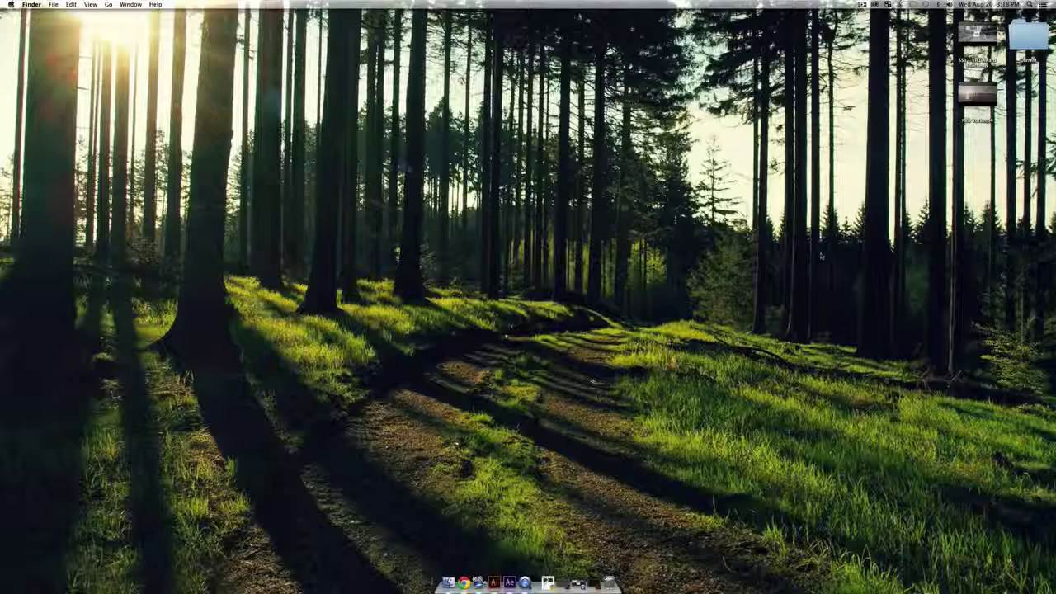
- Open the SS1 - VH1 Award Effect.mov clip, play it through to study the title effect, and minimize the player
{"action": "left_click", "coordinate": [977, 35]}
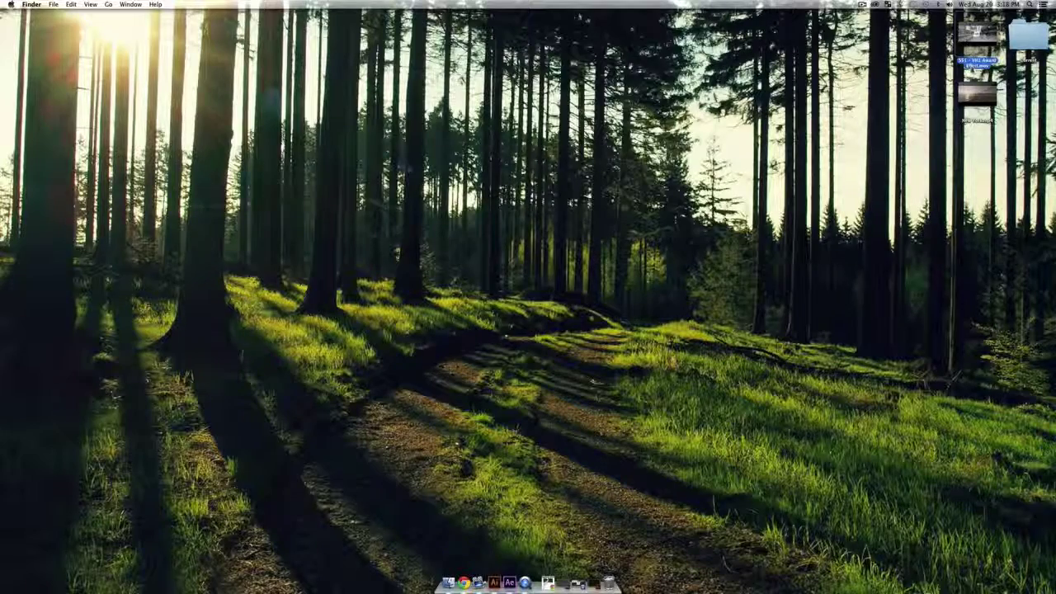
{"action": "double_click", "coordinate": [977, 33]}
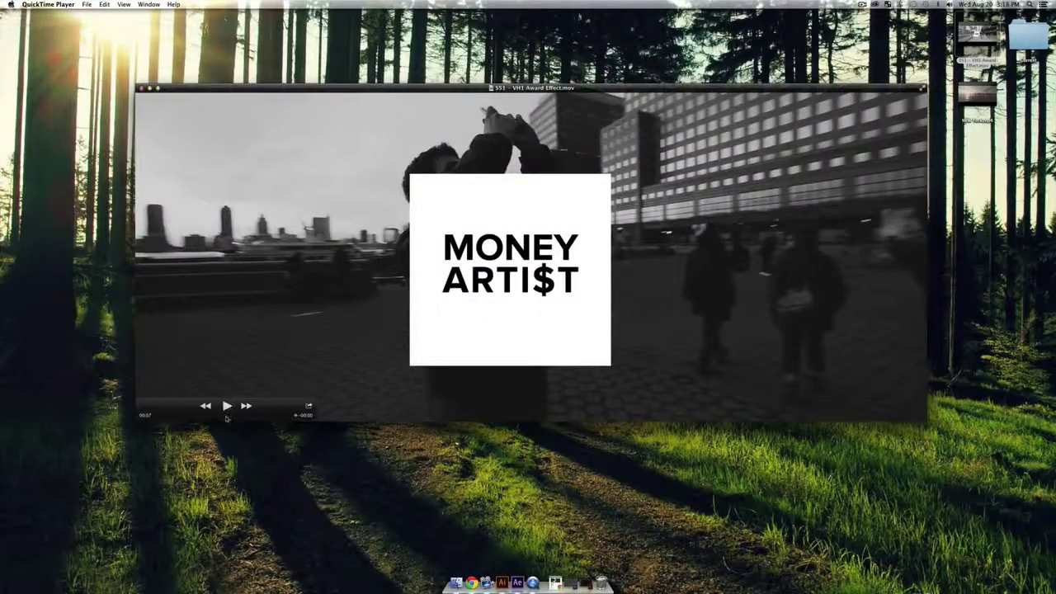
{"action": "left_click", "coordinate": [226, 411]}
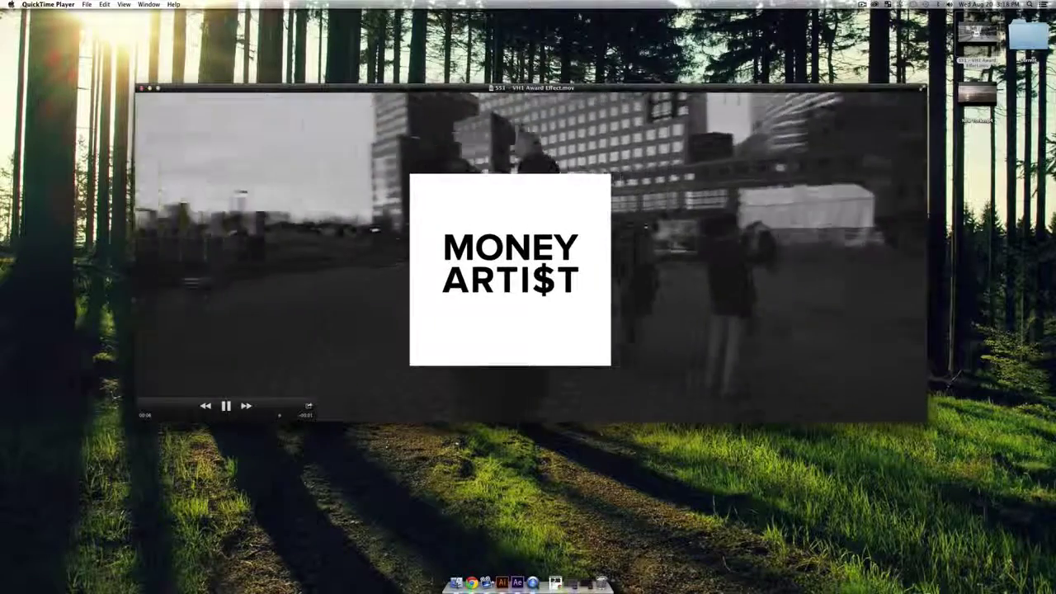
{"action": "left_click_drag", "start_coordinate": [174, 416], "coordinate": [135, 419]}
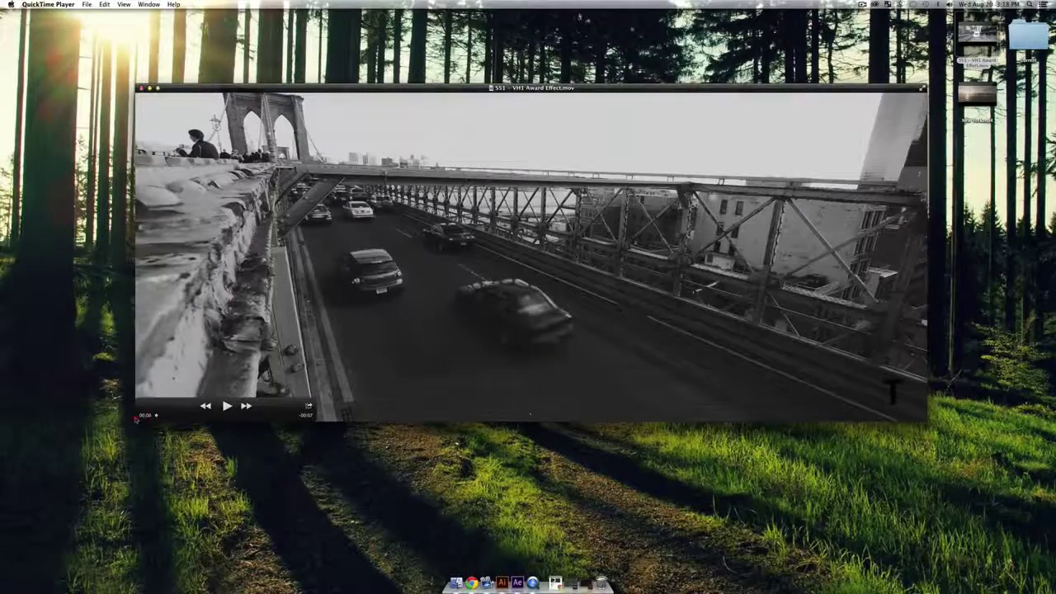
{"action": "left_click", "coordinate": [227, 406]}
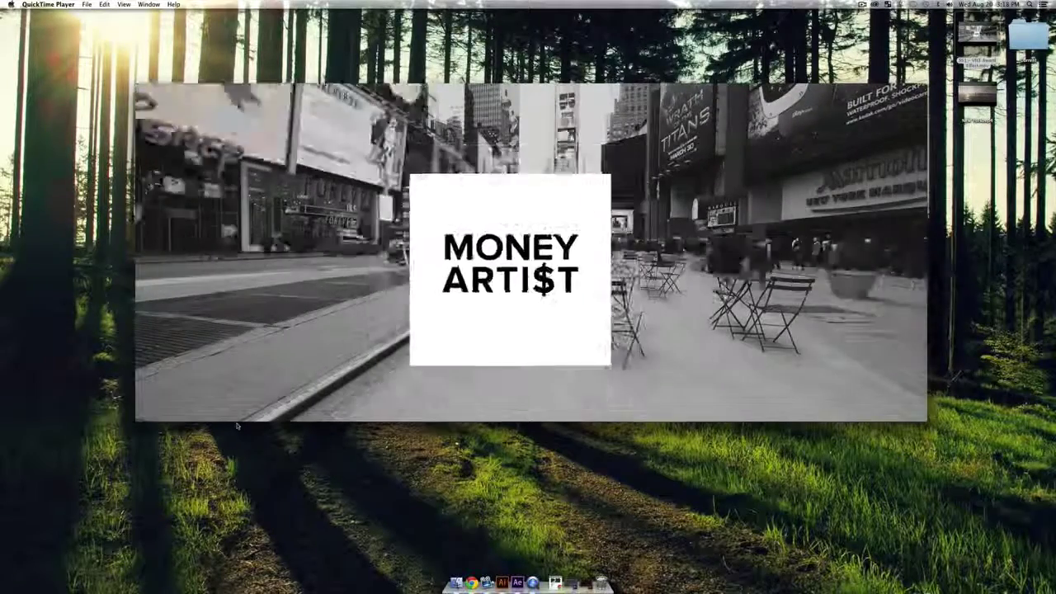
{"action": "key", "text": "space"}
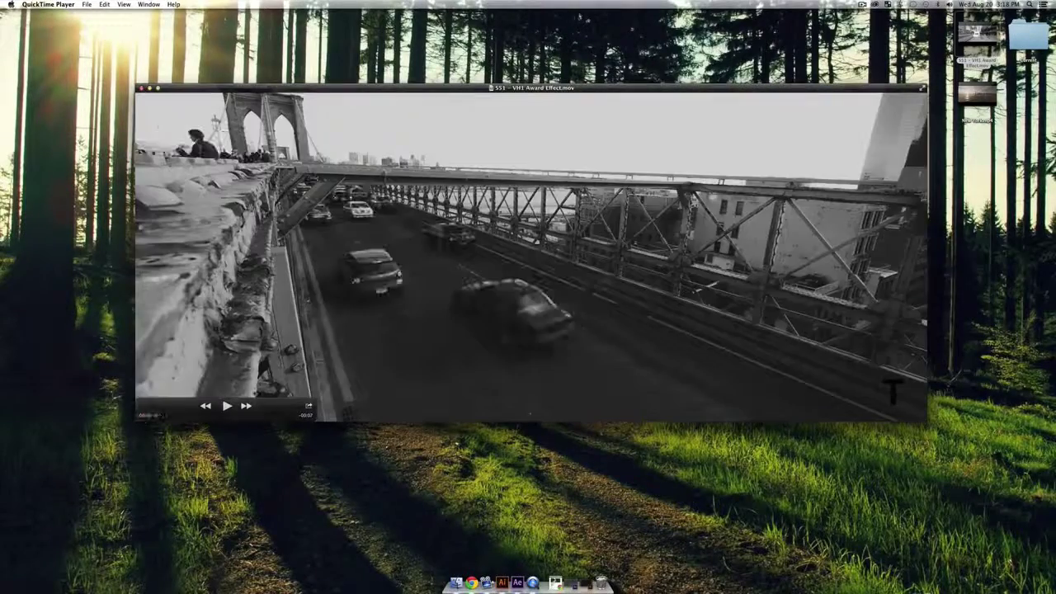
{"action": "left_click", "coordinate": [227, 406]}
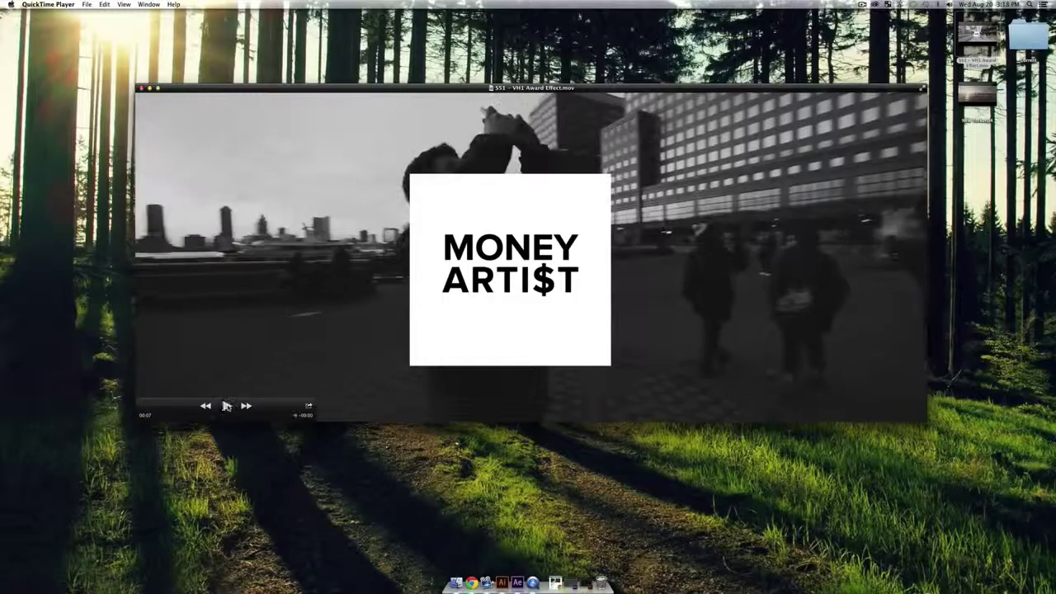
{"action": "key", "text": "super+m"}
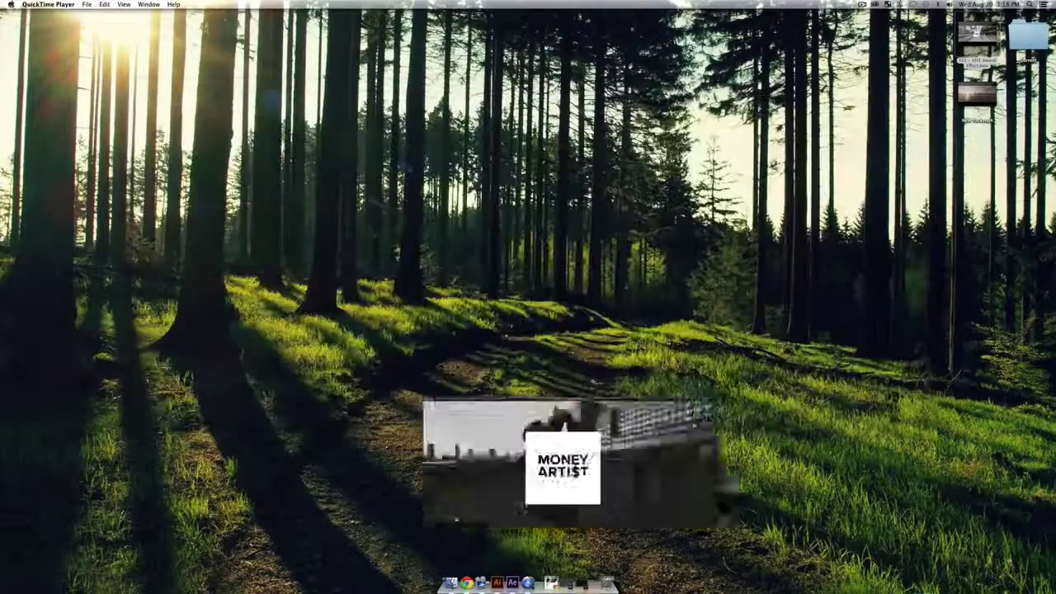
- Switch to Illustrator and create a new document with the default settings
{"action": "left_click", "coordinate": [493, 583]}
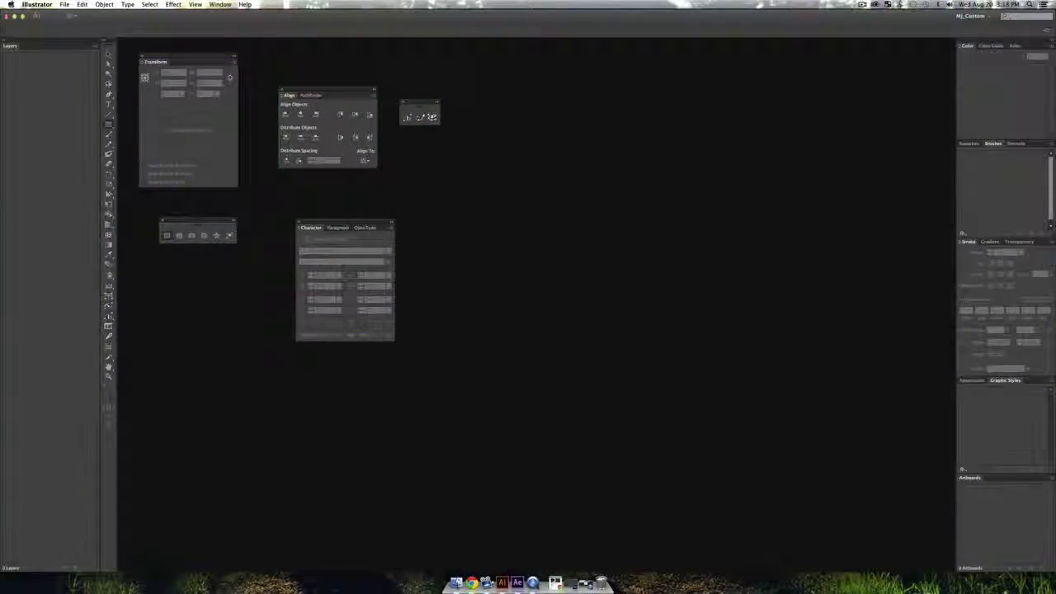
{"action": "key", "text": "super+n"}
{"action": "key", "text": "Return"}
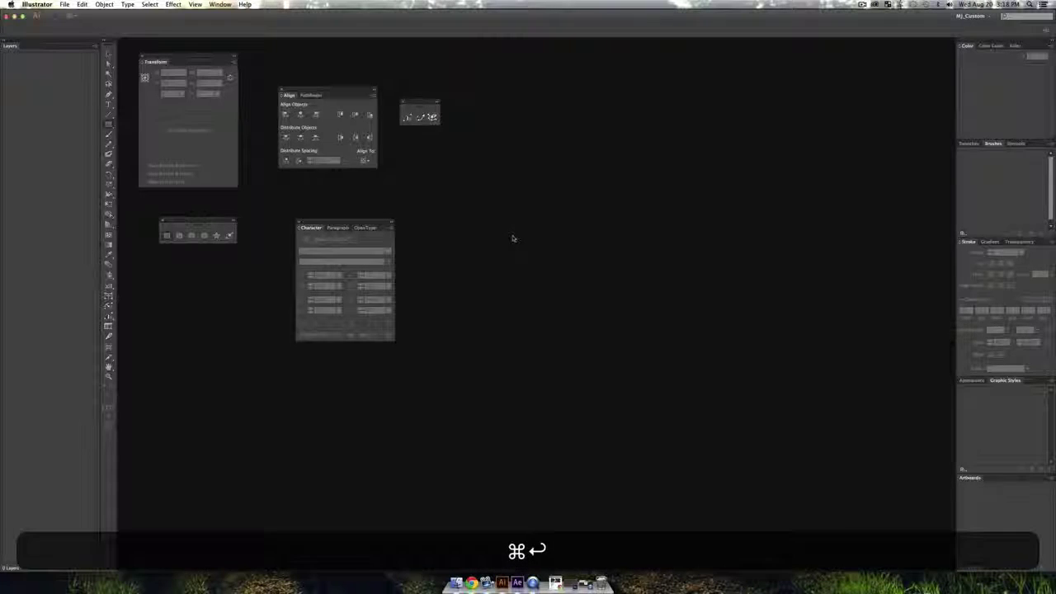
- Draw a black-filled square about 428 px wide and centre it on the artboard
{"action": "left_click_drag", "start_coordinate": [481, 217], "coordinate": [657, 392]}
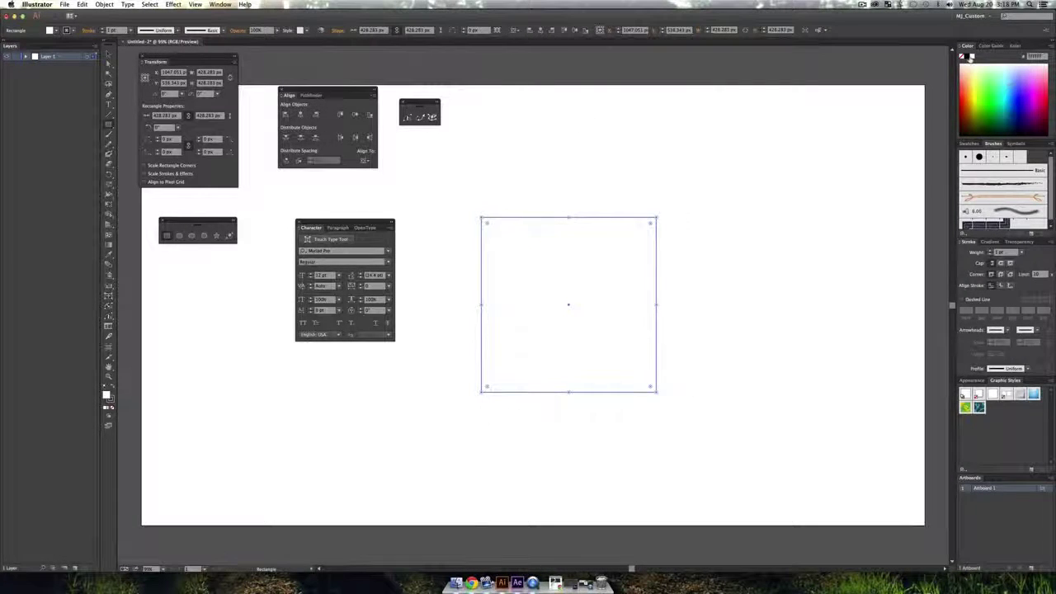
{"action": "key", "text": "shift+x"}
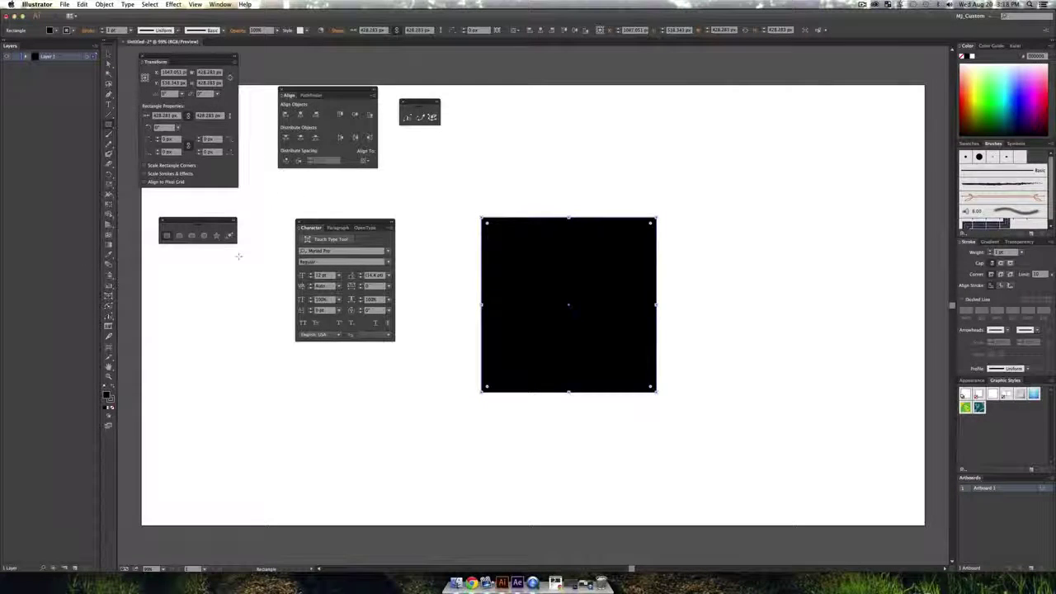
{"action": "left_click", "coordinate": [301, 116]}
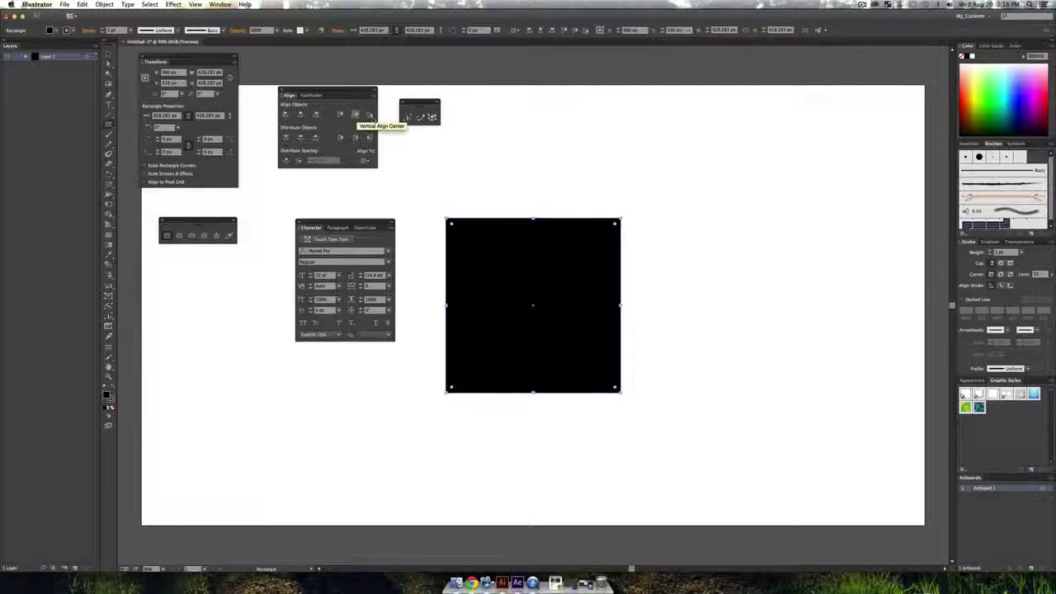
{"action": "key", "text": "v"}
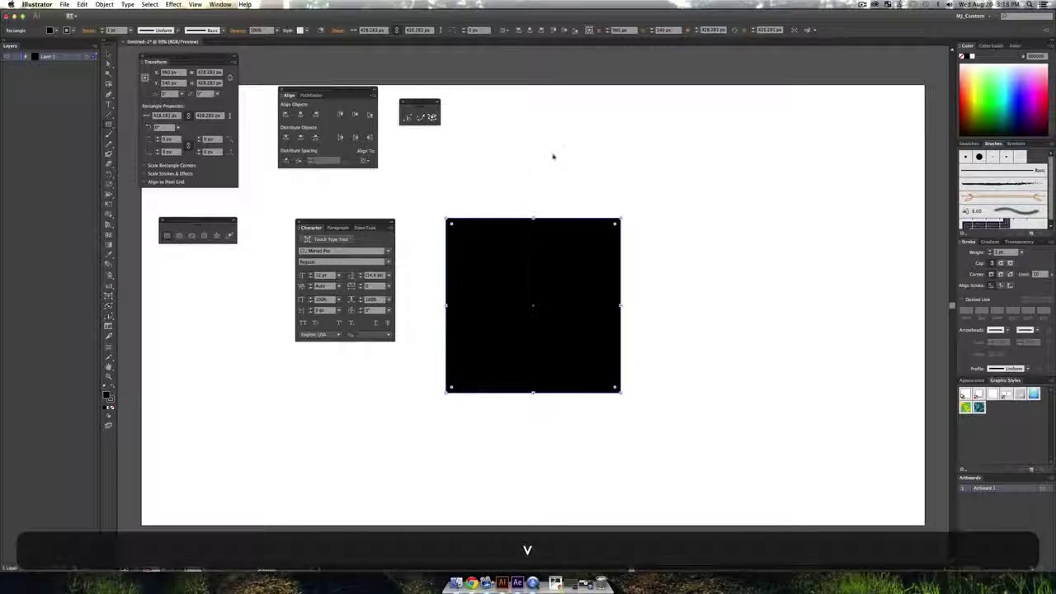
{"action": "left_click", "coordinate": [552, 161]}
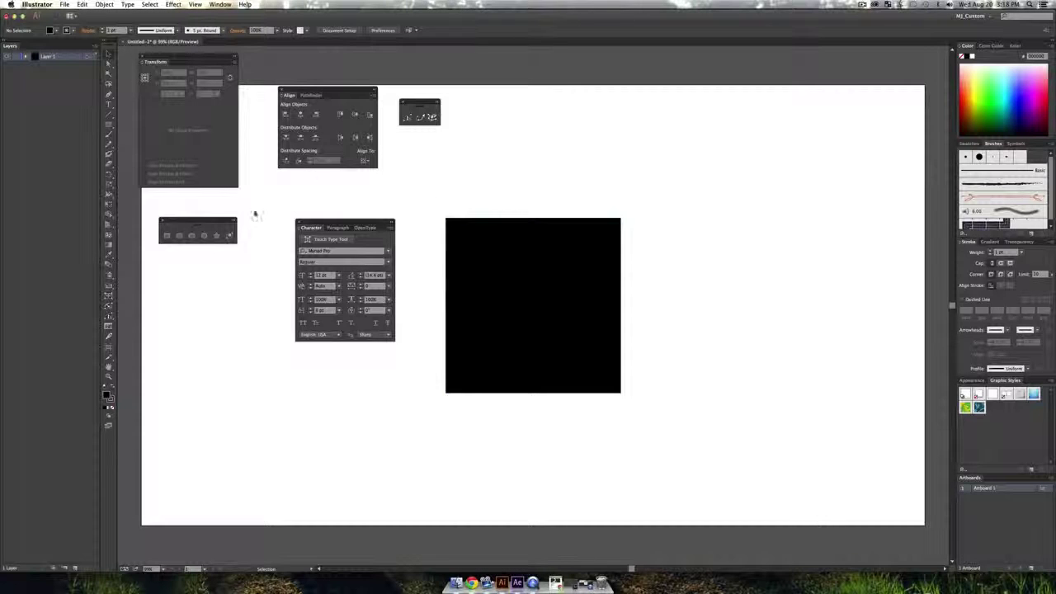
- Create a text area about 630 by 230 px near the artboard's upper edge, containing VHI and MUSIC on two lines
{"action": "key", "text": "t"}
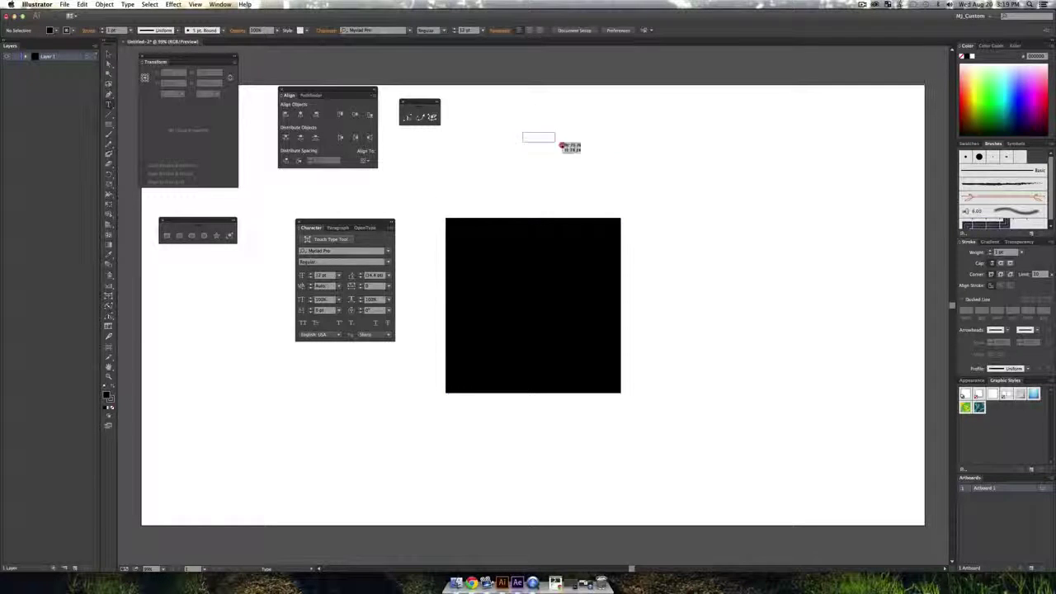
{"action": "left_click_drag", "start_coordinate": [556, 142], "coordinate": [780, 224]}
{"action": "type", "text": "VI"}
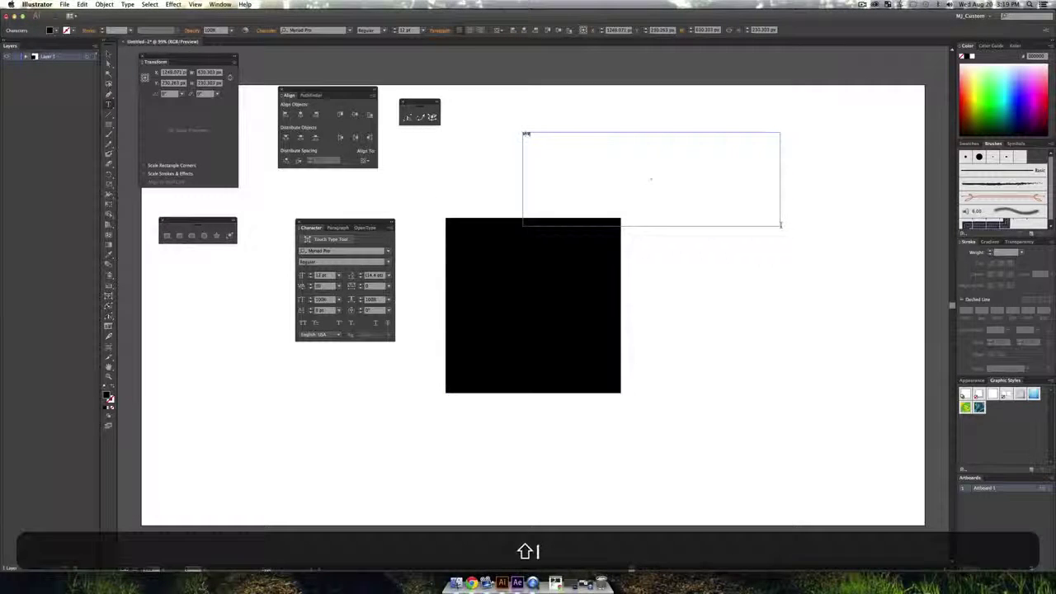
{"action": "type", "text": "SIC"}
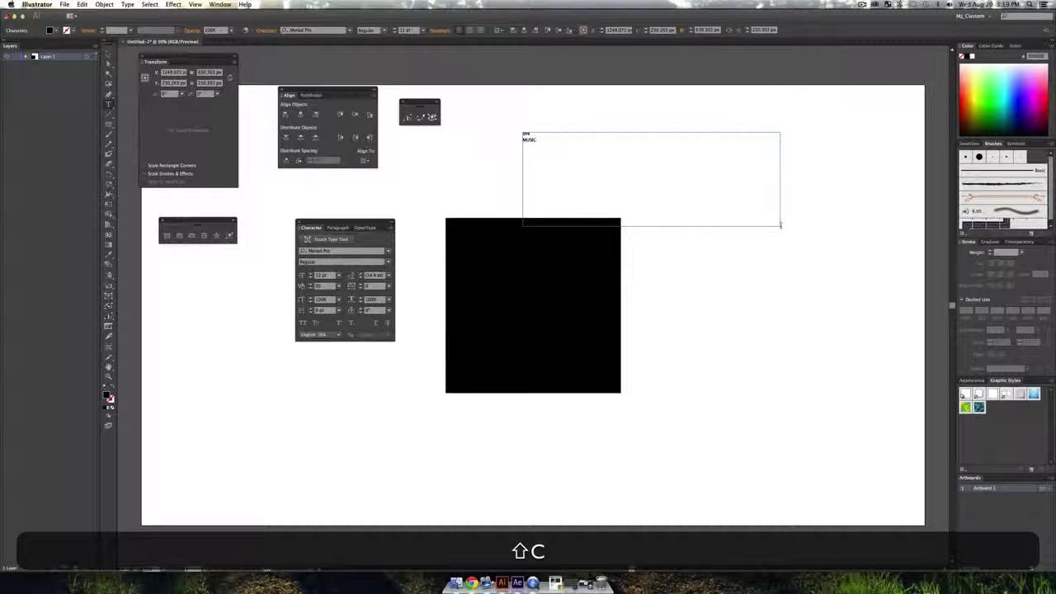
- Set the font size of both text lines to 50 pt
{"action": "key", "text": "shift+super+a"}
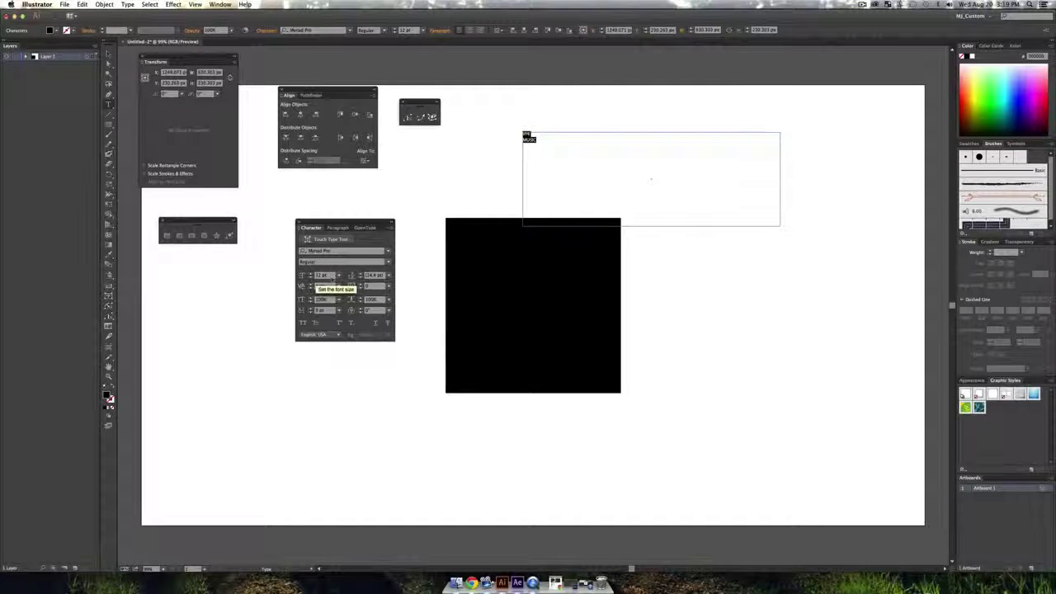
{"action": "left_click", "coordinate": [326, 278]}
{"action": "key", "text": "shift+Up"}
{"action": "key", "text": "shift+Up"}
{"action": "key", "text": "shift+Up"}
{"action": "key", "text": "shift+Up"}
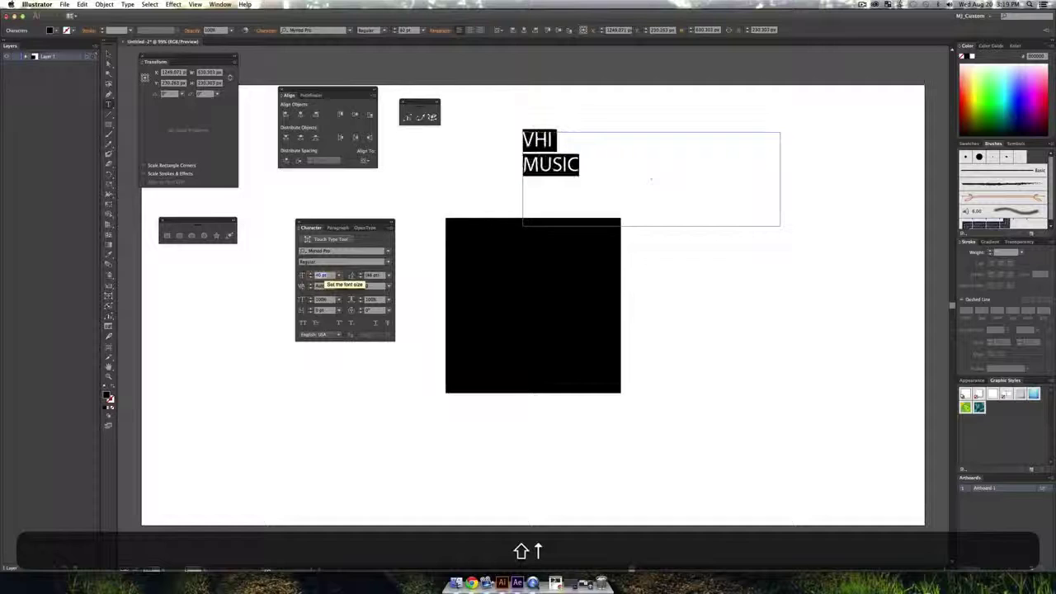
- Set the font of both text lines to Proxima Nova Bold
{"action": "left_click", "coordinate": [388, 251]}
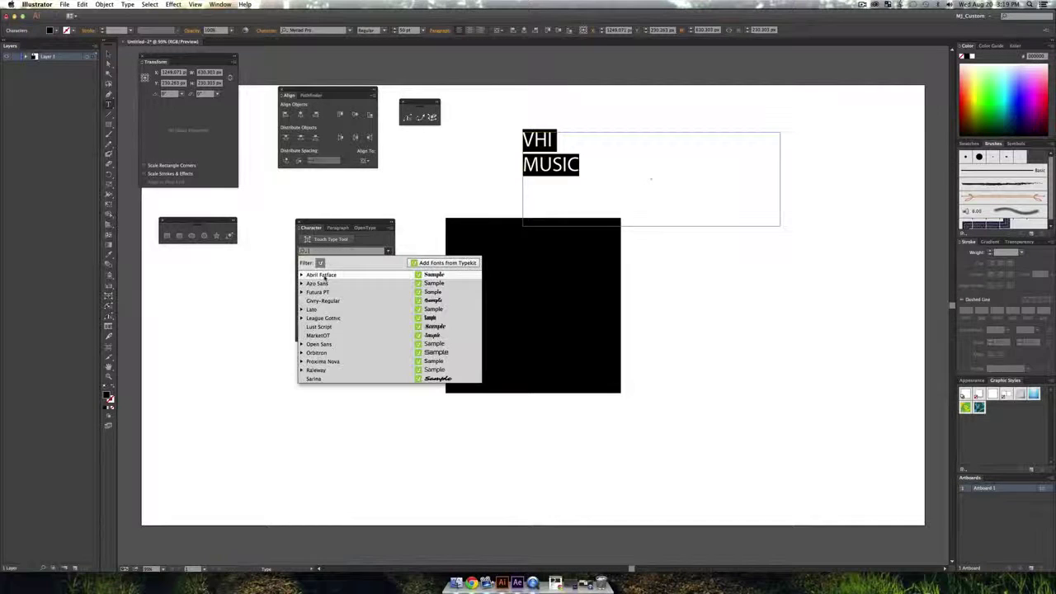
{"action": "left_click", "coordinate": [320, 262]}
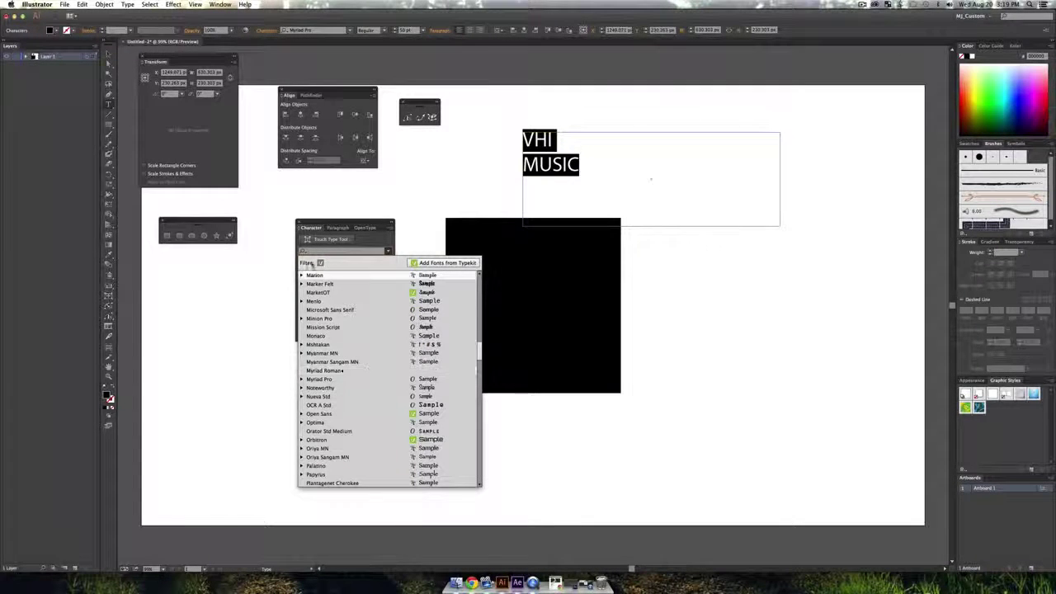
{"action": "left_click", "coordinate": [320, 263]}
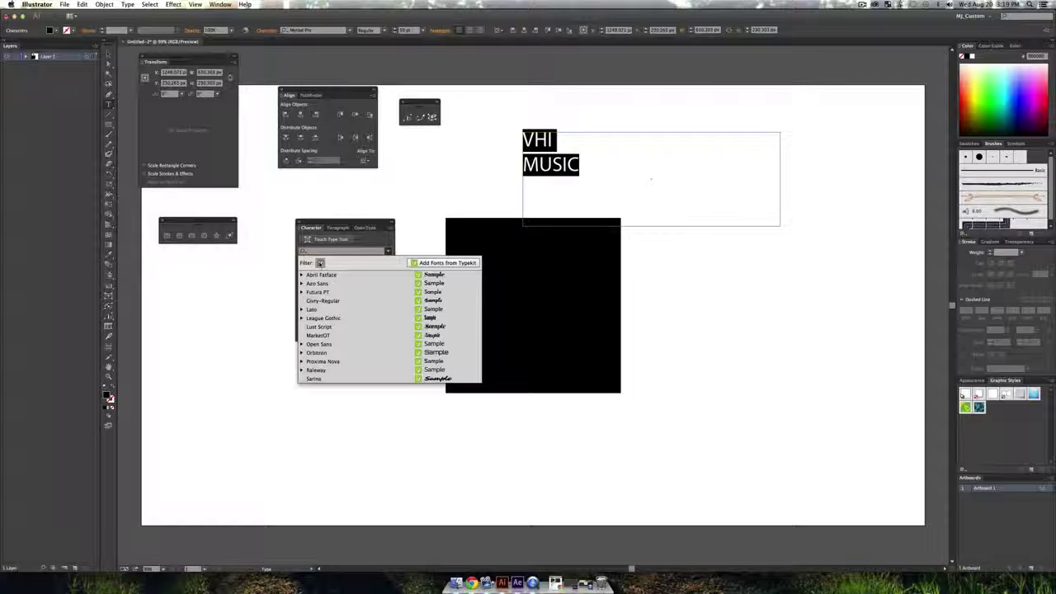
{"action": "left_click", "coordinate": [323, 358]}
{"action": "left_click", "coordinate": [391, 261]}
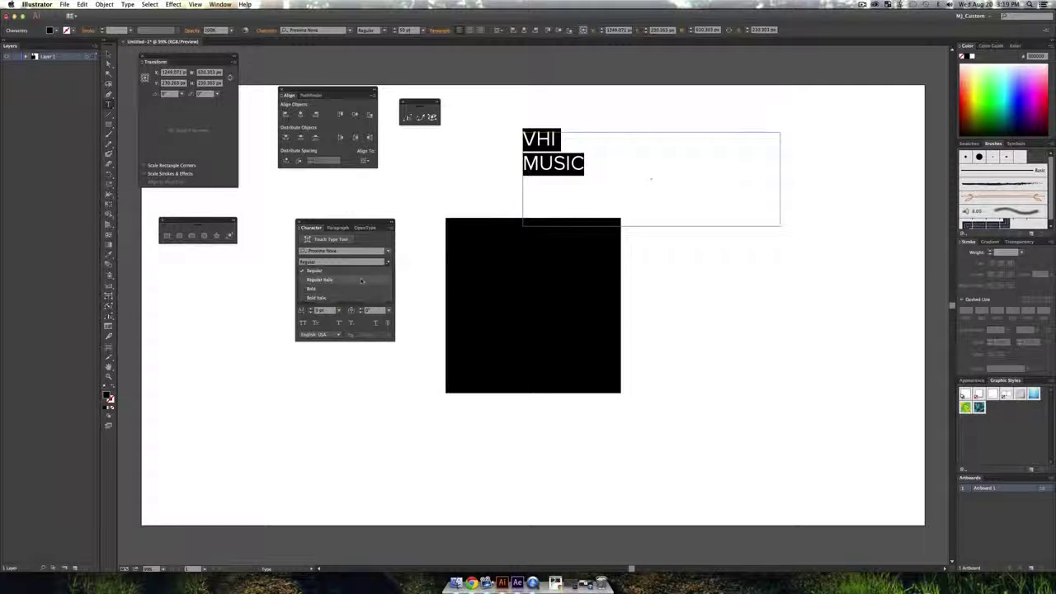
{"action": "left_click", "coordinate": [345, 285]}
{"action": "left_click", "coordinate": [568, 168]}
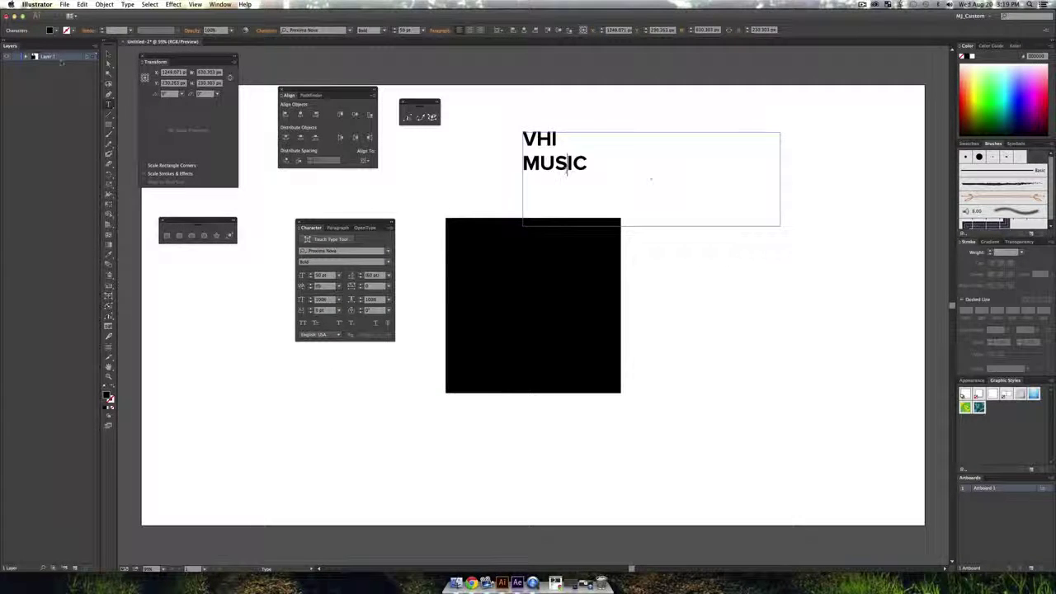
- Show the rulers and place a vertical guide at the right edge of the C in MUSIC
{"action": "key", "text": "z"}
{"action": "left_click_drag", "start_coordinate": [599, 165], "coordinate": [890, 223]}
{"action": "key", "text": "alt+z"}
{"action": "left_click", "coordinate": [731, 259], "text": "alt"}
{"action": "key", "text": "super"}
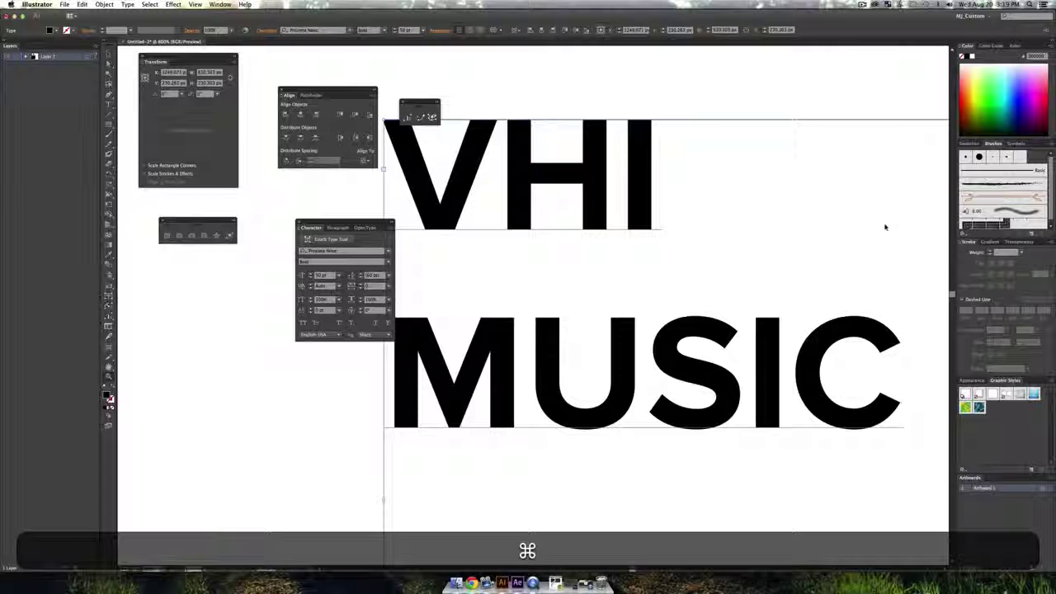
{"action": "key", "text": "super+r"}
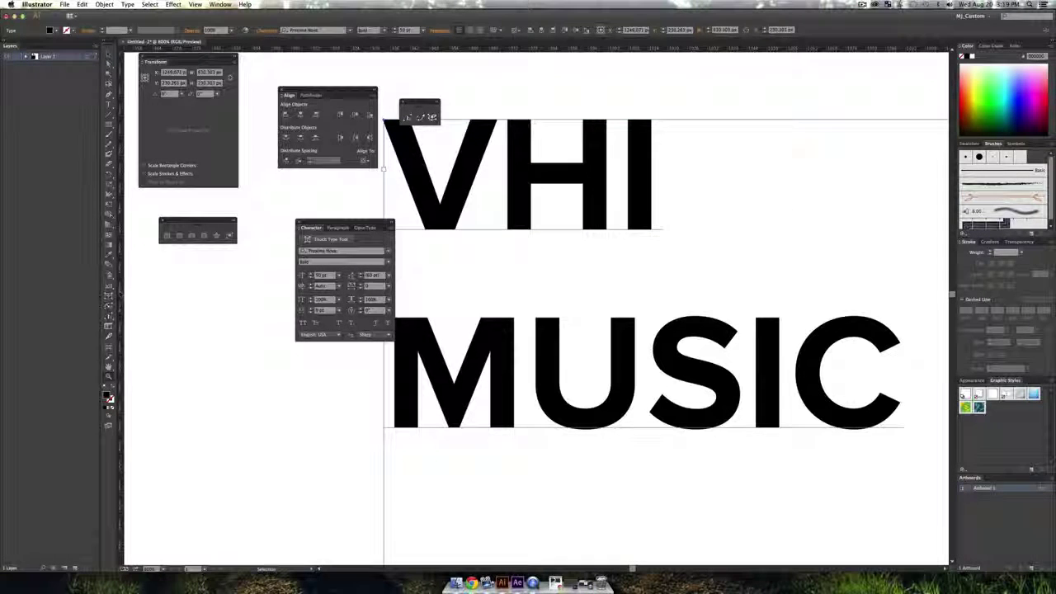
{"action": "scroll", "coordinate": [696, 355], "scroll_direction": "left", "scroll_amount": 10}
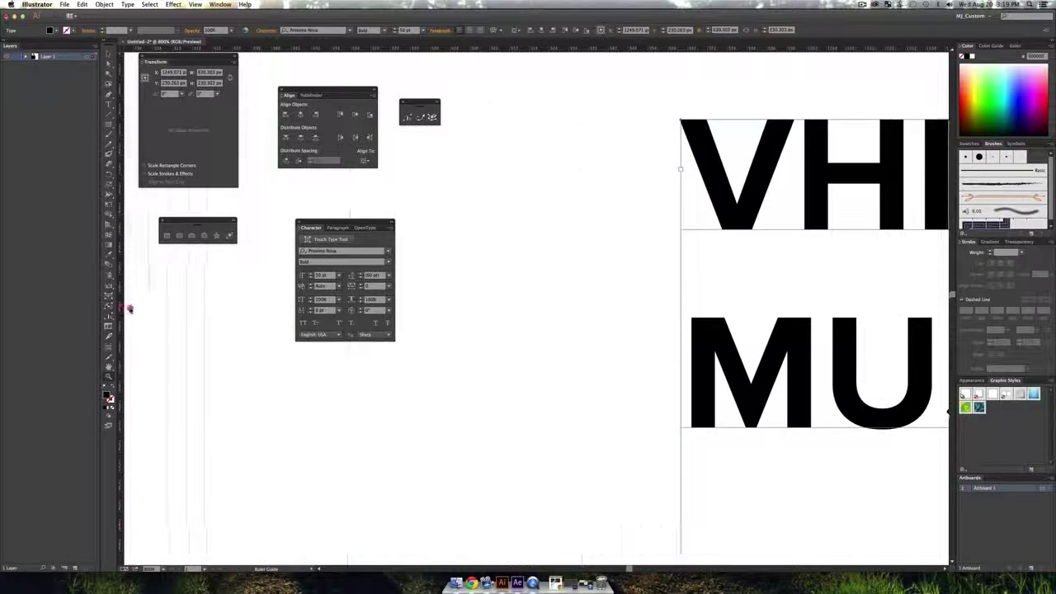
{"action": "scroll", "coordinate": [660, 330], "scroll_direction": "right", "scroll_amount": 10}
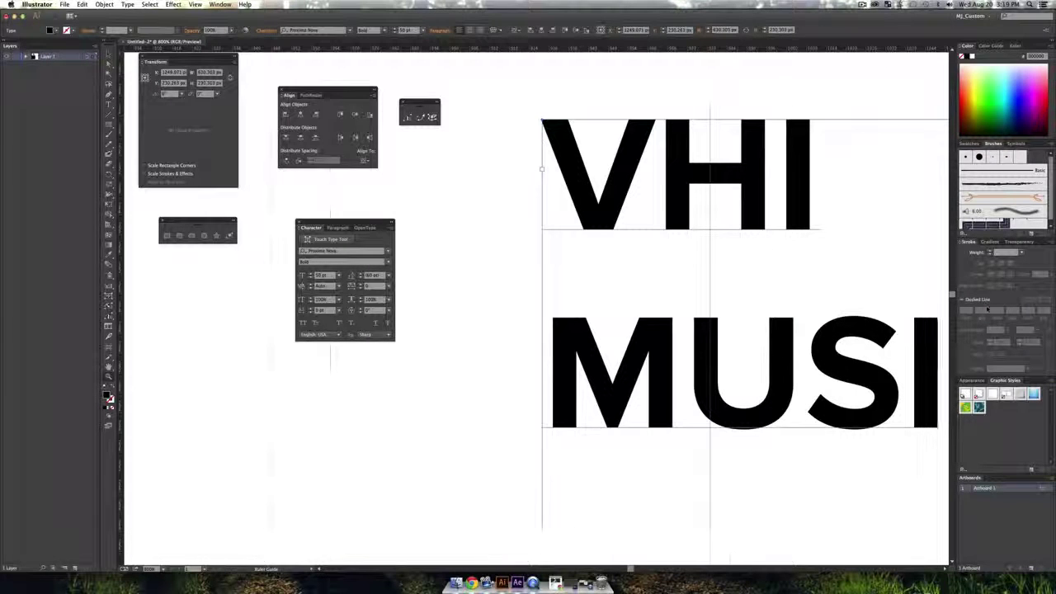
{"action": "left_click_drag", "start_coordinate": [990, 310], "coordinate": [782, 361]}
{"action": "key", "text": "z"}
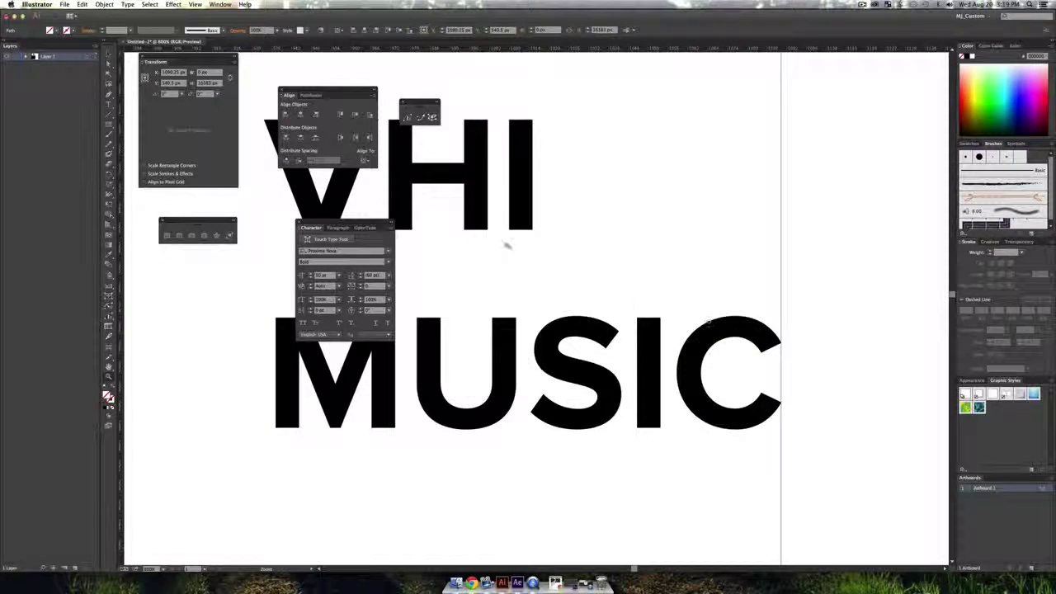
- Enlarge the VHI line to 96 pt to match the width of MUSIC at the vertical guide
{"action": "key", "text": "v"}
{"action": "left_click", "coordinate": [538, 196]}
{"action": "left_click_drag", "start_coordinate": [541, 194], "coordinate": [259, 182]}
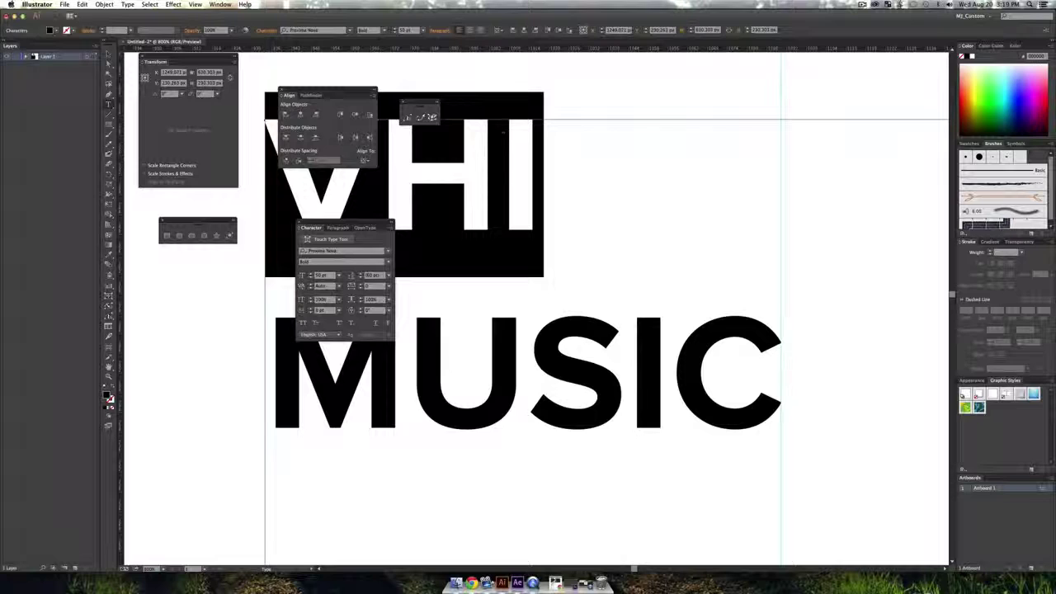
{"action": "left_click", "coordinate": [324, 275]}
{"action": "key", "text": "shift+Up"}
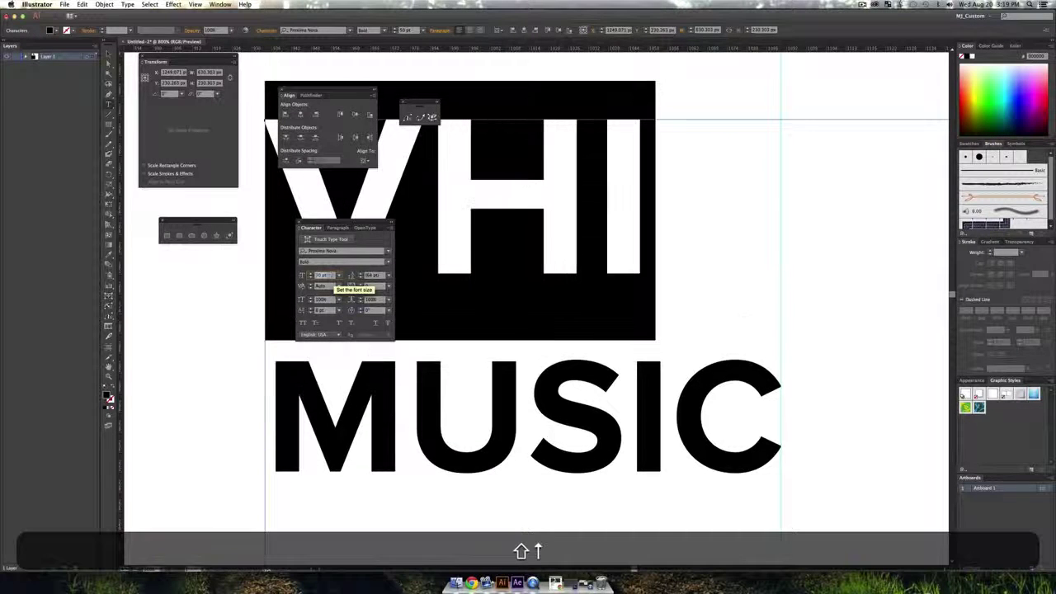
{"action": "key", "text": "shift+Up"}
{"action": "key", "text": "Up"}
{"action": "key", "text": "Up"}
{"action": "key", "text": "Up"}
{"action": "key", "text": "Up"}
{"action": "key", "text": "Up"}
{"action": "key", "text": "Up"}
{"action": "key", "text": "Up"}
{"action": "key", "text": "Up"}
{"action": "key", "text": "Up"}
{"action": "key", "text": "Up"}
{"action": "key", "text": "Up"}
{"action": "key", "text": "Up"}
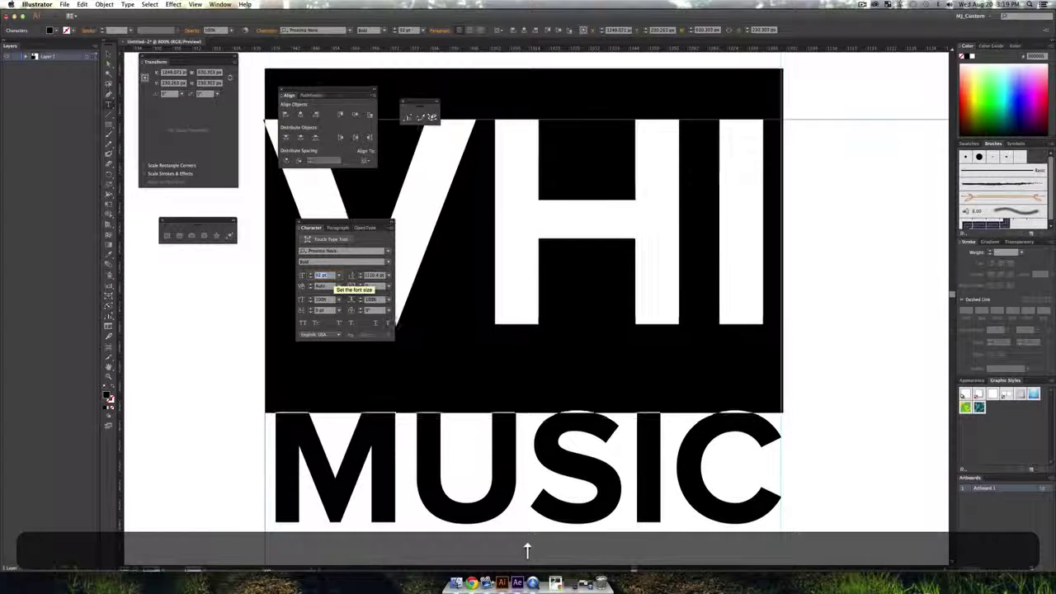
{"action": "key", "text": "Up"}
{"action": "key", "text": "Up"}
{"action": "key", "text": "Up"}
{"action": "key", "text": "Up"}
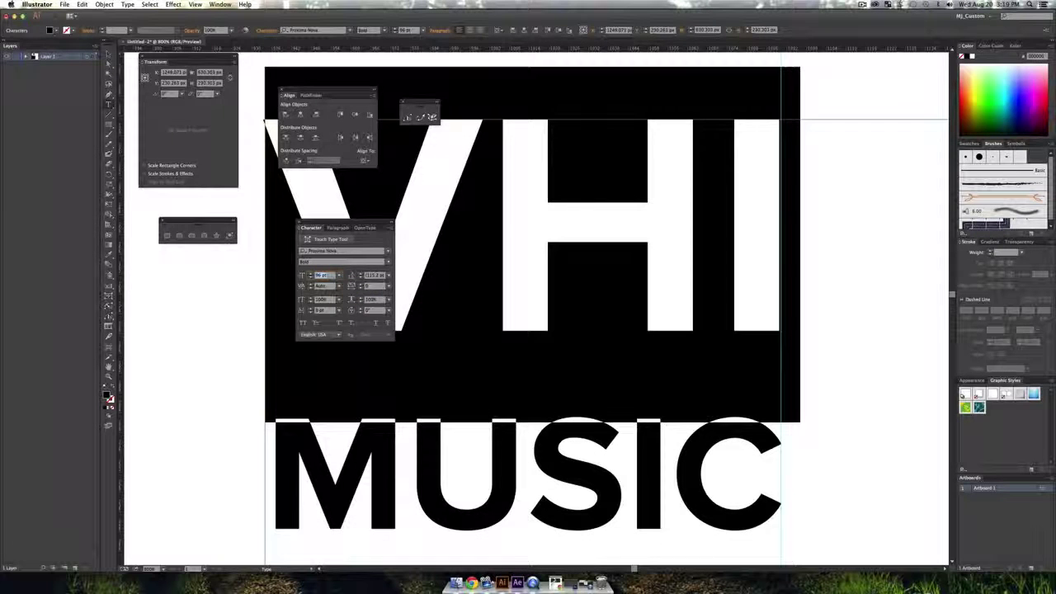
{"action": "left_click", "coordinate": [109, 53]}
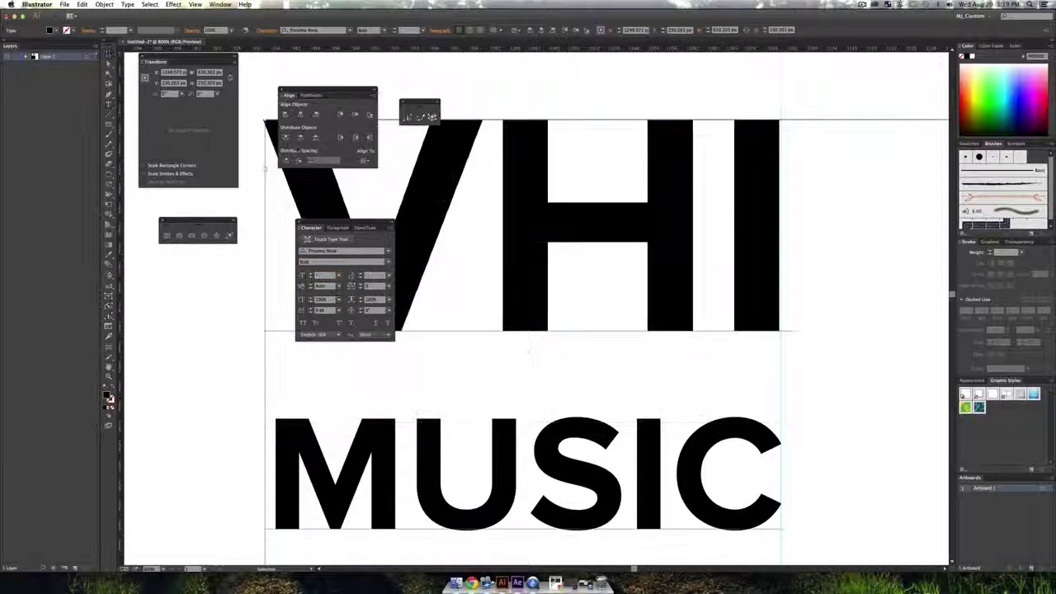
- Convert the VHI and MUSIC text lines to outlines
{"action": "key", "text": "alt+z"}
{"action": "left_click", "coordinate": [503, 295], "text": "alt"}
{"action": "left_click", "coordinate": [502, 295], "text": "alt"}
{"action": "left_click", "coordinate": [503, 295], "text": "alt"}
{"action": "key", "text": "alt+space"}
{"action": "left_click_drag", "start_coordinate": [584, 296], "coordinate": [570, 269]}
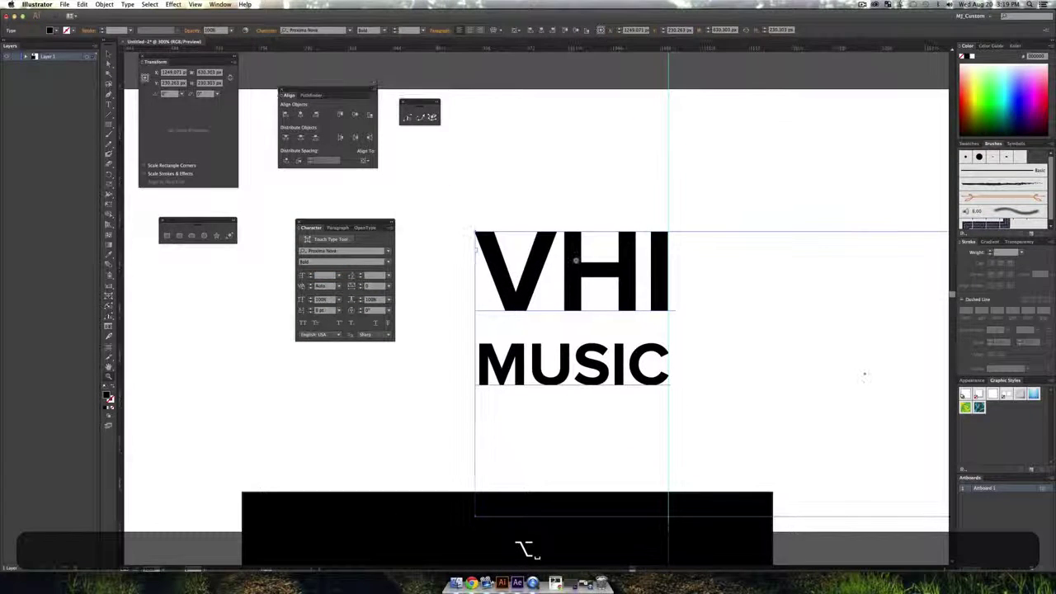
{"action": "key", "text": "v"}
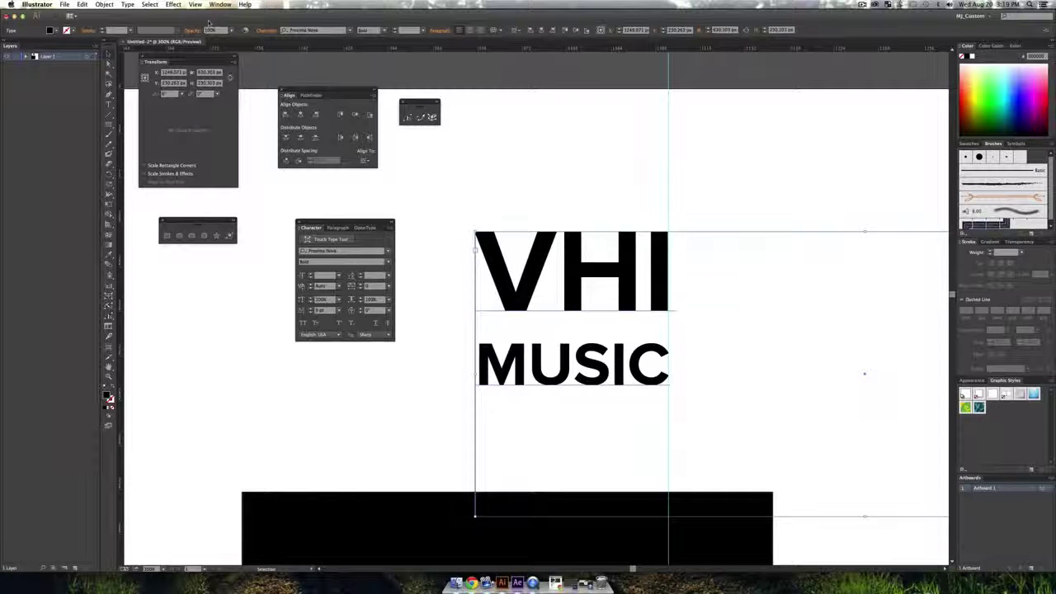
{"action": "left_click", "coordinate": [128, 5]}
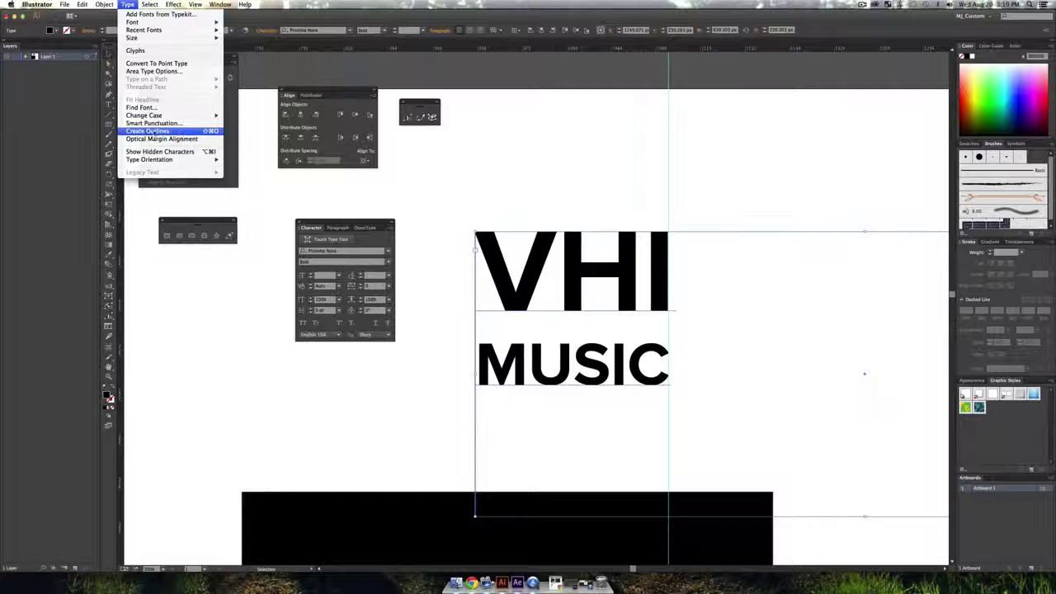
{"action": "left_click", "coordinate": [154, 132]}
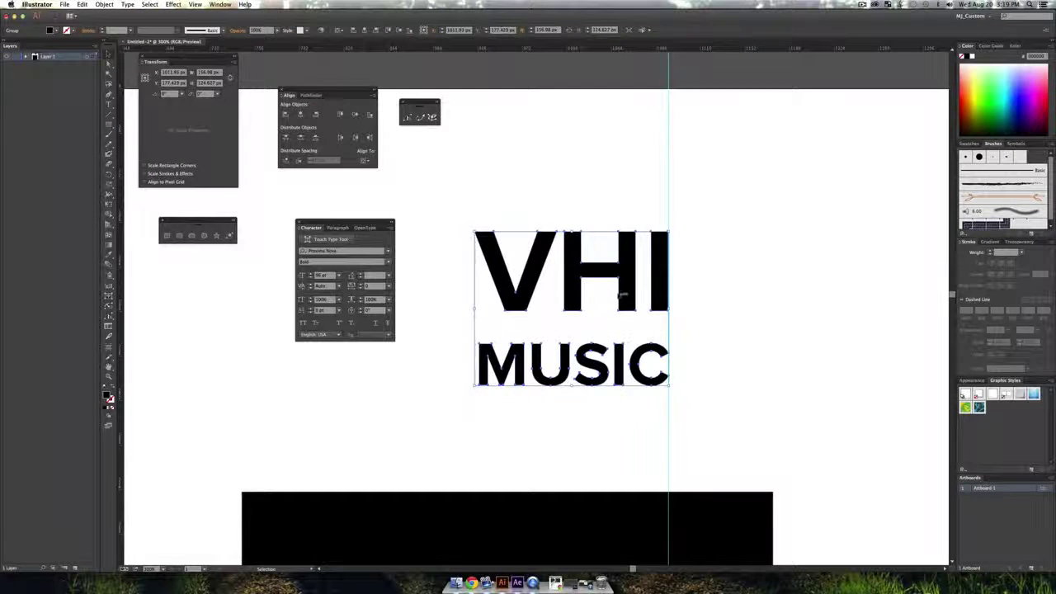
- Ungroup the outlined lettering and move the VHI letters straight down to sit just above MUSIC
{"action": "left_click_drag", "start_coordinate": [617, 287], "coordinate": [580, 289]}
{"action": "left_click", "coordinate": [576, 195]}
{"action": "left_click_drag", "start_coordinate": [434, 231], "coordinate": [650, 323]}
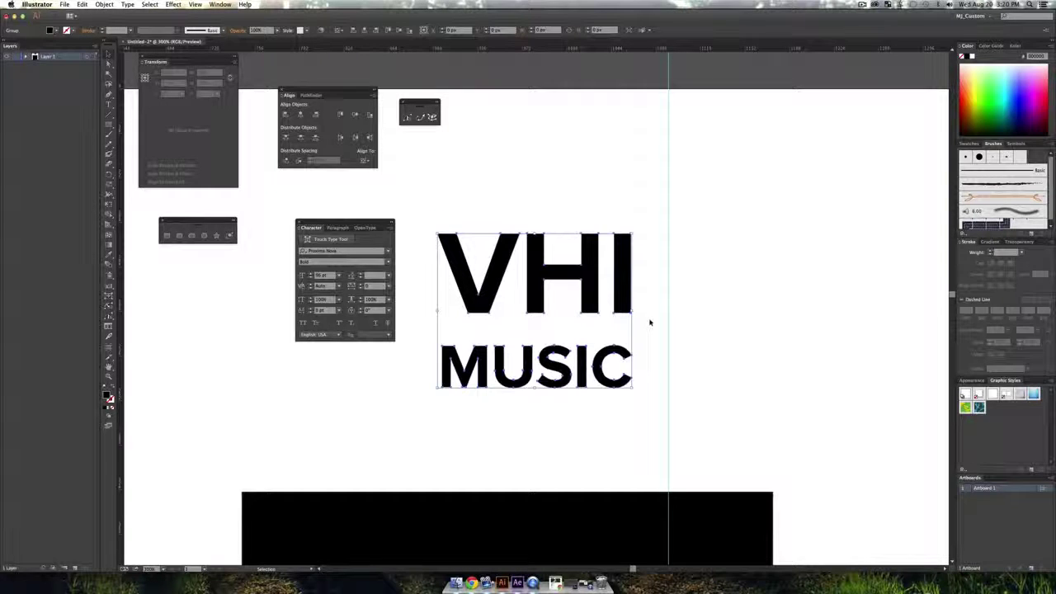
{"action": "key", "text": "super+shift+g"}
{"action": "left_click_drag", "start_coordinate": [412, 245], "coordinate": [694, 301]}
{"action": "left_click_drag", "start_coordinate": [624, 288], "coordinate": [625, 310]}
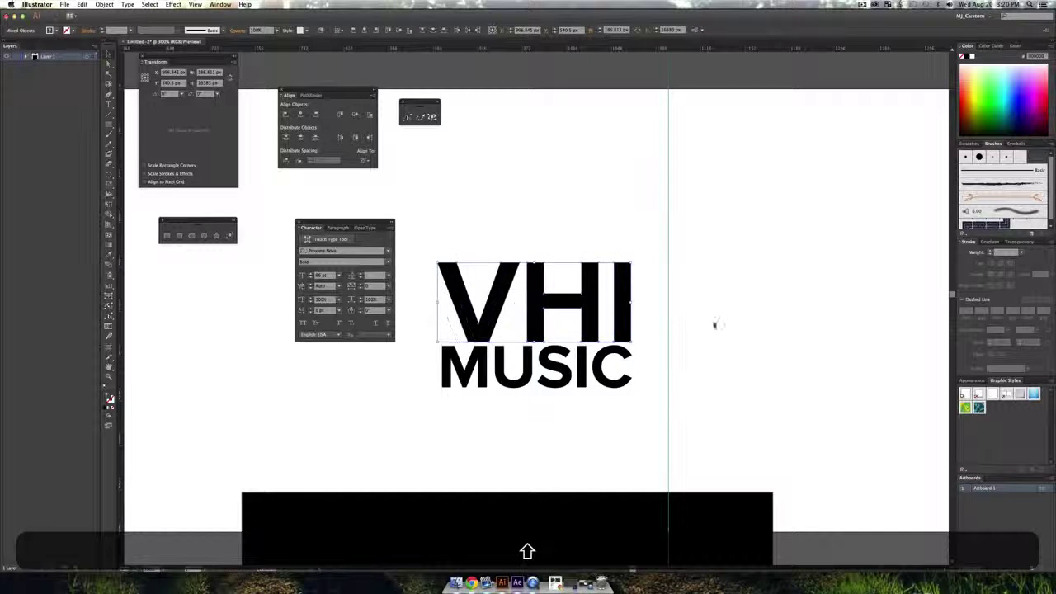
- Delete the vertical guide beside the lettering
{"action": "left_click", "coordinate": [670, 264]}
{"action": "left_click", "coordinate": [669, 257]}
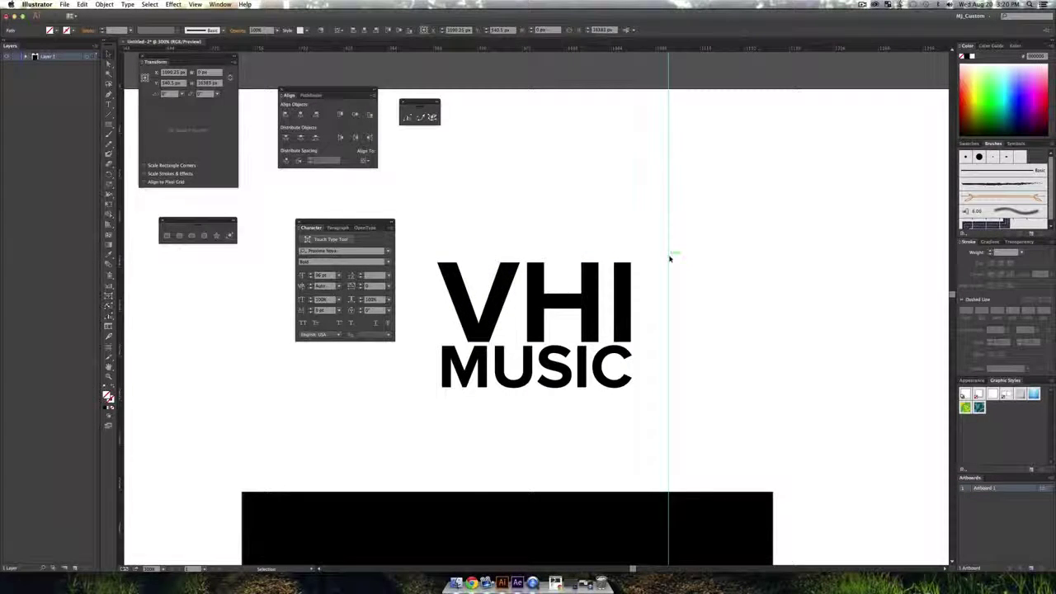
{"action": "key", "text": "BackSpace"}
{"action": "key", "text": "v"}
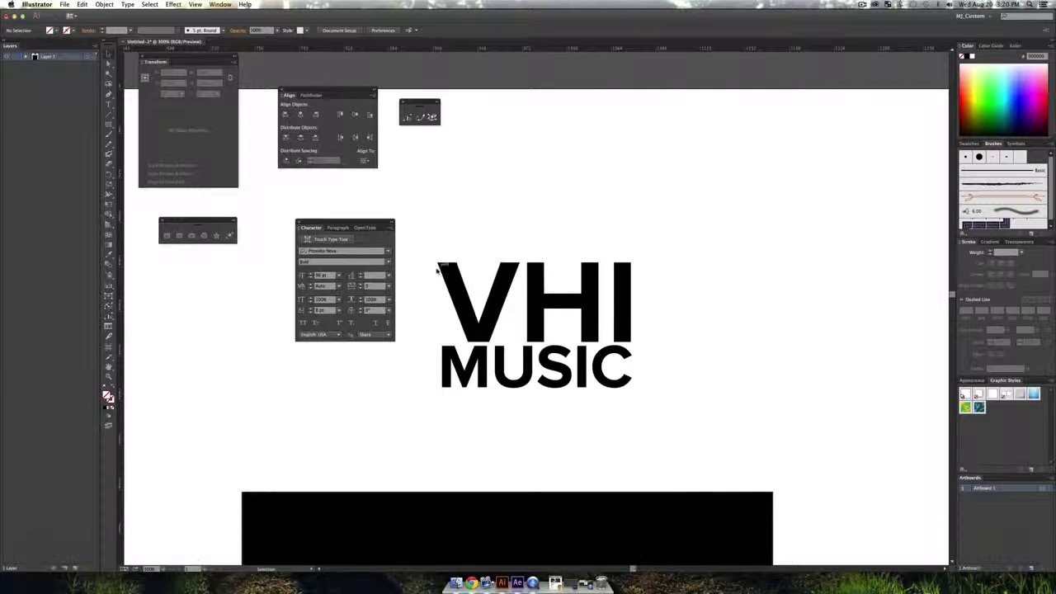
- Group all the VHI MUSIC letters and fill them with white
{"action": "left_click_drag", "start_coordinate": [436, 264], "coordinate": [681, 403]}
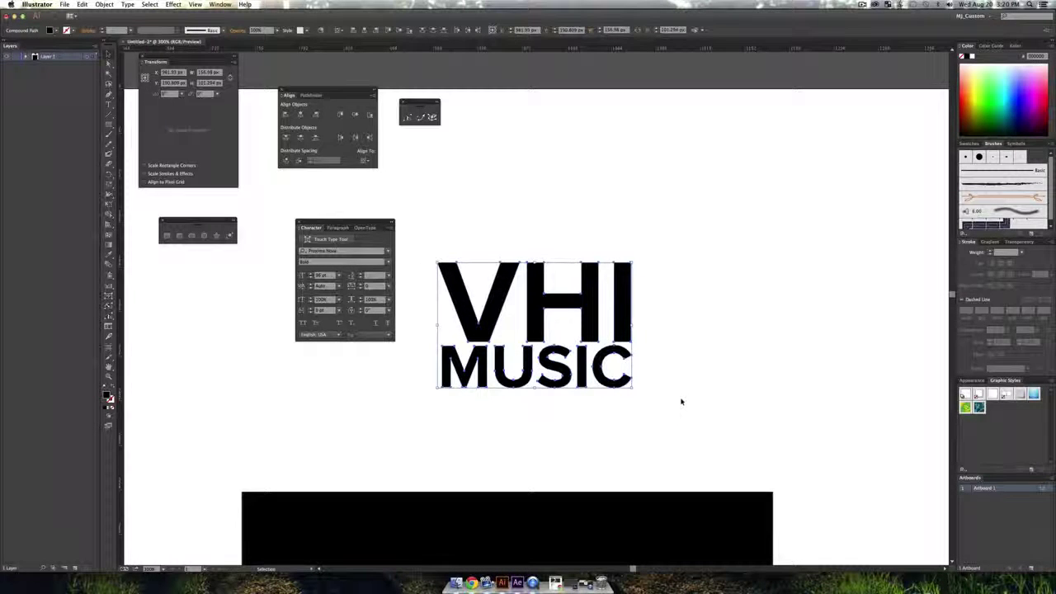
{"action": "key", "text": "super+g"}
{"action": "key", "text": "alt+super+z"}
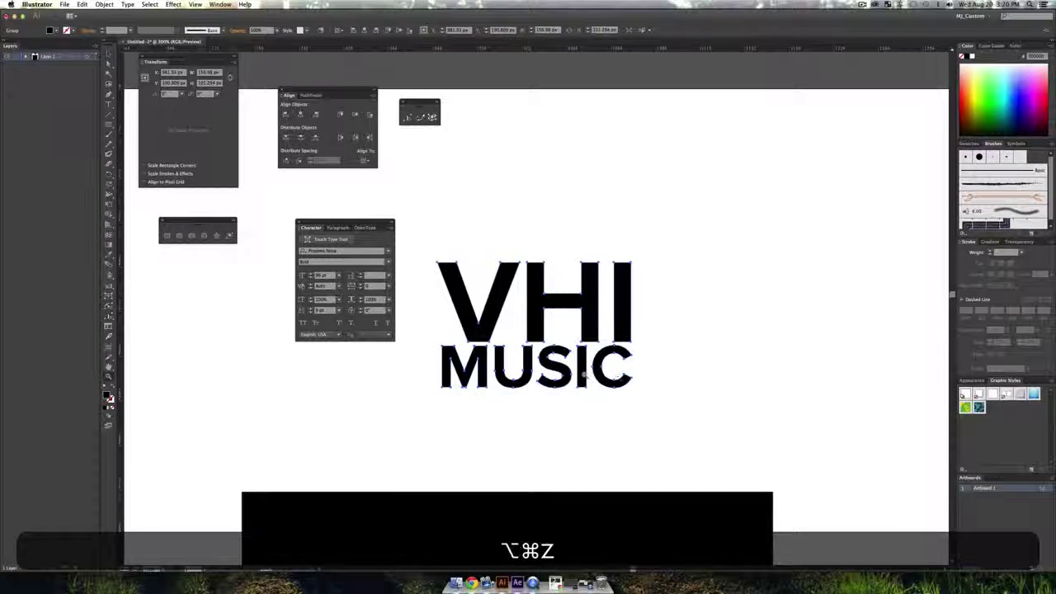
{"action": "left_click", "coordinate": [584, 375], "text": "alt"}
{"action": "left_click", "coordinate": [585, 374], "text": "alt"}
{"action": "left_click", "coordinate": [585, 373], "text": "alt"}
{"action": "left_click_drag", "start_coordinate": [605, 320], "coordinate": [727, 292]}
{"action": "key", "text": "v"}
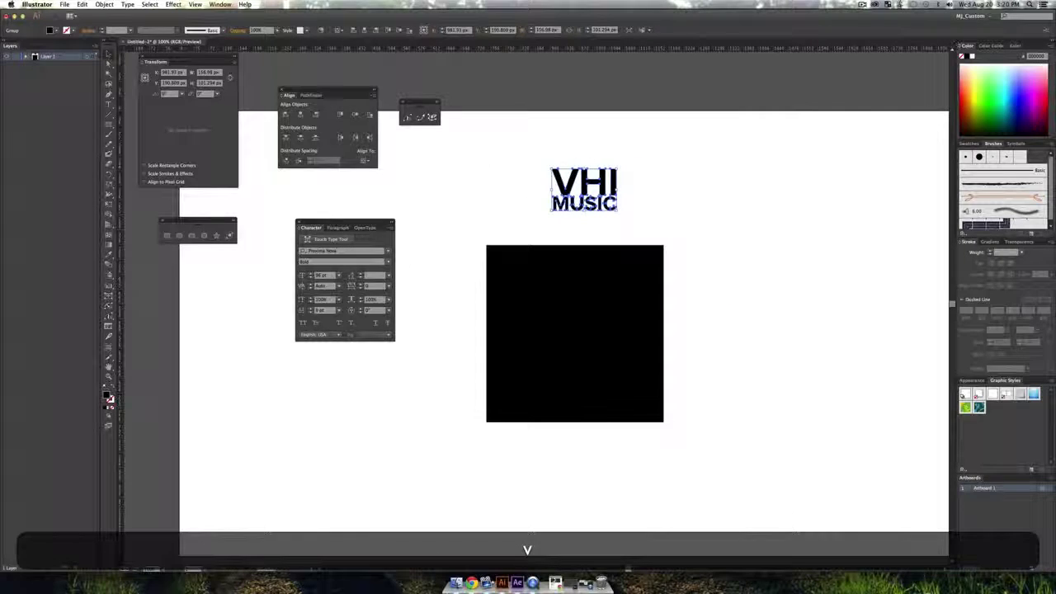
{"action": "left_click", "coordinate": [972, 57]}
- Enlarge the lettering to about 255 px wide over the black square and centre both objects horizontally and vertically
{"action": "left_click_drag", "start_coordinate": [621, 208], "coordinate": [600, 333]}
{"action": "left_click", "coordinate": [724, 347]}
{"action": "left_click_drag", "start_coordinate": [720, 437], "coordinate": [491, 228]}
{"action": "left_click", "coordinate": [299, 115]}
{"action": "left_click", "coordinate": [355, 115]}
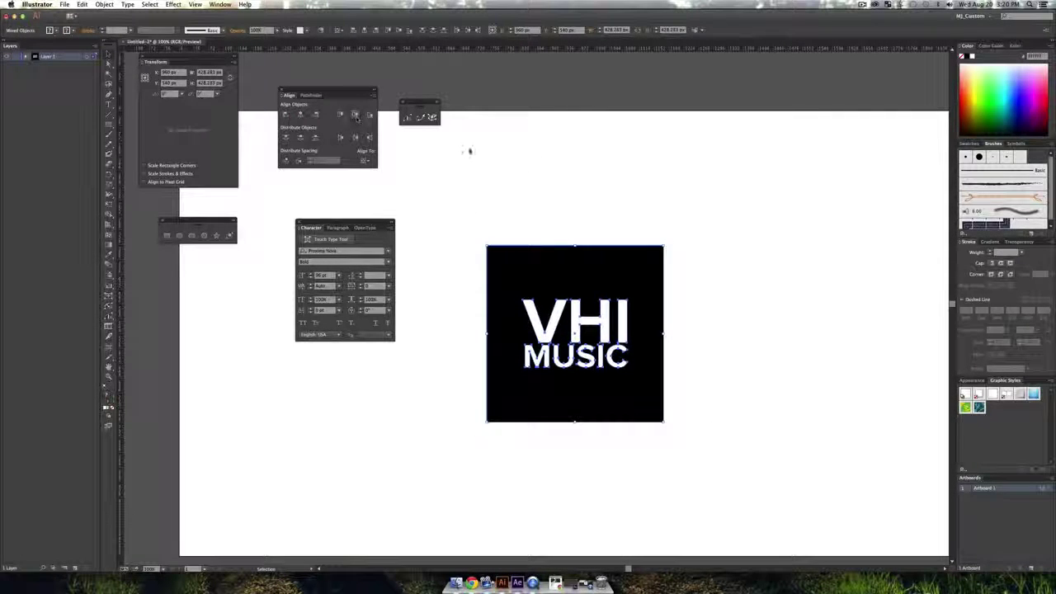
{"action": "left_click", "coordinate": [658, 226]}
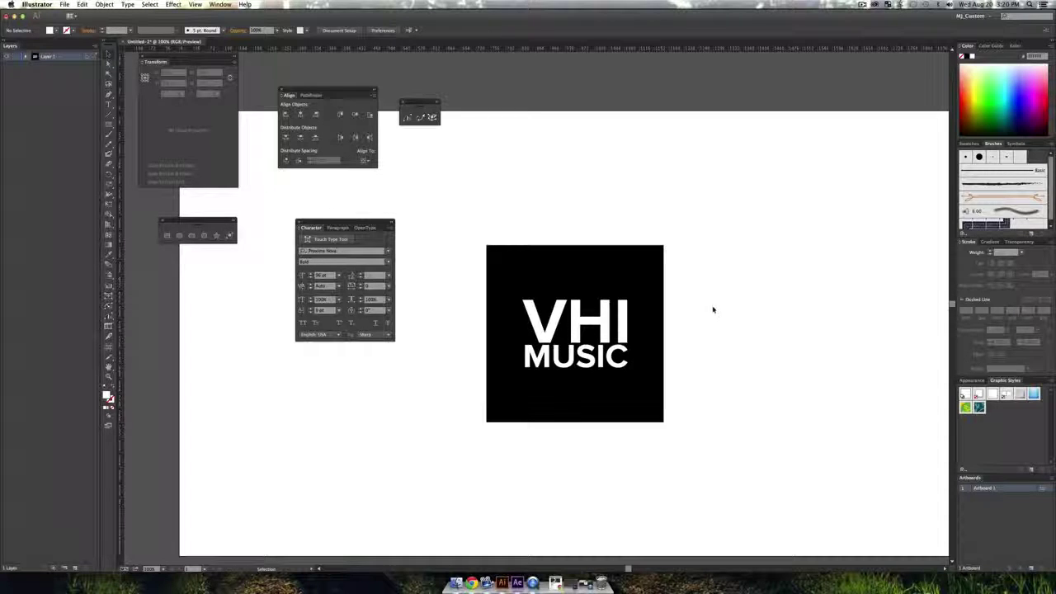
- Ungroup the lettering and release the letters and square to separate layers as a sequence
{"action": "left_click_drag", "start_coordinate": [707, 402], "coordinate": [464, 234]}
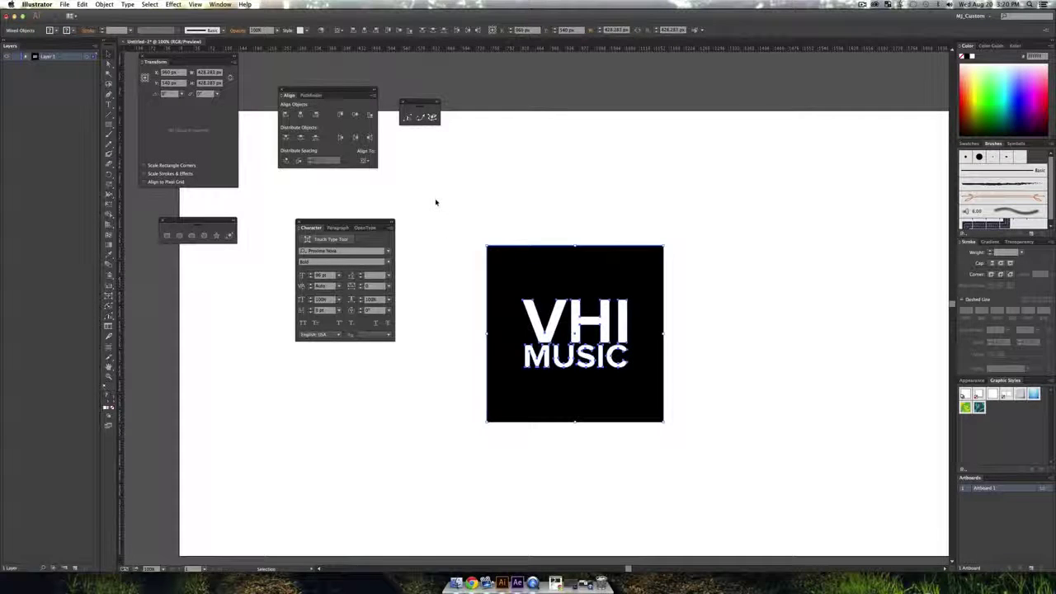
{"action": "key", "text": "super+shift+g"}
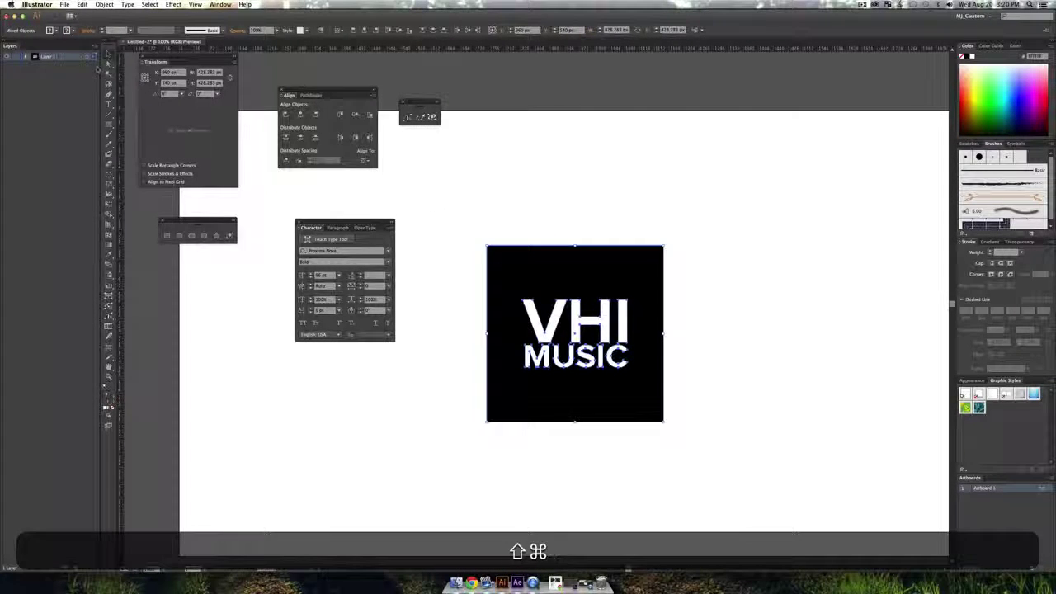
{"action": "left_click", "coordinate": [95, 45]}
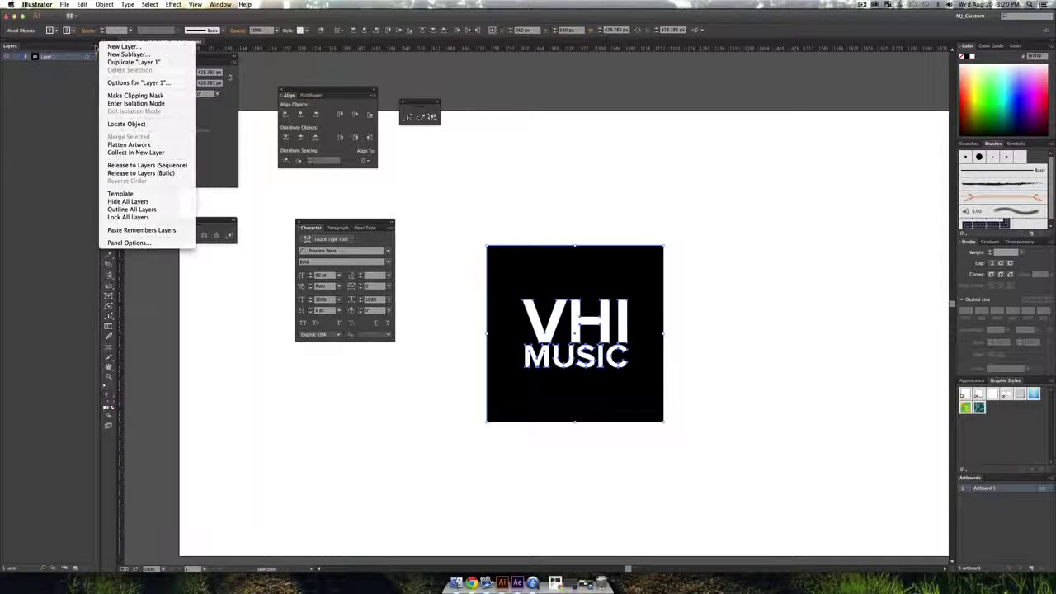
{"action": "left_click", "coordinate": [146, 165]}
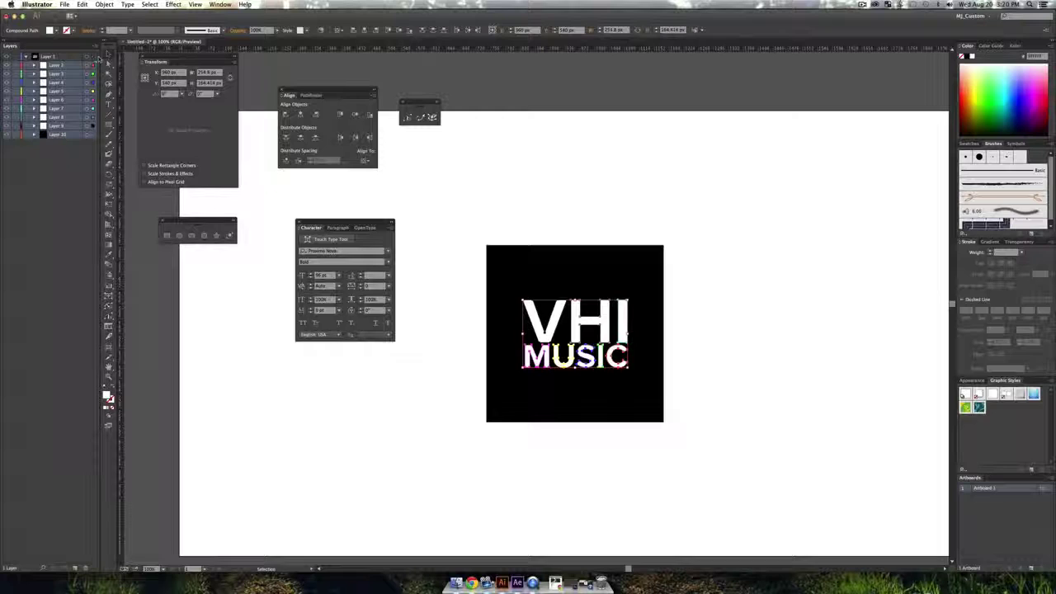
- Move the released sublayers out of Layer 1 to the top level and delete the empty Layer 1
{"action": "left_click", "coordinate": [54, 204]}
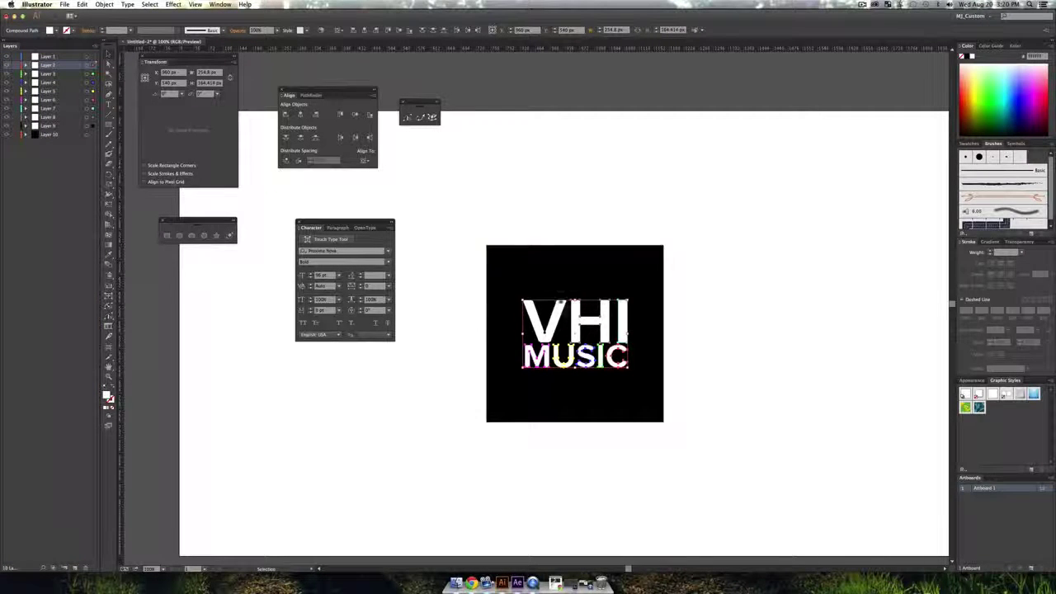
{"action": "left_click", "coordinate": [55, 56]}
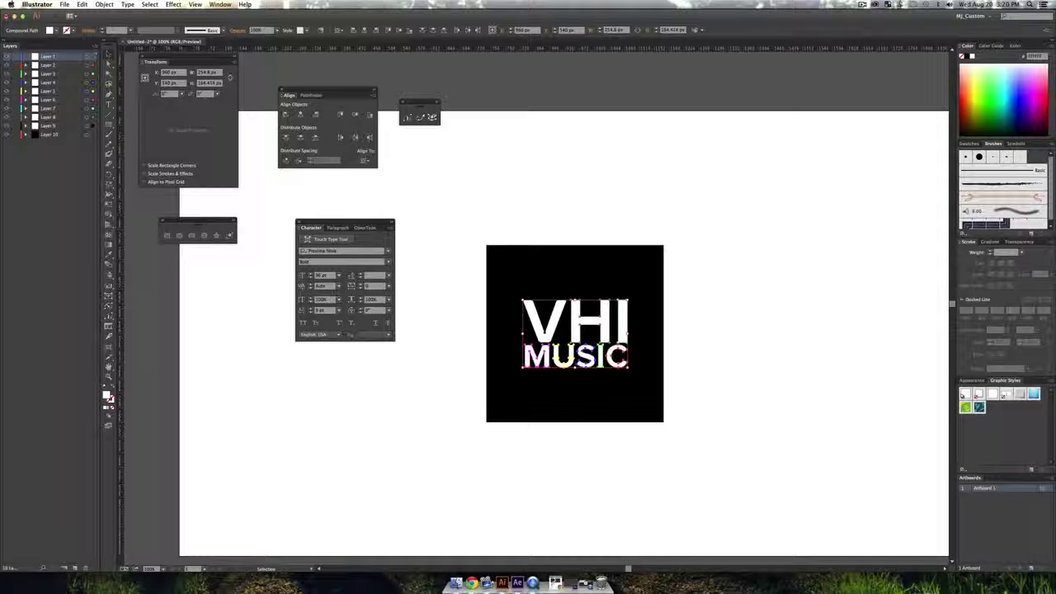
{"action": "left_click", "coordinate": [86, 568]}
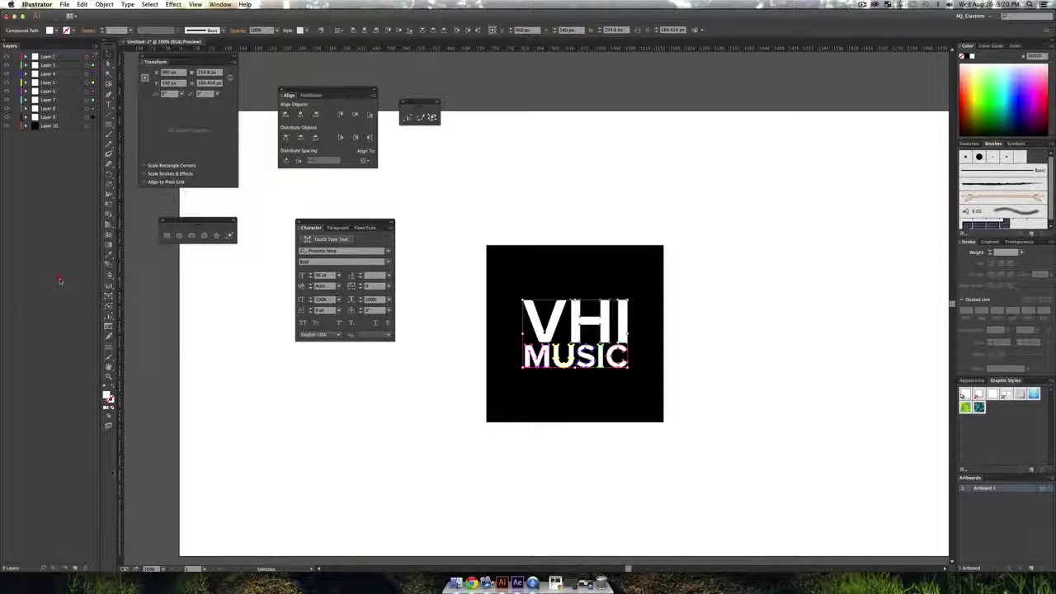
{"action": "left_click", "coordinate": [685, 334]}
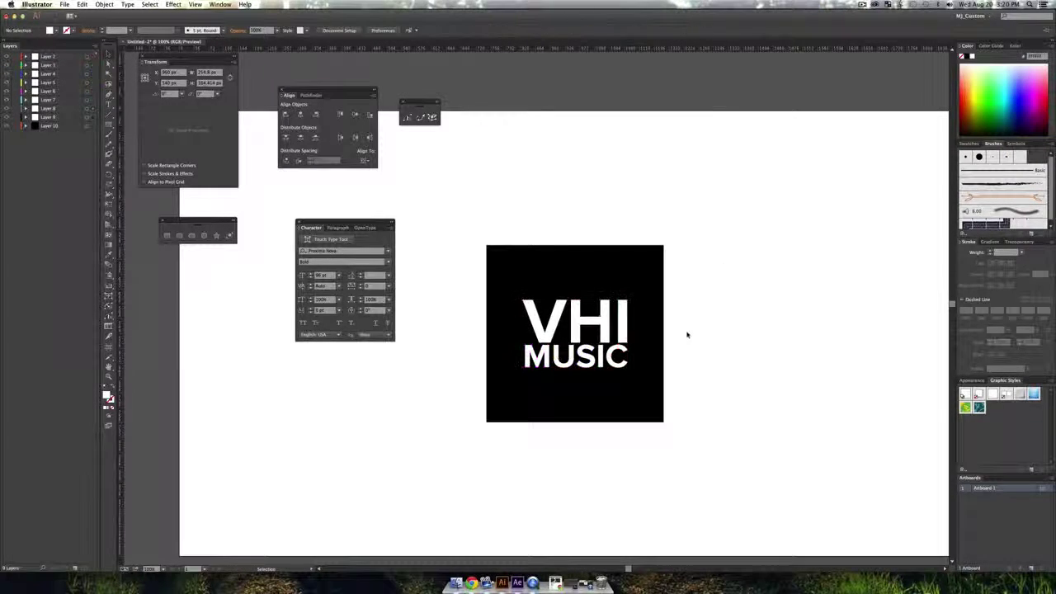
- Save the artwork to the Desktop as an Adobe Illustrator file named VHI Something.ai
{"action": "key", "text": "super+s"}
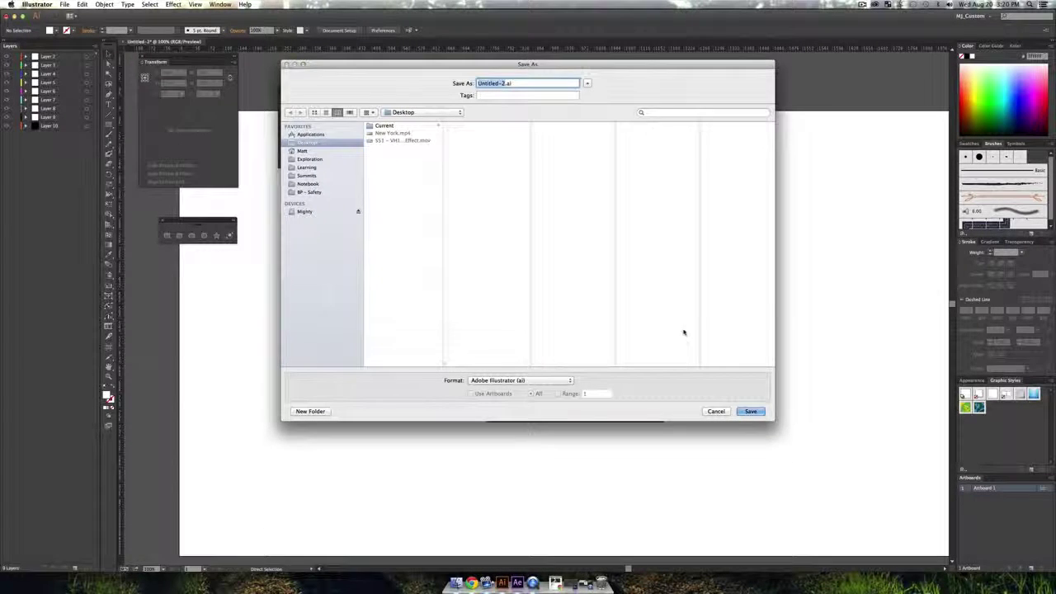
{"action": "type", "text": "VHI S"}
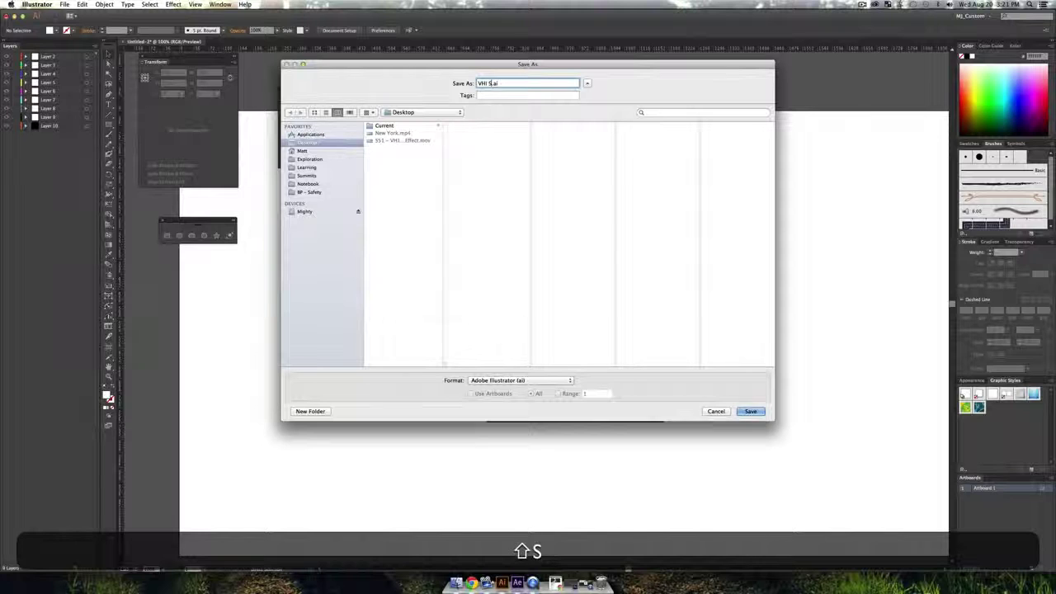
{"action": "type", "text": "ource"}
{"action": "key", "text": "Return"}
{"action": "key", "text": "Return"}
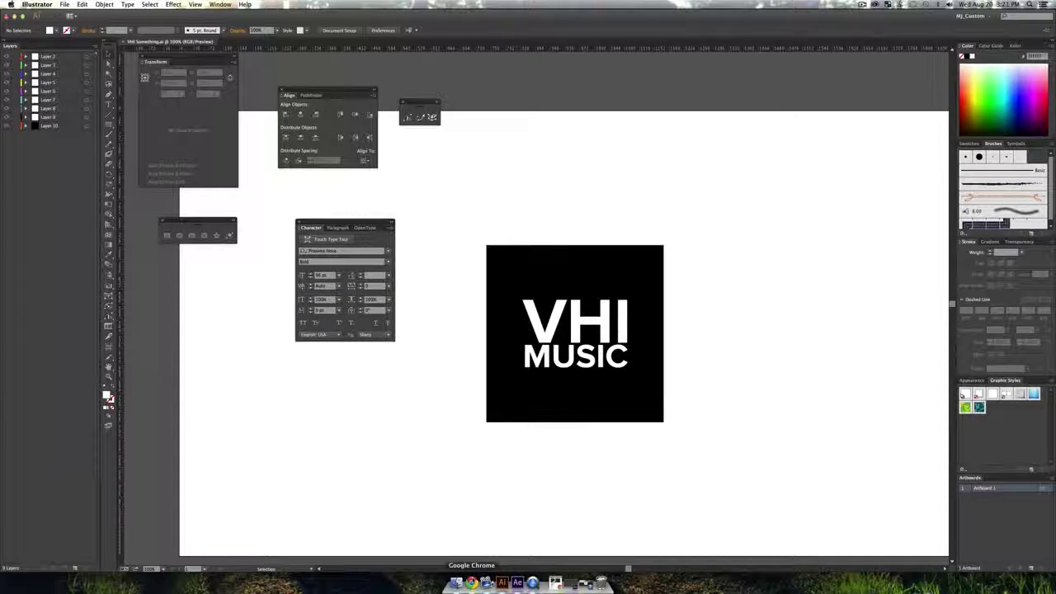
- Switch to Chrome and view the New York video page with its download options on Vimeo
{"action": "left_click", "coordinate": [555, 582]}
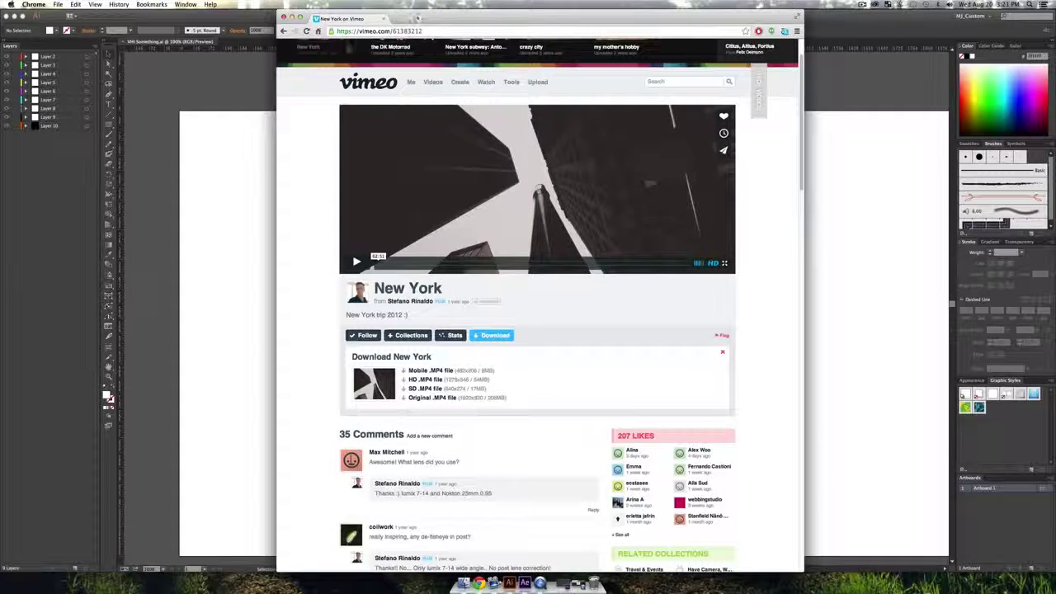
{"action": "left_click", "coordinate": [357, 261]}
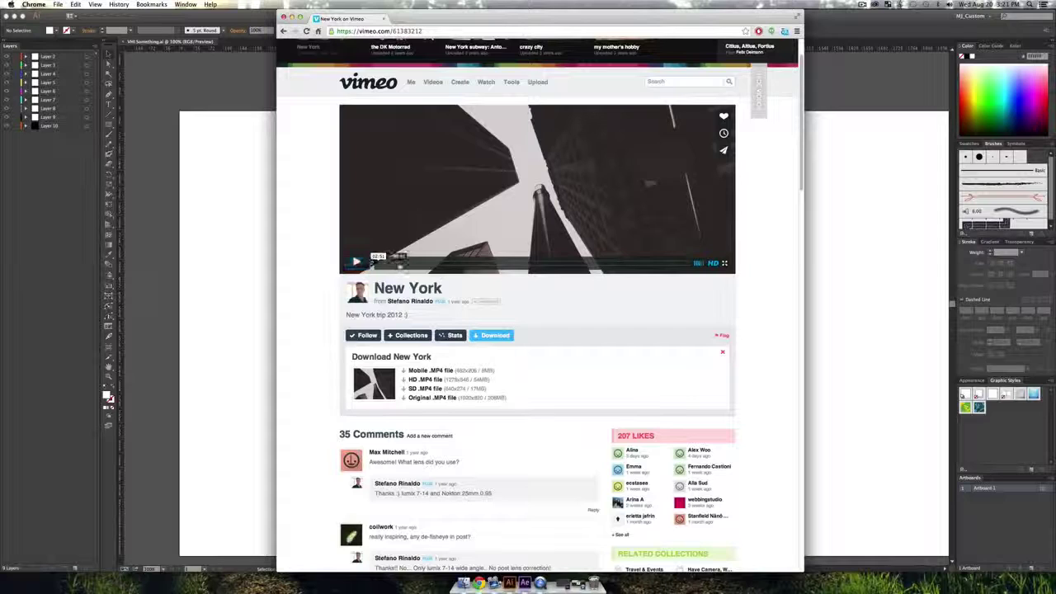
{"action": "left_click", "coordinate": [357, 262]}
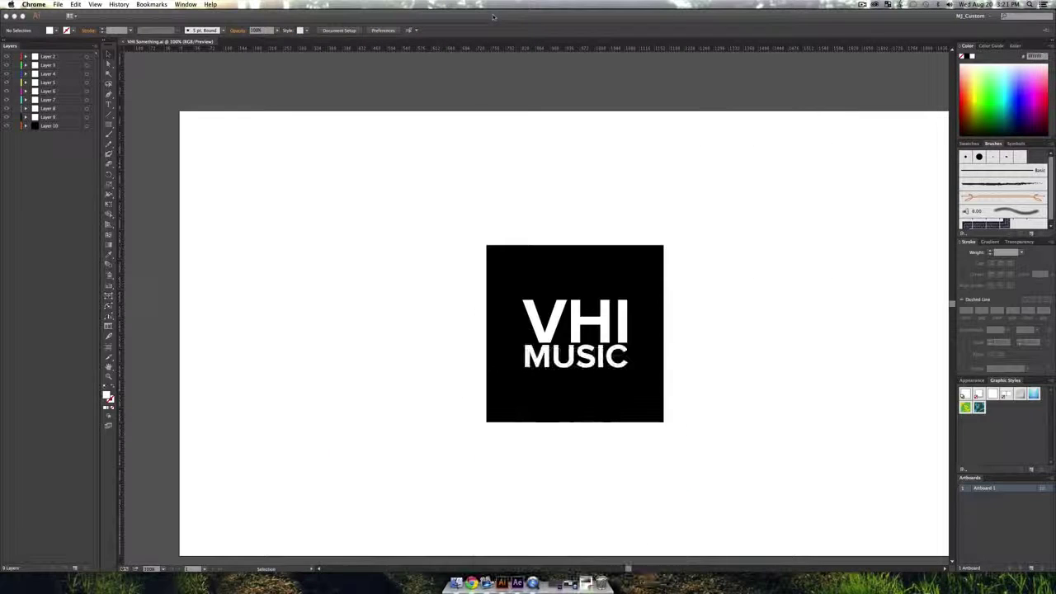
- Switch to After Effects and import New York.mp4 from the Desktop
{"action": "left_click", "coordinate": [517, 582]}
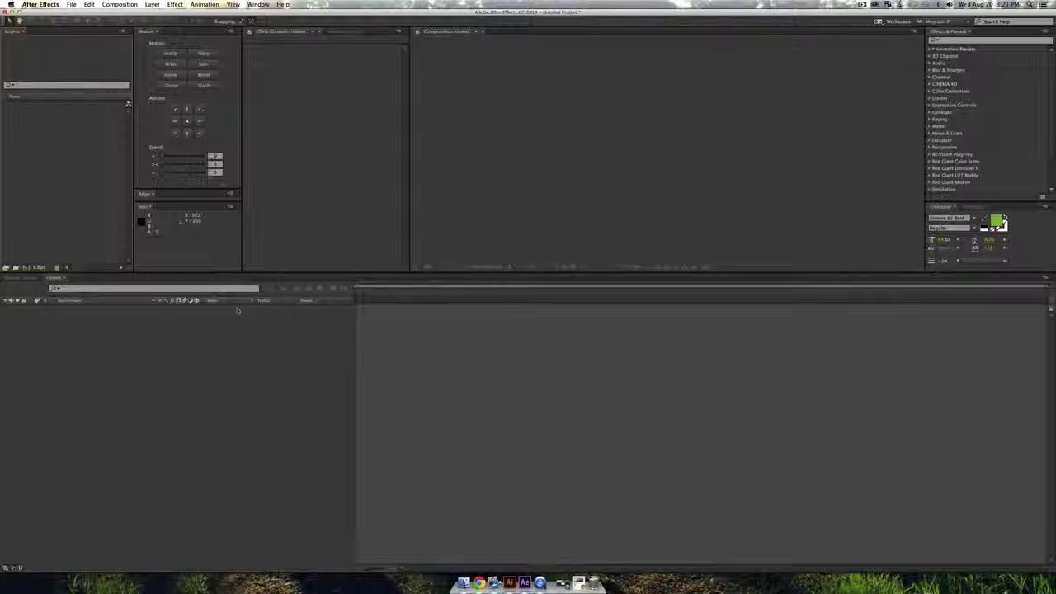
{"action": "key", "text": "super+i"}
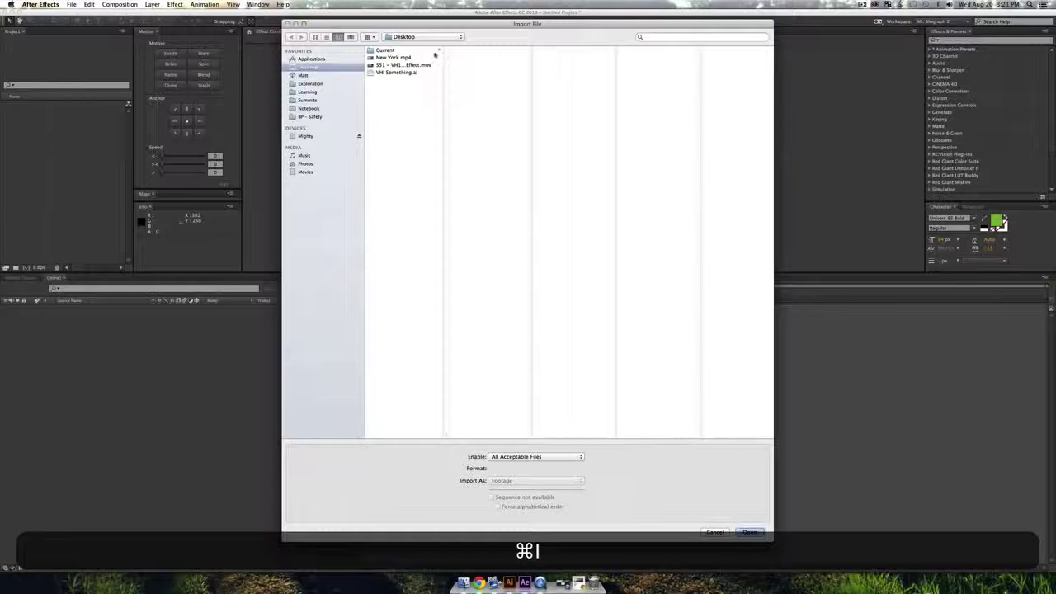
{"action": "left_click", "coordinate": [416, 58]}
{"action": "left_click", "coordinate": [750, 532]}
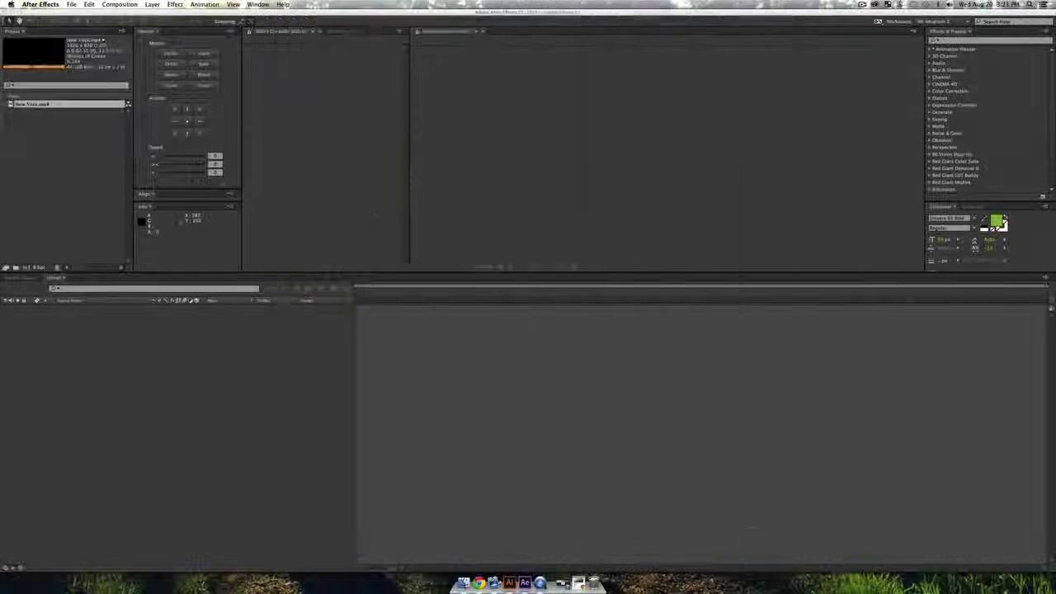
- Create a composition from New York.mp4 and mute the footage layer's audio
{"action": "left_click_drag", "start_coordinate": [42, 104], "coordinate": [27, 267]}
{"action": "left_click_drag", "start_coordinate": [537, 292], "coordinate": [699, 313]}
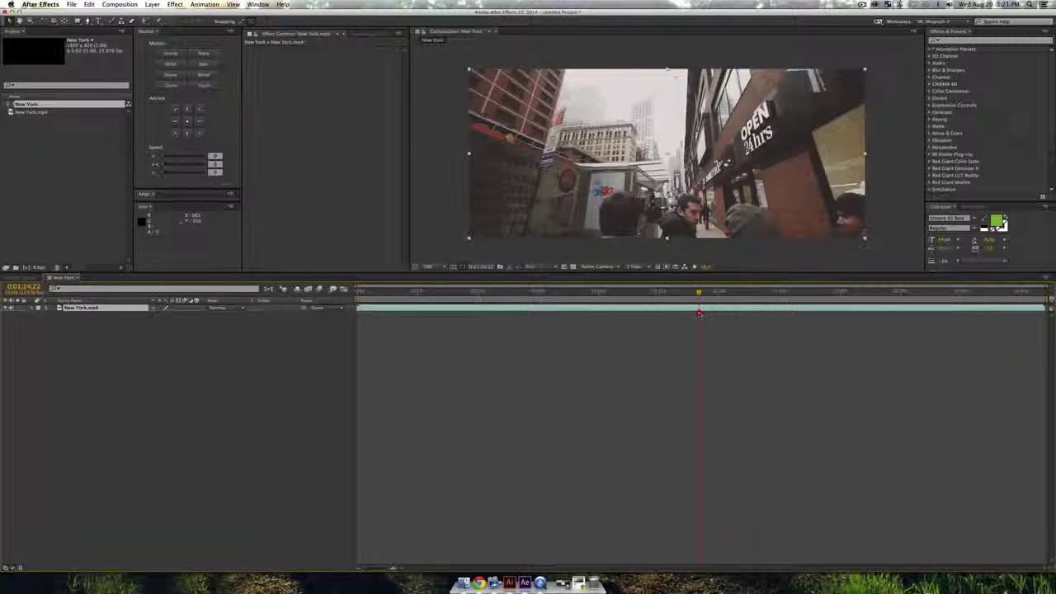
{"action": "left_click", "coordinate": [11, 309]}
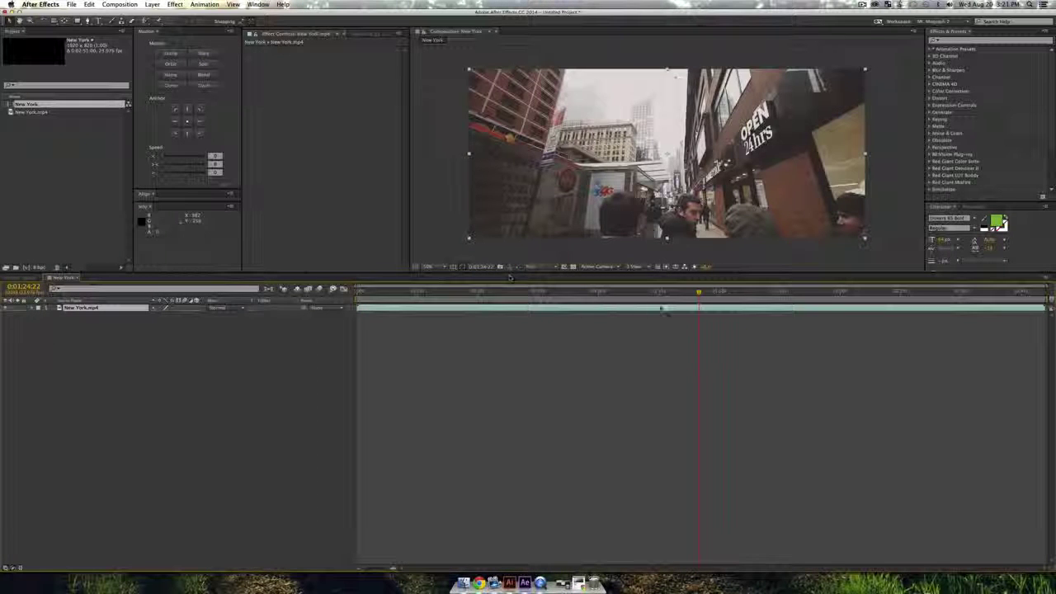
- Start the work area of the New York composition at 0:00:37:05, where two people walk down the sidewalk
{"action": "left_click_drag", "start_coordinate": [639, 292], "coordinate": [537, 299]}
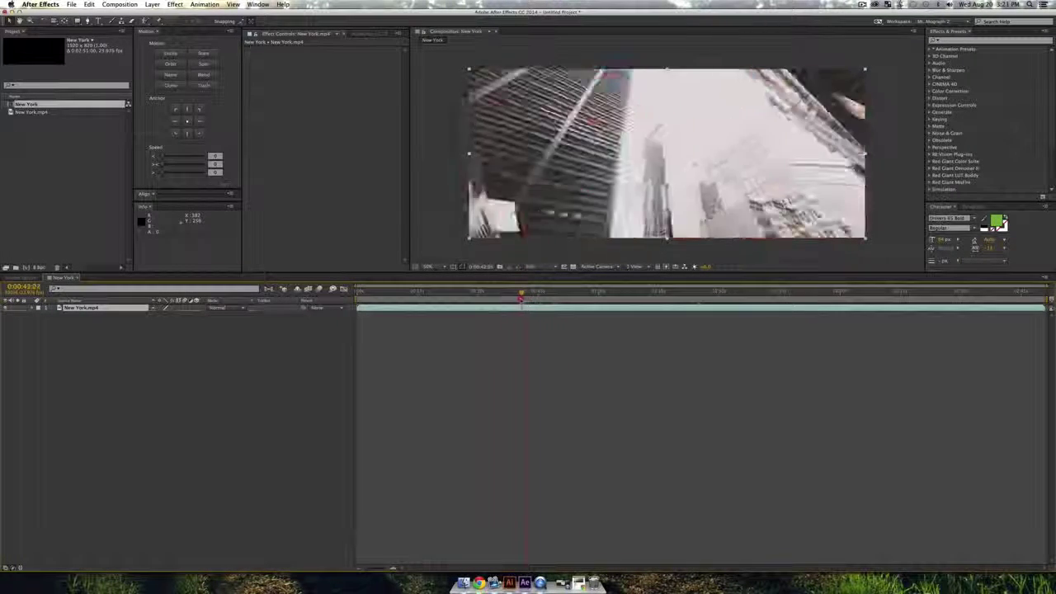
{"action": "left_click_drag", "start_coordinate": [513, 299], "coordinate": [508, 306]}
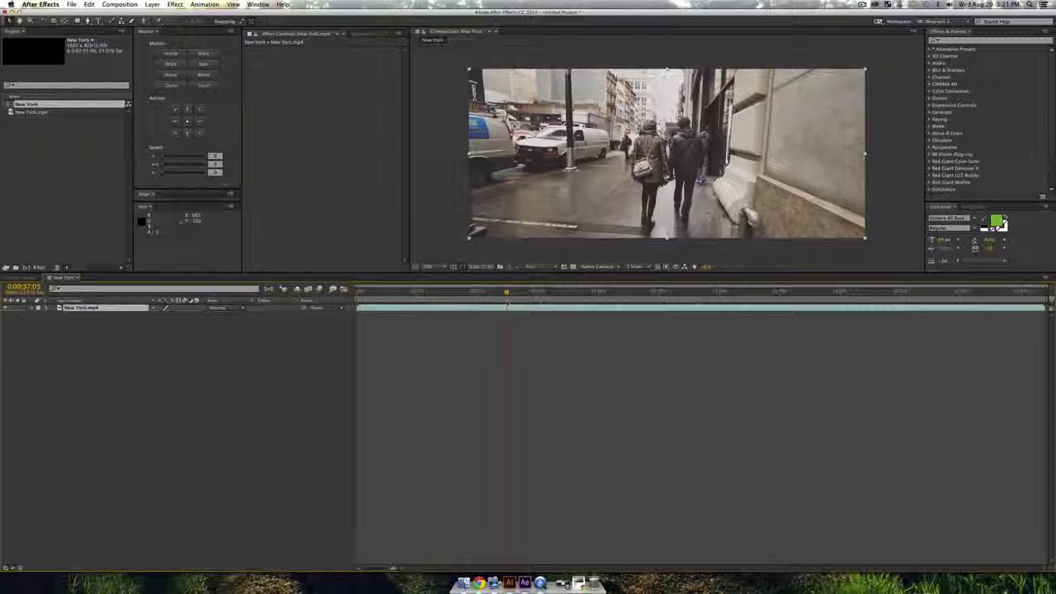
{"action": "key", "text": "b"}
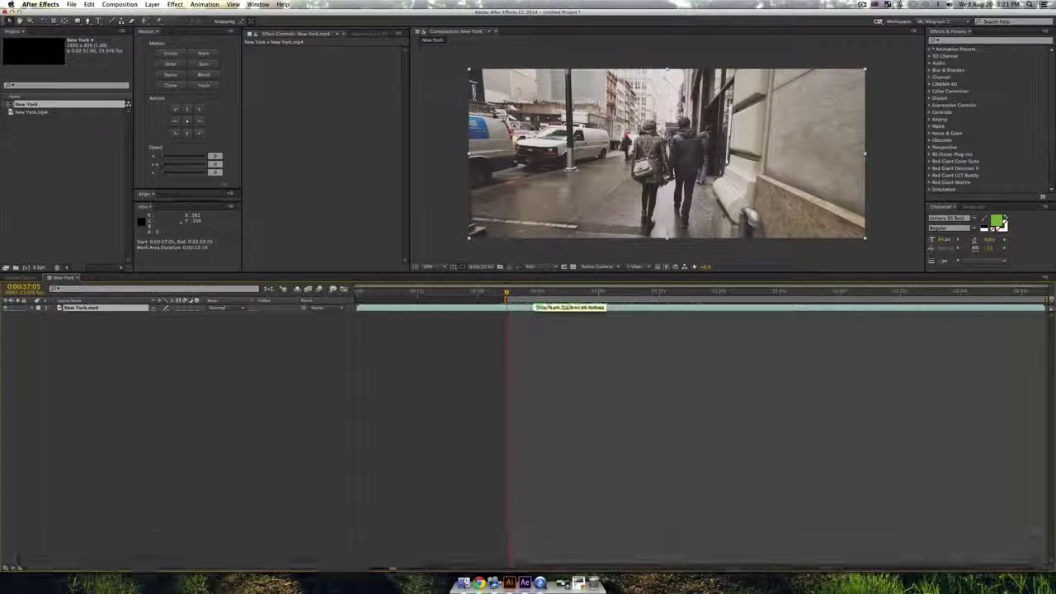
- Trim the New York composition to a work area ending at 0:00:51:01 and go to the skyscraper shot at 0:00:42:11
{"action": "key", "text": "space"}
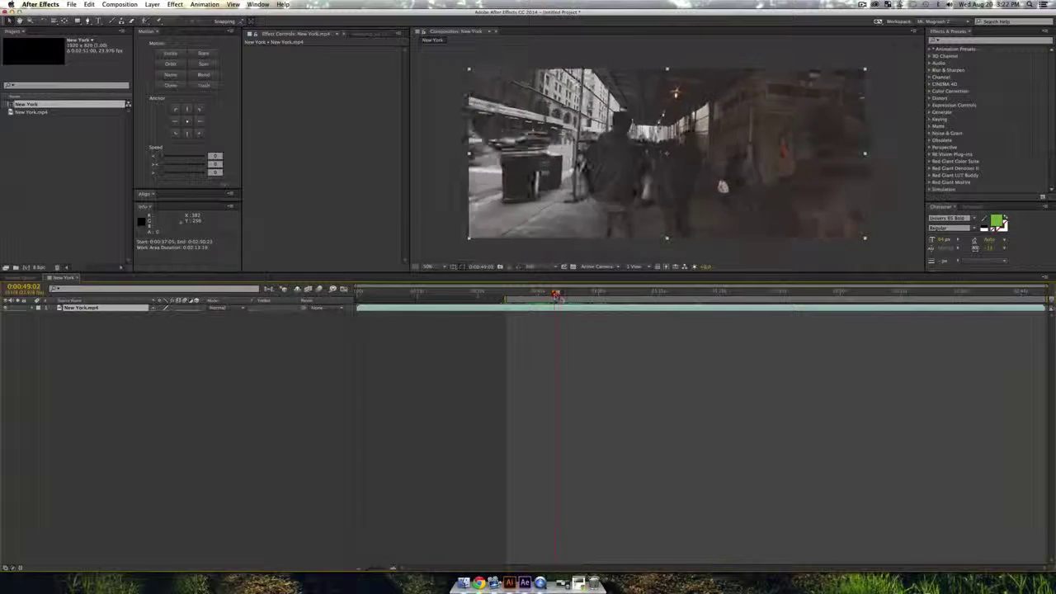
{"action": "left_click_drag", "start_coordinate": [562, 298], "coordinate": [564, 299]}
{"action": "key", "text": "n"}
{"action": "right_click", "coordinate": [544, 300]}
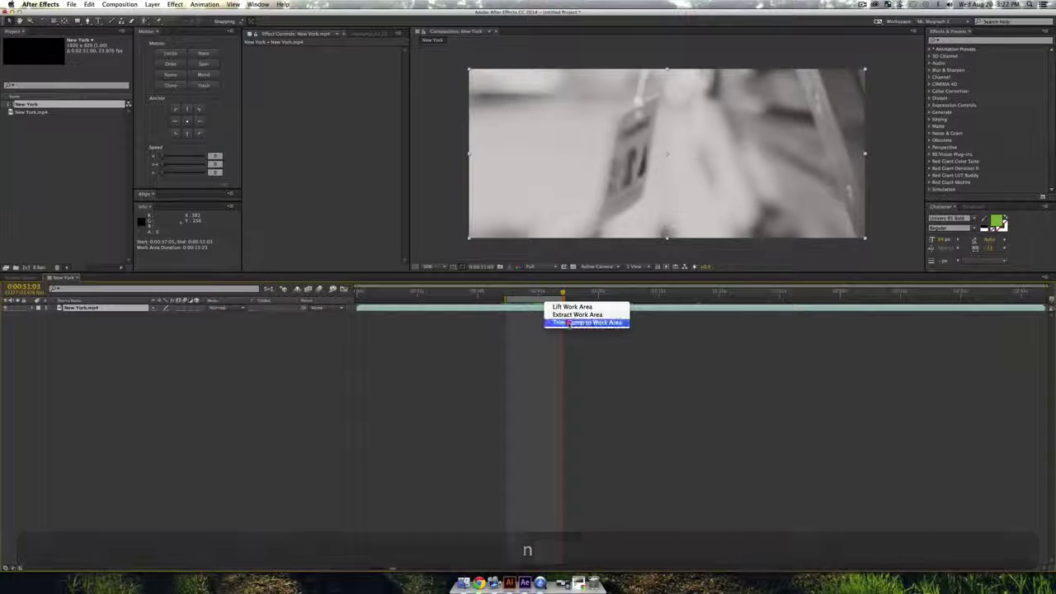
{"action": "left_click", "coordinate": [566, 324]}
{"action": "key", "text": "space"}
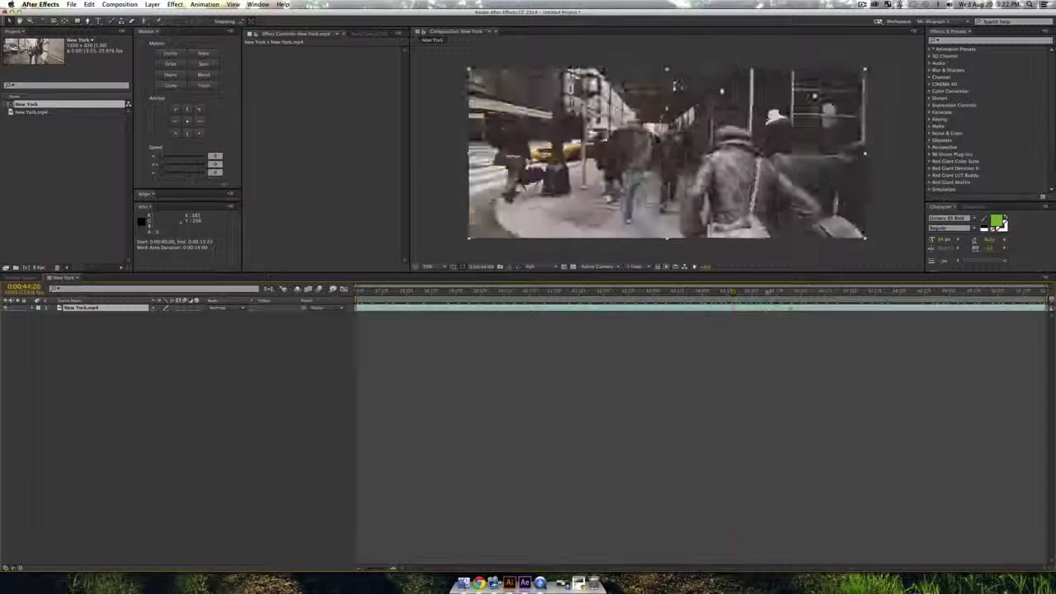
{"action": "left_click_drag", "start_coordinate": [651, 311], "coordinate": [616, 311]}
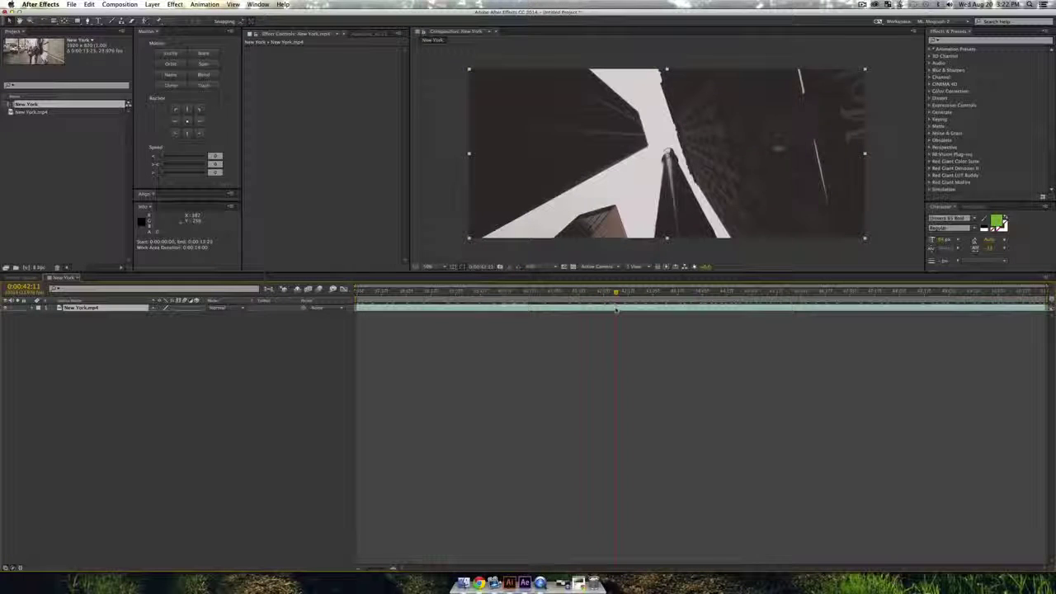
- Import VHI Something.ai from the Desktop as a Composition – Retain Layer Sizes
{"action": "left_click", "coordinate": [51, 142]}
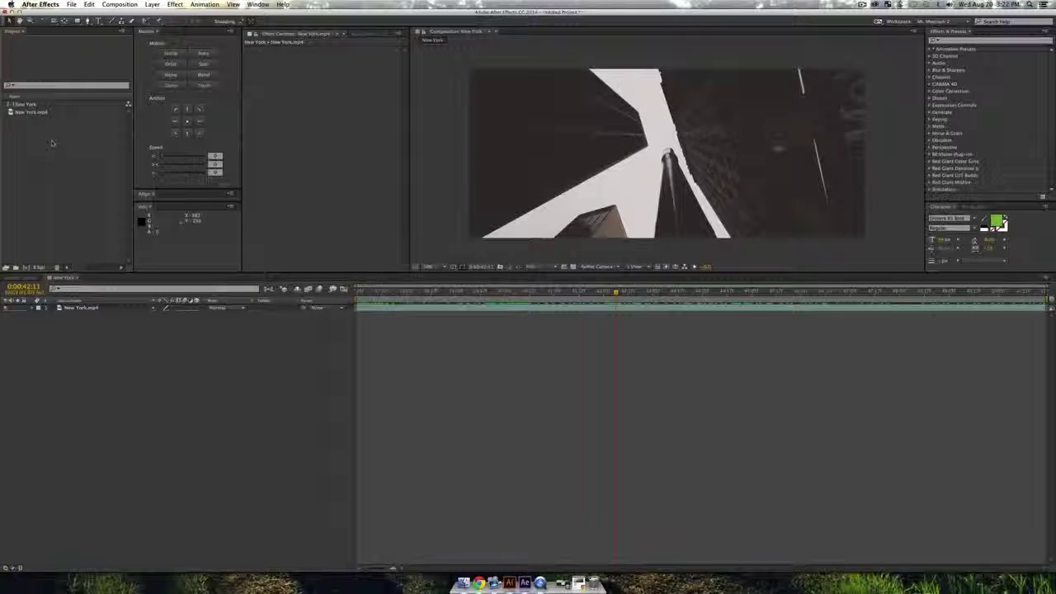
{"action": "key", "text": "super+i"}
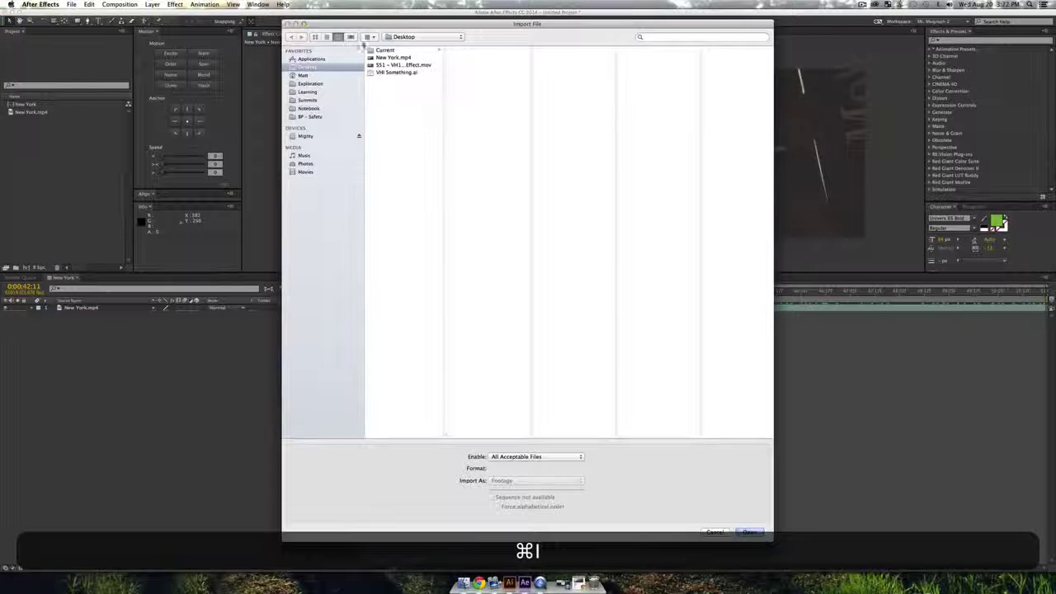
{"action": "left_click", "coordinate": [396, 72]}
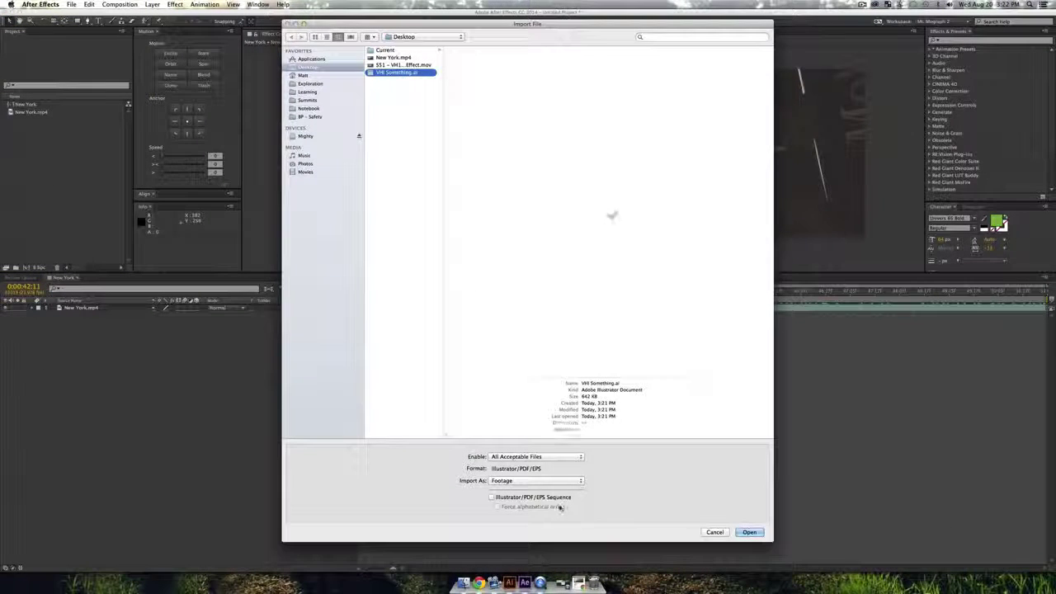
{"action": "left_click", "coordinate": [536, 481]}
{"action": "left_click", "coordinate": [528, 495]}
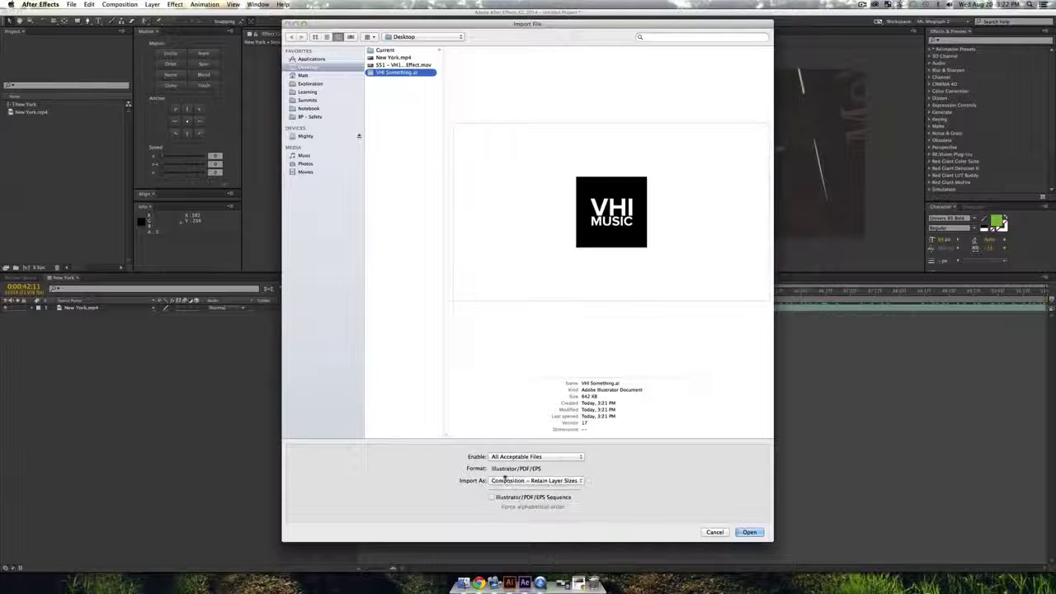
{"action": "left_click", "coordinate": [750, 532]}
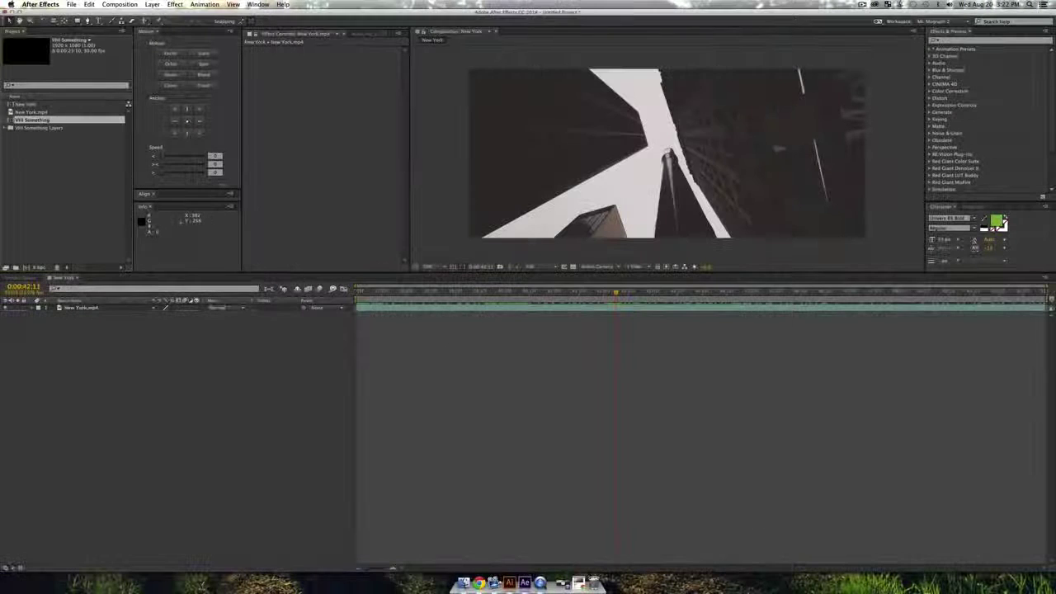
- Copy all nine layers of the VHI Something composition into the New York composition above the footage
{"action": "double_click", "coordinate": [33, 120]}
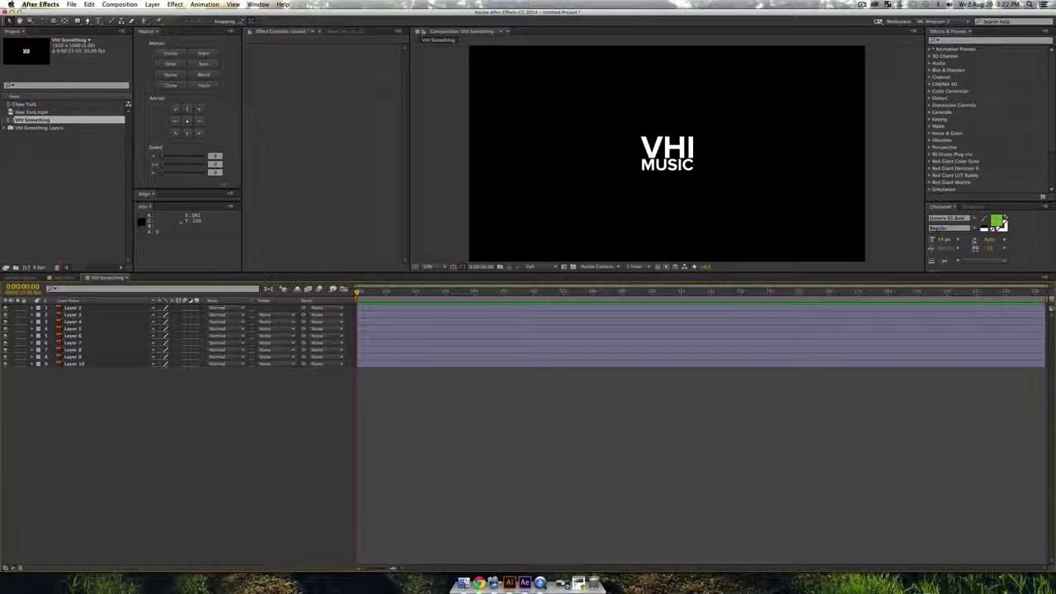
{"action": "left_click_drag", "start_coordinate": [100, 422], "coordinate": [54, 301]}
{"action": "key", "text": "super+c"}
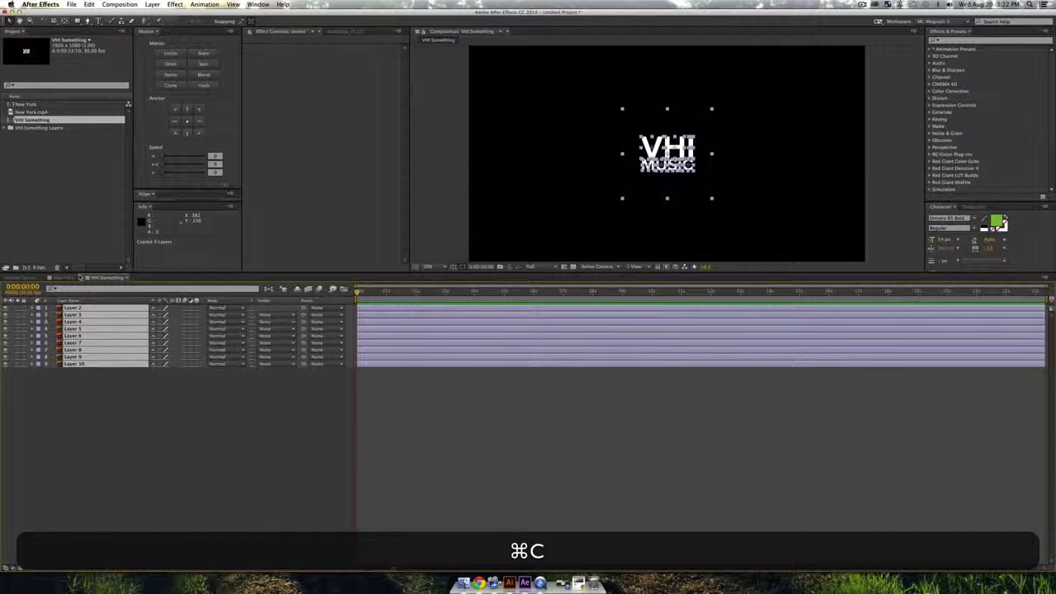
{"action": "left_click", "coordinate": [68, 277]}
{"action": "key", "text": "super+v"}
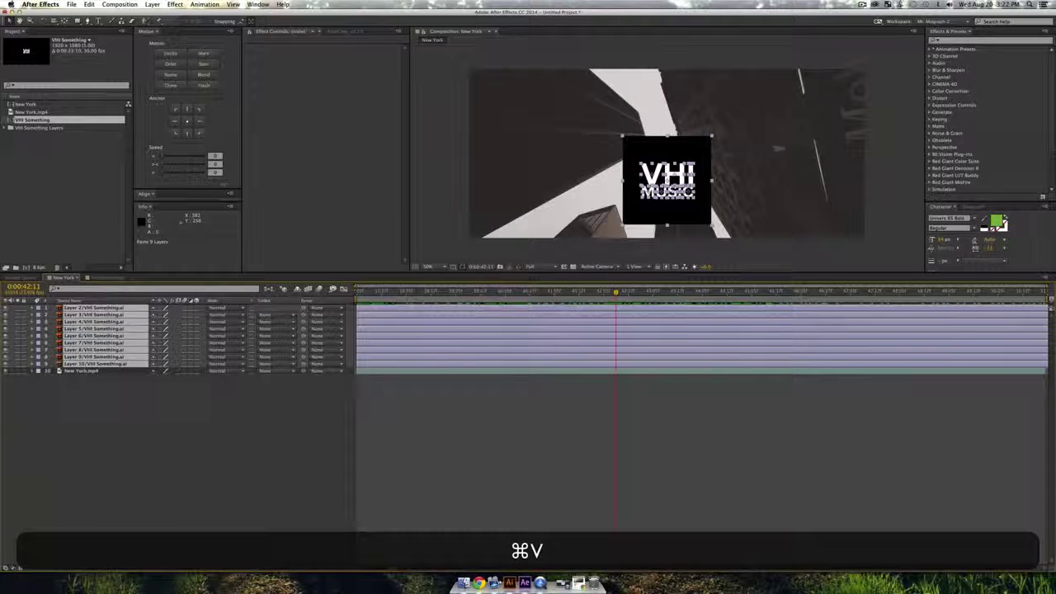
- Move the pasted VHI MUSIC artwork straight up by about 104 px and show layer names instead of source names
{"action": "left_click_drag", "start_coordinate": [679, 161], "coordinate": [675, 133]}
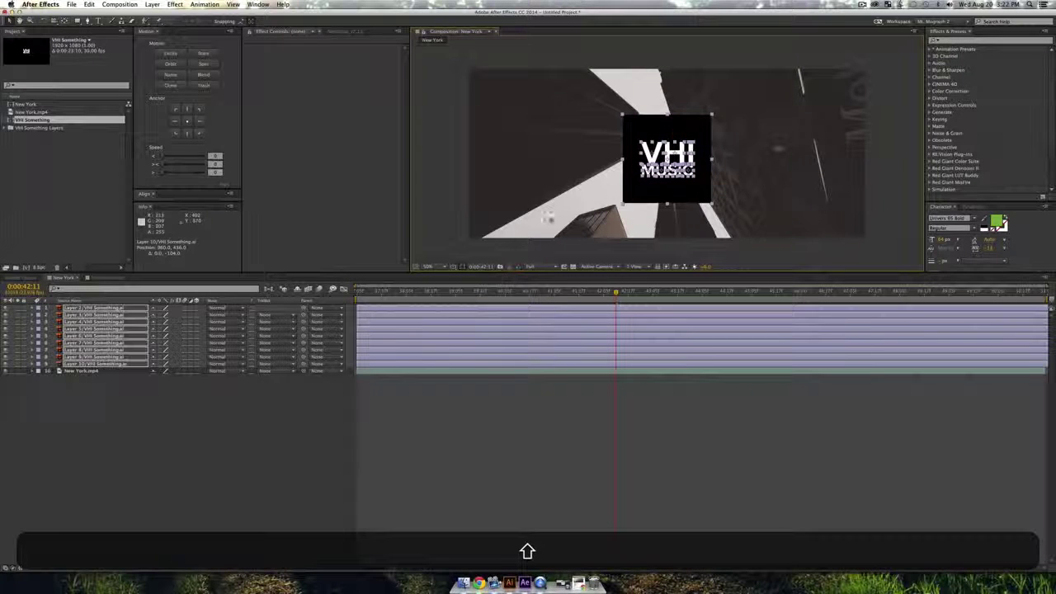
{"action": "left_click", "coordinate": [255, 410]}
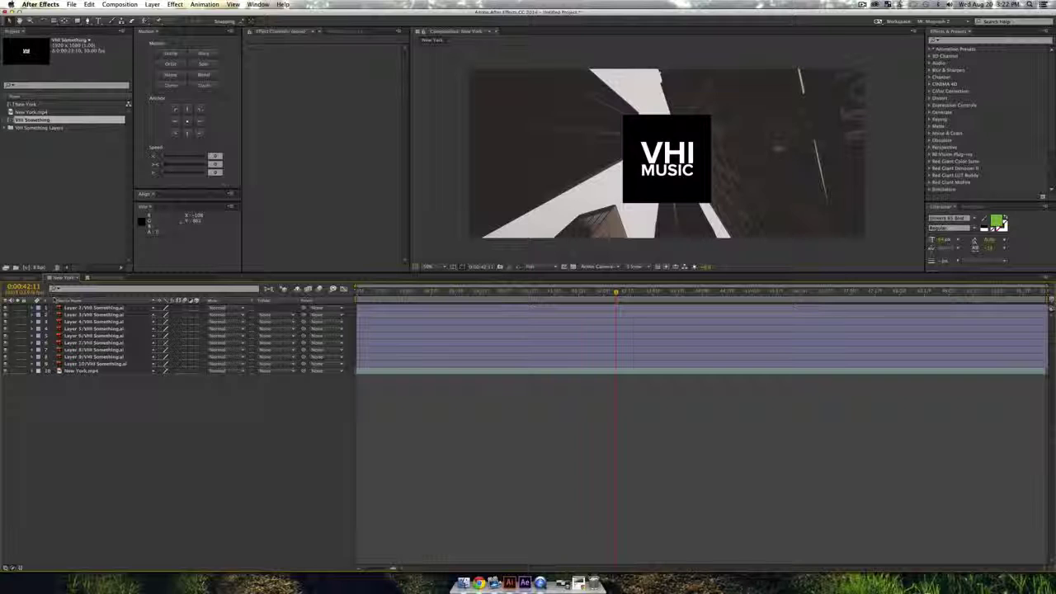
{"action": "left_click", "coordinate": [70, 302]}
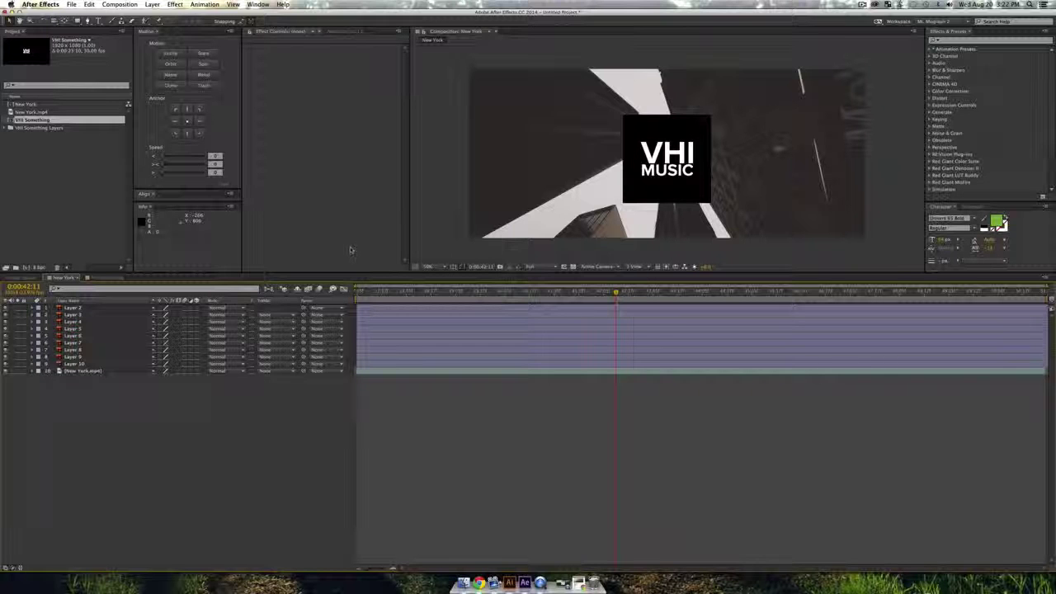
- Add Position keyframes to Layer 2 through Layer 10 at 0:00:42:10
{"action": "left_click_drag", "start_coordinate": [448, 290], "coordinate": [614, 305]}
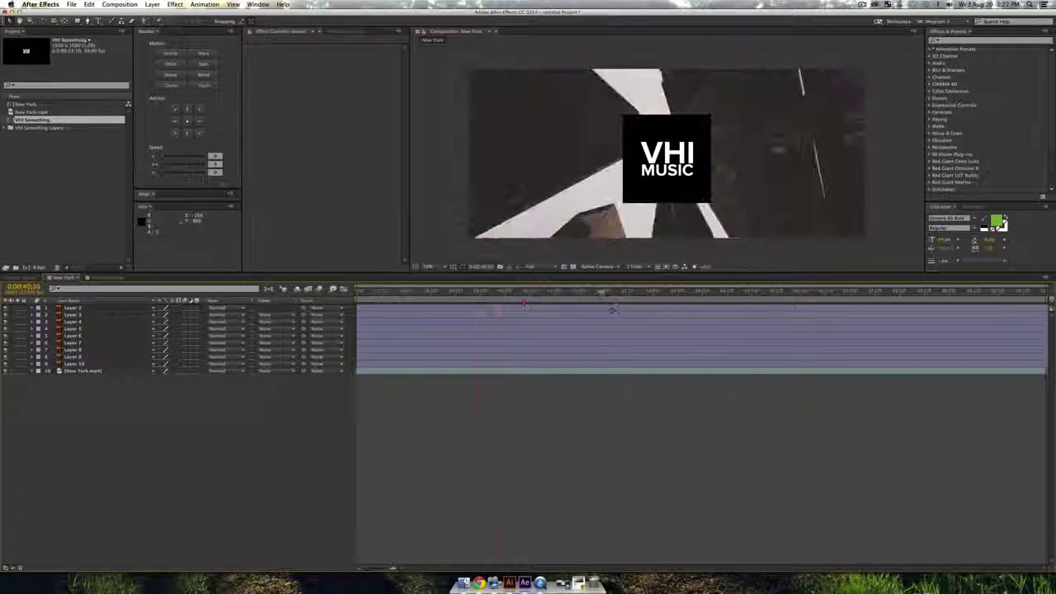
{"action": "left_click", "coordinate": [73, 363]}
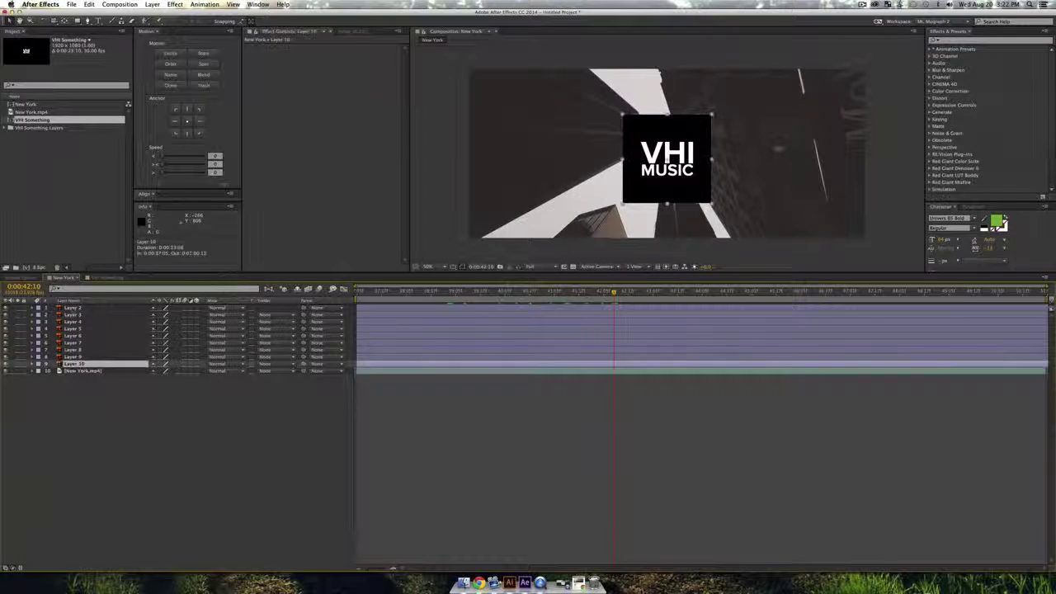
{"action": "left_click", "coordinate": [72, 308], "text": "shift"}
{"action": "key", "text": "shift+p"}
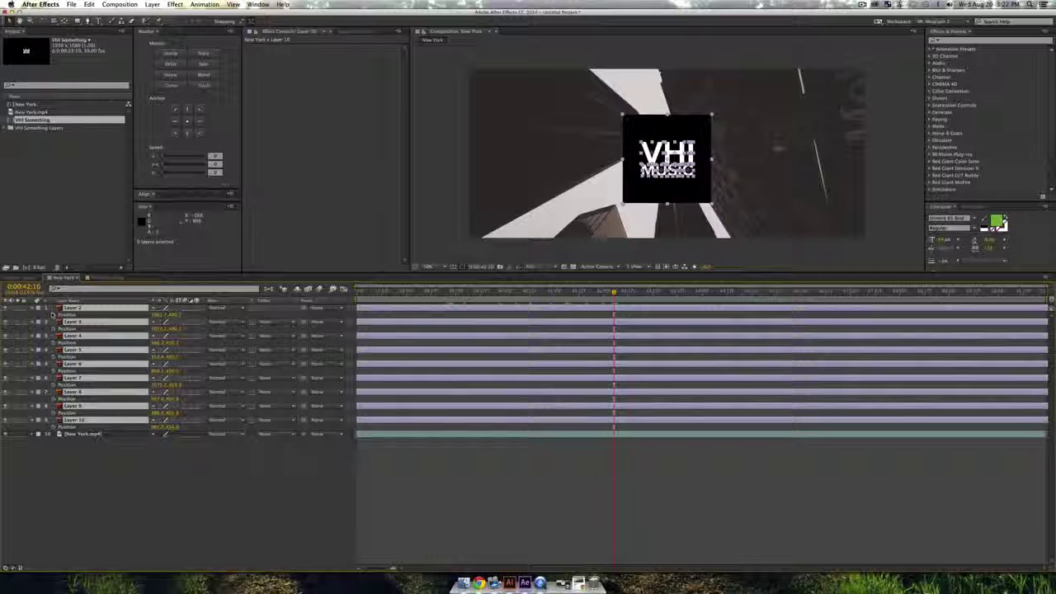
{"action": "left_click", "coordinate": [53, 315]}
- At 0:00:42:00, shift the whole artwork about 132 px horizontally to the left and preview the movement
{"action": "left_click_drag", "start_coordinate": [614, 291], "coordinate": [594, 291]}
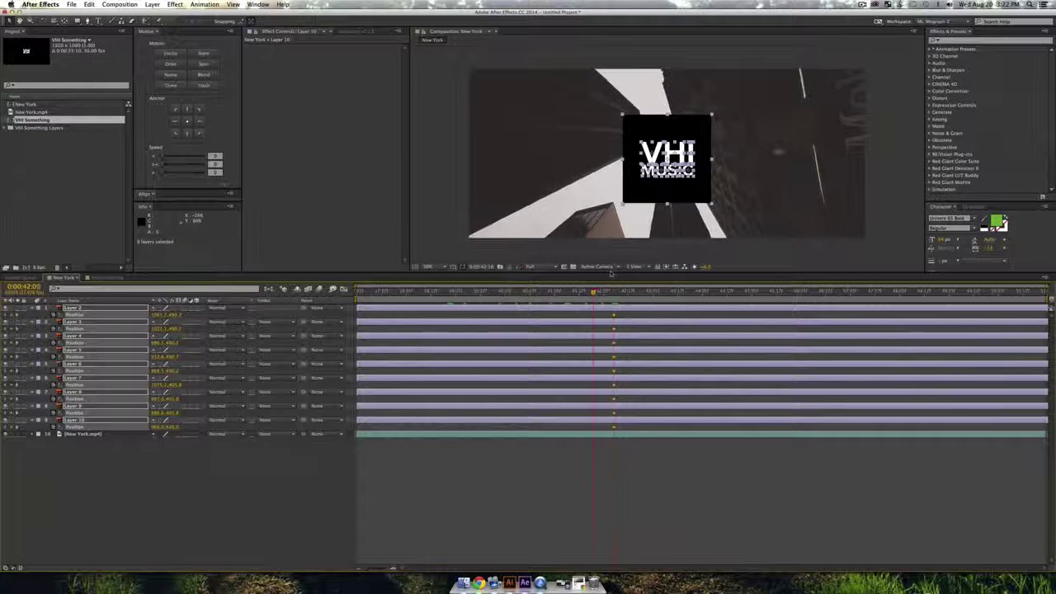
{"action": "left_click_drag", "start_coordinate": [688, 181], "coordinate": [661, 181]}
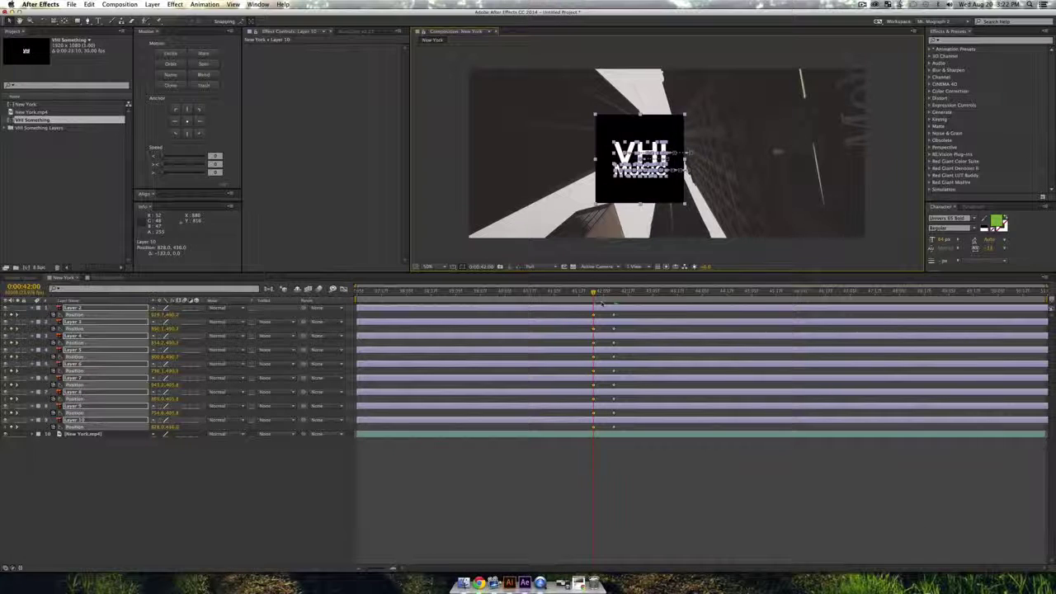
{"action": "key", "text": "space"}
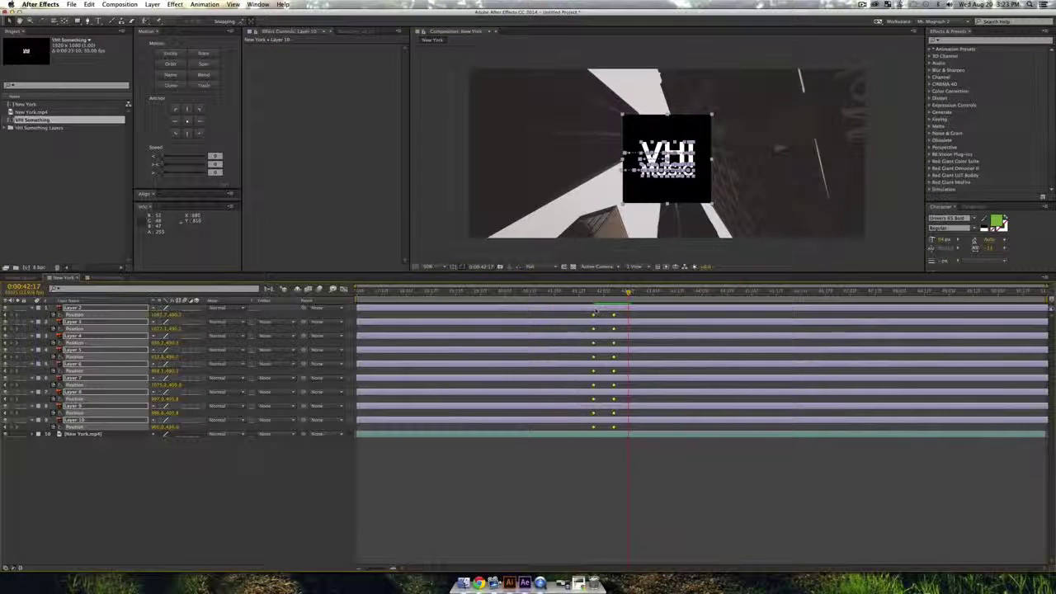
- Convert the selected Position keyframes of all artwork layers to Hold interpolation and preview the movement
{"action": "right_click", "coordinate": [595, 313]}
{"action": "mouse_move", "coordinate": [661, 408]}
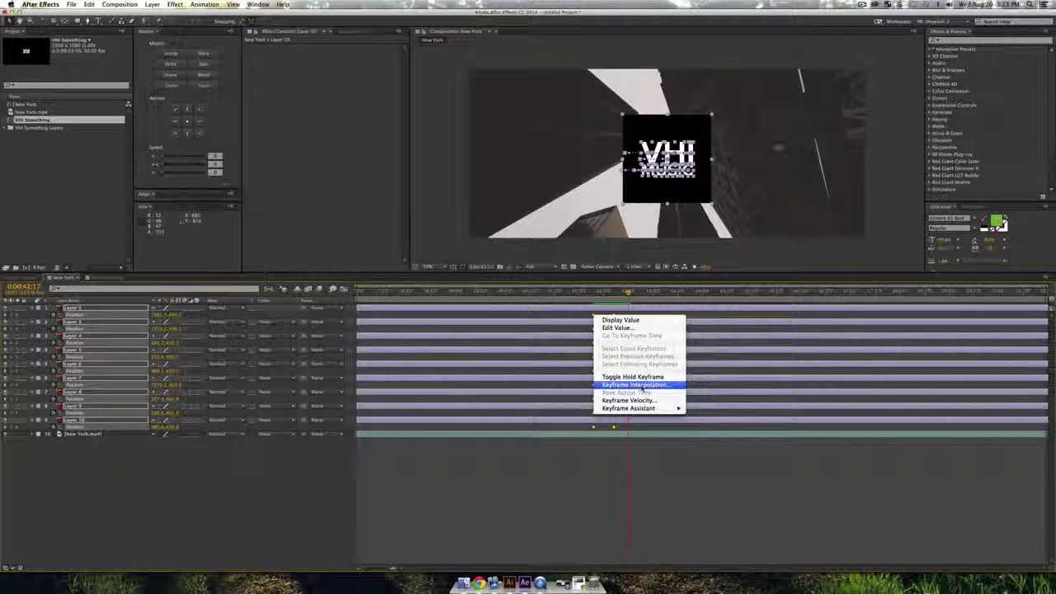
{"action": "left_click", "coordinate": [640, 385]}
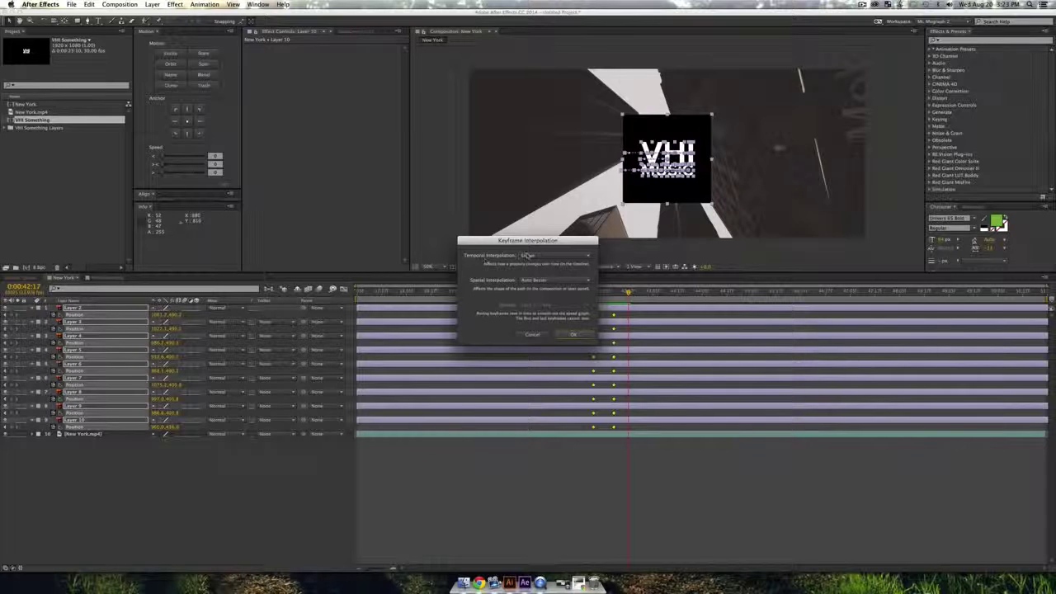
{"action": "left_click", "coordinate": [526, 255]}
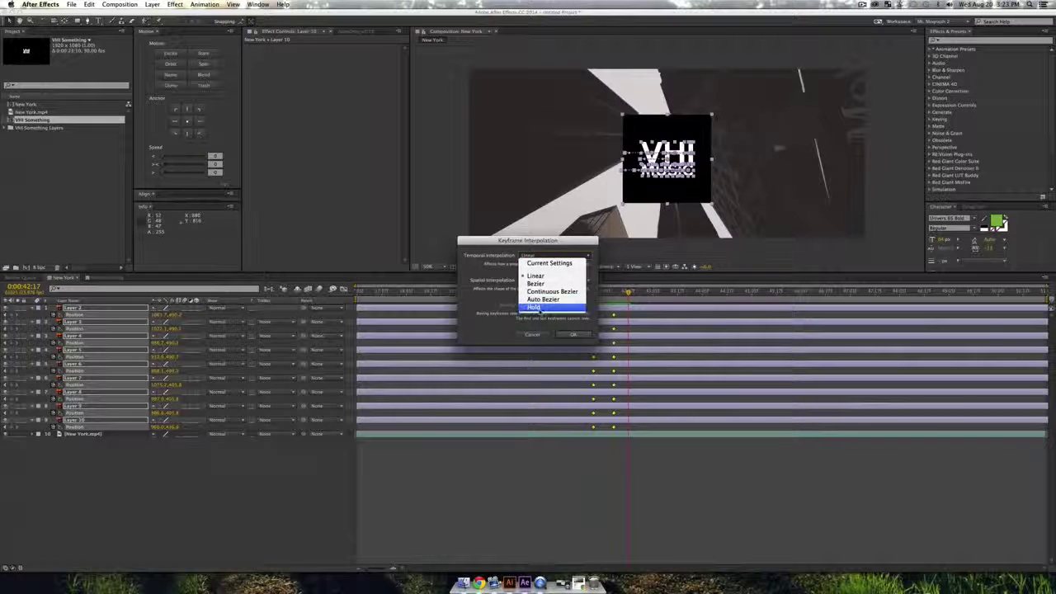
{"action": "left_click", "coordinate": [535, 307]}
{"action": "left_click", "coordinate": [532, 335]}
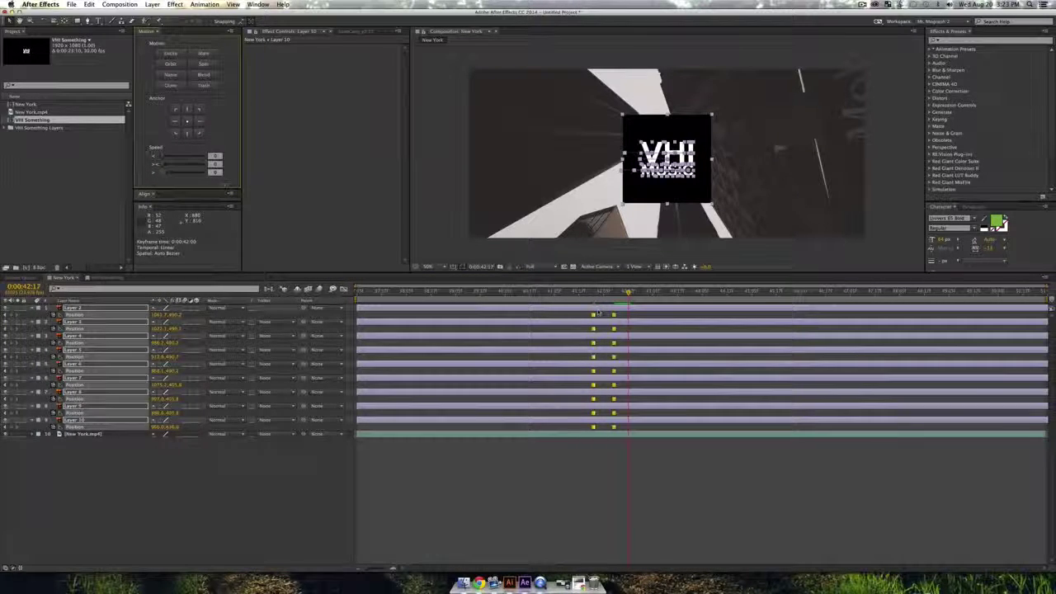
{"action": "left_click_drag", "start_coordinate": [602, 298], "coordinate": [577, 299]}
{"action": "key", "text": "space"}
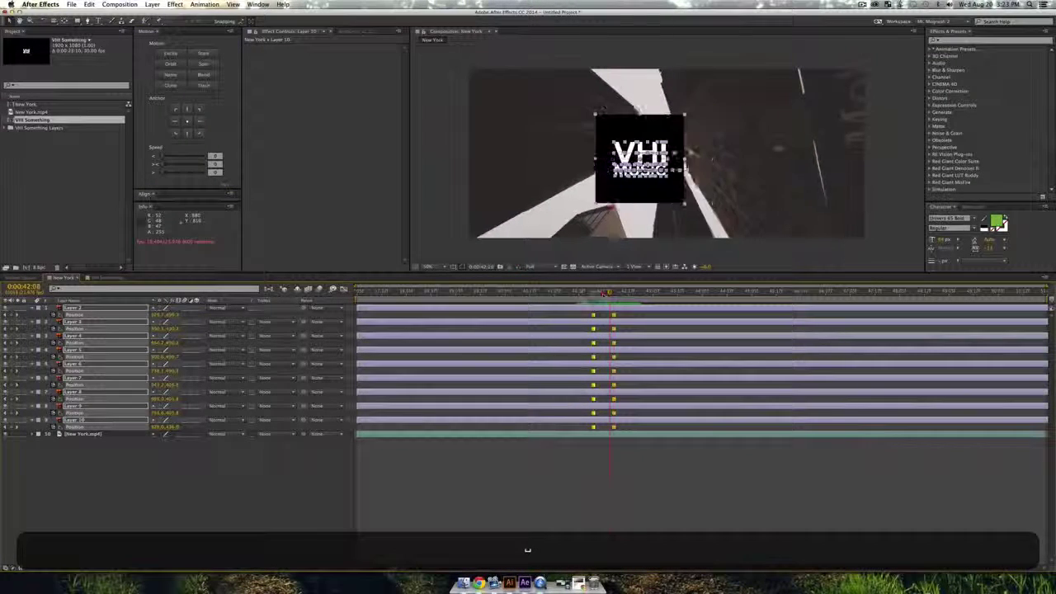
- Delete the Position keyframes at 0:00:42:00 from all artwork layers
{"action": "left_click_drag", "start_coordinate": [589, 311], "coordinate": [600, 427]}
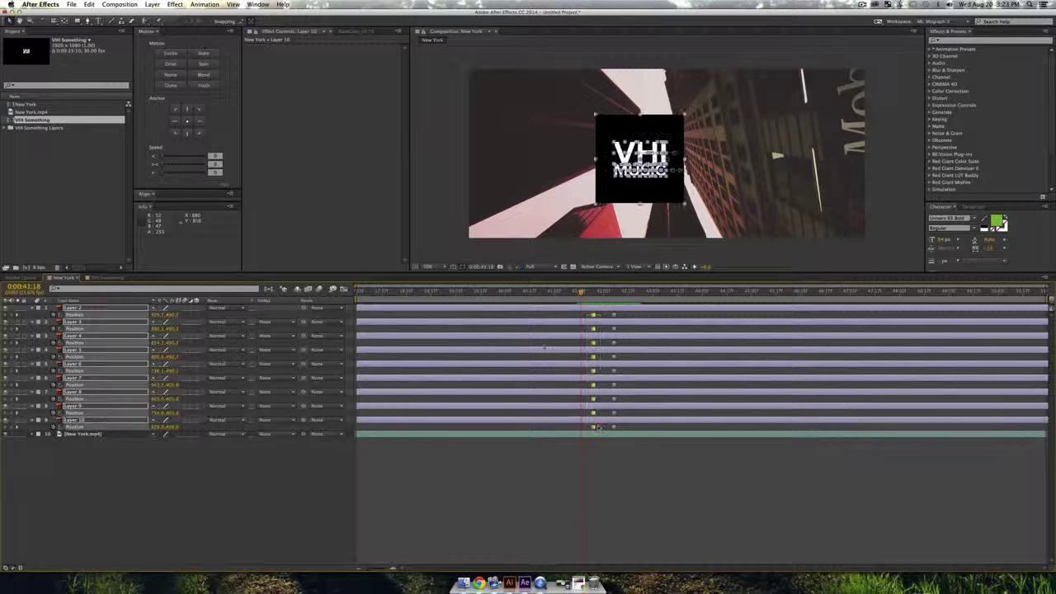
{"action": "key", "text": "Delete"}
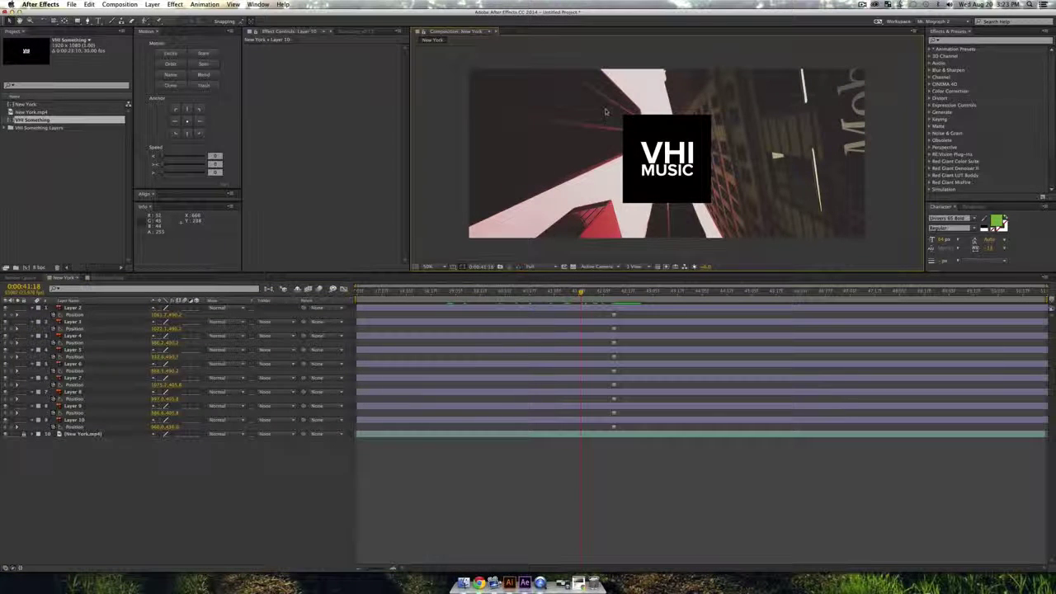
- Add Scale keyframes to Layer 2 through Layer 10 at 0:00:42:10 and convert them to hold keyframes
{"action": "left_click", "coordinate": [594, 294]}
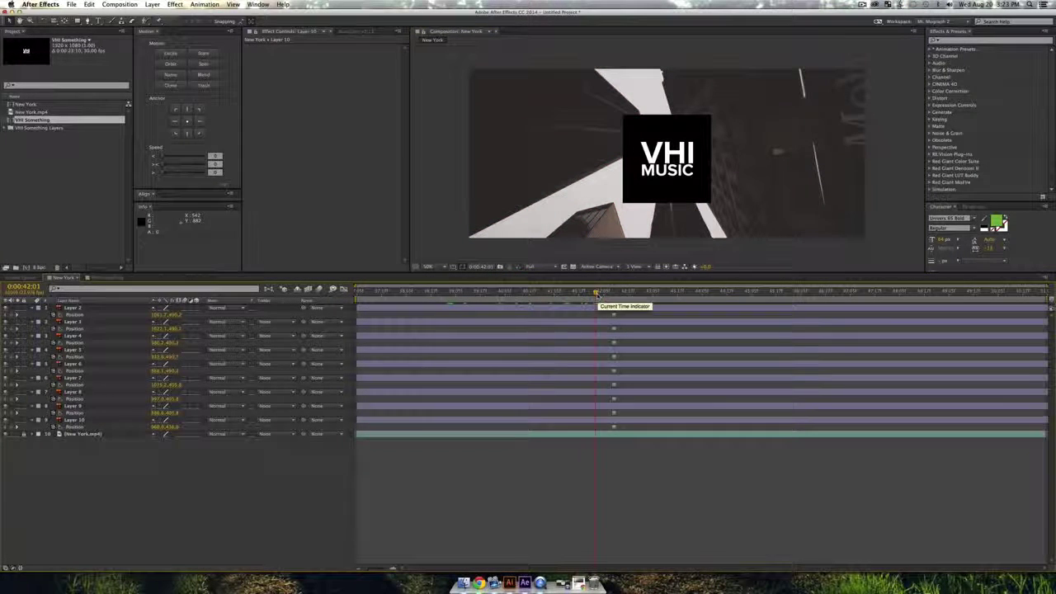
{"action": "left_click_drag", "start_coordinate": [596, 295], "coordinate": [599, 297]}
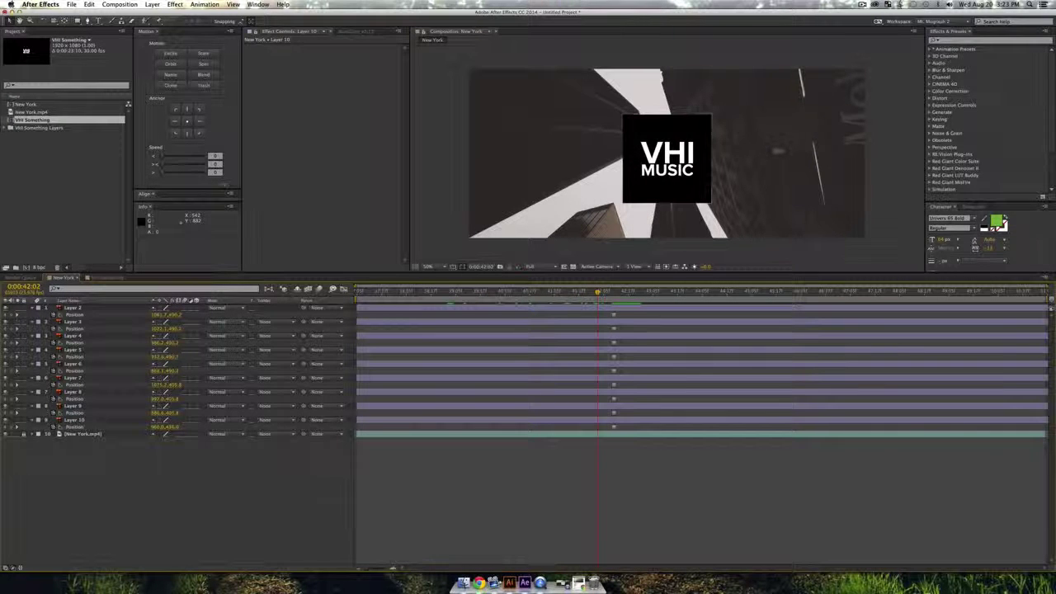
{"action": "left_click", "coordinate": [16, 427]}
{"action": "left_click", "coordinate": [86, 421]}
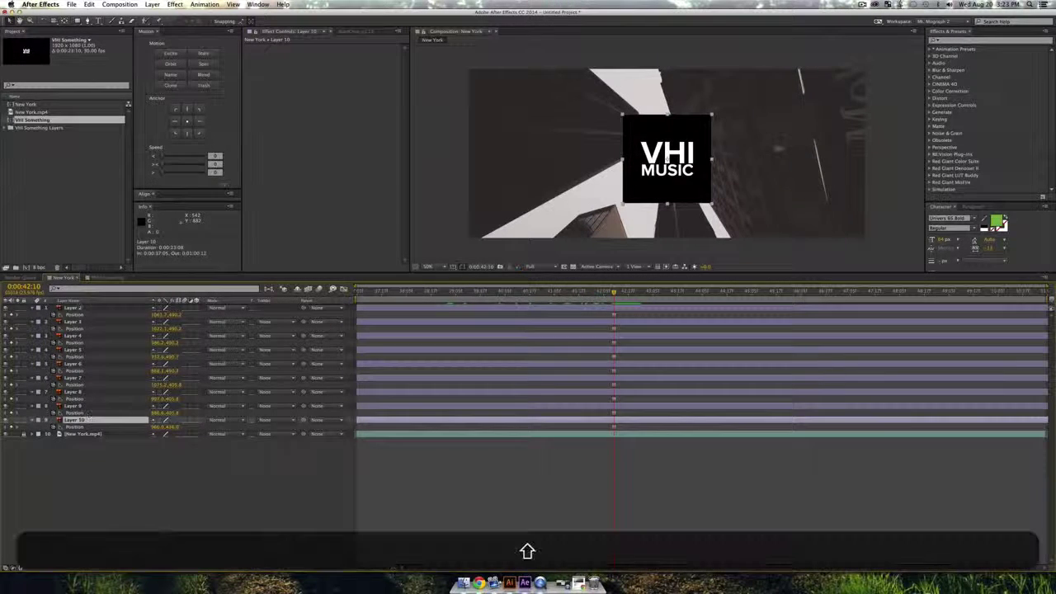
{"action": "left_click", "coordinate": [76, 308], "text": "shift"}
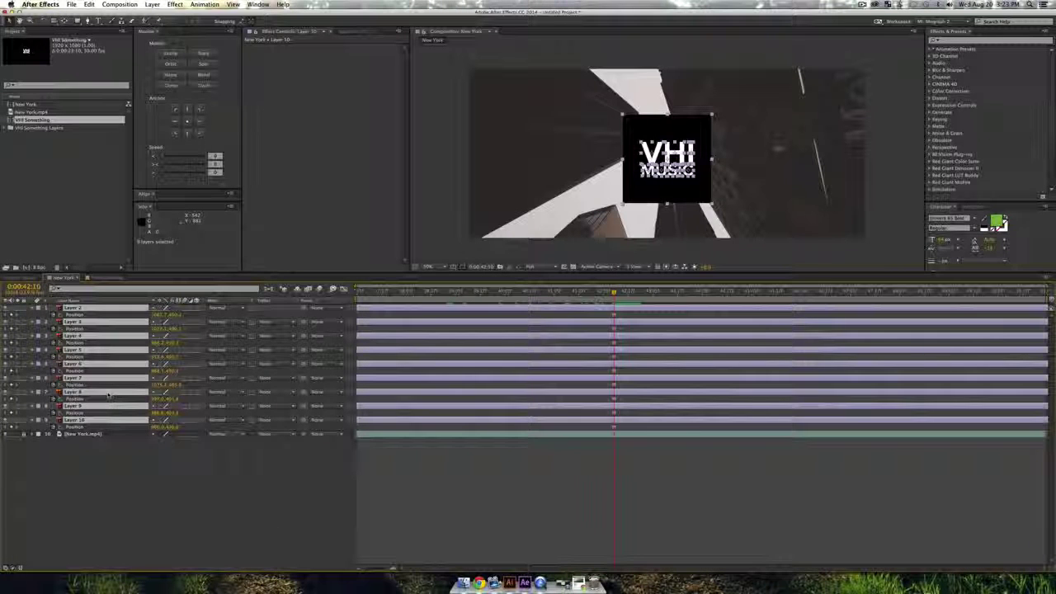
{"action": "key", "text": "s"}
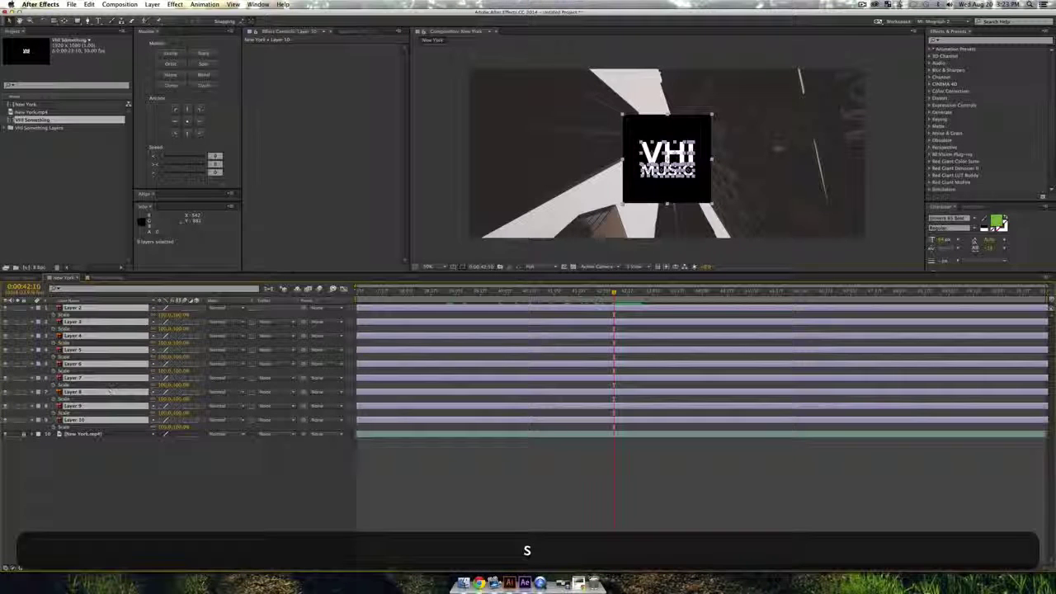
{"action": "key", "text": "alt+shift+s"}
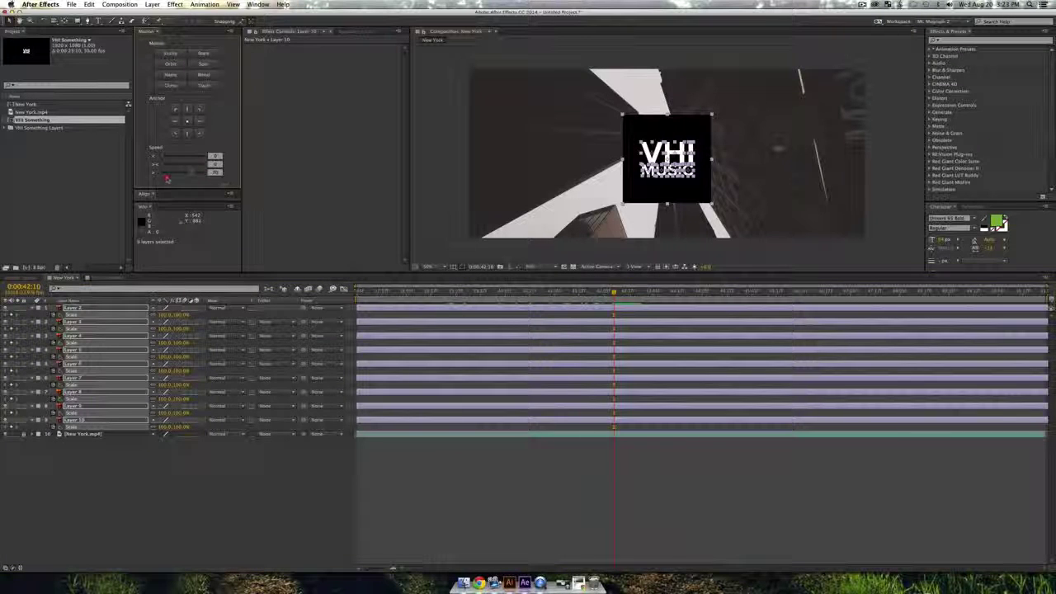
{"action": "left_click", "coordinate": [162, 164]}
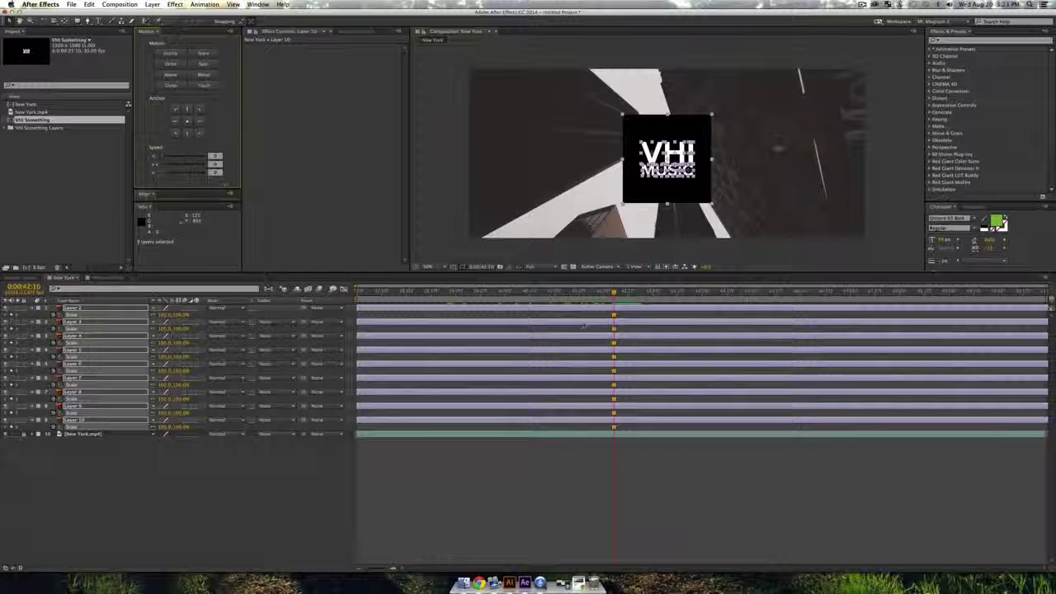
- Show the layers' keyframed properties and shift Layer 10 about 174 px to the left at 0:00:42:04
{"action": "key", "text": "u"}
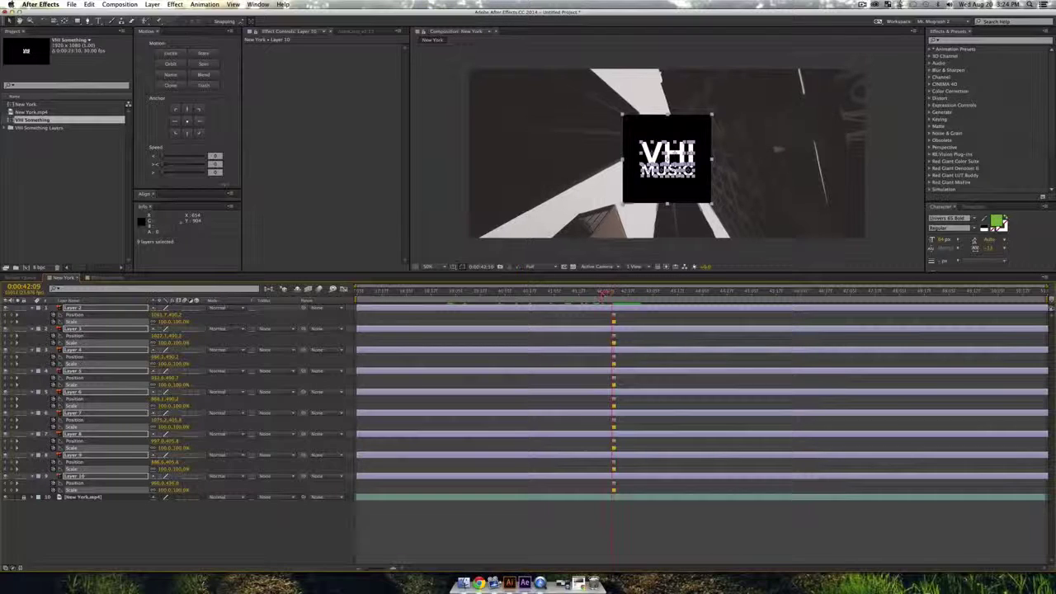
{"action": "mouse_move", "coordinate": [603, 294]}
{"action": "left_mouse_down"}
{"action": "mouse_move", "coordinate": [623, 308]}
{"action": "mouse_move", "coordinate": [612, 311]}
{"action": "left_mouse_up"}
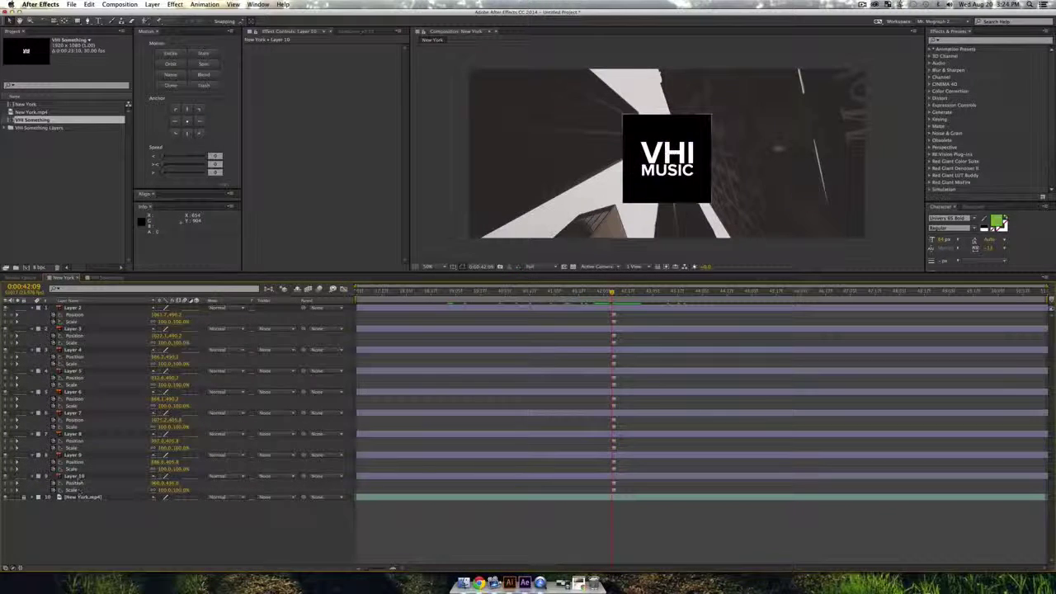
{"action": "left_click", "coordinate": [74, 477]}
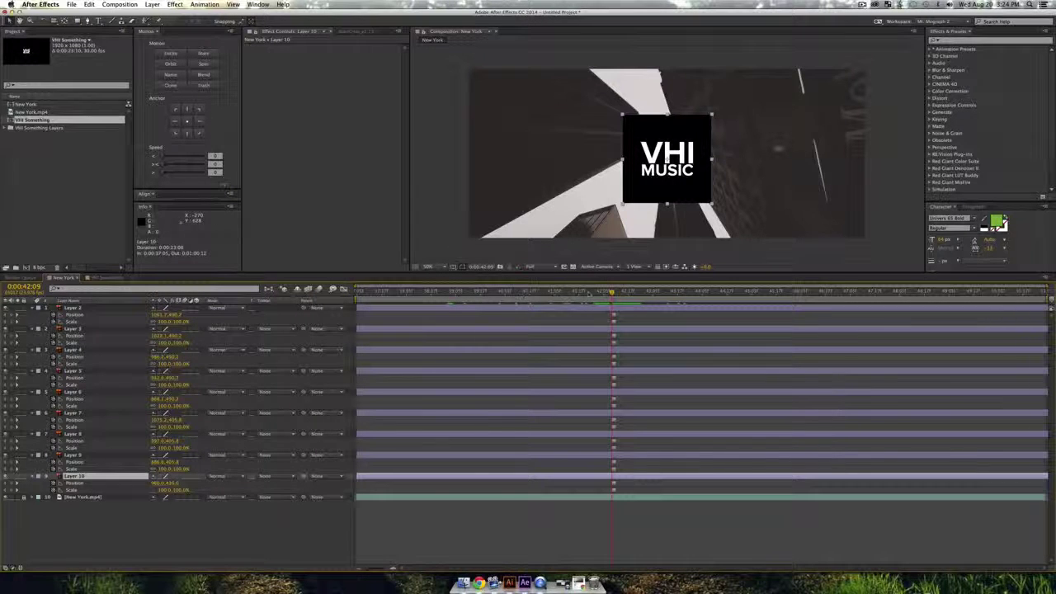
{"action": "left_click_drag", "start_coordinate": [611, 293], "coordinate": [603, 294]}
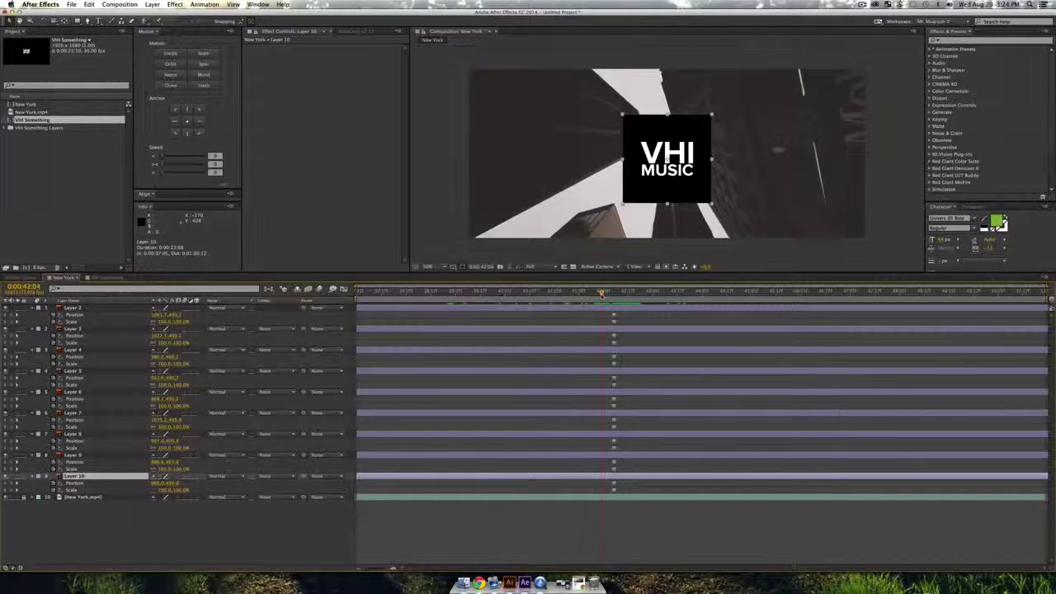
{"action": "left_click_drag", "start_coordinate": [681, 125], "coordinate": [648, 137]}
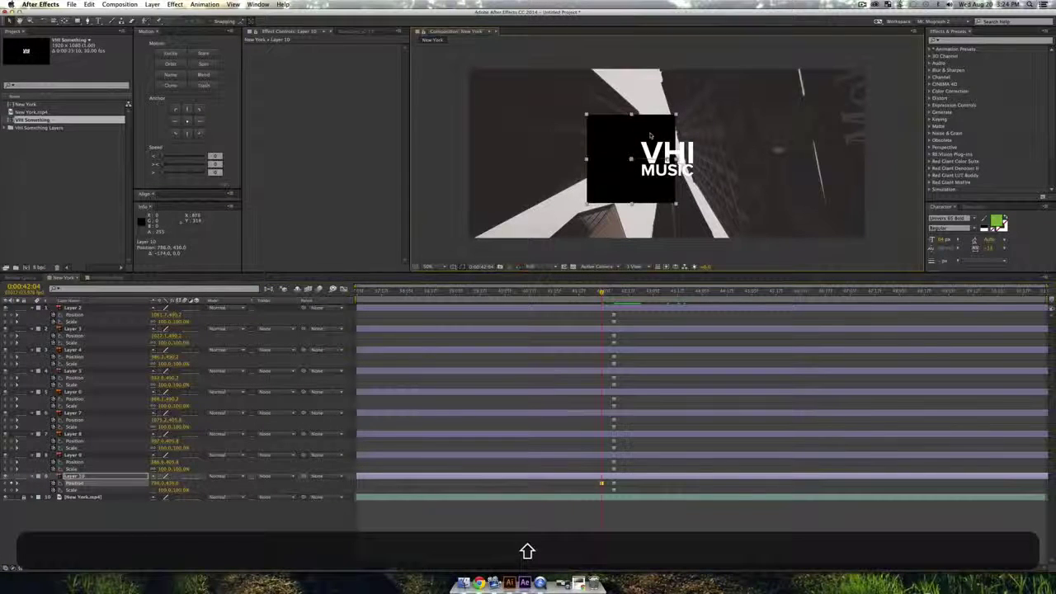
- Keyframe Layer 10 flattened to about 20% height at position 182, 436 at 0:00:42:07, and at position 348, 436 at 0:00:42:01
{"action": "left_click_drag", "start_coordinate": [603, 293], "coordinate": [608, 294]}
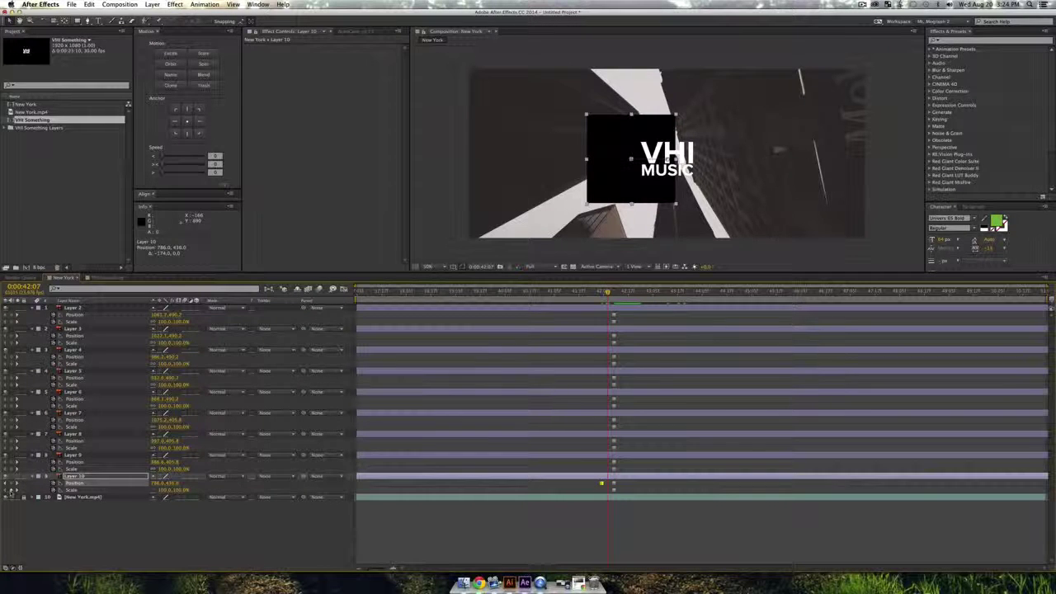
{"action": "left_click_drag", "start_coordinate": [643, 124], "coordinate": [506, 157]}
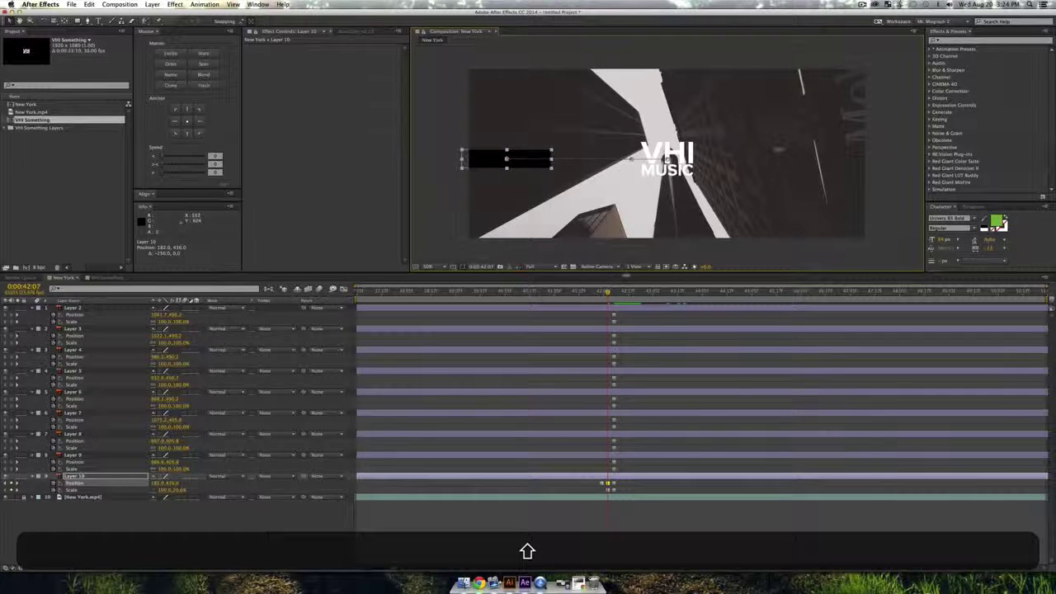
{"action": "left_click_drag", "start_coordinate": [608, 291], "coordinate": [596, 291]}
{"action": "left_click_drag", "start_coordinate": [619, 155], "coordinate": [523, 84]}
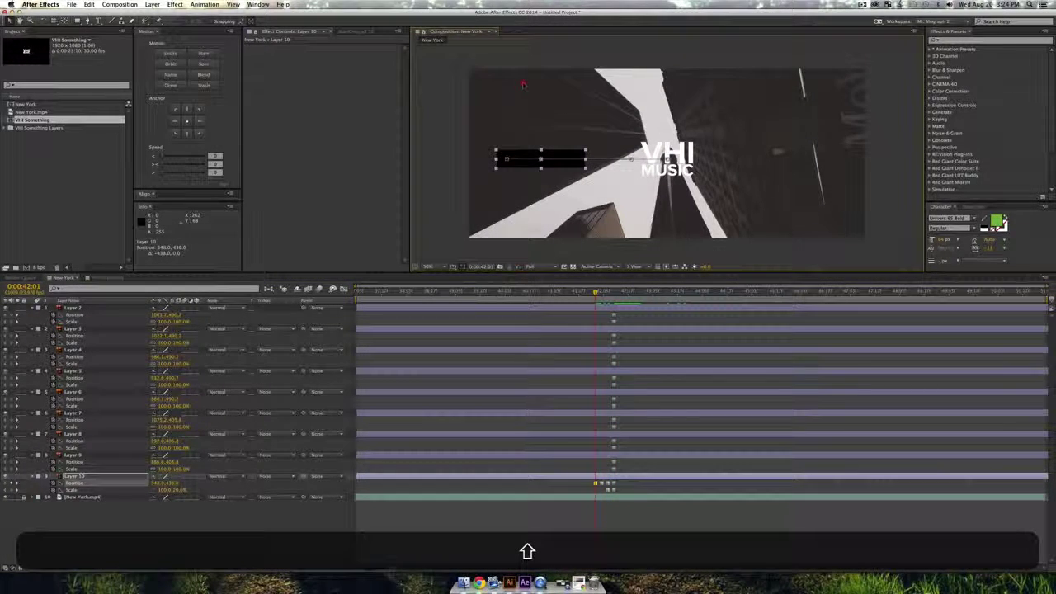
- Keyframe Layer 10 enlarged in the frame's lower-left corner, and at 0:00:41:03 as a flatter block at position 1222, 438
{"action": "left_click", "coordinate": [573, 291]}
{"action": "left_click_drag", "start_coordinate": [541, 159], "coordinate": [723, 157]}
{"action": "left_click", "coordinate": [554, 292]}
{"action": "left_click_drag", "start_coordinate": [724, 110], "coordinate": [745, 161]}
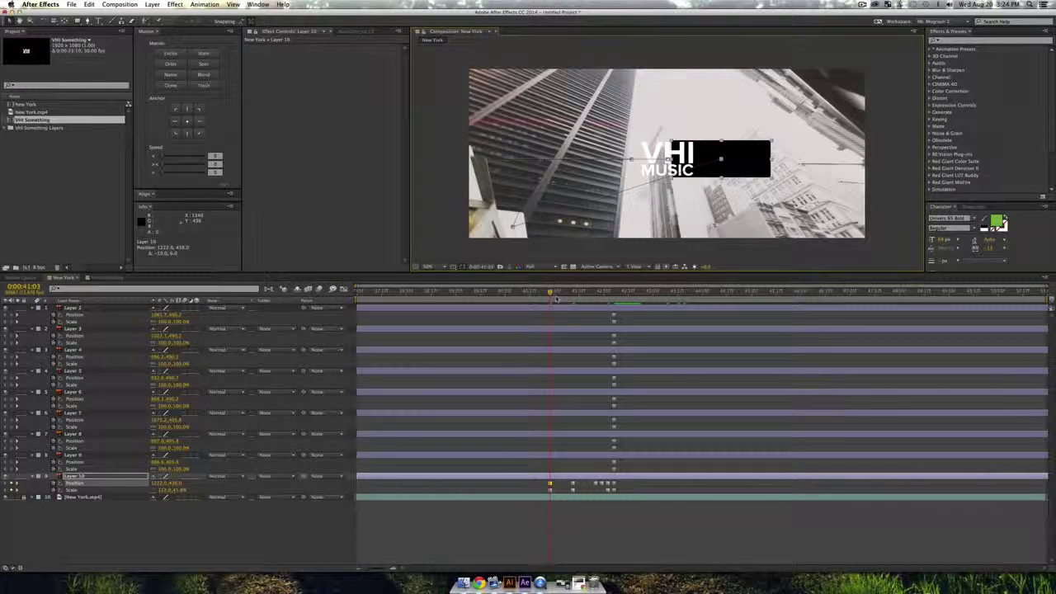
- Stretch Layer 10 into a thin bar past the frame's right edge at 0:00:41:08, place it in the upper-left corner at 0:00:40:16, and preview
{"action": "left_click_drag", "start_coordinate": [553, 293], "coordinate": [560, 293]}
{"action": "left_click_drag", "start_coordinate": [722, 142], "coordinate": [820, 159]}
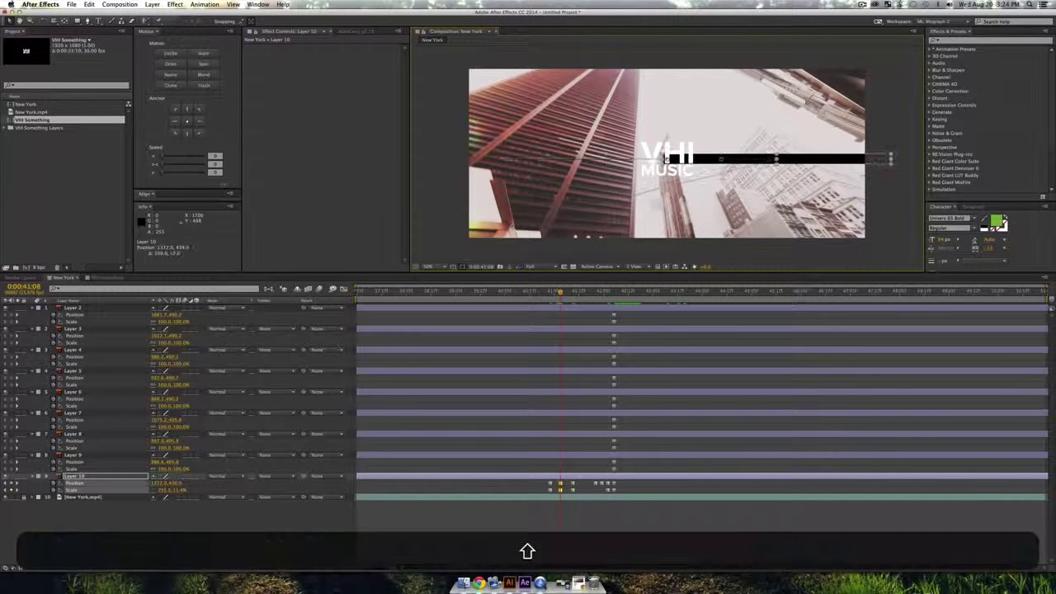
{"action": "left_click", "coordinate": [528, 293]}
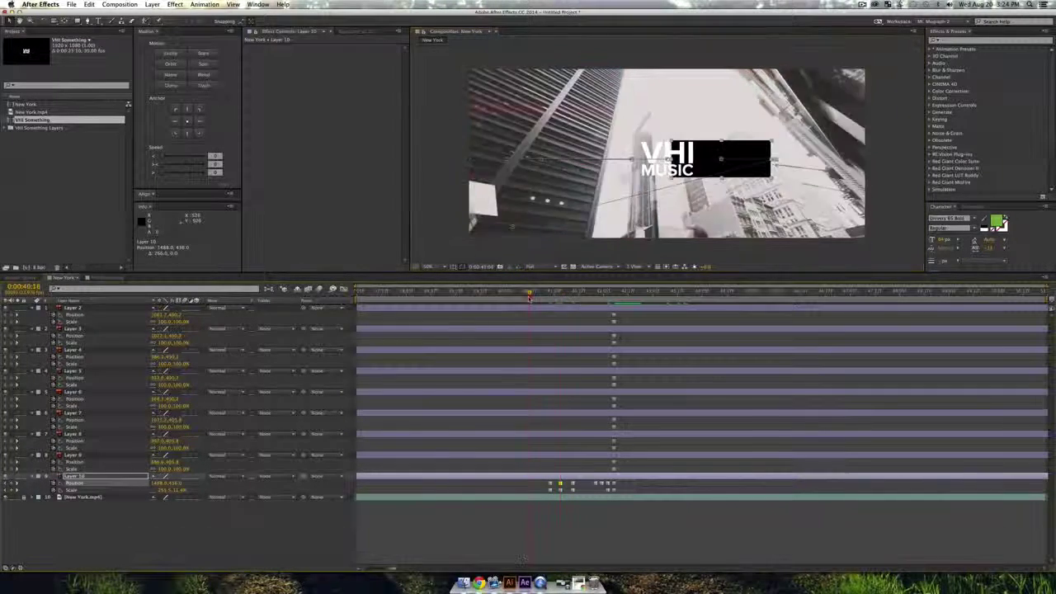
{"action": "left_click_drag", "start_coordinate": [765, 174], "coordinate": [534, 101]}
{"action": "key", "text": "space"}
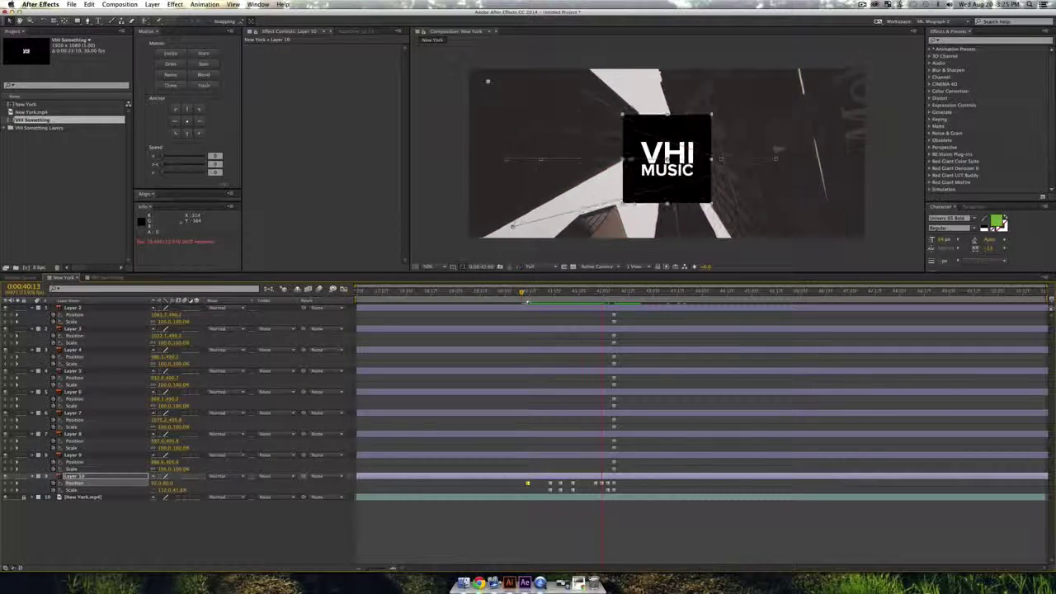
{"action": "key", "text": "space"}
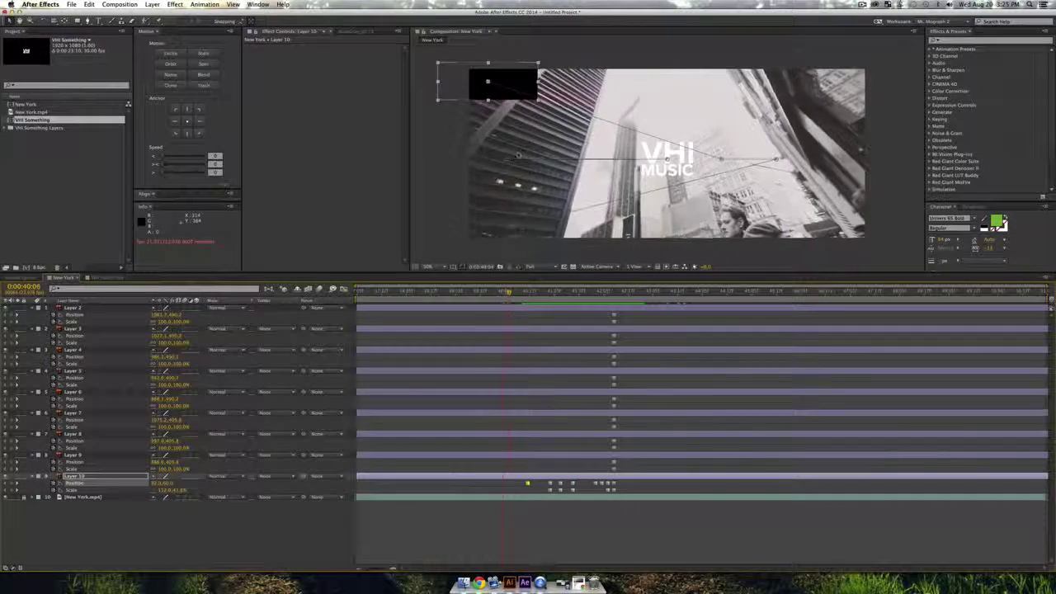
- Enlarge Layer 10 and move it to 92, 670 at 0:00:40:07, place it off-screen at 2244, 670 at 0:00:39:22, and preview
{"action": "left_click_drag", "start_coordinate": [489, 100], "coordinate": [493, 256]}
{"action": "left_click_drag", "start_coordinate": [509, 291], "coordinate": [491, 291]}
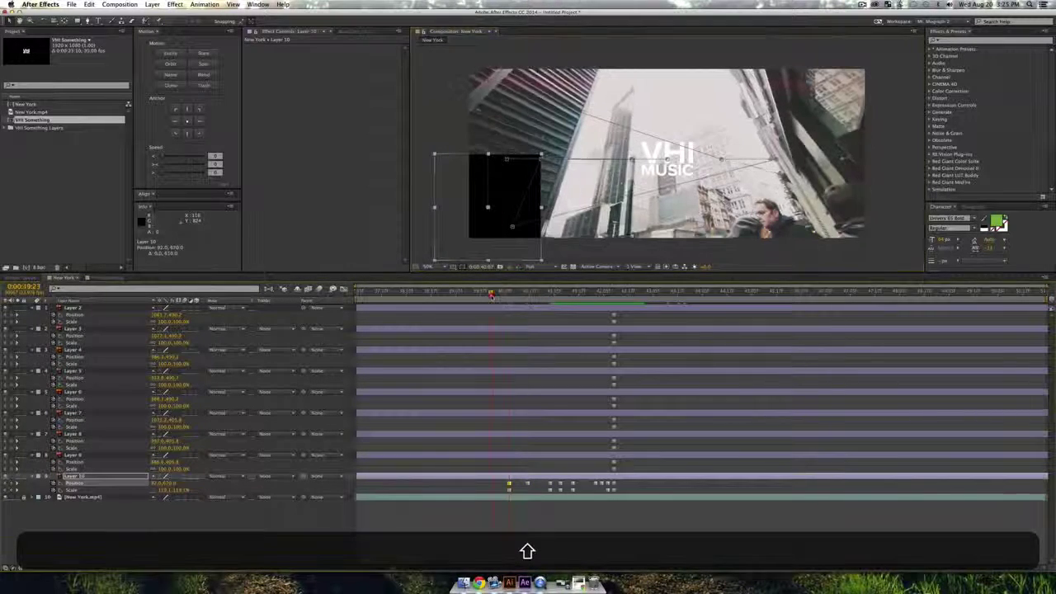
{"action": "left_click_drag", "start_coordinate": [513, 231], "coordinate": [957, 231]}
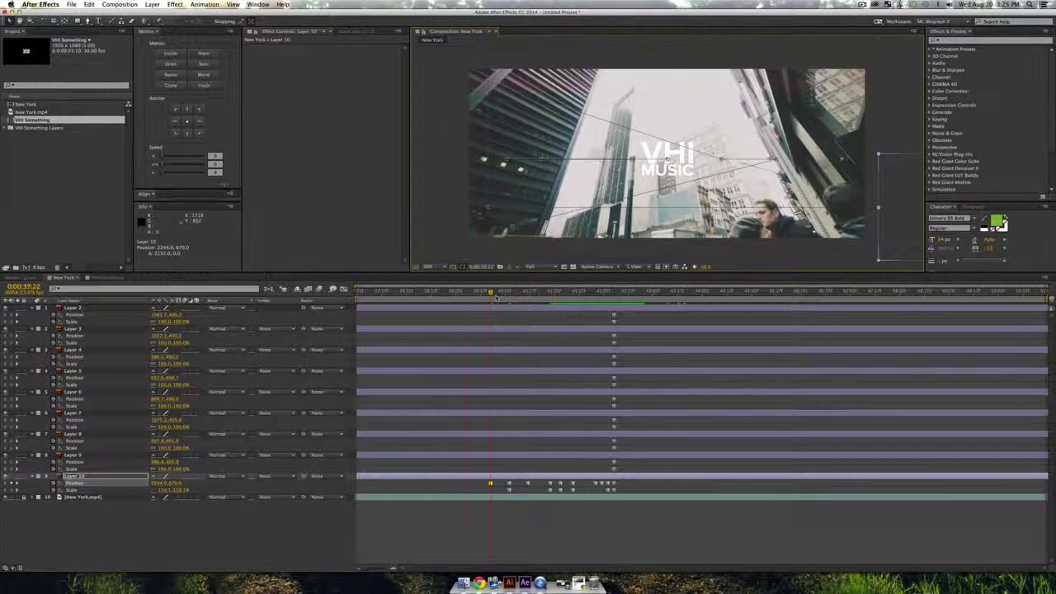
{"action": "left_click_drag", "start_coordinate": [494, 294], "coordinate": [468, 294]}
{"action": "key", "text": "space"}
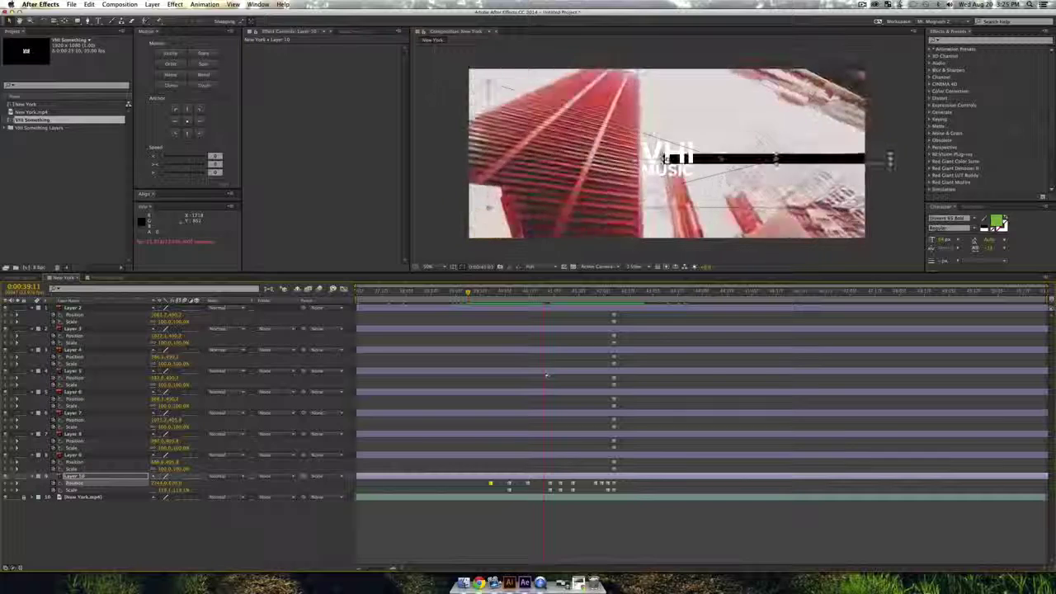
{"action": "key", "text": "space"}
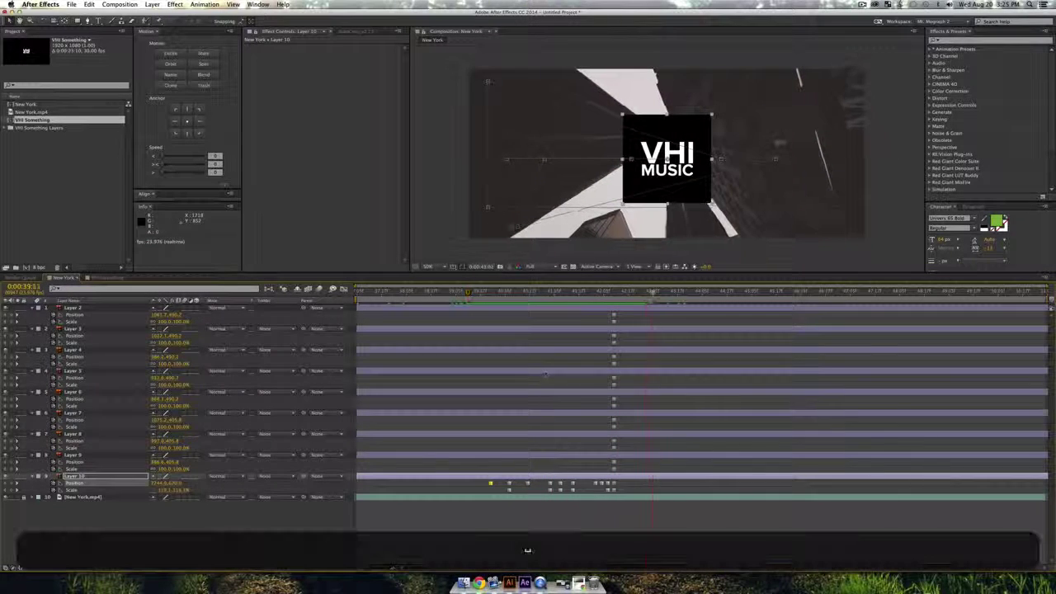
- Shrink Layer 10 to a tiny square at 0:00:41:20 and shift its lower-left position to 278, 750
{"action": "left_click_drag", "start_coordinate": [652, 293], "coordinate": [585, 297]}
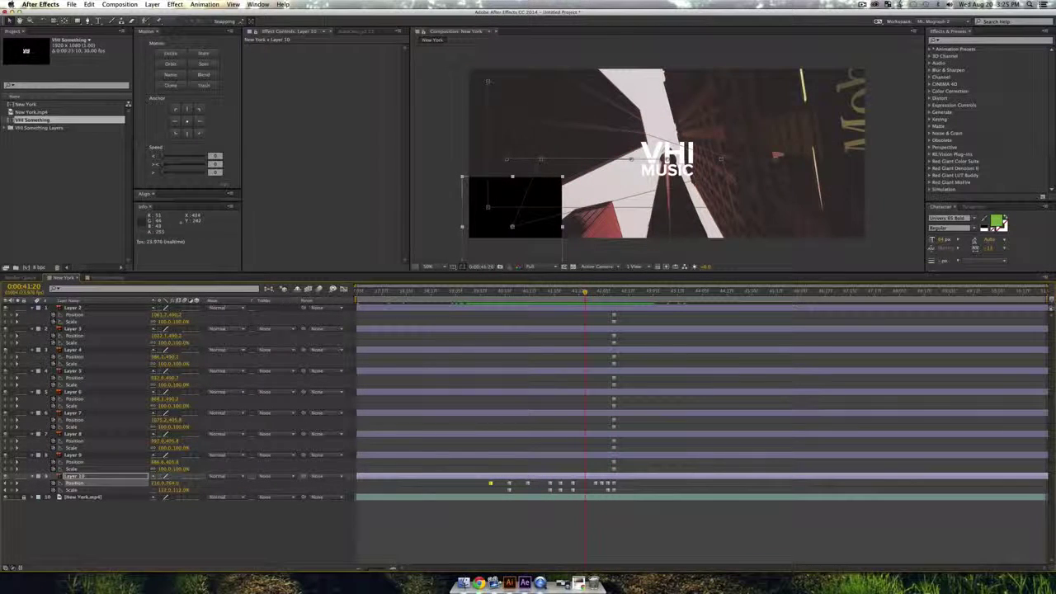
{"action": "left_click_drag", "start_coordinate": [563, 179], "coordinate": [513, 223]}
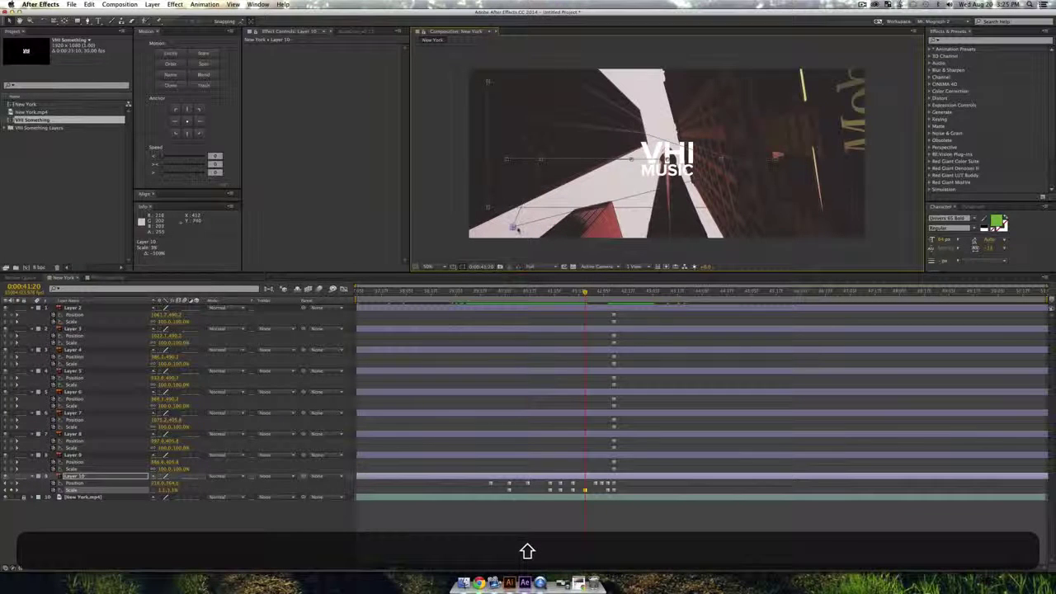
{"action": "left_click_drag", "start_coordinate": [513, 226], "coordinate": [520, 221]}
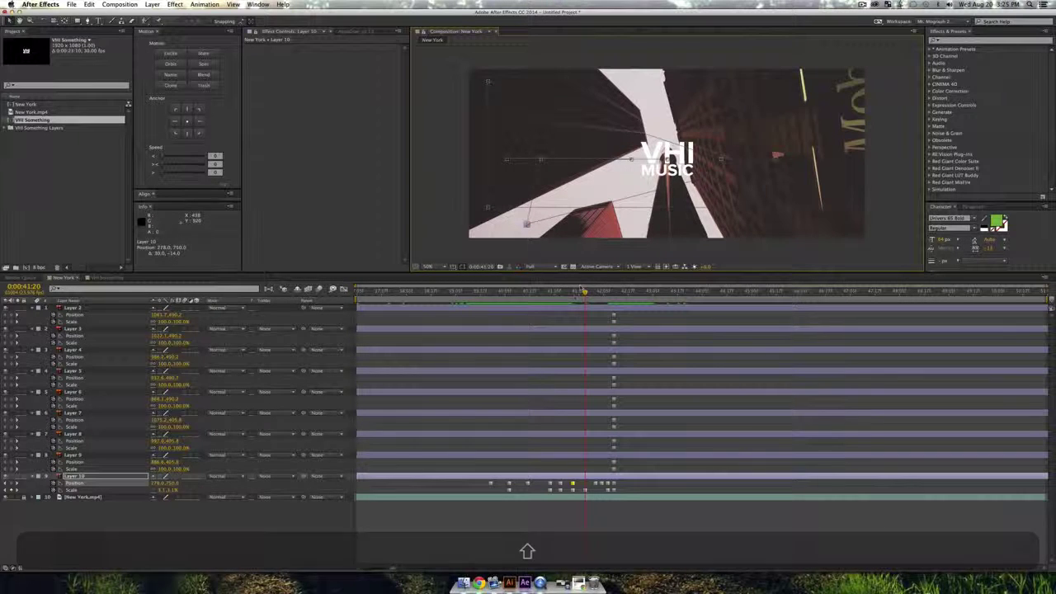
- At 0:00:40:22, move Layer 10 to 424, 326 and reduce its height, then preview the animation
{"action": "left_click", "coordinate": [555, 295]}
{"action": "left_click_drag", "start_coordinate": [556, 297], "coordinate": [540, 296]}
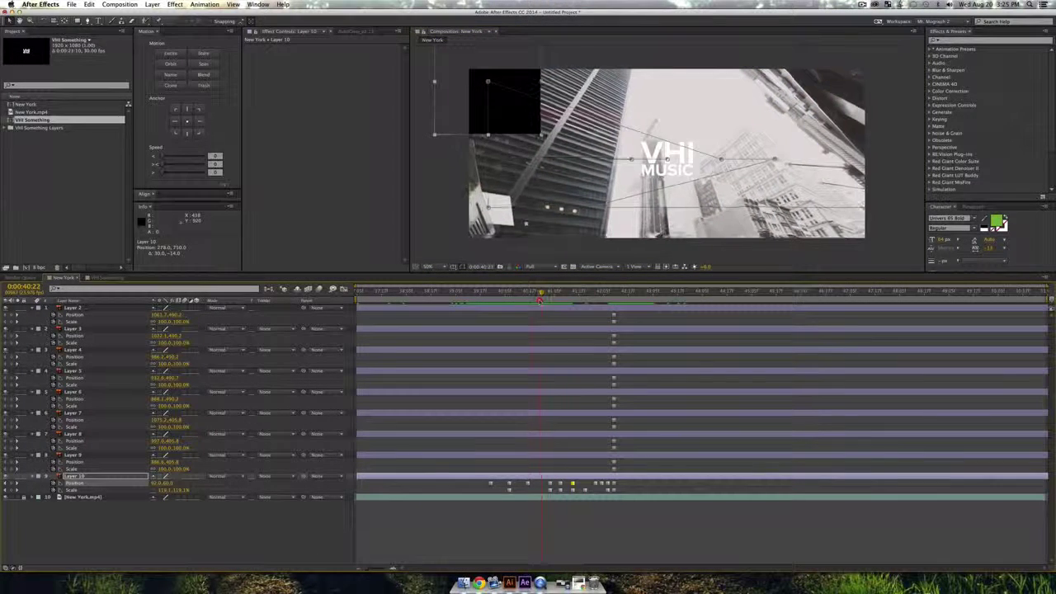
{"action": "left_click_drag", "start_coordinate": [519, 118], "coordinate": [602, 184]}
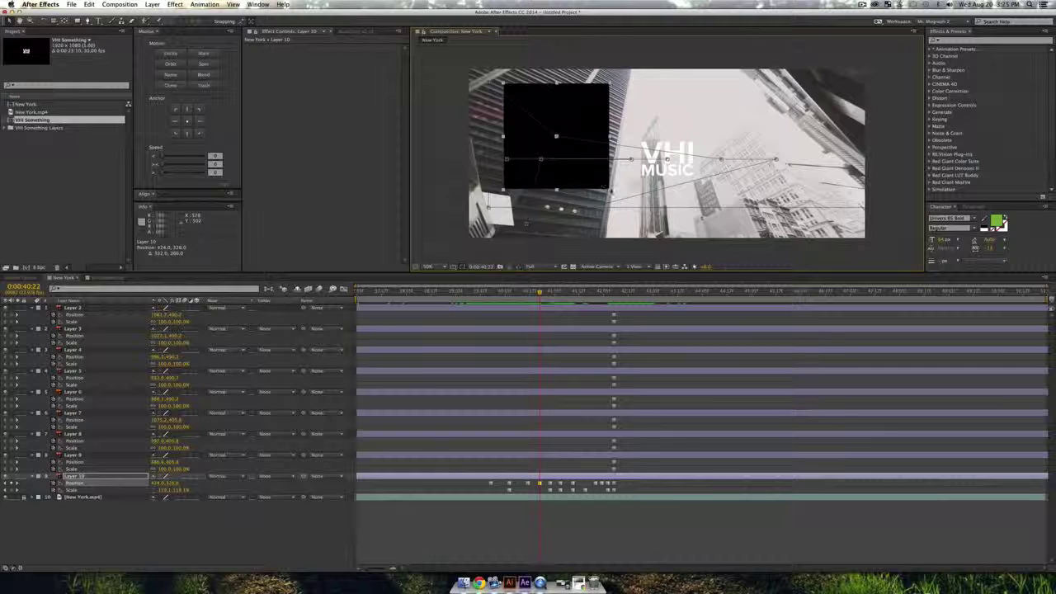
{"action": "left_click_drag", "start_coordinate": [556, 84], "coordinate": [557, 119]}
{"action": "left_click_drag", "start_coordinate": [541, 295], "coordinate": [497, 294]}
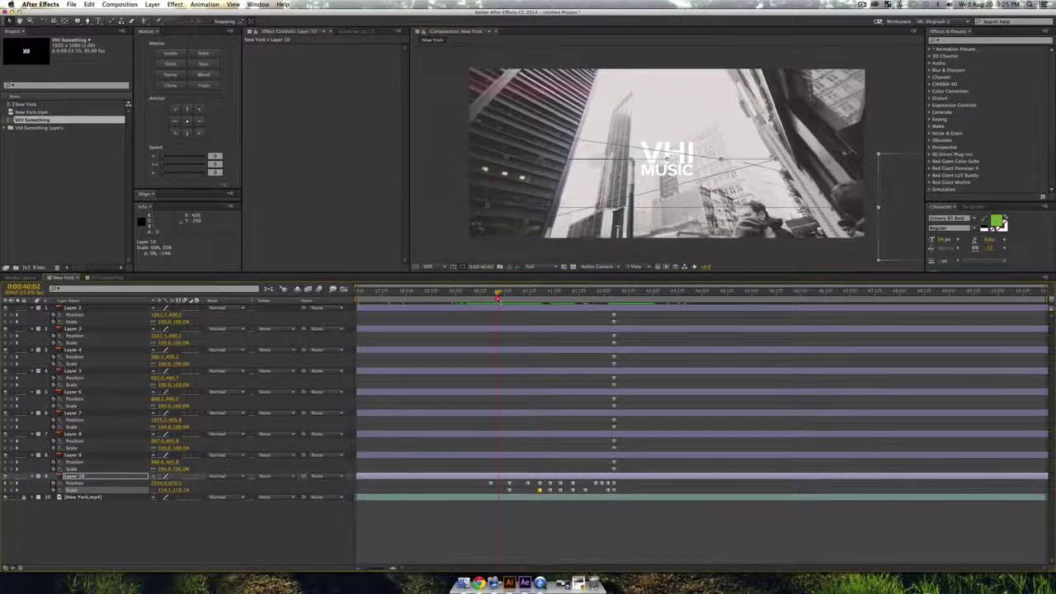
{"action": "key", "text": "space"}
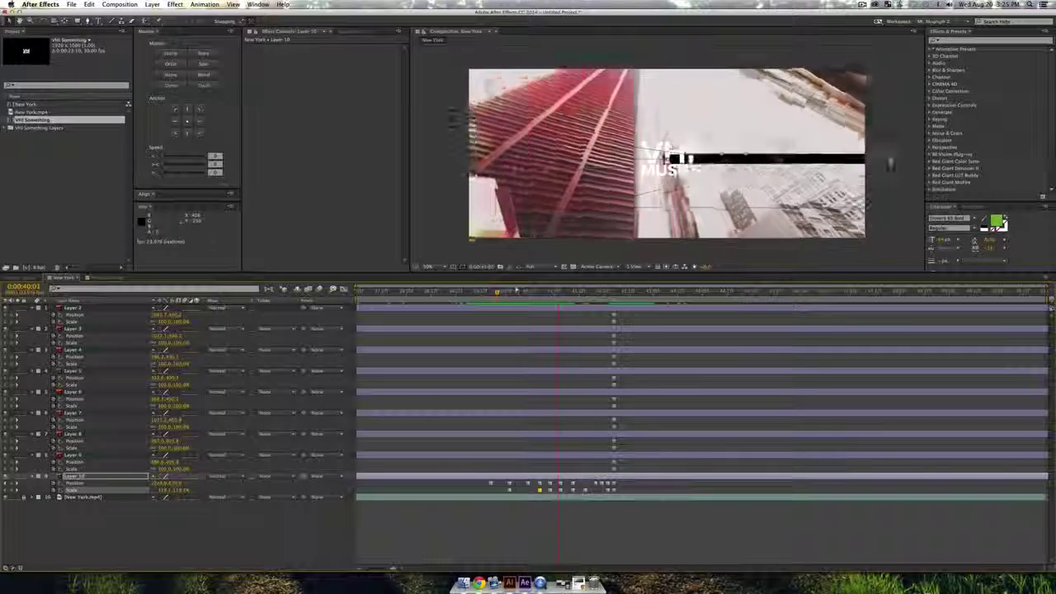
{"action": "key", "text": "space"}
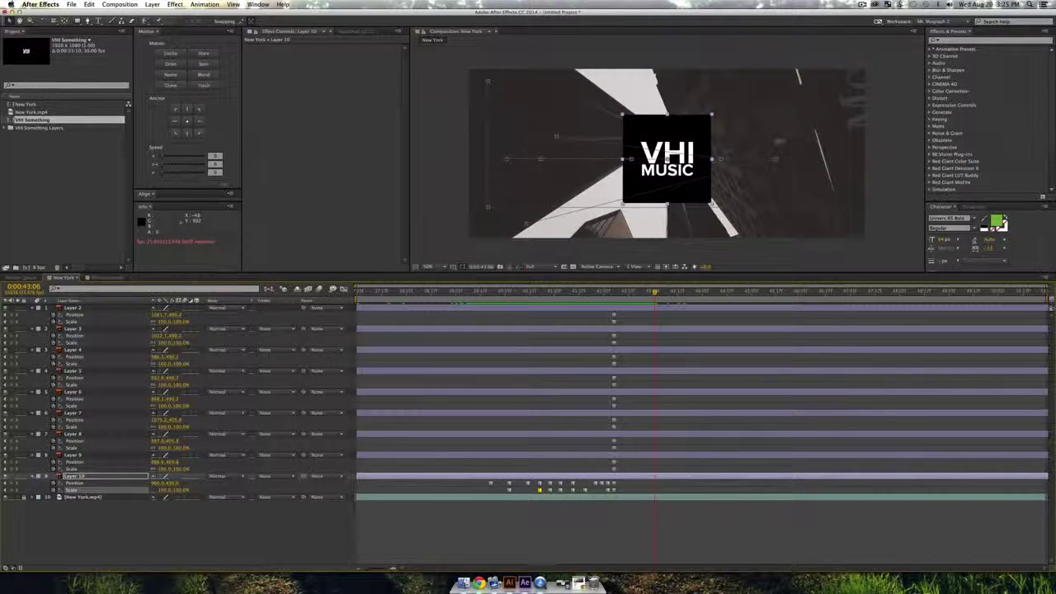
- At 0:00:42:02, enlarge Layer 10 to about 88% by 71% scale and preview the animation
{"action": "left_click", "coordinate": [25, 477]}
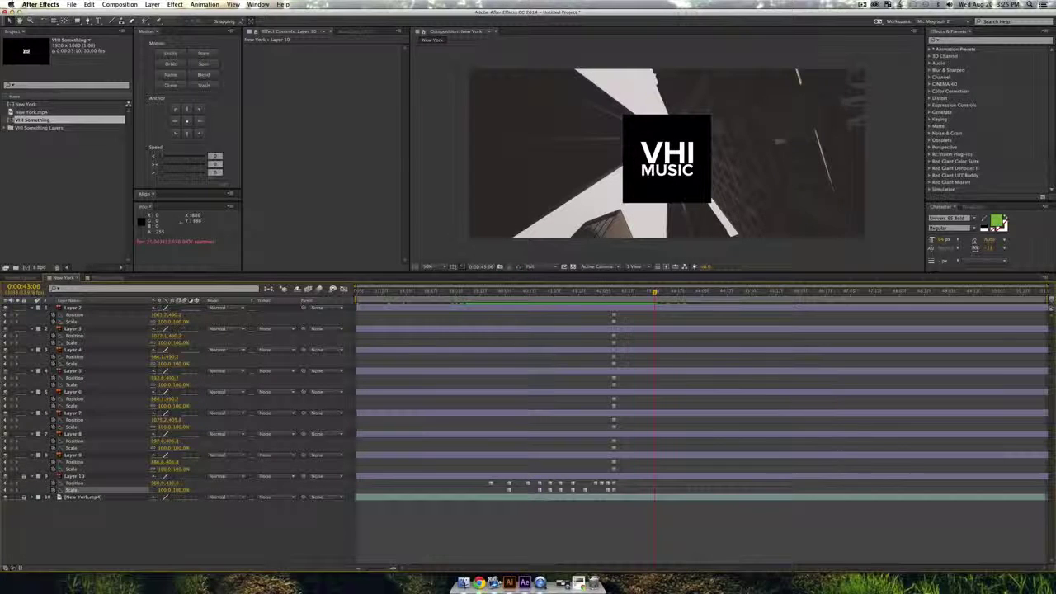
{"action": "left_click", "coordinate": [603, 291]}
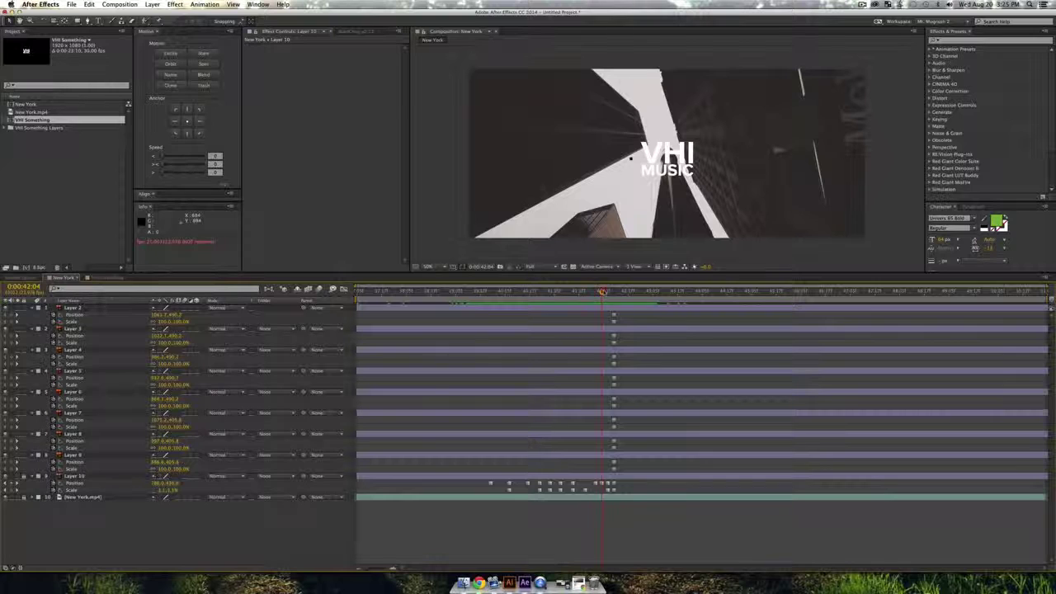
{"action": "left_click_drag", "start_coordinate": [603, 291], "coordinate": [593, 296]}
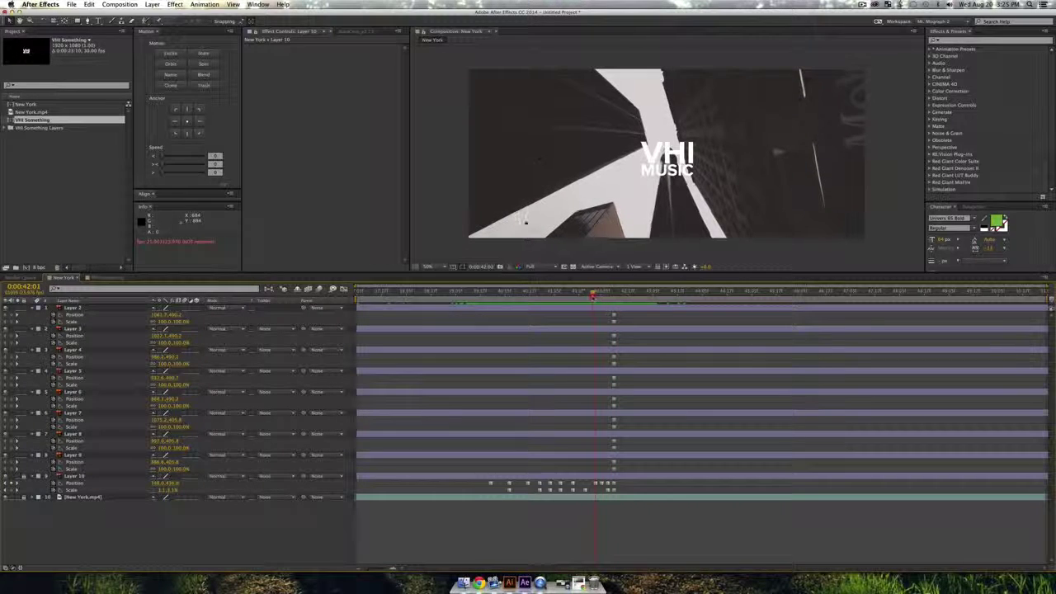
{"action": "left_click", "coordinate": [598, 296]}
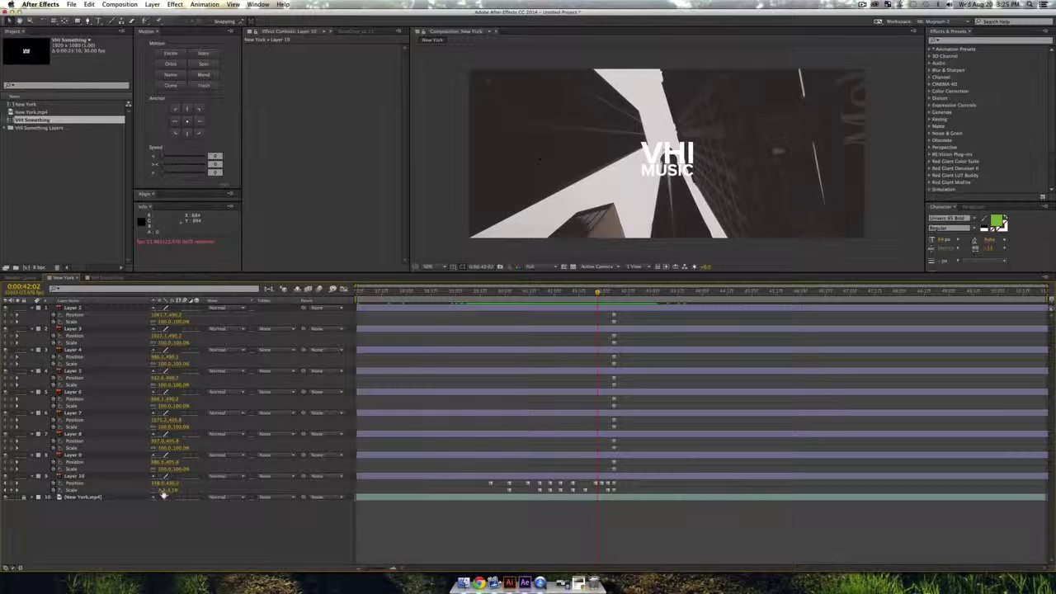
{"action": "left_click_drag", "start_coordinate": [163, 491], "coordinate": [211, 490]}
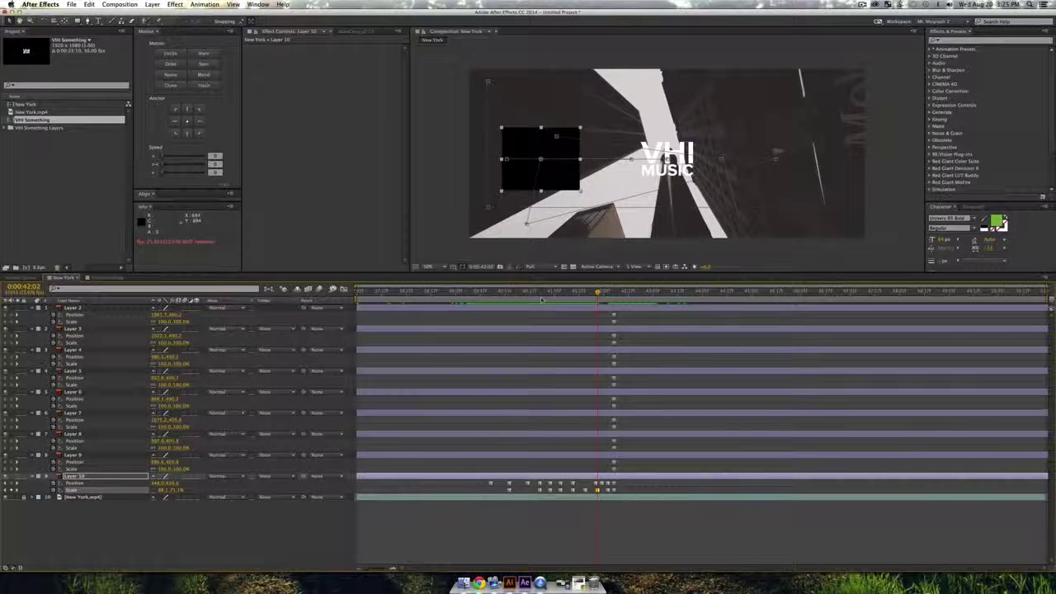
{"action": "left_click", "coordinate": [532, 291]}
{"action": "key", "text": "space"}
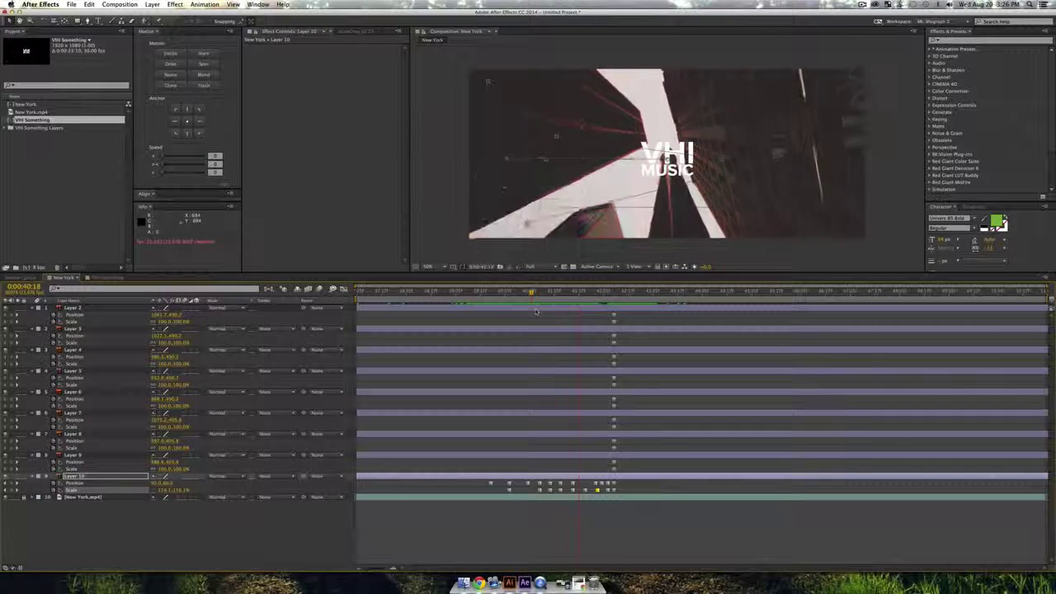
{"action": "key", "text": "space"}
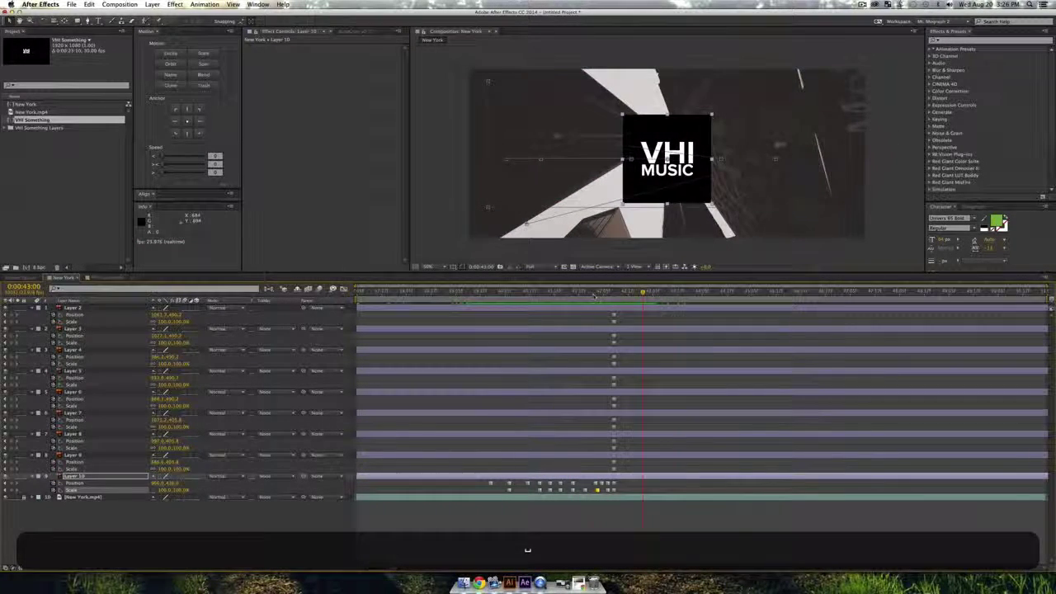
- Lock Layer 10, and at 0:00:42:06 move Layer 9 horizontally to about 600, 405.8
{"action": "left_click", "coordinate": [591, 292]}
{"action": "left_click", "coordinate": [24, 476]}
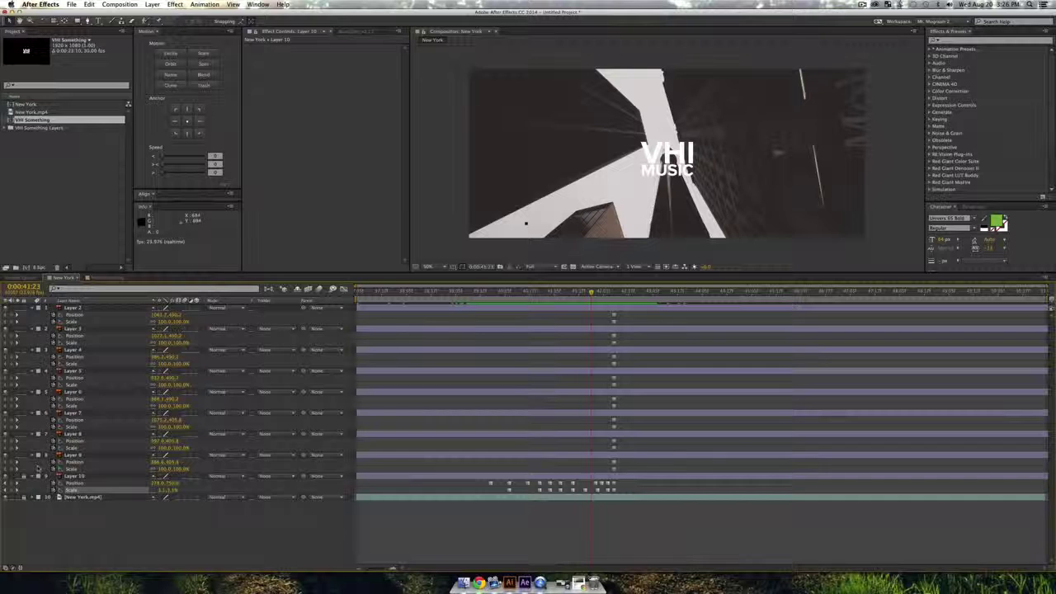
{"action": "left_click", "coordinate": [78, 454]}
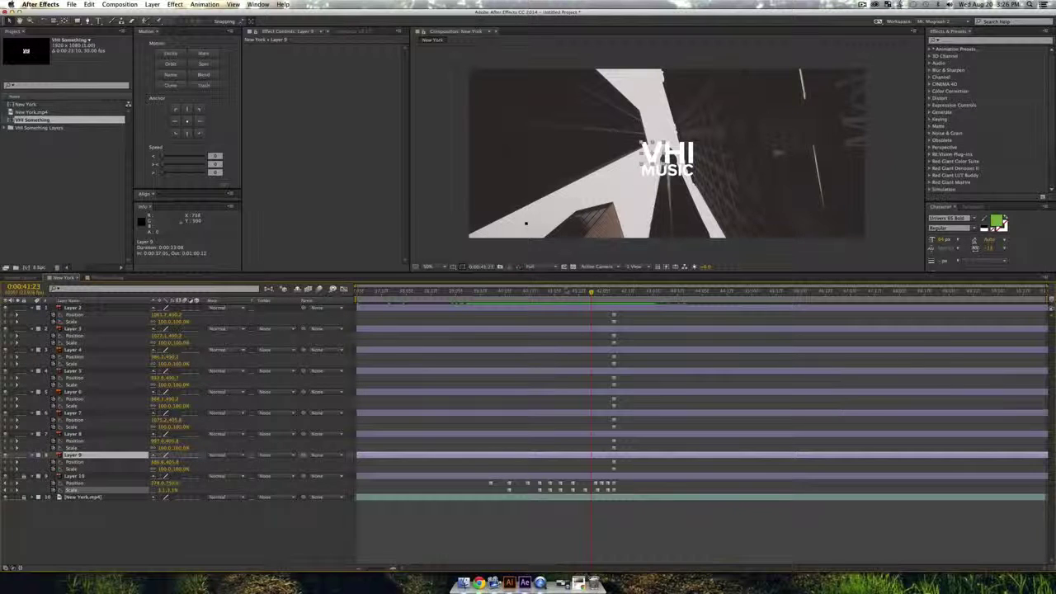
{"action": "left_click_drag", "start_coordinate": [591, 293], "coordinate": [606, 297]}
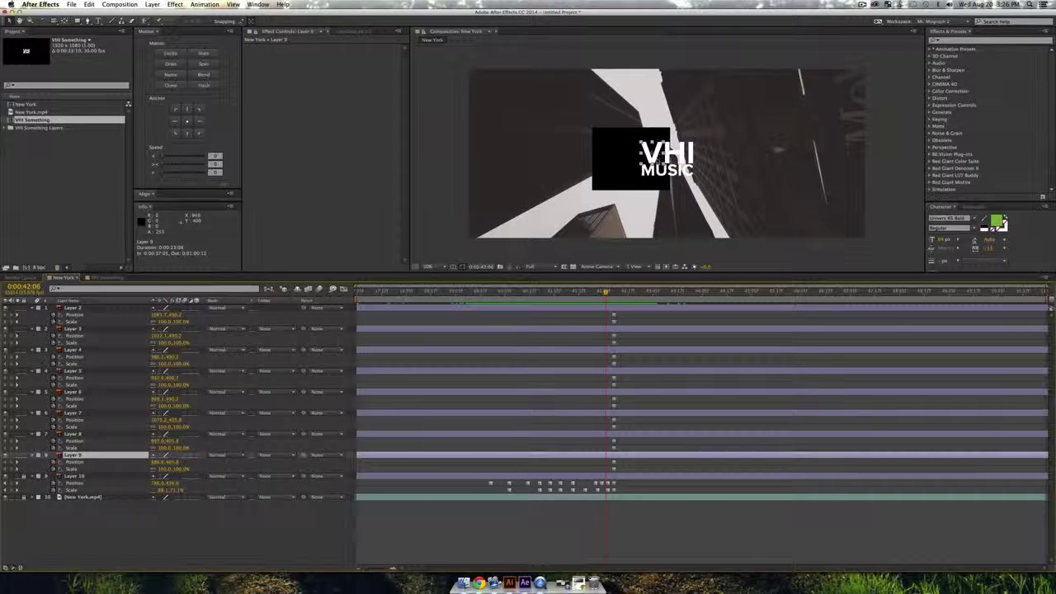
{"action": "left_click_drag", "start_coordinate": [652, 152], "coordinate": [593, 153]}
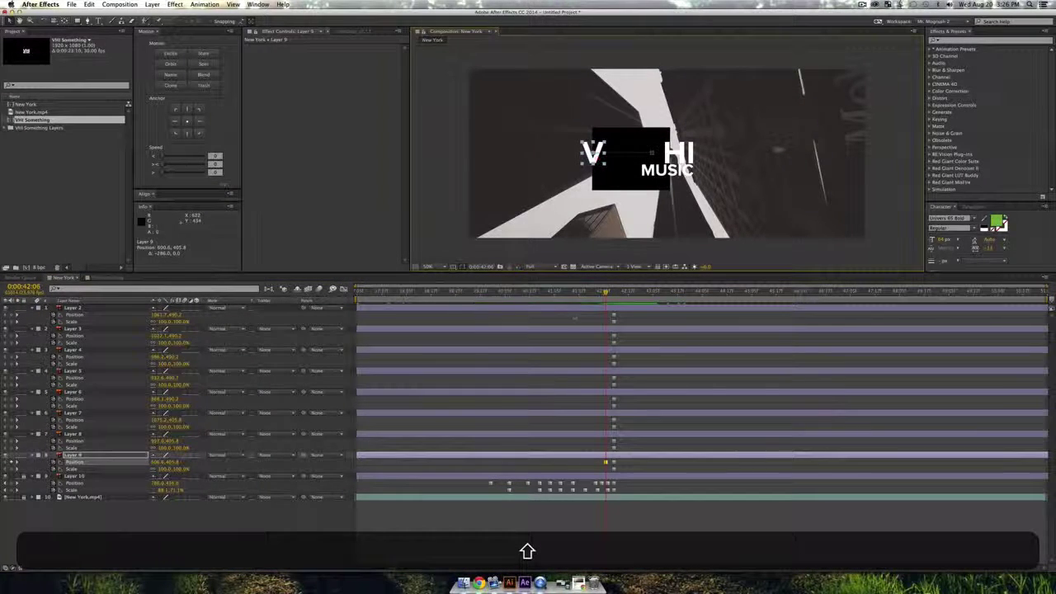
- Just before 0:00:42:06, enlarge and lower Layer 9; at 0:00:42:07, restore its size and move it to 64.6, 405.8
{"action": "left_click_drag", "start_coordinate": [606, 292], "coordinate": [604, 292]}
{"action": "left_click_drag", "start_coordinate": [592, 155], "coordinate": [611, 168]}
{"action": "key", "text": "Page_Down"}
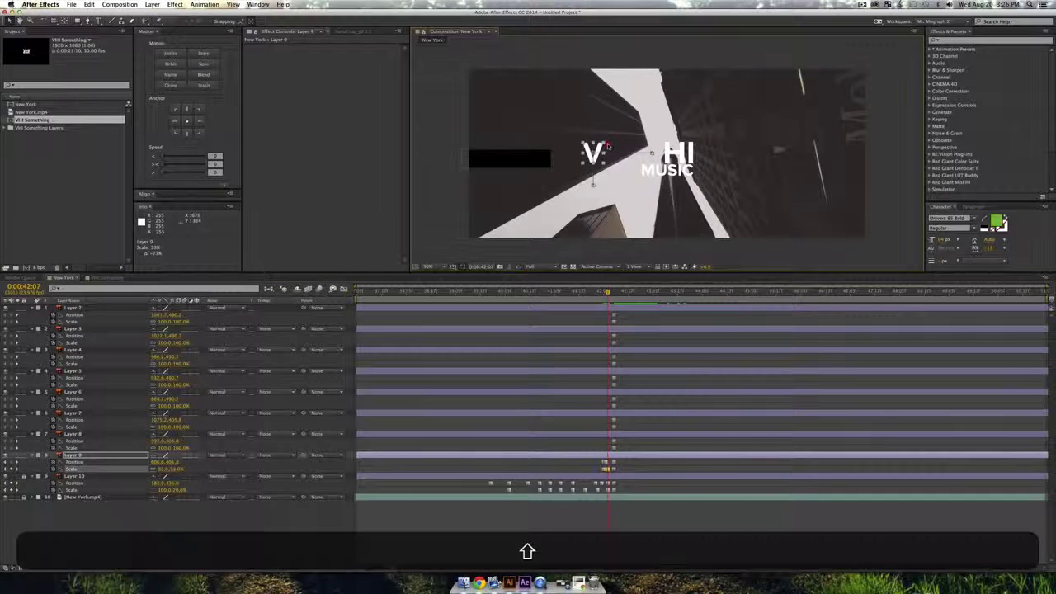
{"action": "left_click_drag", "start_coordinate": [594, 153], "coordinate": [488, 158]}
- Move Layer 9 to about 1567, 562 at 0:00:41:20; at 0:00:41:12, enlarge it to about 265% and place it at 1730.6, 295.8
{"action": "left_click_drag", "start_coordinate": [604, 294], "coordinate": [585, 293]}
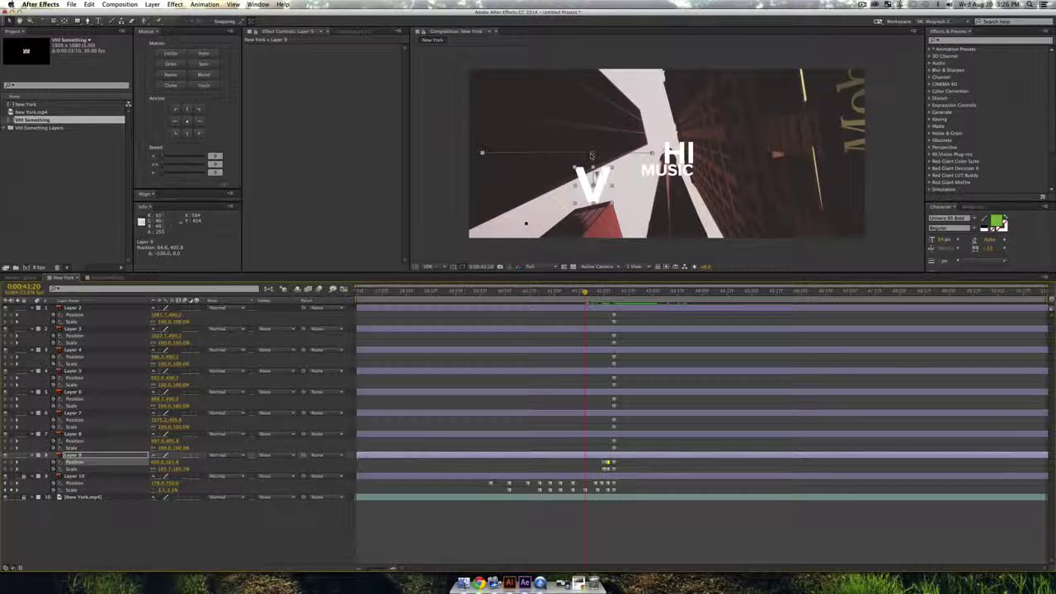
{"action": "left_click_drag", "start_coordinate": [596, 183], "coordinate": [796, 188]}
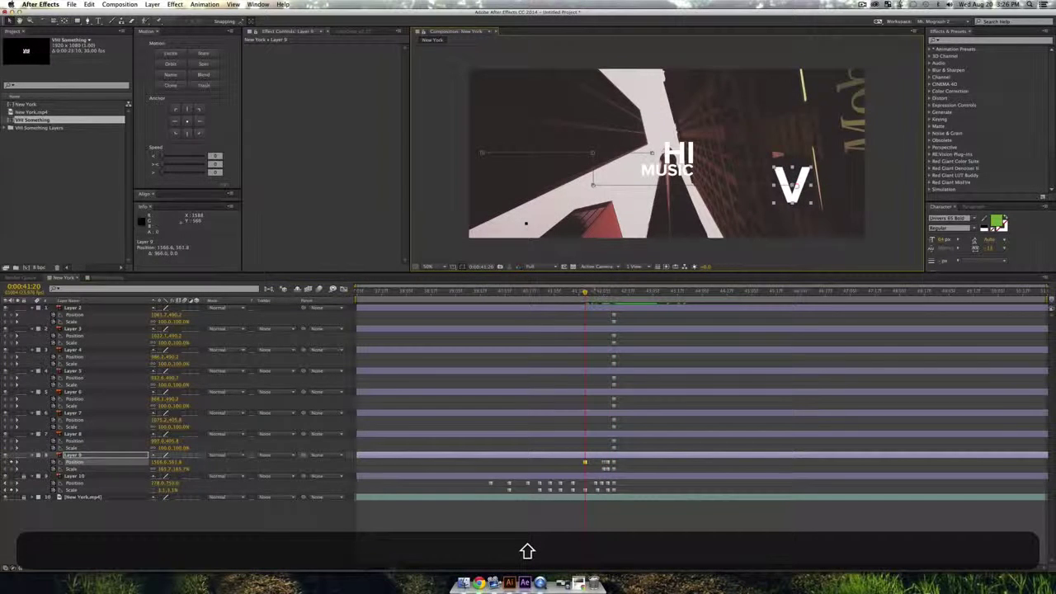
{"action": "left_click", "coordinate": [568, 294]}
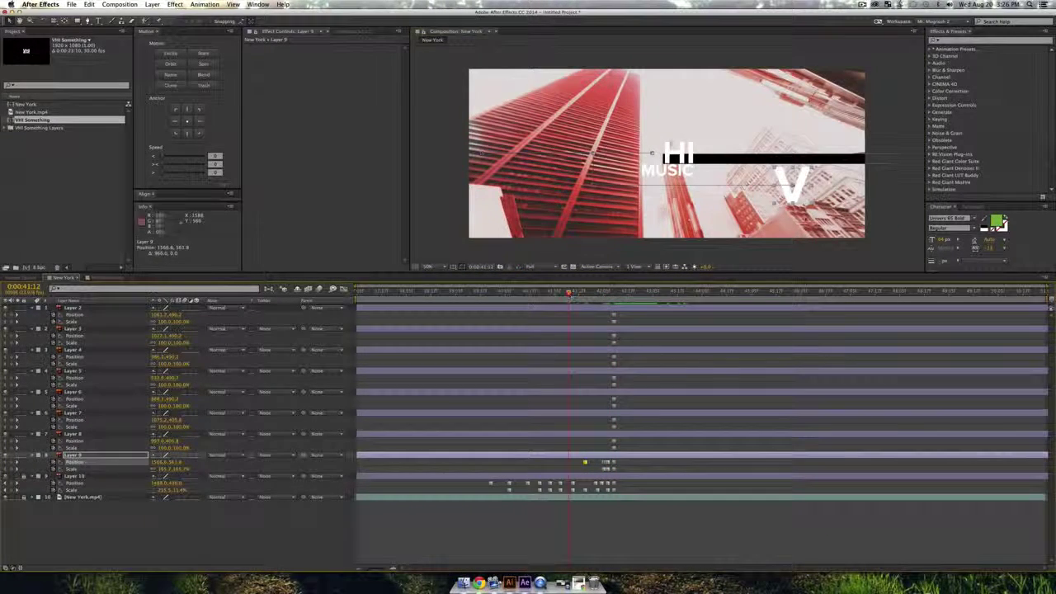
{"action": "left_click_drag", "start_coordinate": [796, 188], "coordinate": [834, 134]}
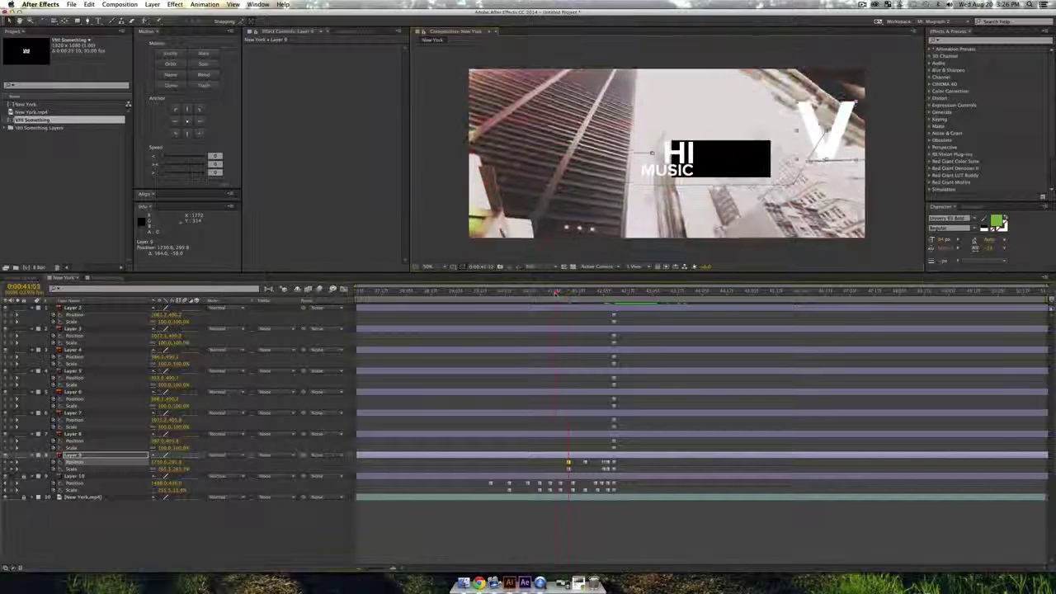
- Move Layer 9 to 866.6, 295.8 at 0:00:41:04; at 0:00:40:16, stretch its height to about 1097% and place it at 1928.6, 295.8
{"action": "left_click", "coordinate": [554, 293]}
{"action": "left_click_drag", "start_coordinate": [829, 130], "coordinate": [646, 130]}
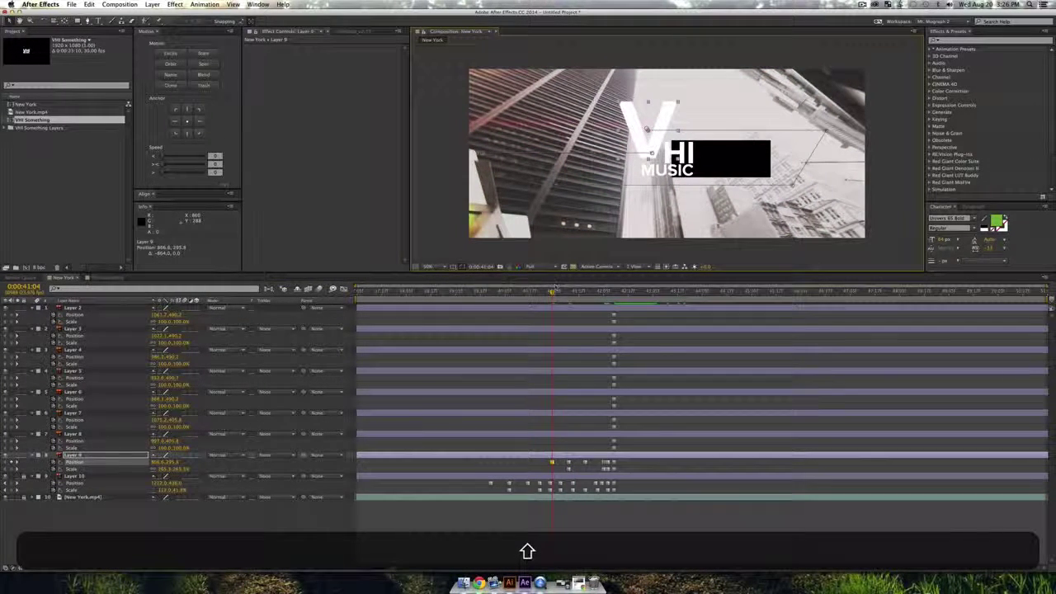
{"action": "left_click_drag", "start_coordinate": [555, 288], "coordinate": [528, 291]}
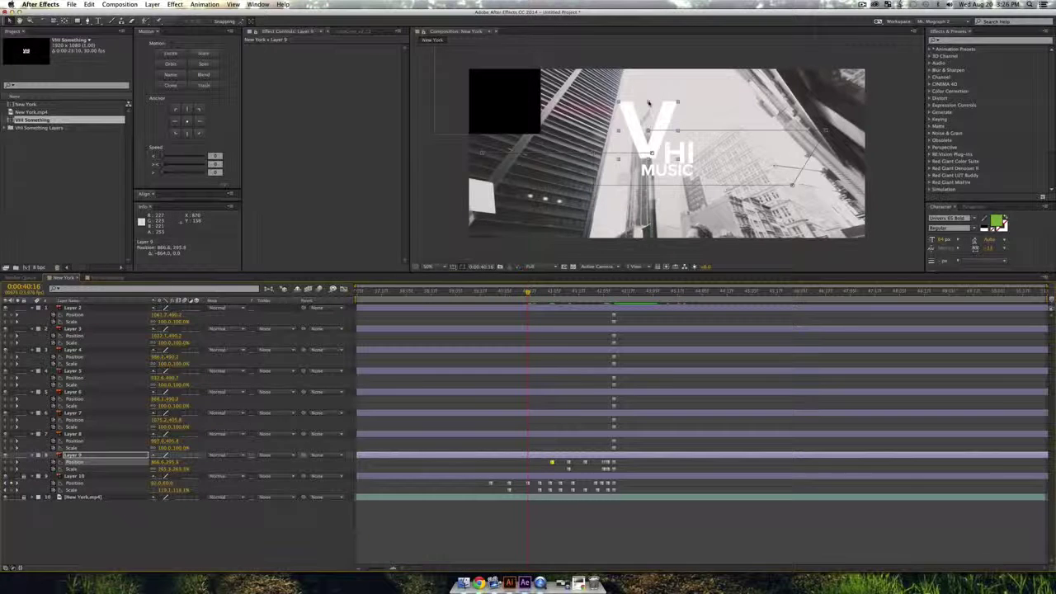
{"action": "left_click_drag", "start_coordinate": [649, 102], "coordinate": [677, 49]}
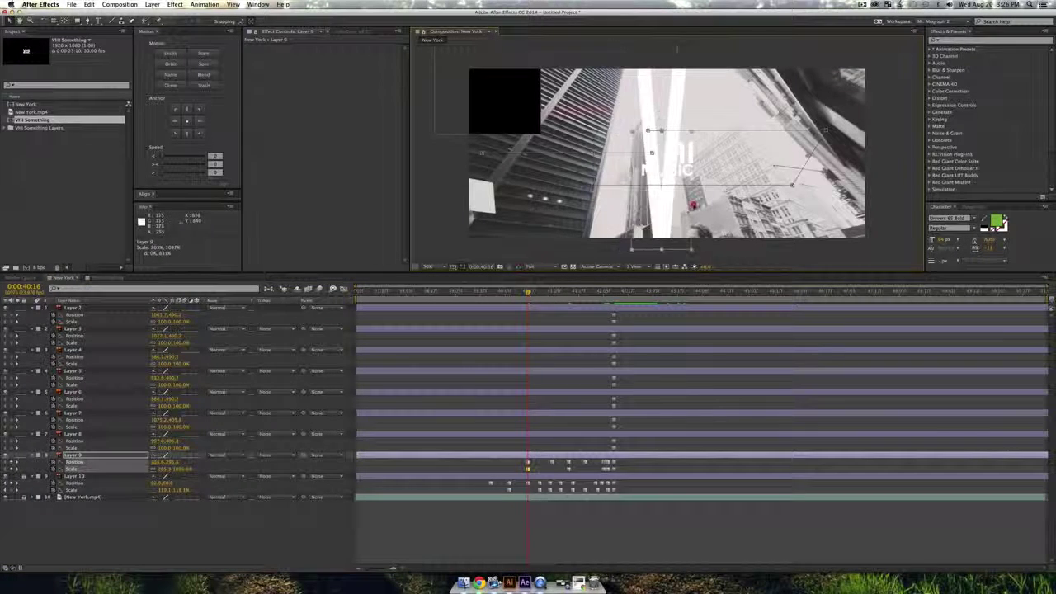
{"action": "left_click_drag", "start_coordinate": [693, 205], "coordinate": [874, 219]}
- At 0:00:40:10, move Layer 9 off-screen to -155.4, 295.8, and preview the animation
{"action": "left_click_drag", "start_coordinate": [527, 292], "coordinate": [515, 293]}
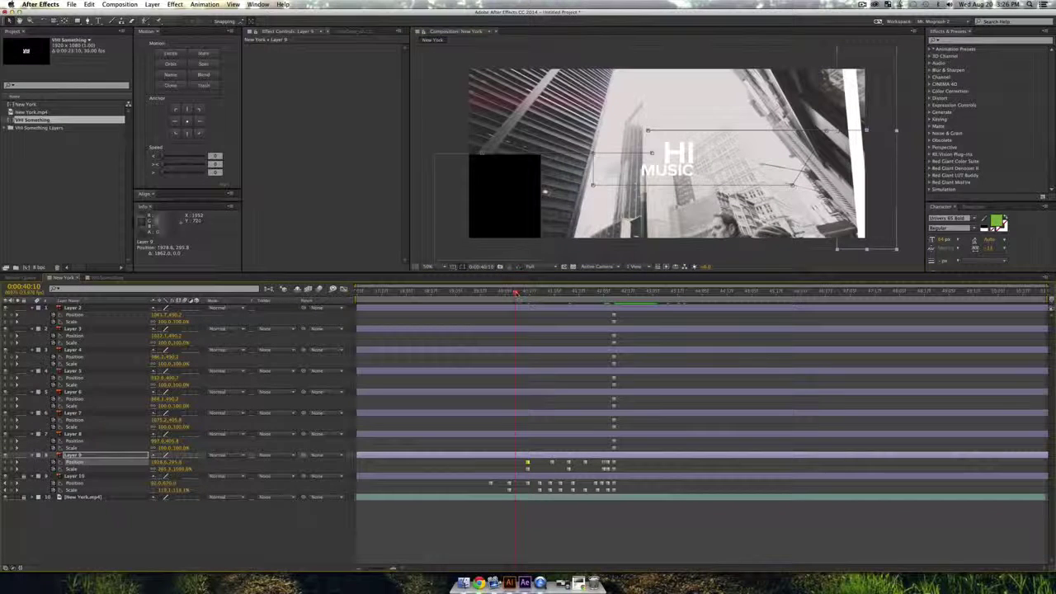
{"action": "left_click_drag", "start_coordinate": [849, 189], "coordinate": [432, 202]}
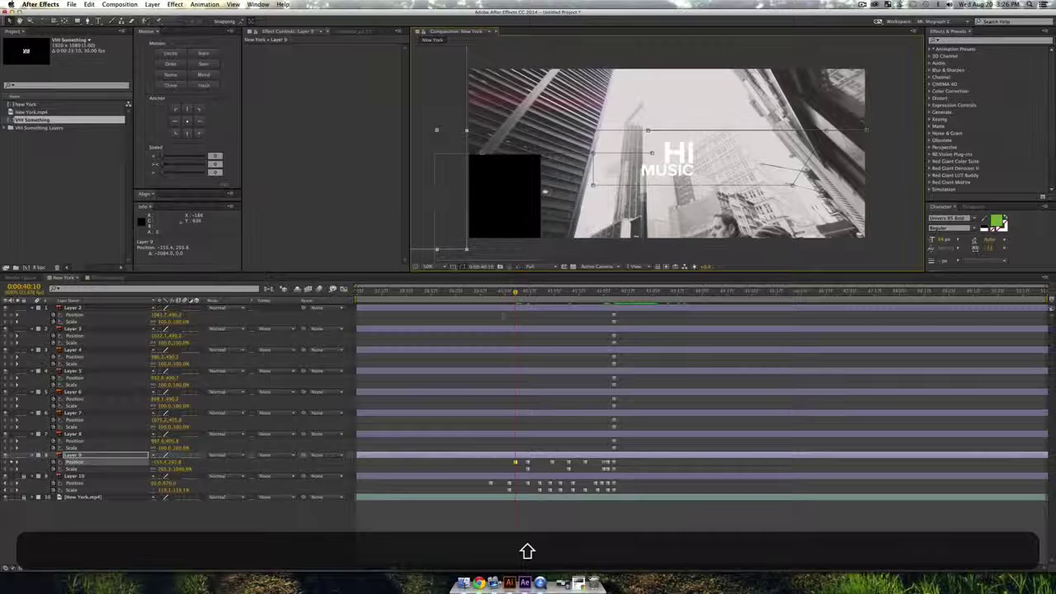
{"action": "key", "text": "space"}
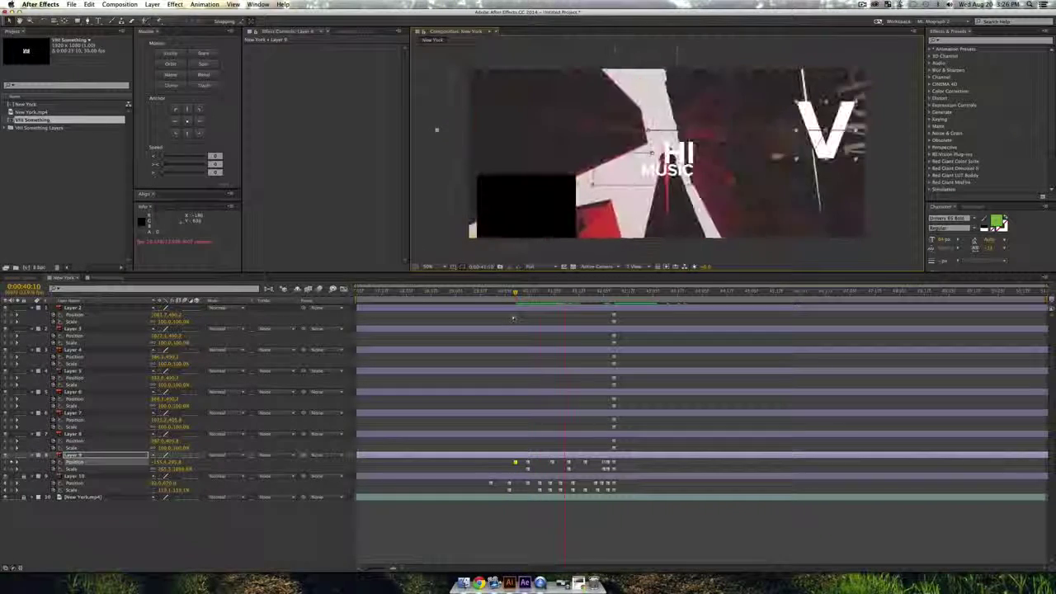
{"action": "key", "text": "space"}
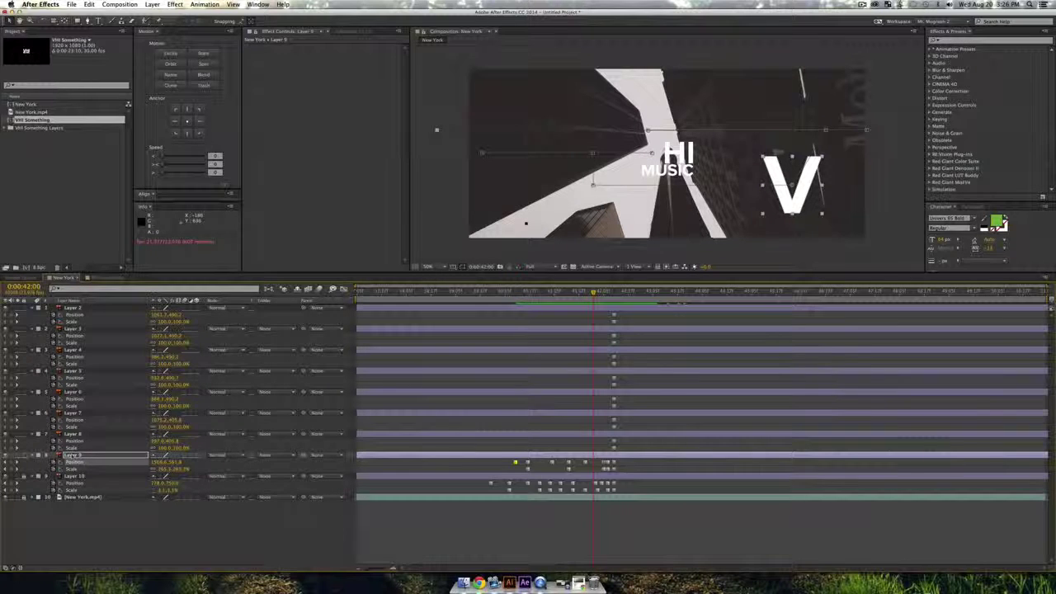
- Lock Layer 9, shift Layers 7 and 8 right by 40 pixels at 0:00:42:03, and go to 0:00:42:00
{"action": "left_click", "coordinate": [24, 455]}
{"action": "left_click", "coordinate": [75, 434]}
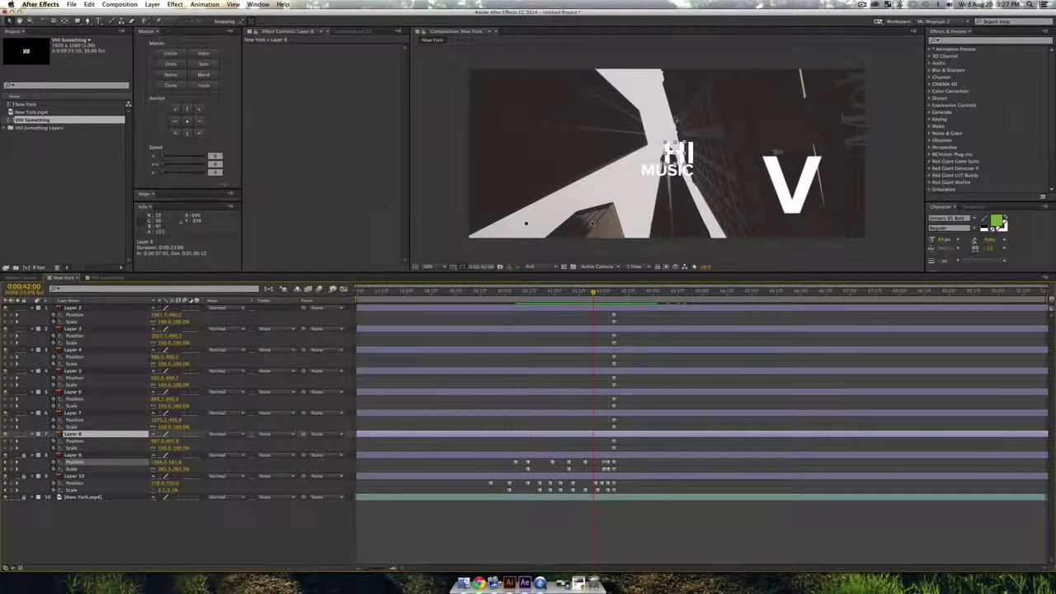
{"action": "left_click", "coordinate": [599, 291]}
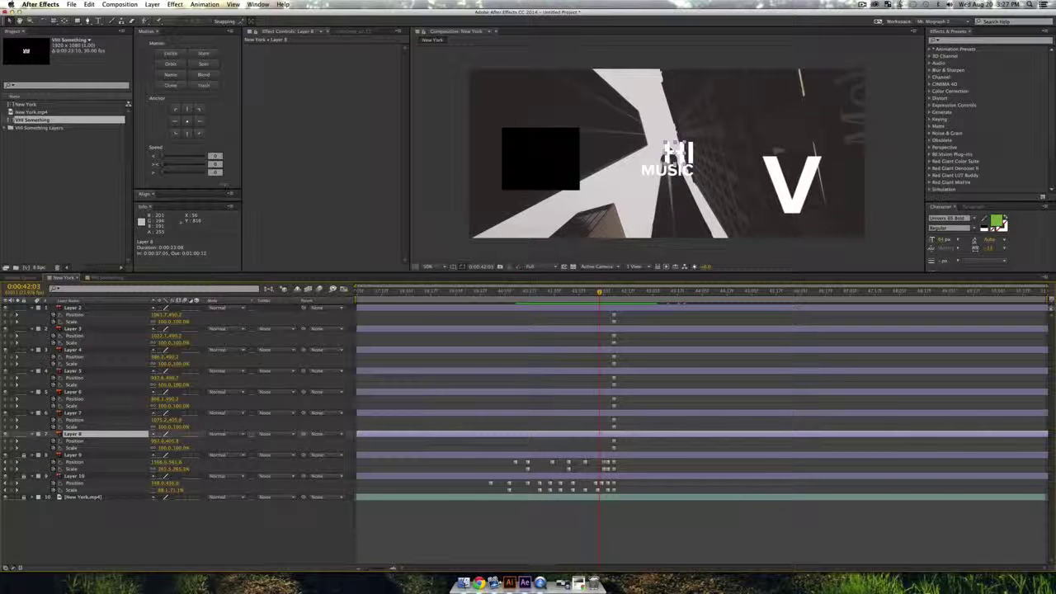
{"action": "mouse_move", "coordinate": [706, 140]}
{"action": "left_mouse_down"}
{"action": "mouse_move", "coordinate": [673, 158]}
{"action": "mouse_move", "coordinate": [700, 158]}
{"action": "left_mouse_up"}
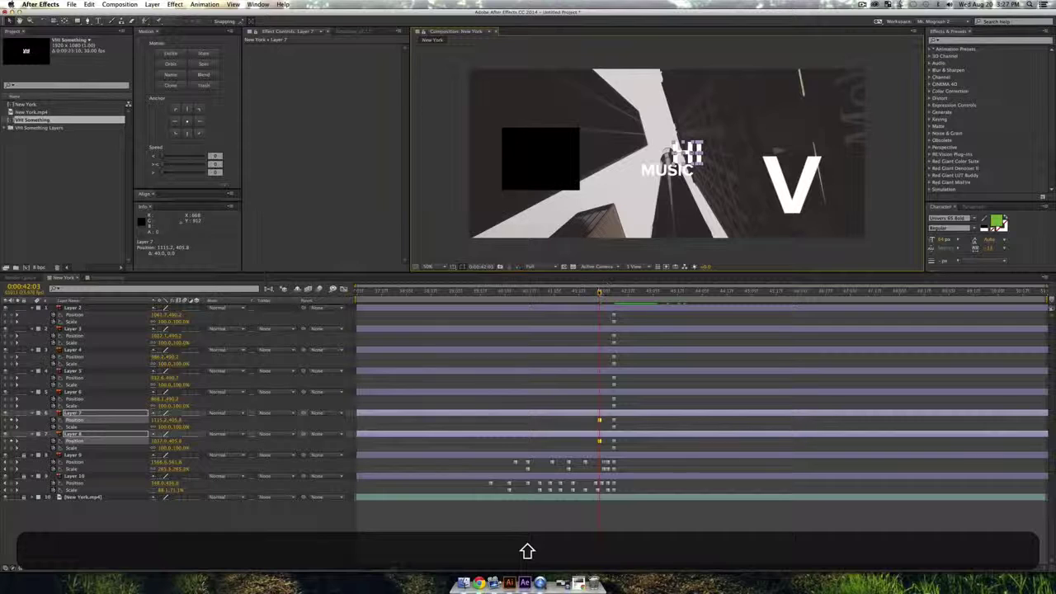
{"action": "left_click", "coordinate": [593, 291]}
{"action": "left_click_drag", "start_coordinate": [690, 154], "coordinate": [672, 154]}
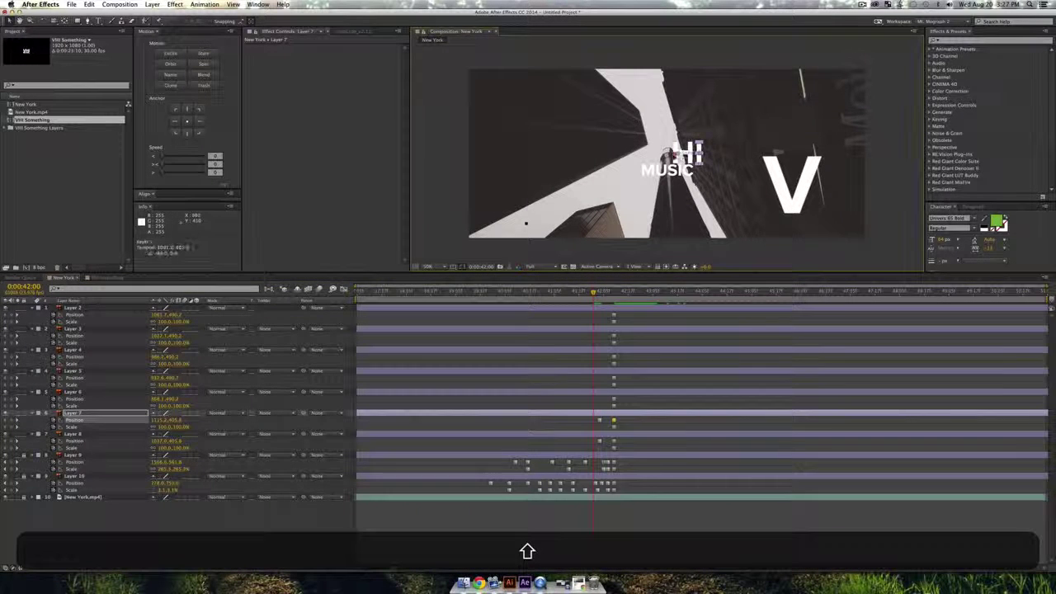
{"action": "key", "text": "super+shift+z"}
{"action": "key", "text": "super+z"}
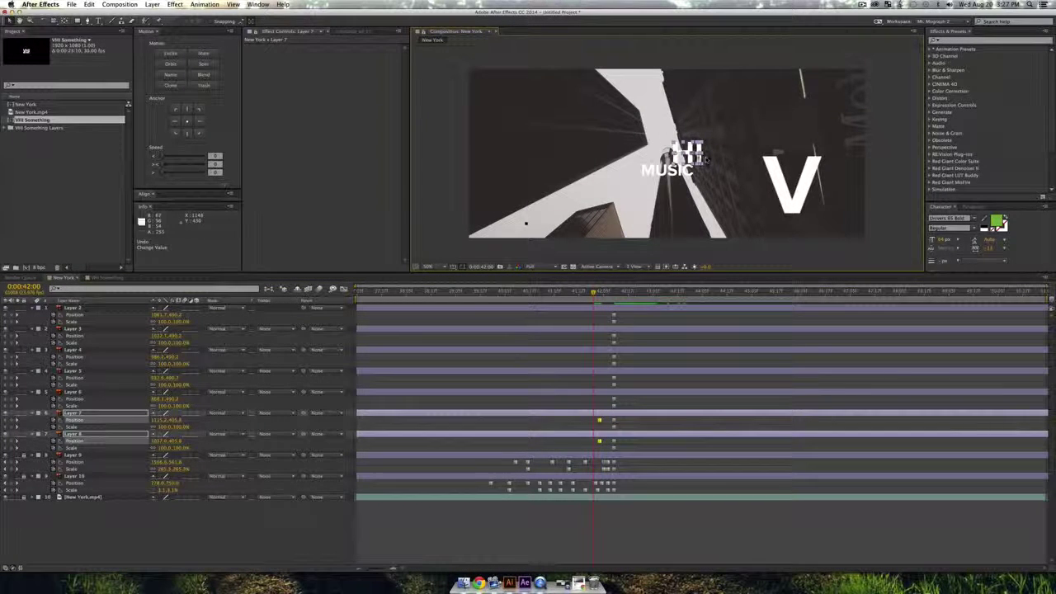
{"action": "key", "text": "super+shift+z"}
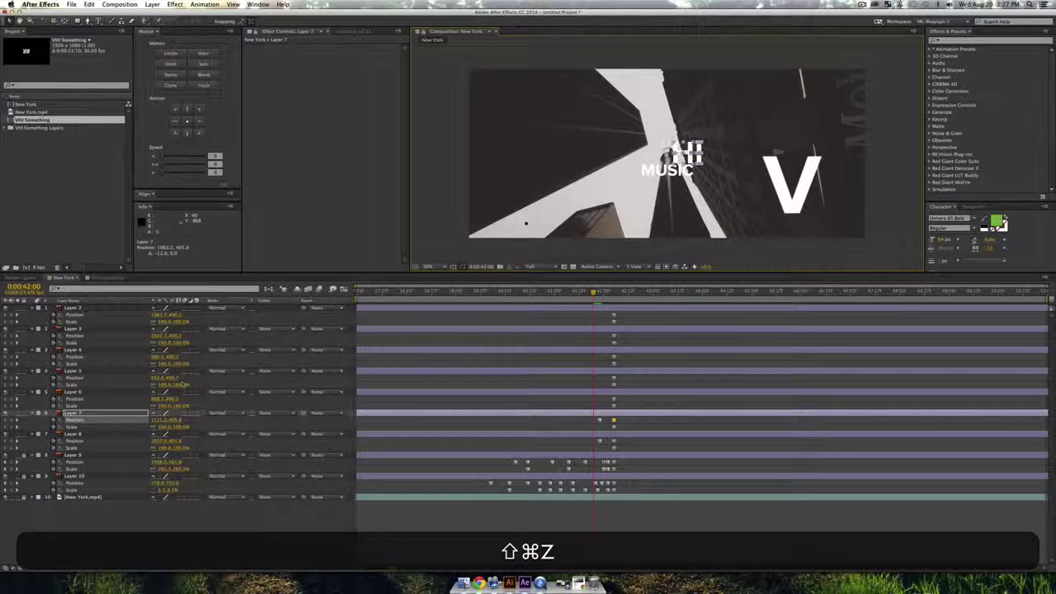
{"action": "key", "text": "super+z"}
- Shift Layers 7 and 8 left at 0:00:42:00, raise both to y 344.8 at 0:00:41:16, and preview the animation
{"action": "left_click_drag", "start_coordinate": [161, 442], "coordinate": [142, 444]}
{"action": "left_click_drag", "start_coordinate": [593, 295], "coordinate": [568, 302]}
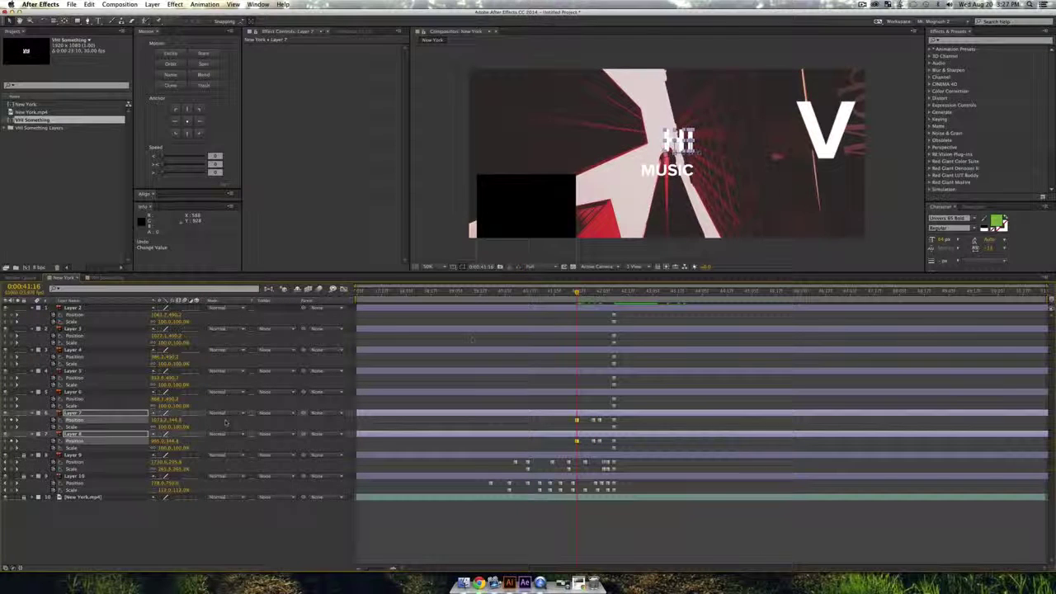
{"action": "key", "text": "space"}
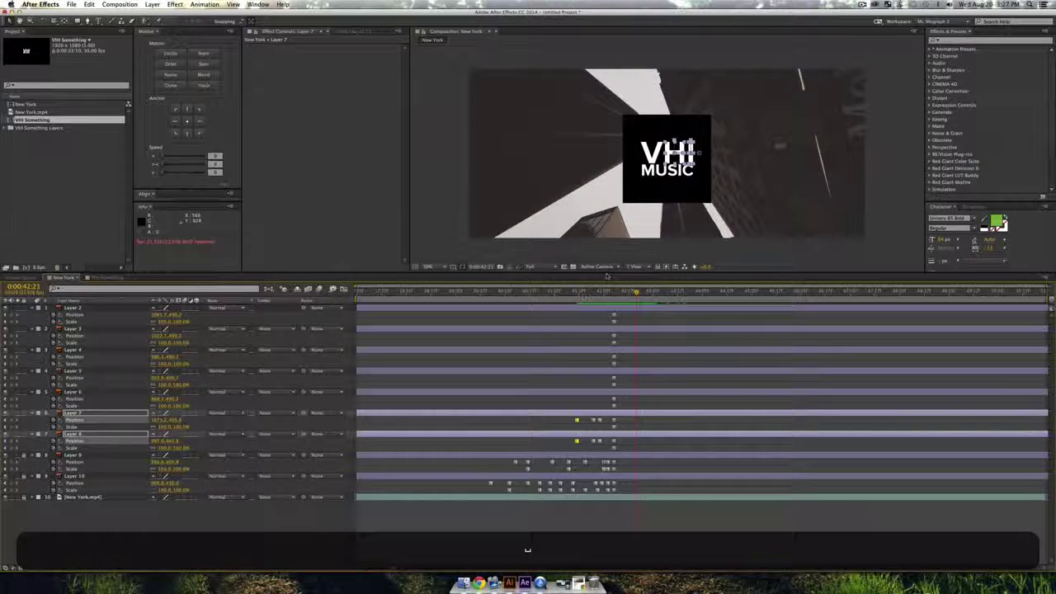
- Add Scale keyframes to Layers 7 and 8 at 0:00:41:19, and deselect the layers
{"action": "left_click", "coordinate": [584, 293]}
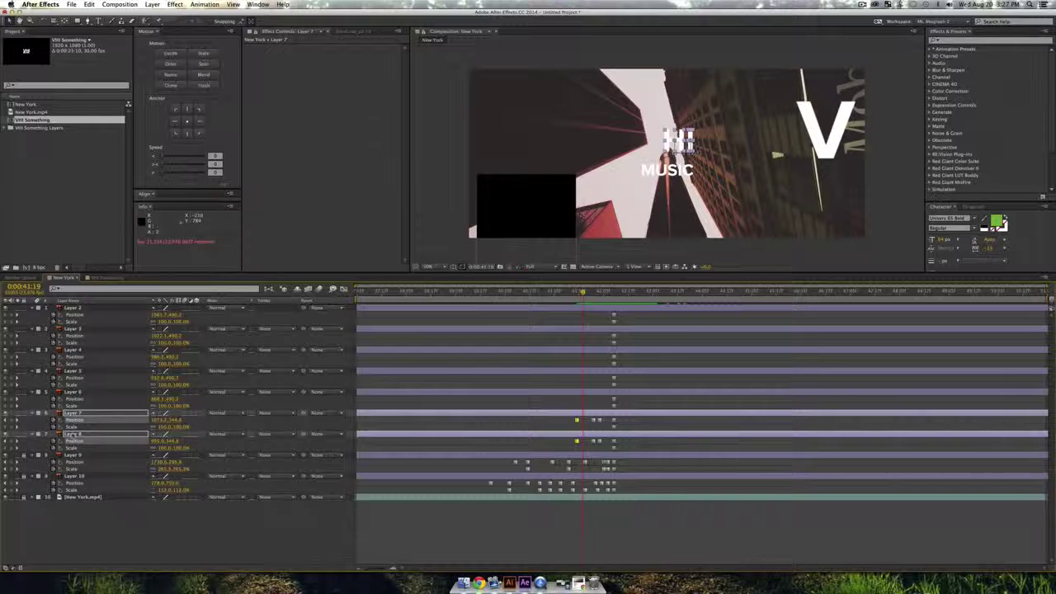
{"action": "left_click", "coordinate": [10, 449]}
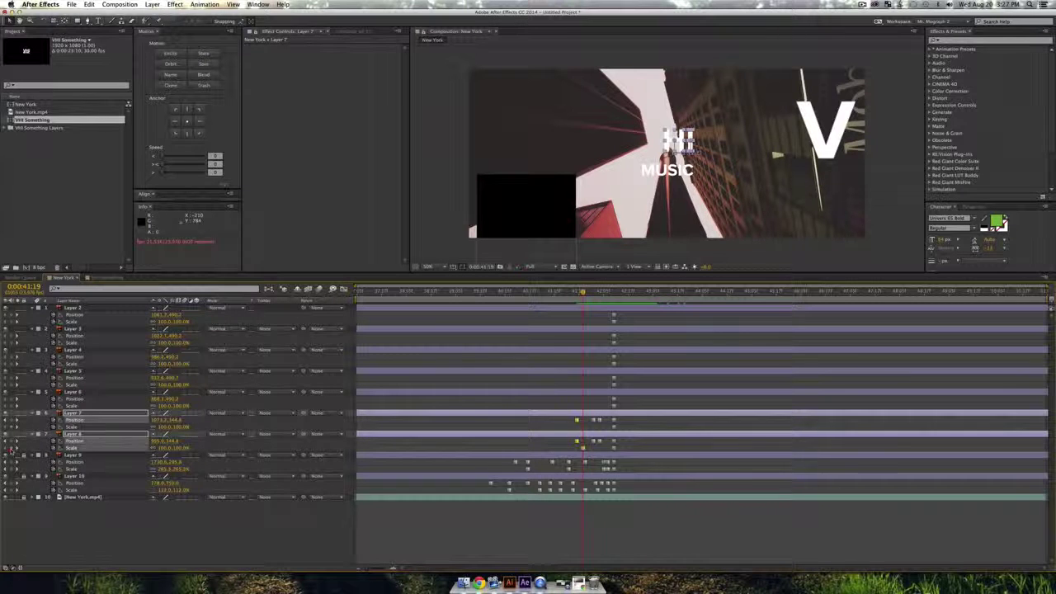
{"action": "left_click", "coordinate": [76, 533]}
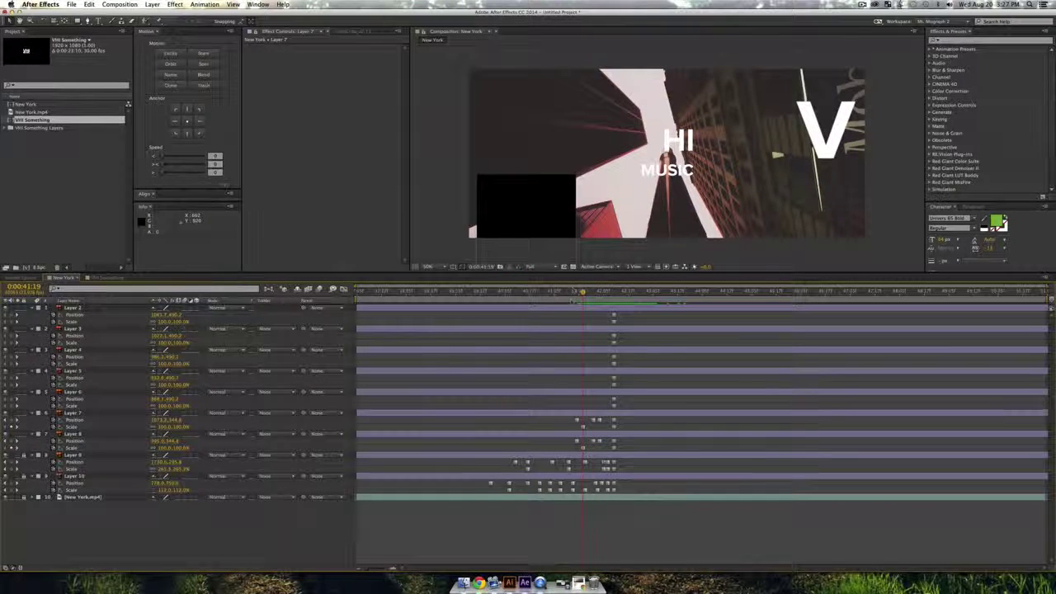
- Enlarge Layer 8 to about 188% at 1835, 344.8 at 0:00:41:11; at 0:00:41:03, reduce it to about 111% and move it to 643, 344.8
{"action": "left_click_drag", "start_coordinate": [574, 293], "coordinate": [567, 293]}
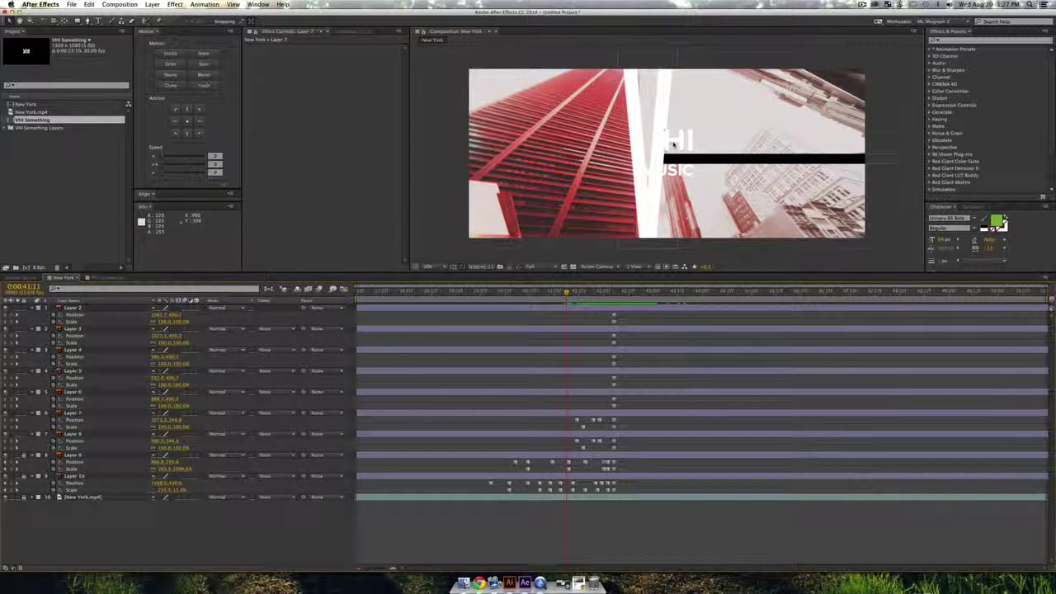
{"action": "left_click_drag", "start_coordinate": [674, 144], "coordinate": [846, 141]}
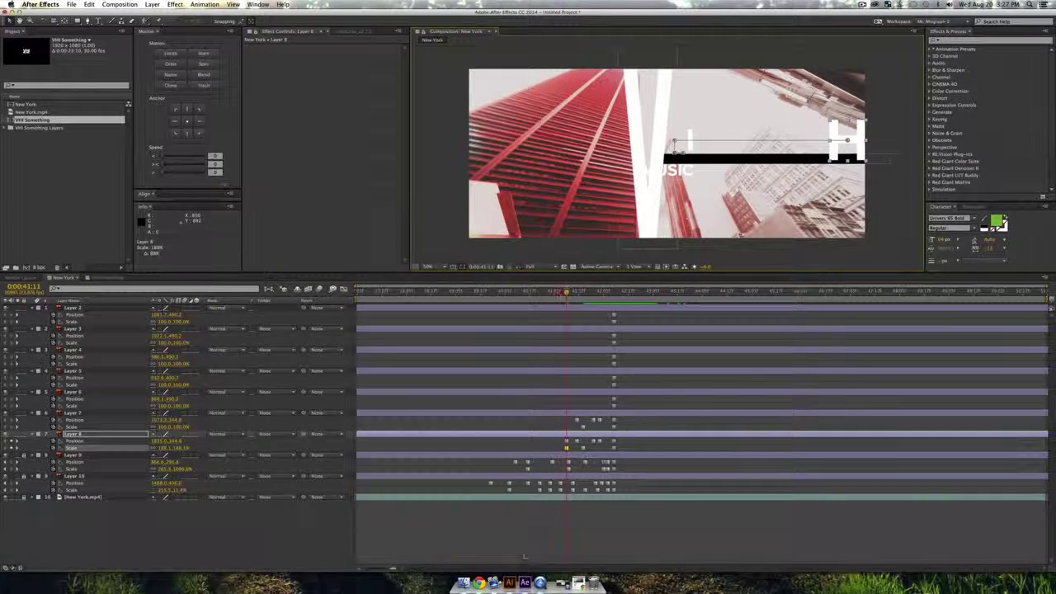
{"action": "key", "text": "Page_Up"}
{"action": "key", "text": "Page_Up"}
{"action": "key", "text": "Page_Up"}
{"action": "key", "text": "Page_Up"}
{"action": "key", "text": "Page_Up"}
{"action": "key", "text": "Page_Up"}
{"action": "key", "text": "Page_Up"}
{"action": "key", "text": "Page_Up"}
{"action": "left_click_drag", "start_coordinate": [851, 139], "coordinate": [605, 163]}
- At 0:00:41:07, stretch Layer 7 into a broad bar taller than the frame and move it to 9.2, 344.8
{"action": "key", "text": "Page_Down"}
{"action": "key", "text": "Page_Down"}
{"action": "key", "text": "Page_Down"}
{"action": "key", "text": "Page_Down"}
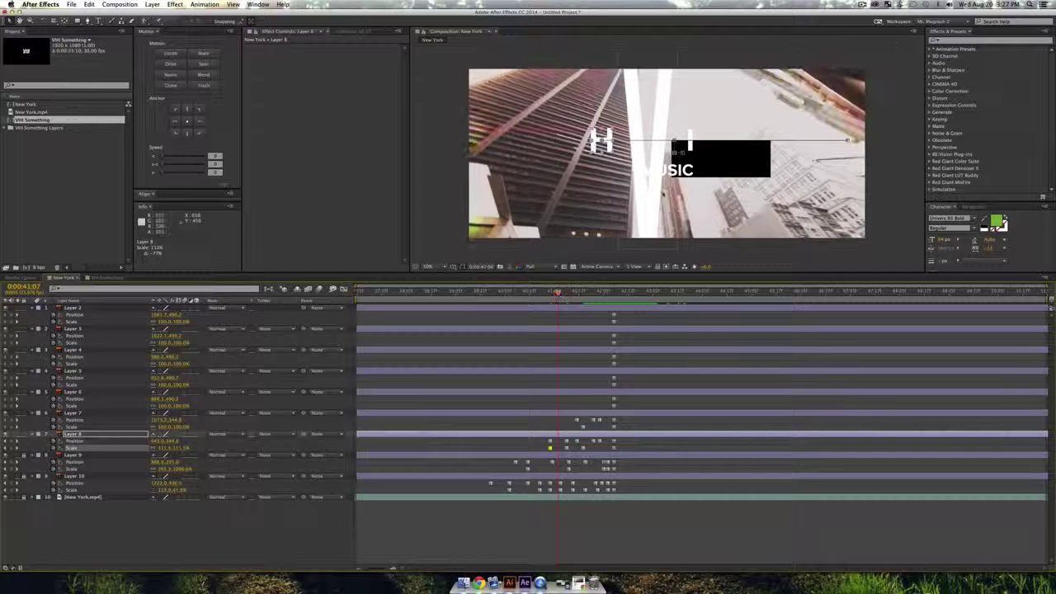
{"action": "left_click_drag", "start_coordinate": [690, 144], "coordinate": [786, 48]}
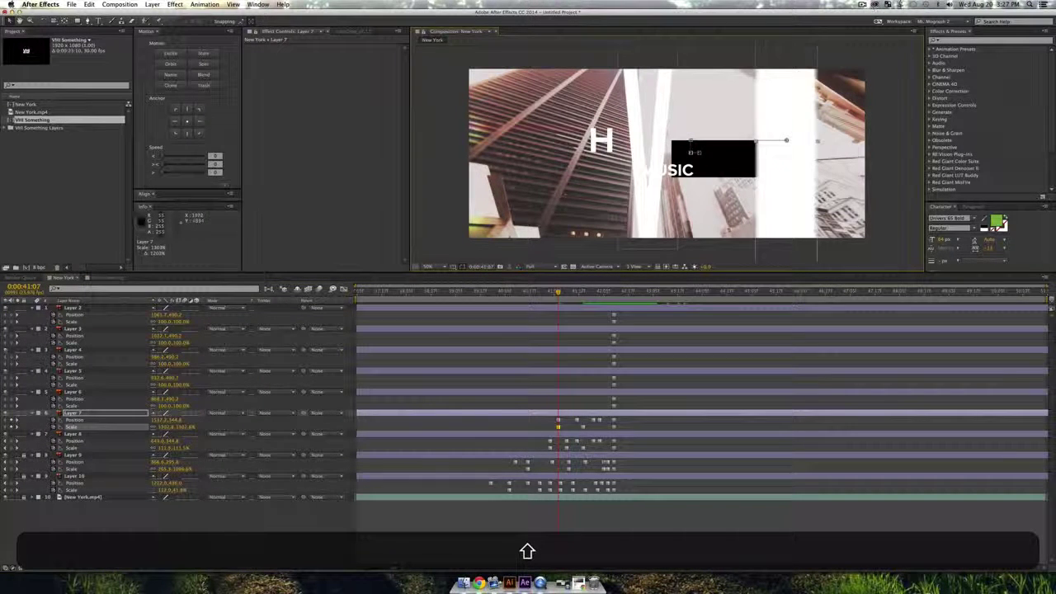
{"action": "key", "text": "super+shift+z"}
{"action": "key", "text": "super+z"}
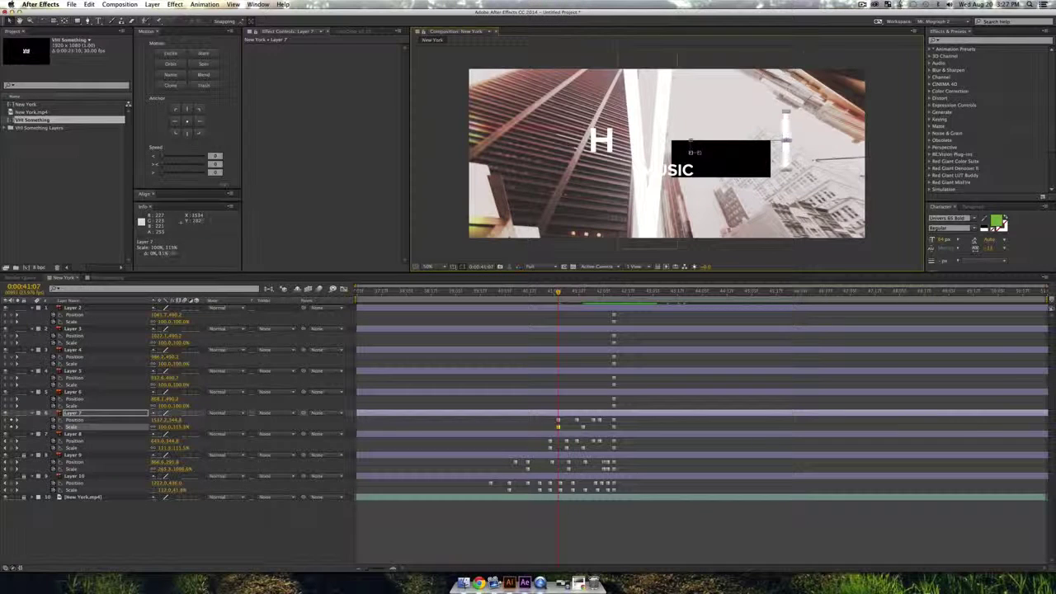
{"action": "left_click_drag", "start_coordinate": [786, 111], "coordinate": [792, 23]}
{"action": "left_click_drag", "start_coordinate": [797, 136], "coordinate": [471, 141]}
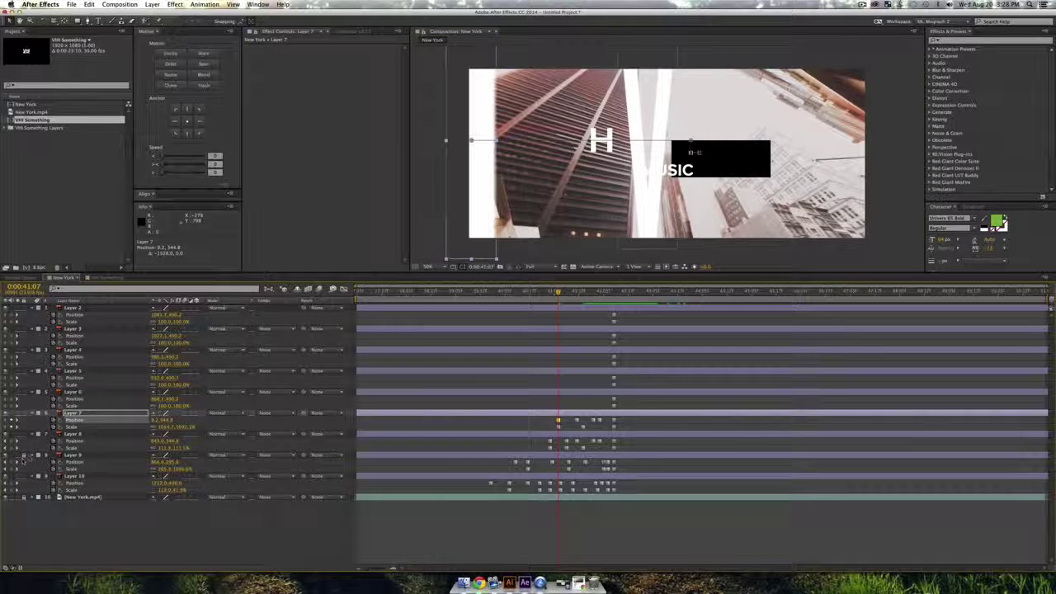
- Turn on continuous rasterization for Layers 2 through 10, with Layers 9 and 10 unlocked
{"action": "left_click", "coordinate": [74, 308], "text": "shift"}
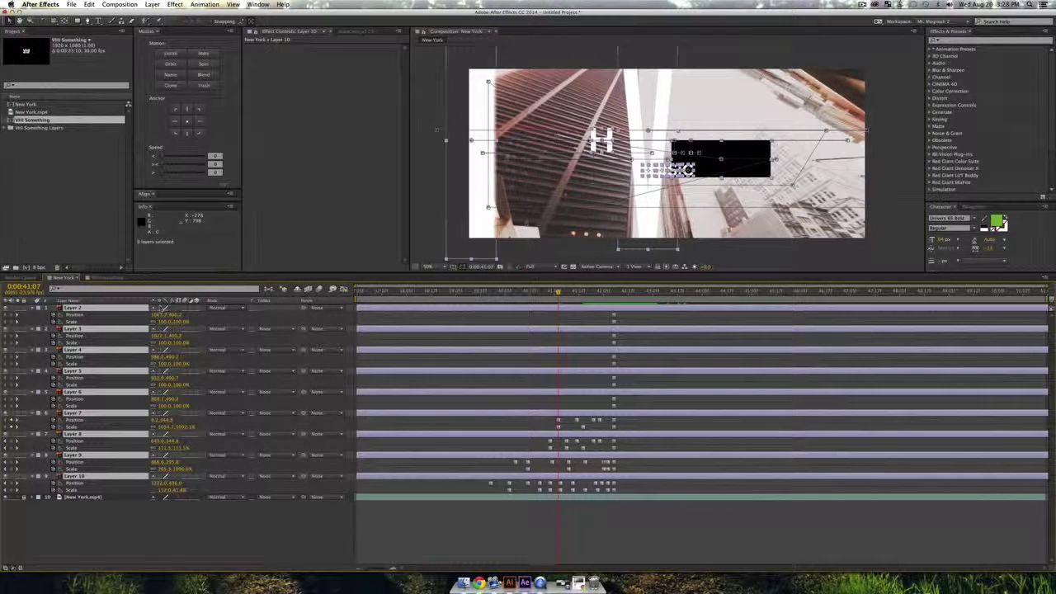
{"action": "left_click", "coordinate": [160, 308]}
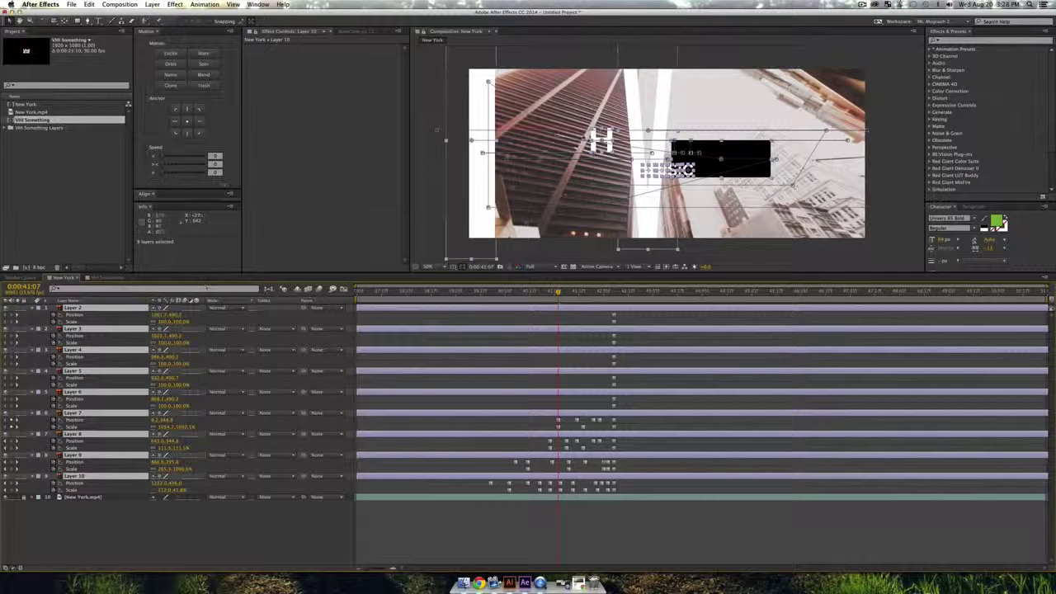
- Enlarge Layer 8 and keyframe it at 1405, 94.8; at 0:00:40:08, move it below the frame to 1405, 1014.8, and lock it
{"action": "left_click", "coordinate": [84, 507]}
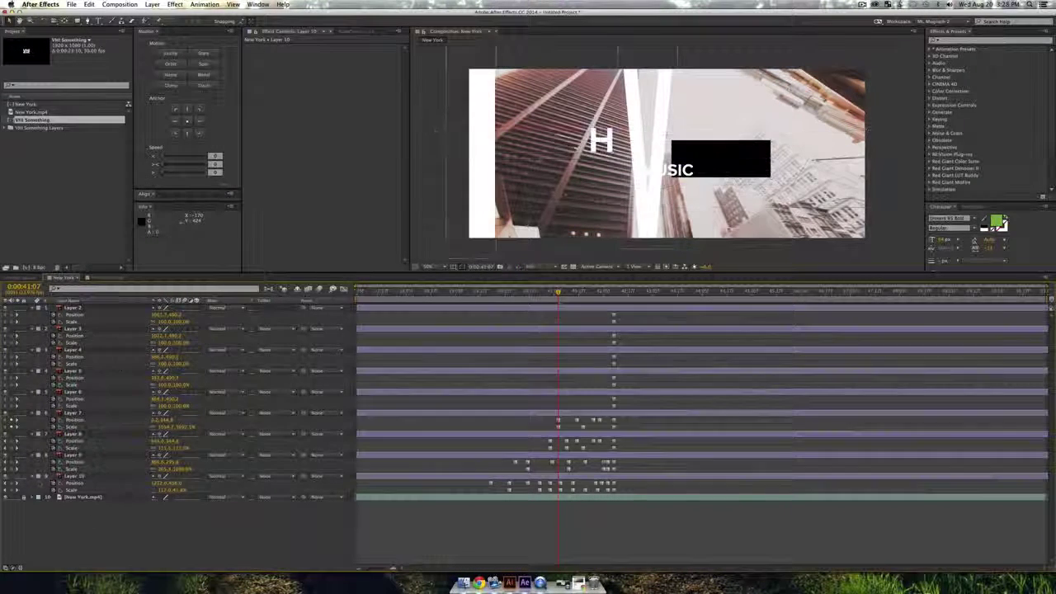
{"action": "left_click", "coordinate": [75, 434]}
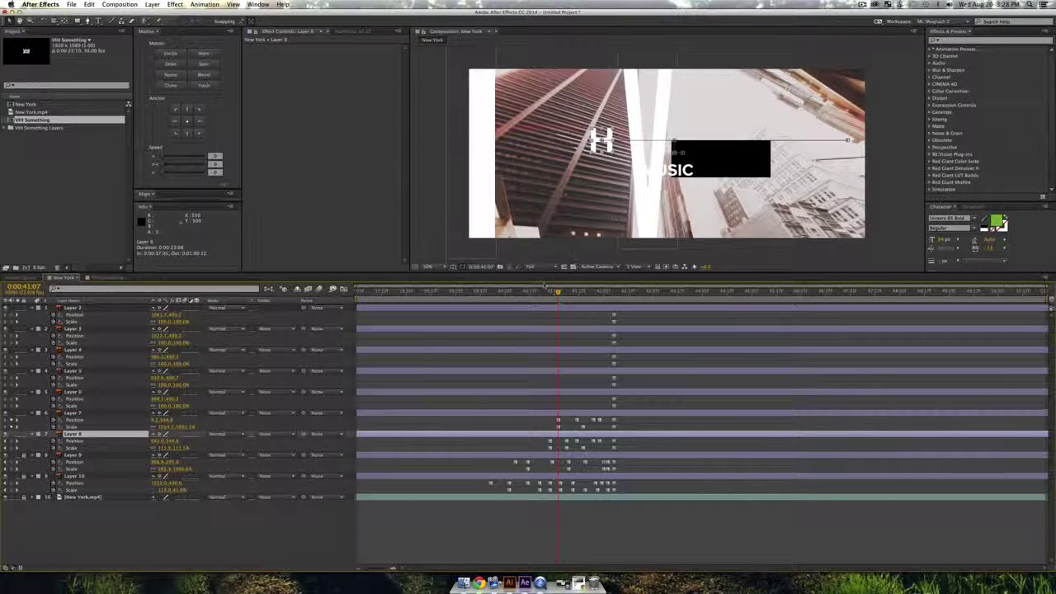
{"action": "left_click_drag", "start_coordinate": [544, 286], "coordinate": [533, 293]}
{"action": "left_click_drag", "start_coordinate": [607, 147], "coordinate": [778, 273]}
{"action": "key", "text": "shift+Page_Up"}
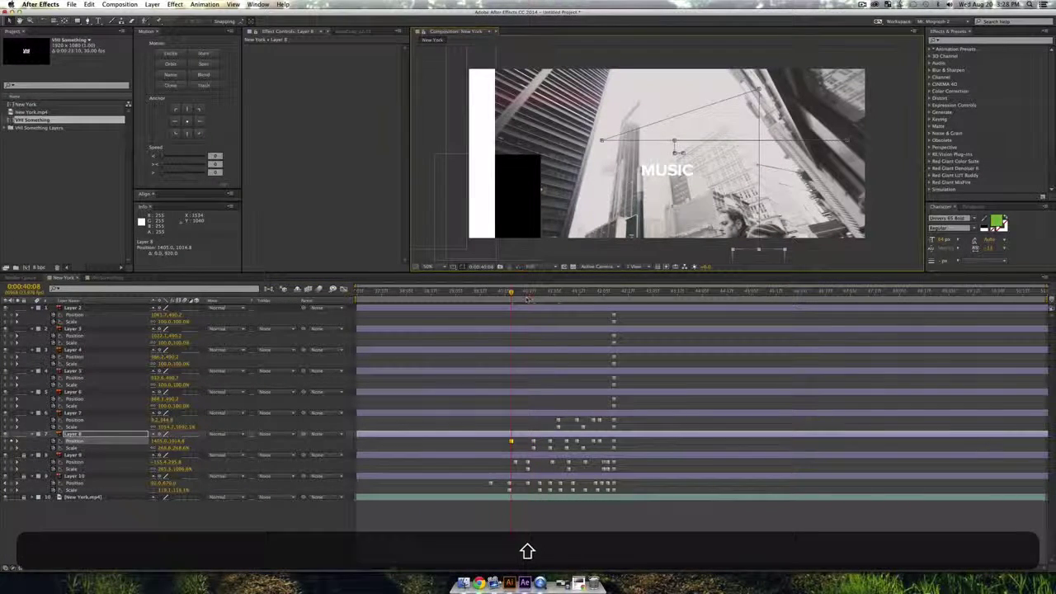
{"action": "left_click_drag", "start_coordinate": [527, 294], "coordinate": [541, 320]}
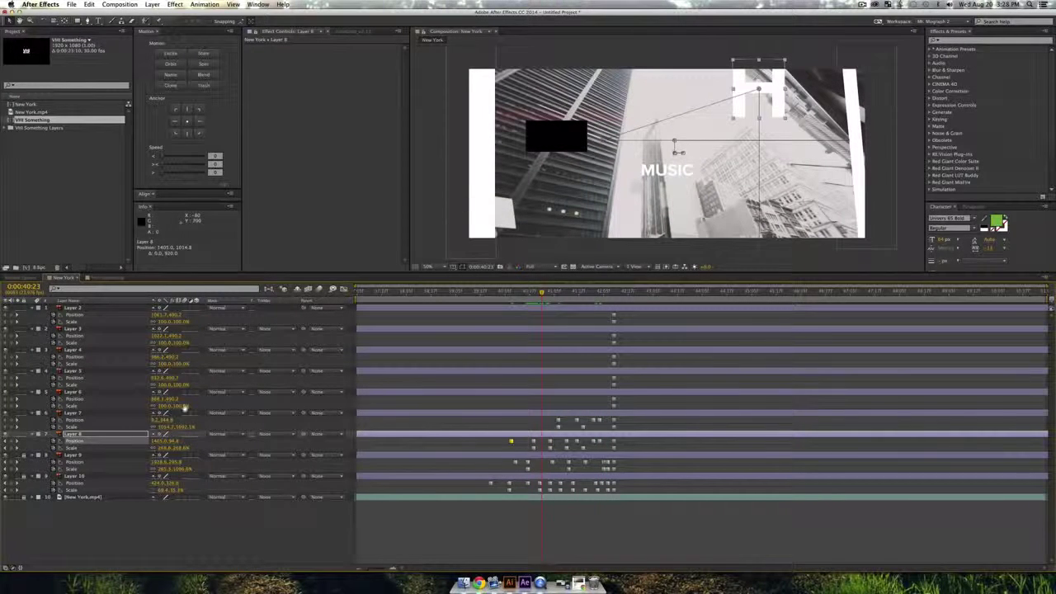
{"action": "left_click", "coordinate": [24, 434]}
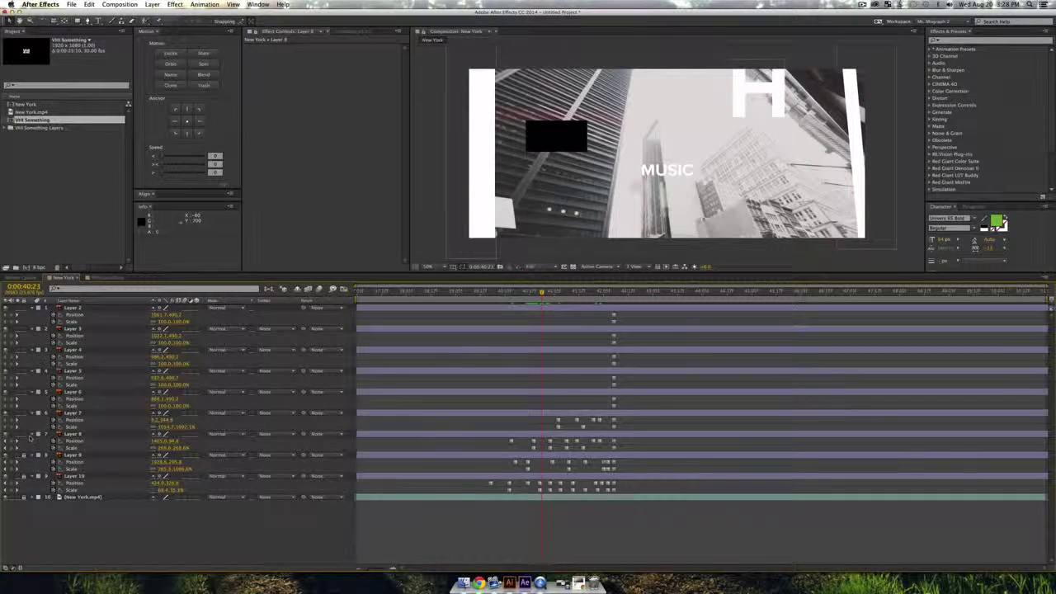
- At 0:00:40:23, move Layer 7 out of the frame horizontally to -212.8, 344.8, and lock the layer
{"action": "left_click", "coordinate": [73, 413]}
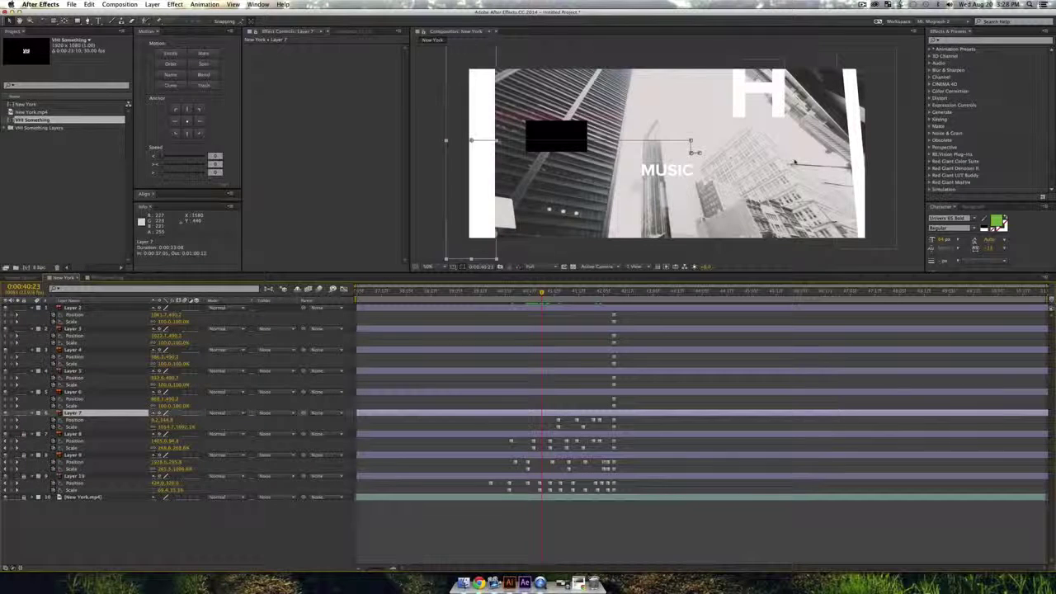
{"action": "left_click_drag", "start_coordinate": [490, 161], "coordinate": [444, 162]}
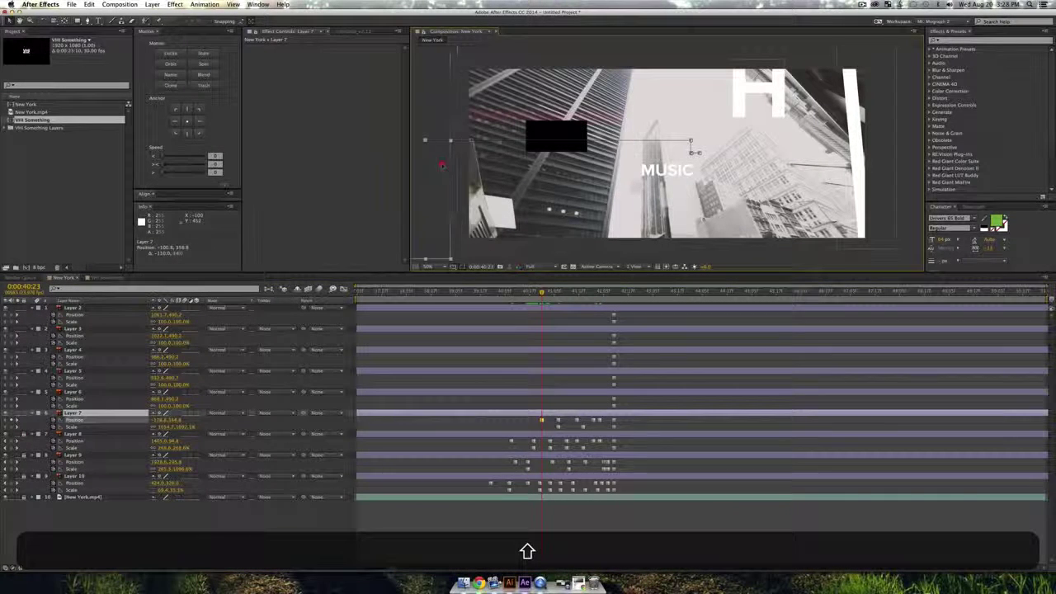
{"action": "left_click_drag", "start_coordinate": [541, 292], "coordinate": [608, 311]}
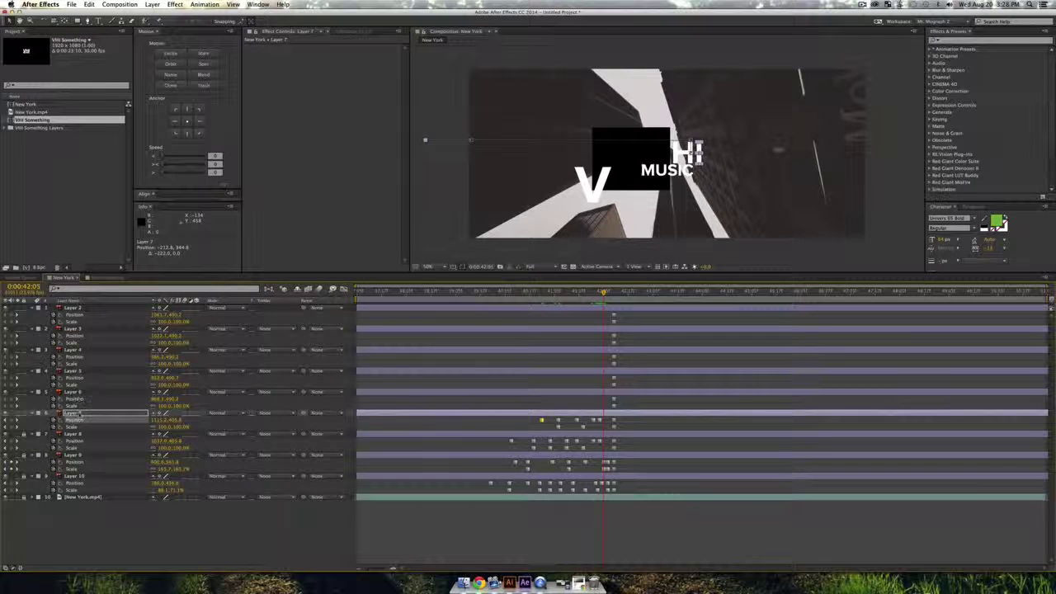
{"action": "left_click", "coordinate": [79, 414]}
{"action": "key", "text": "super+l"}
- Enlarge Layer 6 at 0:00:42:05, and at 0:00:42:00 place it in the frame's upper-left corner at 90.1, 78.2
{"action": "left_click", "coordinate": [75, 394]}
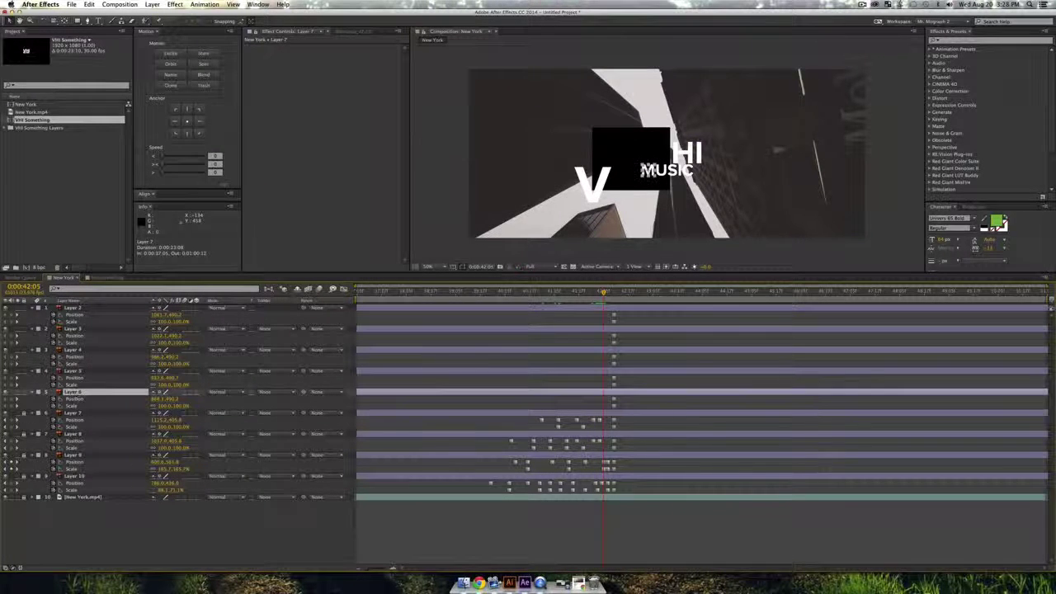
{"action": "key", "text": "shift+f"}
{"action": "left_click_drag", "start_coordinate": [645, 177], "coordinate": [495, 87]}
{"action": "left_click", "coordinate": [594, 292]}
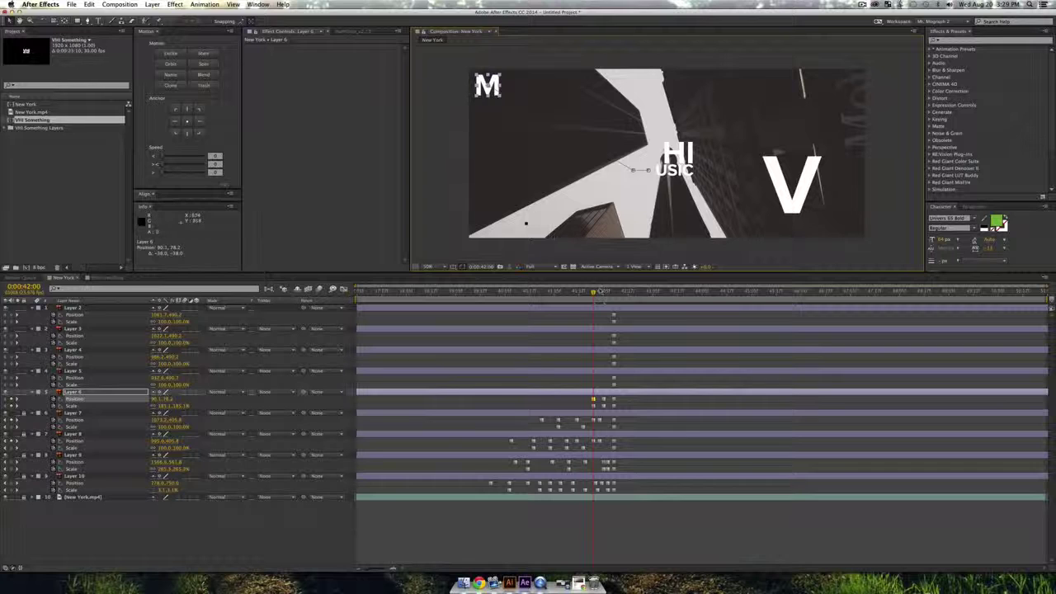
- At 0:00:41:18, enlarge Layer 6 to about 408% and move it down to 82.1, 824.2
{"action": "left_click_drag", "start_coordinate": [593, 294], "coordinate": [581, 293]}
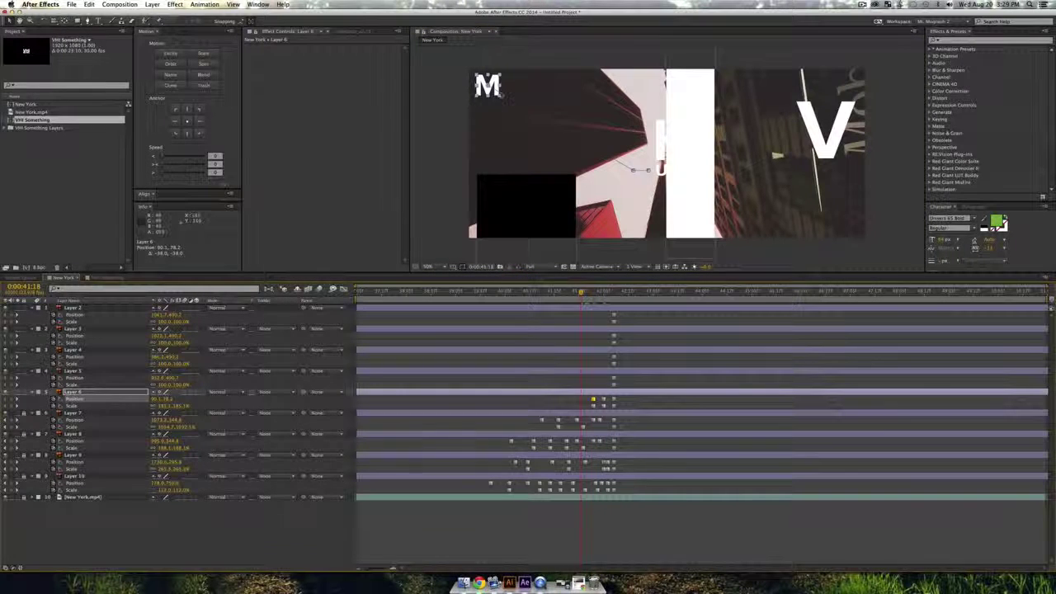
{"action": "left_click", "coordinate": [501, 95]}
{"action": "left_click", "coordinate": [497, 92], "text": "shift"}
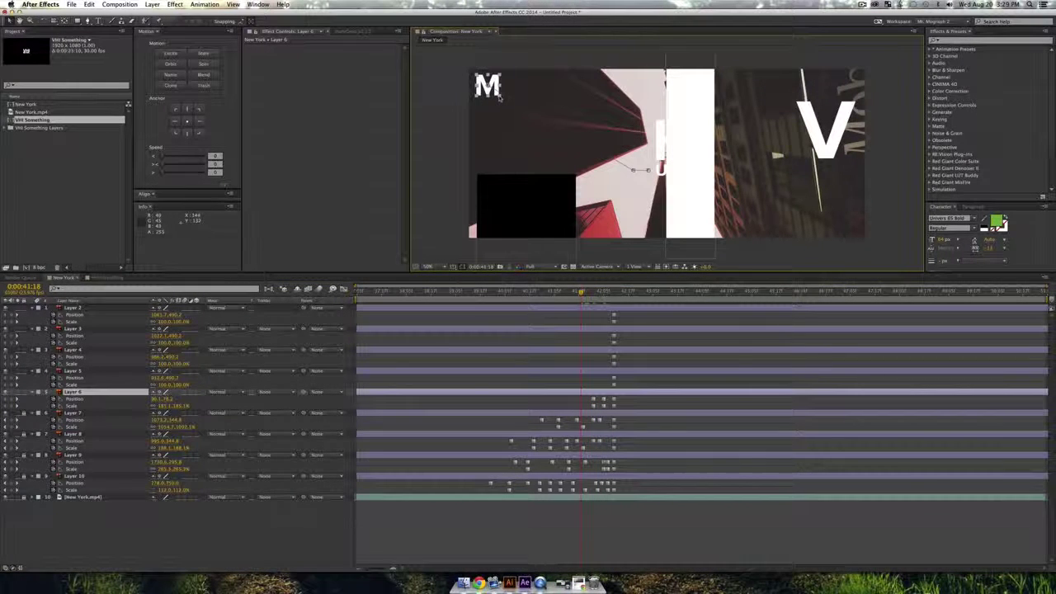
{"action": "left_click_drag", "start_coordinate": [501, 95], "coordinate": [502, 249]}
- Move Layer 6 along the frame's lower edge to 696.1, 824.2 at 0:00:40:23 and to 1236.1, 824.2 at 0:00:41:08
{"action": "left_click_drag", "start_coordinate": [560, 300], "coordinate": [544, 295]}
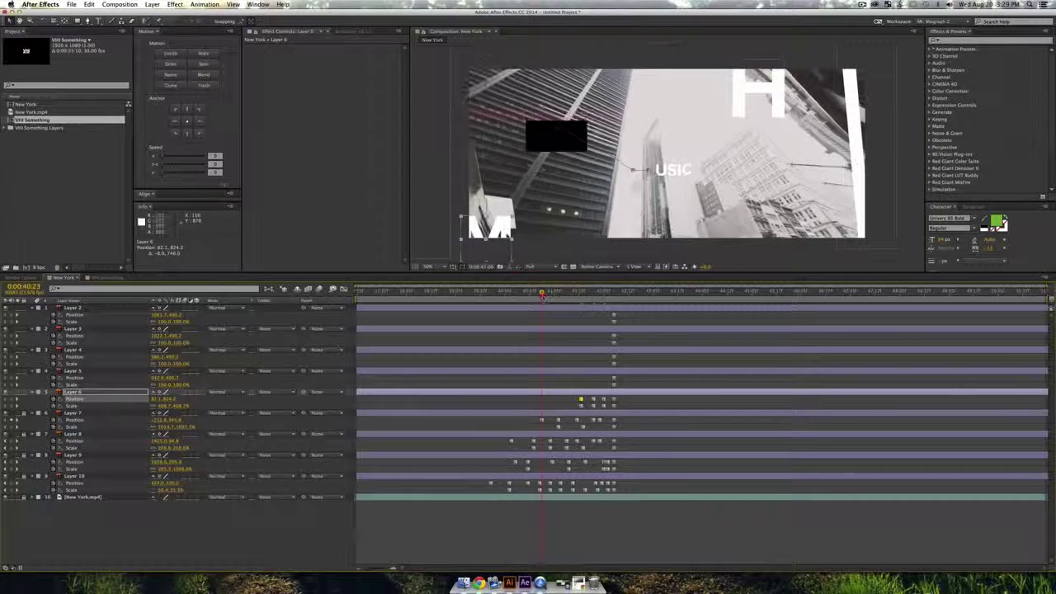
{"action": "left_click_drag", "start_coordinate": [509, 239], "coordinate": [634, 244]}
{"action": "left_click_drag", "start_coordinate": [551, 293], "coordinate": [560, 294]}
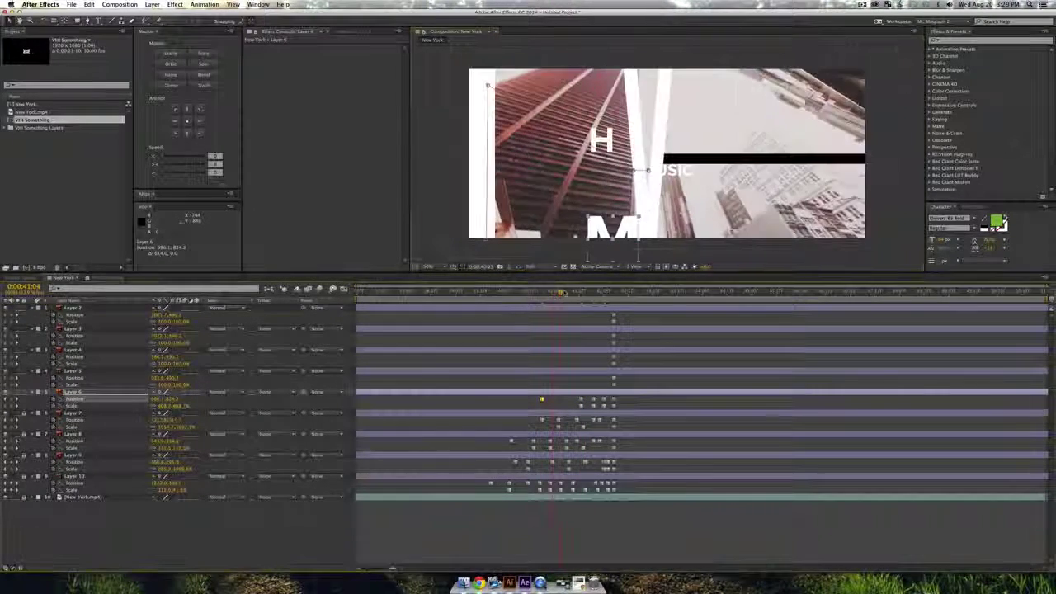
{"action": "left_click_drag", "start_coordinate": [623, 238], "coordinate": [737, 239]}
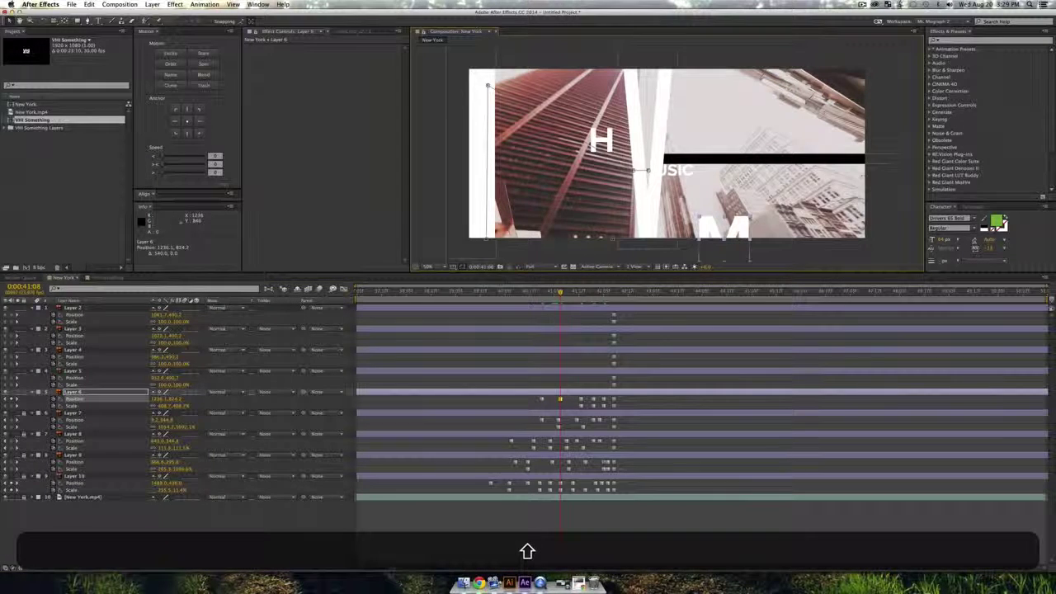
- At 0:00:40:21, drop Layer 6 below the frame to 696.1, 1016.2, lock it, and preview the animation
{"action": "left_click_drag", "start_coordinate": [560, 293], "coordinate": [538, 293]}
{"action": "left_click_drag", "start_coordinate": [623, 232], "coordinate": [625, 262]}
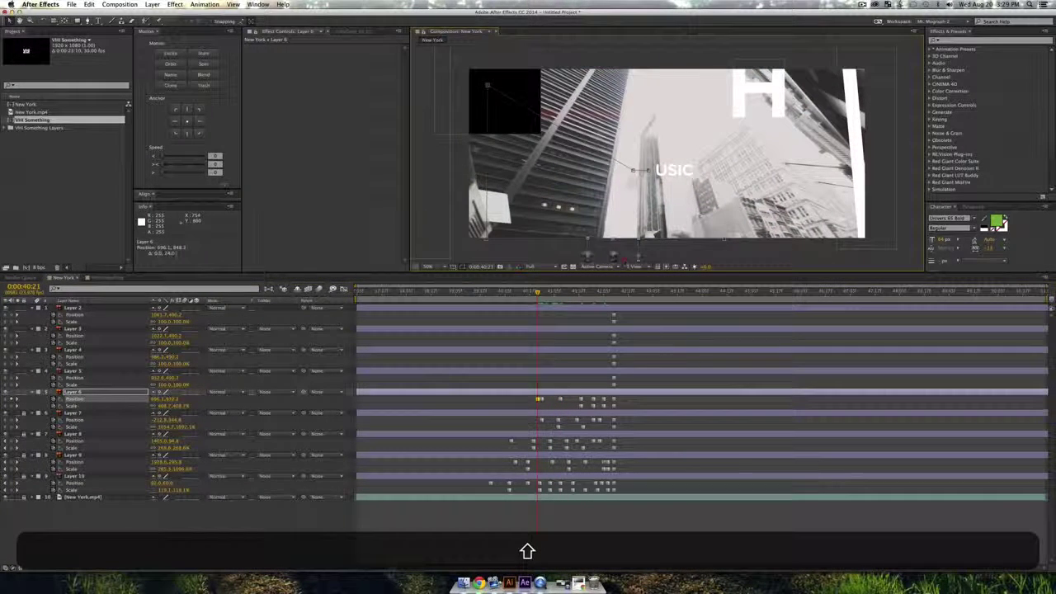
{"action": "left_click_drag", "start_coordinate": [624, 166], "coordinate": [619, 262]}
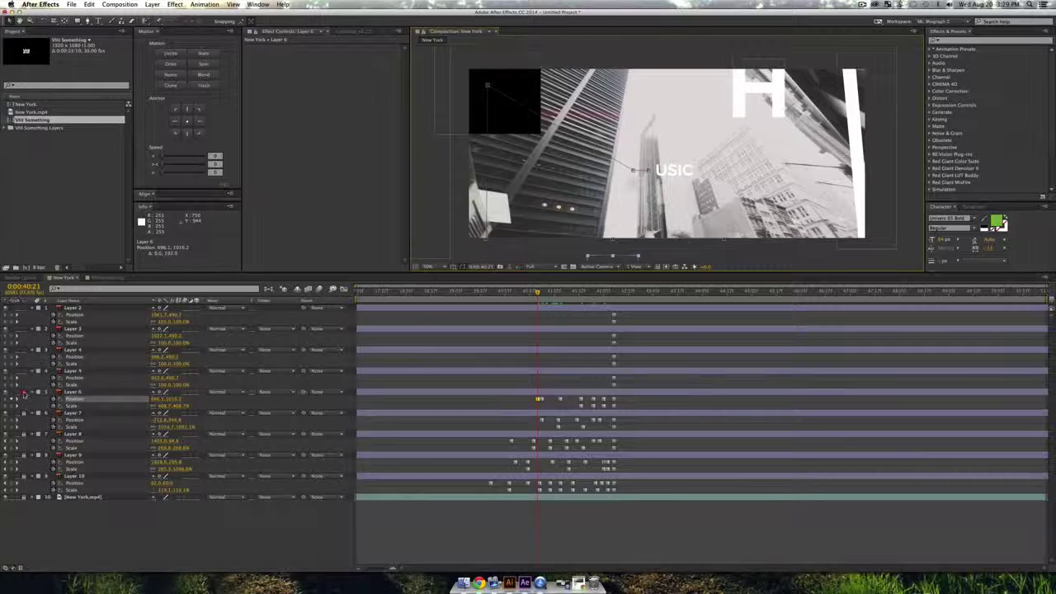
{"action": "left_click", "coordinate": [73, 372]}
{"action": "key", "text": "space"}
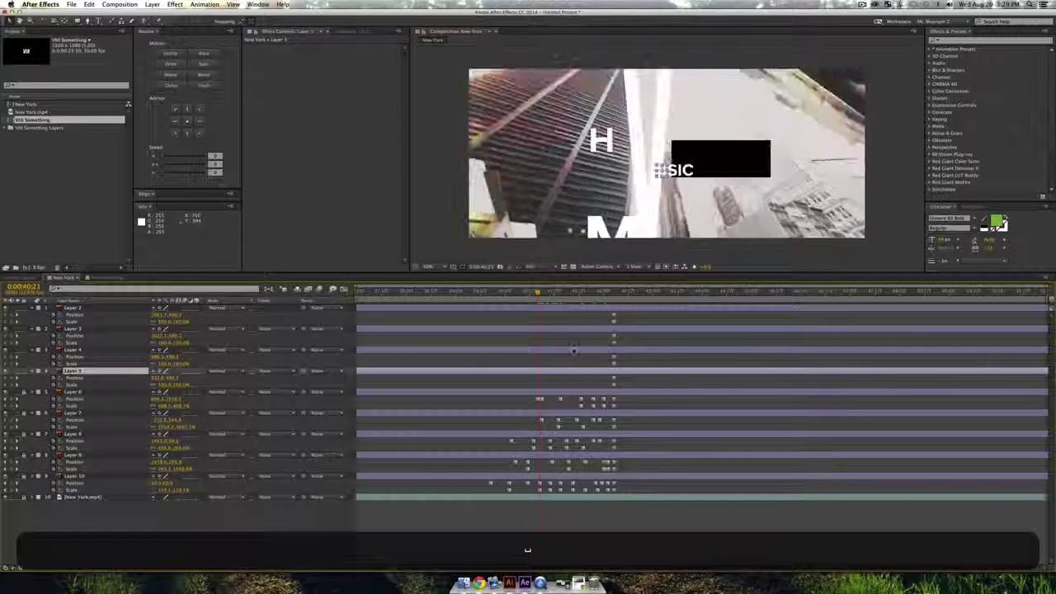
{"action": "key", "text": "space"}
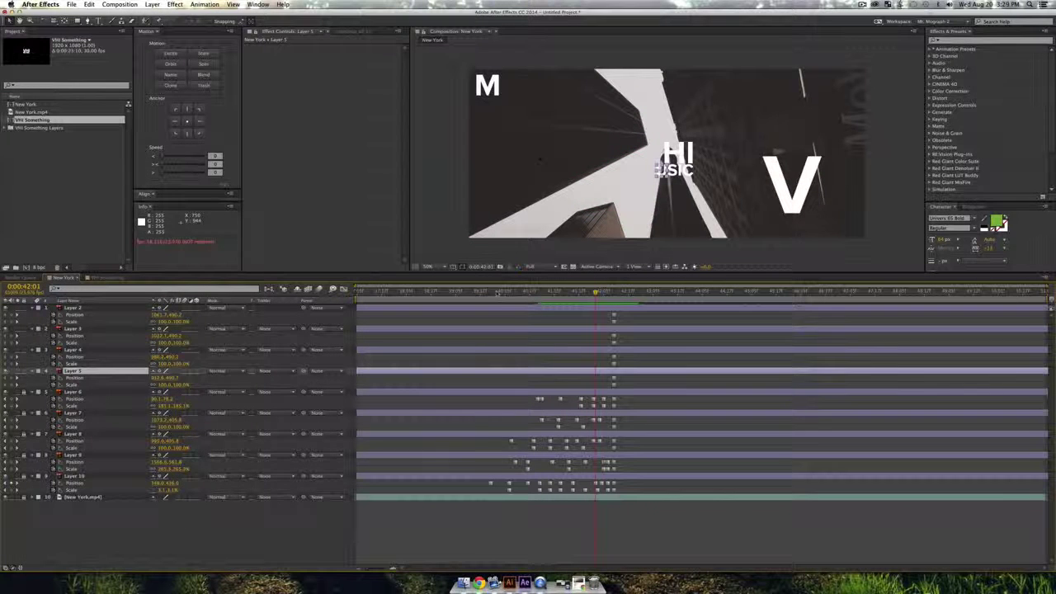
- Shift Layers 2 through 5 together to the left at 0:00:42:01, and 594 px to the right at 0:00:41:16
{"action": "left_click", "coordinate": [81, 307], "text": "shift"}
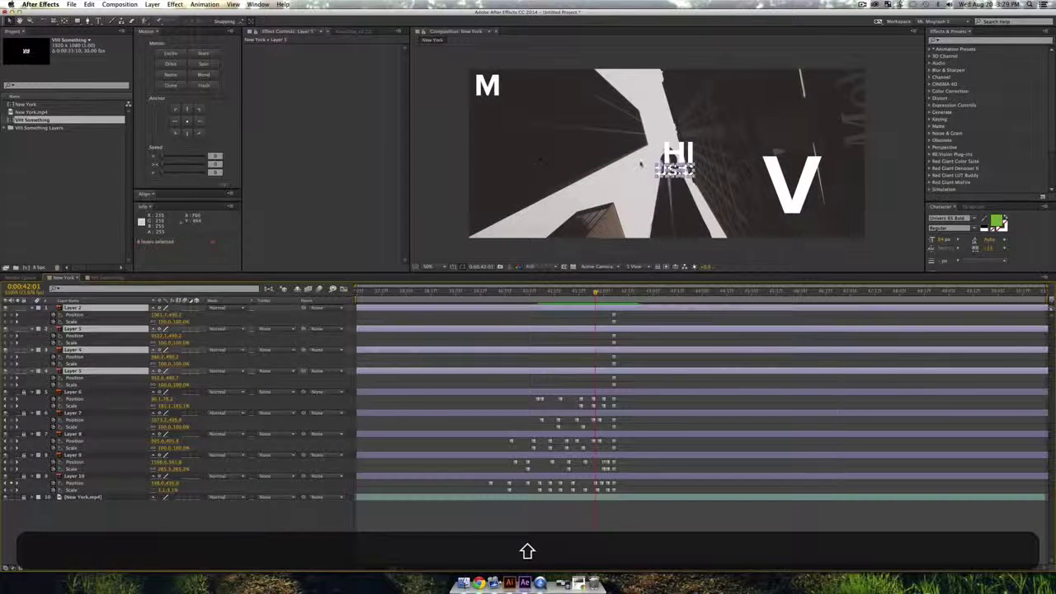
{"action": "left_click_drag", "start_coordinate": [675, 169], "coordinate": [631, 170]}
{"action": "left_click_drag", "start_coordinate": [595, 292], "coordinate": [576, 291]}
{"action": "left_click_drag", "start_coordinate": [641, 176], "coordinate": [774, 173]}
{"action": "key", "text": "shift+super+z"}
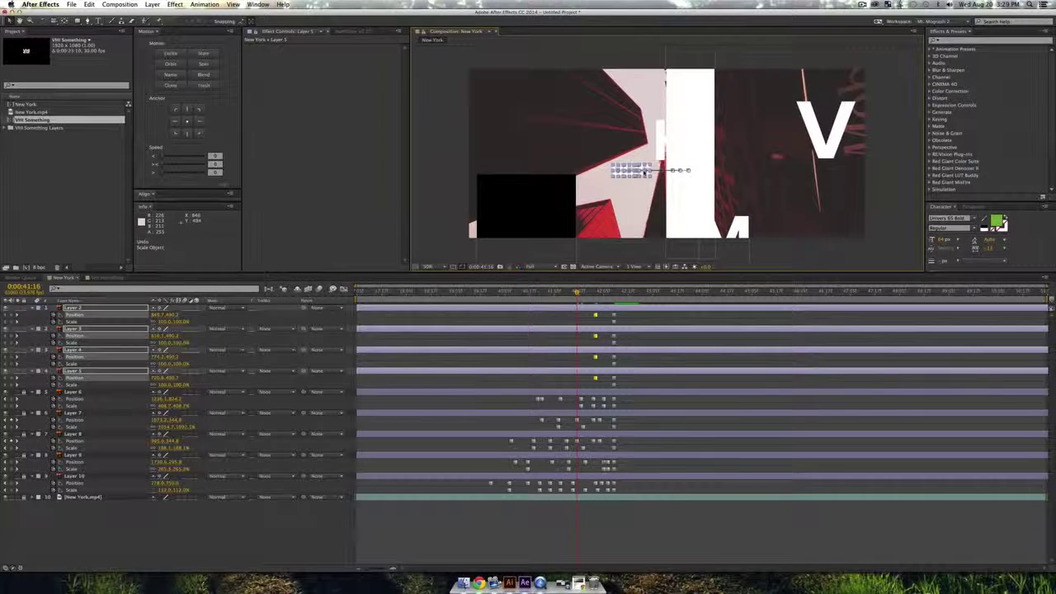
{"action": "left_click_drag", "start_coordinate": [638, 176], "coordinate": [767, 183]}
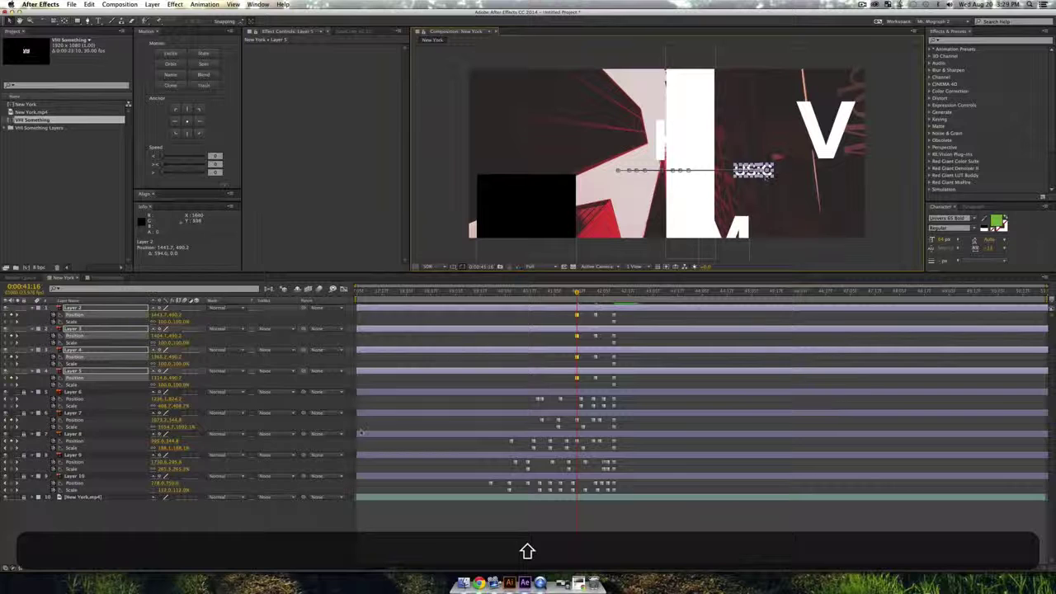
- At 0:00:41:21, raise Layer 4 above the other letters, and enlarge Layer 5 to about 433% at 1184.6, 596.7
{"action": "left_click", "coordinate": [241, 533]}
{"action": "left_click_drag", "start_coordinate": [577, 293], "coordinate": [587, 296]}
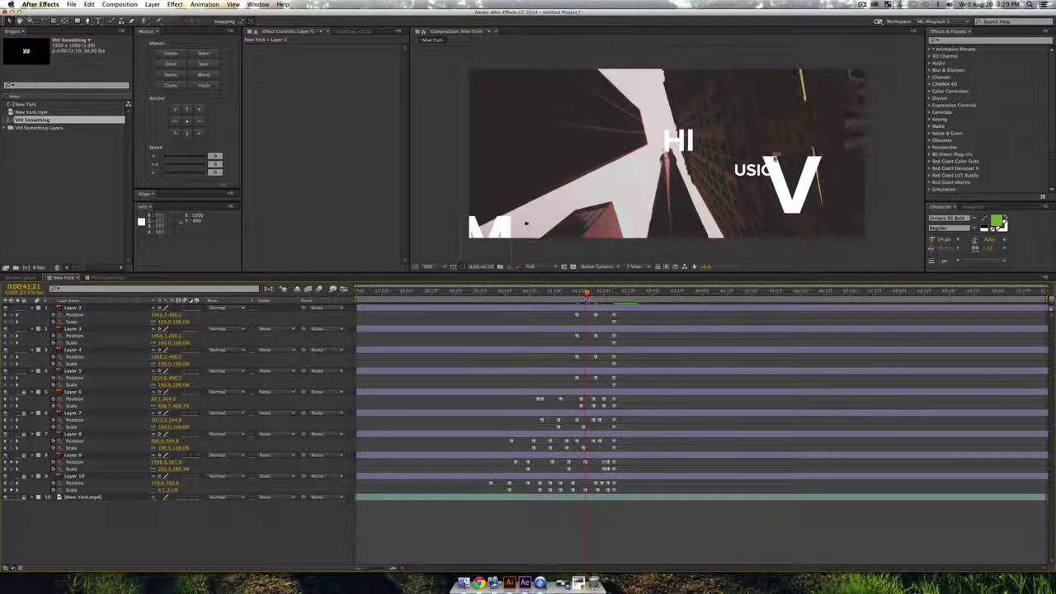
{"action": "left_click_drag", "start_coordinate": [752, 169], "coordinate": [714, 215]}
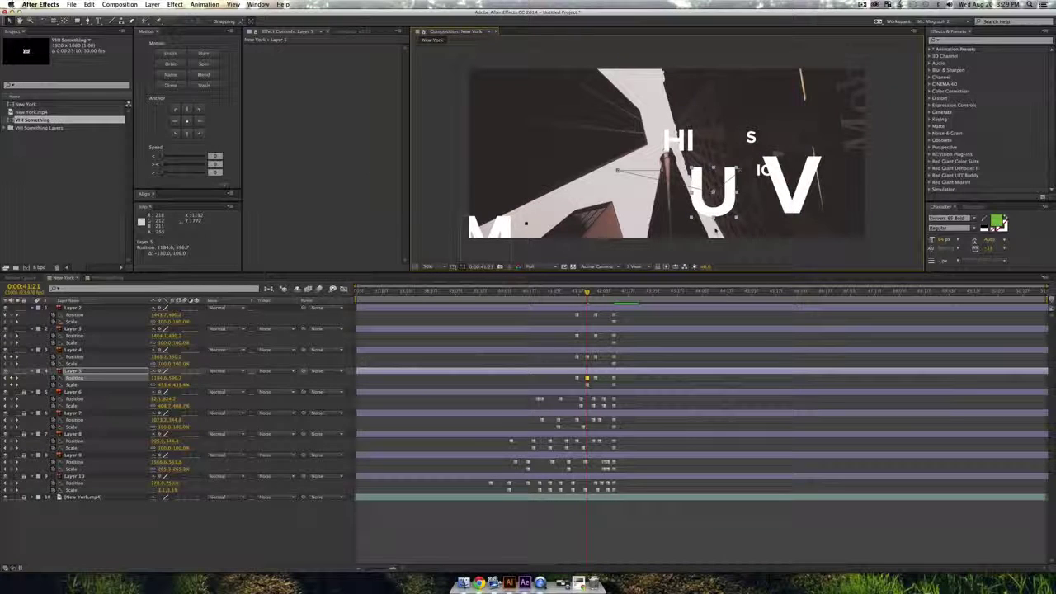
- Move Layer 5 to 436.6, 490.7 at 0:00:41:06; at 0:00:41:10, reduce it to about 284% and move it to 238.6, 106.7
{"action": "left_click_drag", "start_coordinate": [587, 292], "coordinate": [560, 294]}
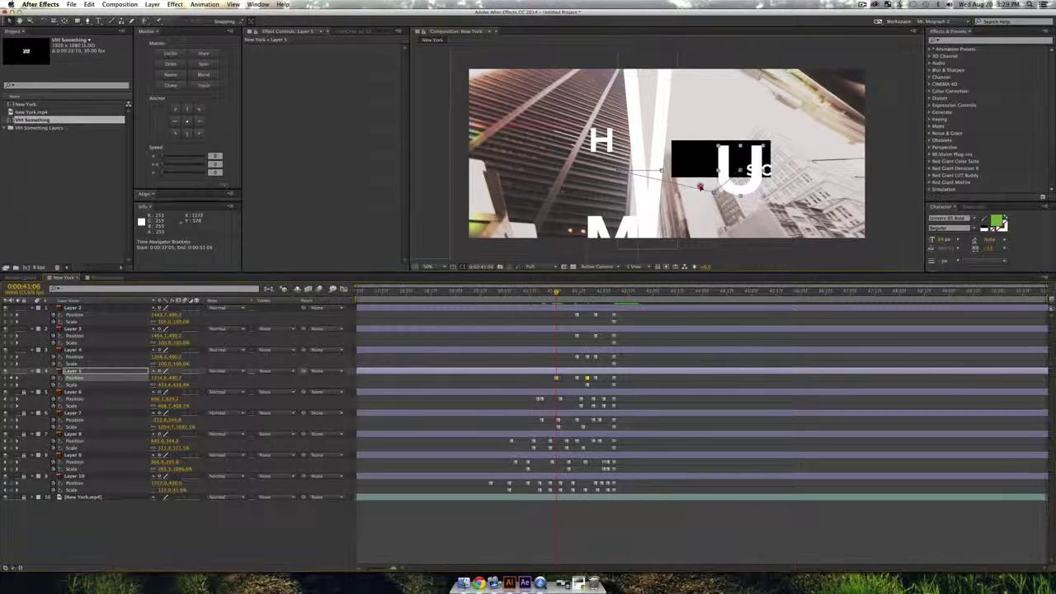
{"action": "left_click_drag", "start_coordinate": [728, 169], "coordinate": [551, 186]}
{"action": "left_click_drag", "start_coordinate": [556, 292], "coordinate": [566, 295]}
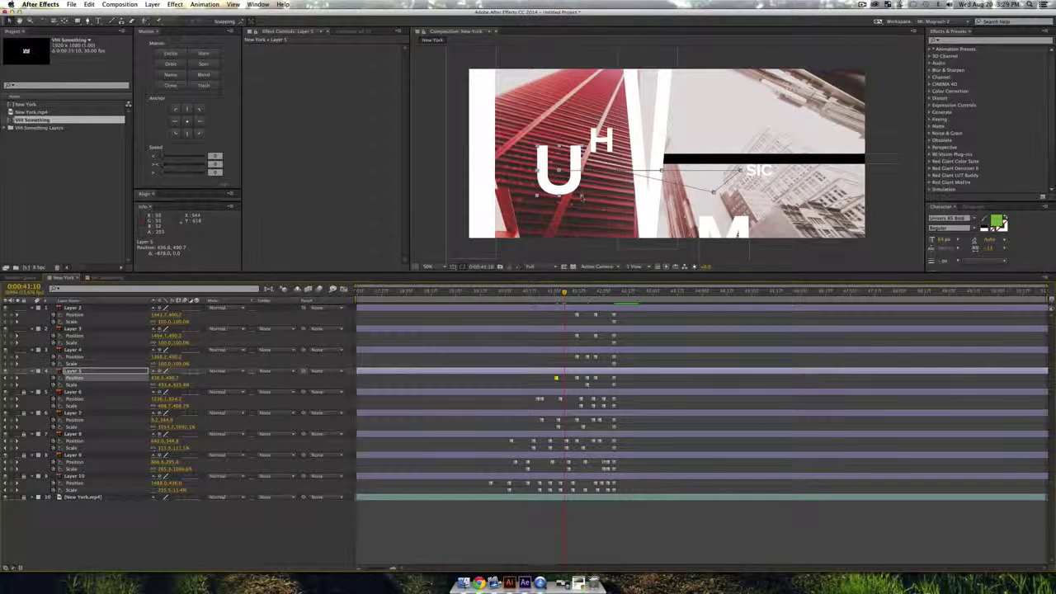
{"action": "left_click_drag", "start_coordinate": [577, 174], "coordinate": [516, 76]}
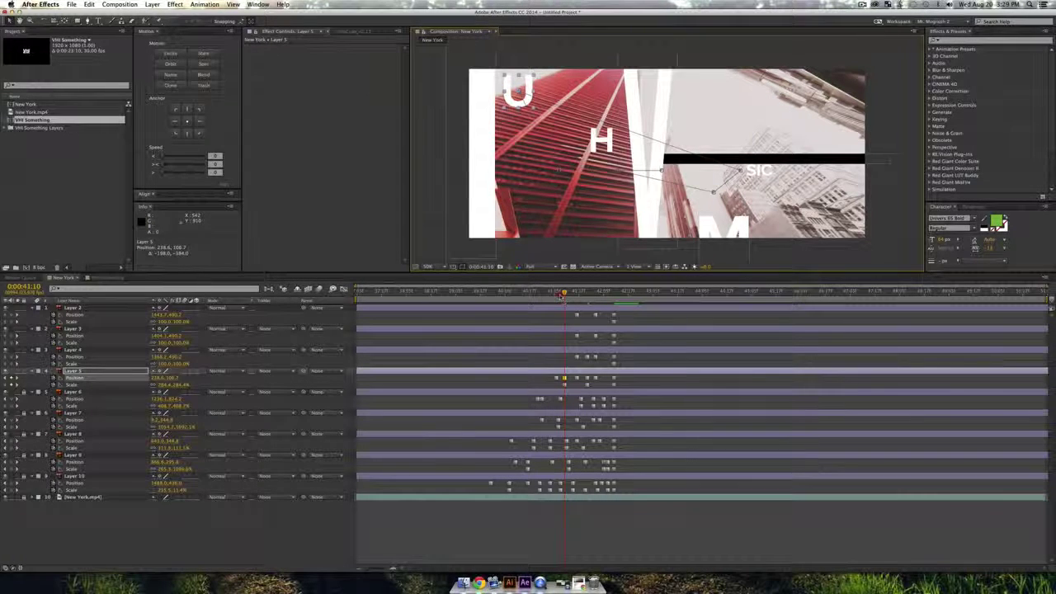
- Move Layer 4 up to 1368.2, 122.2 at 0:00:41:07; at 0:00:41:11, enlarge it to about 308% and move it to 1648.2, 296.2
{"action": "left_click_drag", "start_coordinate": [562, 294], "coordinate": [558, 294]}
{"action": "left_click_drag", "start_coordinate": [758, 170], "coordinate": [750, 96]}
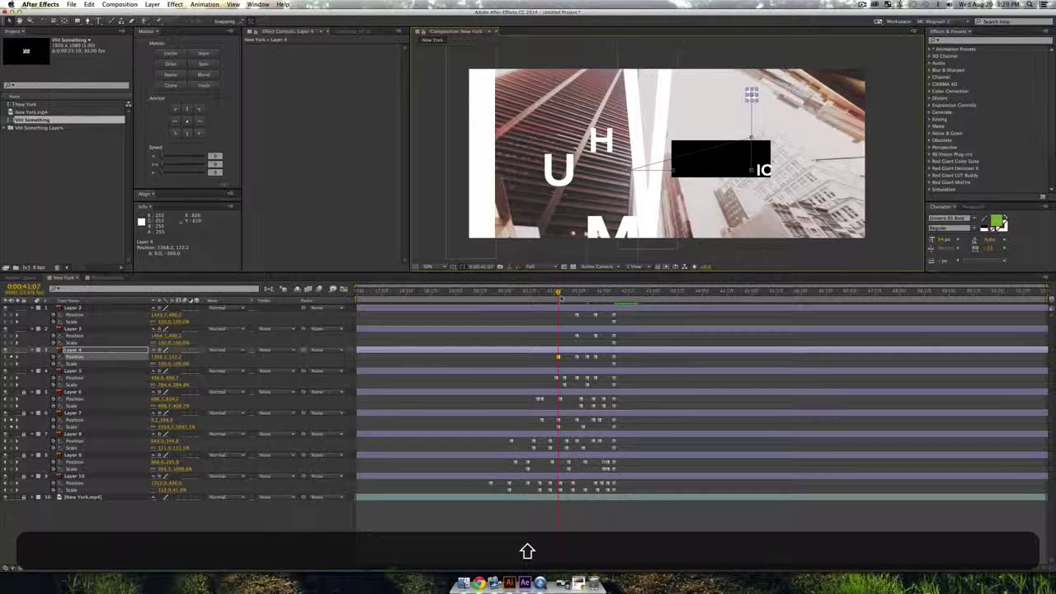
{"action": "left_click_drag", "start_coordinate": [561, 296], "coordinate": [566, 295]}
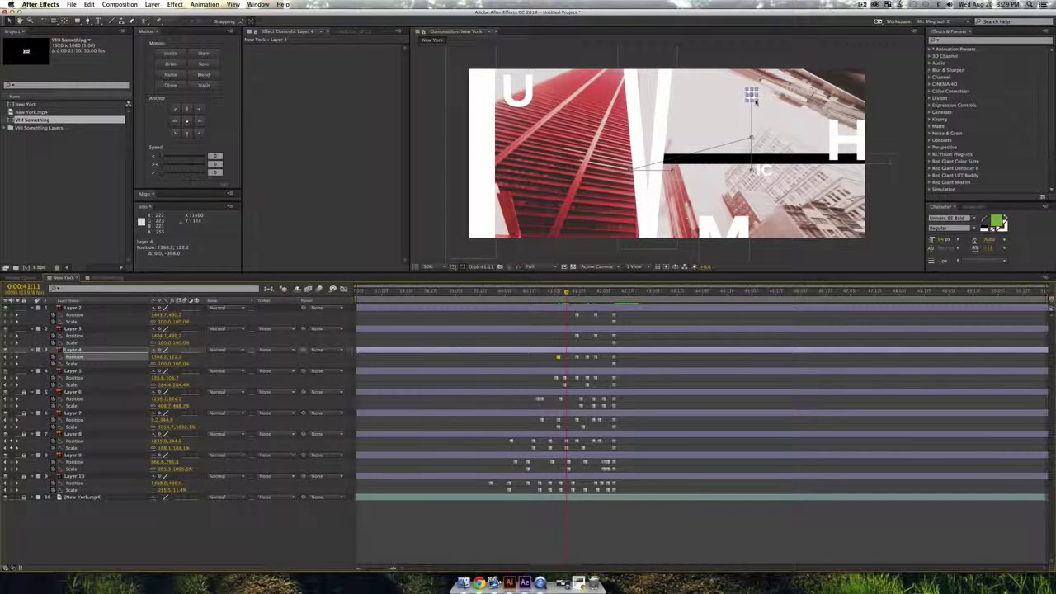
{"action": "left_click_drag", "start_coordinate": [755, 101], "coordinate": [817, 137]}
- Enlarge and reposition Layers 2 and 3 at 0:00:41:07; at 0:00:41:05, move both past the frame's right edge, with Layer 3 at 2118.1, 754.2
{"action": "left_click", "coordinate": [559, 294]}
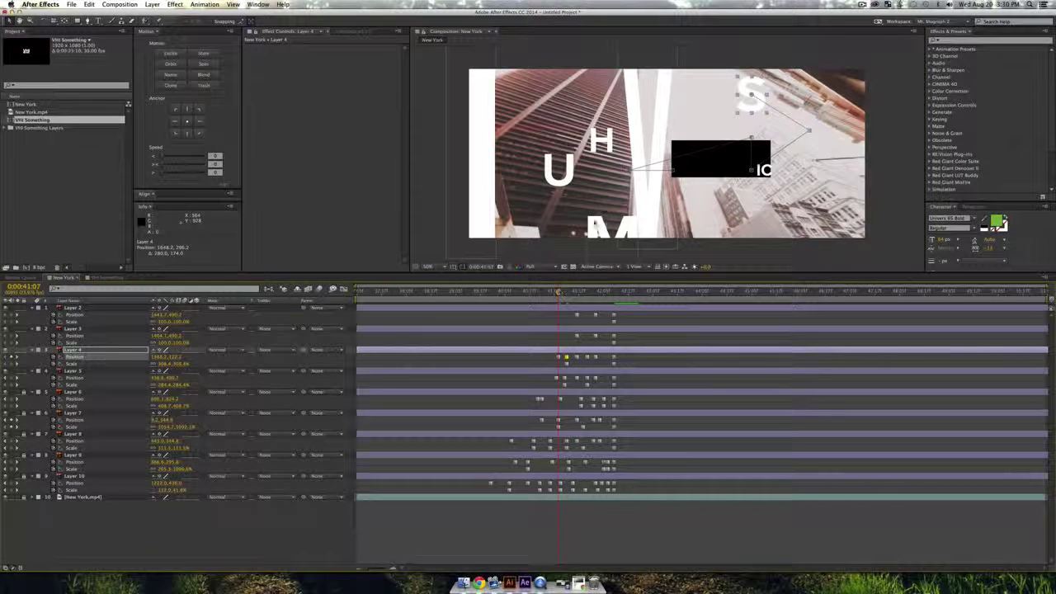
{"action": "left_click", "coordinate": [764, 170]}
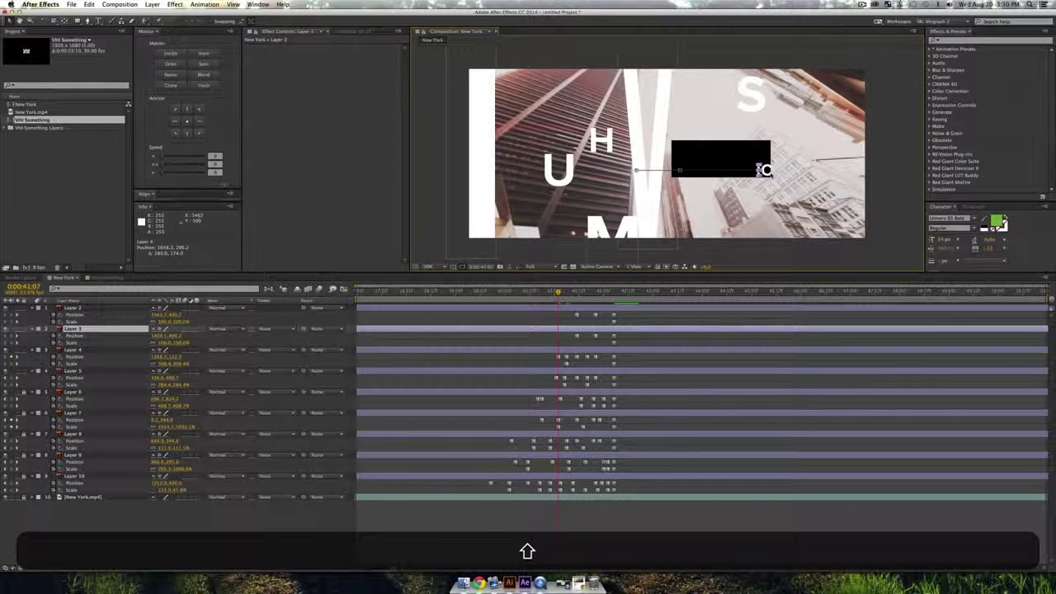
{"action": "left_click", "coordinate": [764, 170], "text": "shift"}
{"action": "left_click_drag", "start_coordinate": [767, 173], "coordinate": [903, 236]}
{"action": "left_click", "coordinate": [554, 293]}
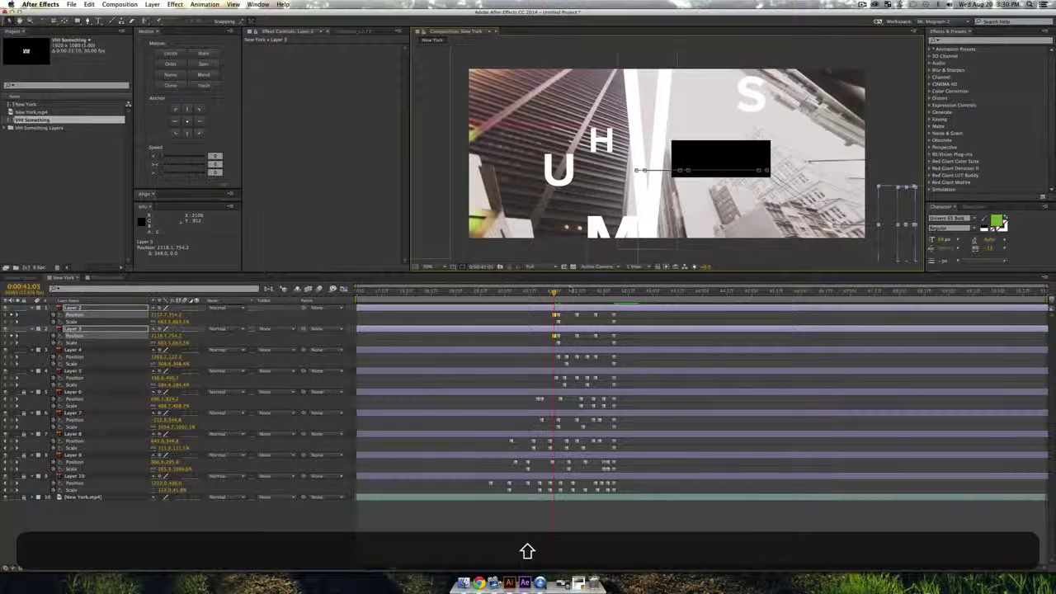
- At 0:00:40:08, move Layer 4 above the frame to 1368.2, -125.8 and Layer 5 to 436.6, -133.3, and deselect
{"action": "left_click_drag", "start_coordinate": [570, 290], "coordinate": [510, 297]}
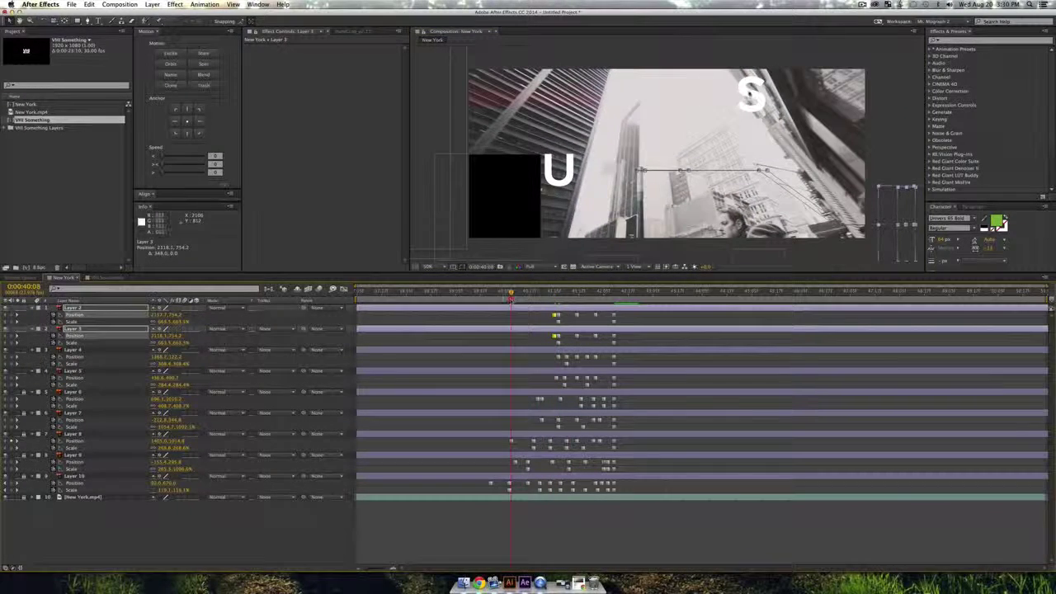
{"action": "left_click_drag", "start_coordinate": [755, 89], "coordinate": [756, 38]}
{"action": "left_click_drag", "start_coordinate": [558, 169], "coordinate": [571, 58]}
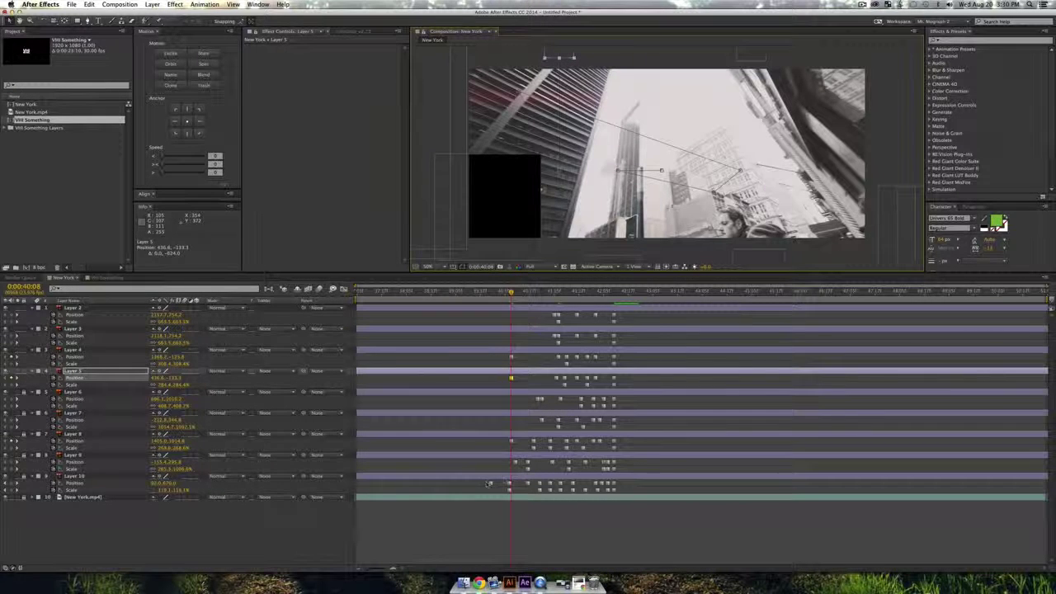
{"action": "left_click", "coordinate": [637, 494]}
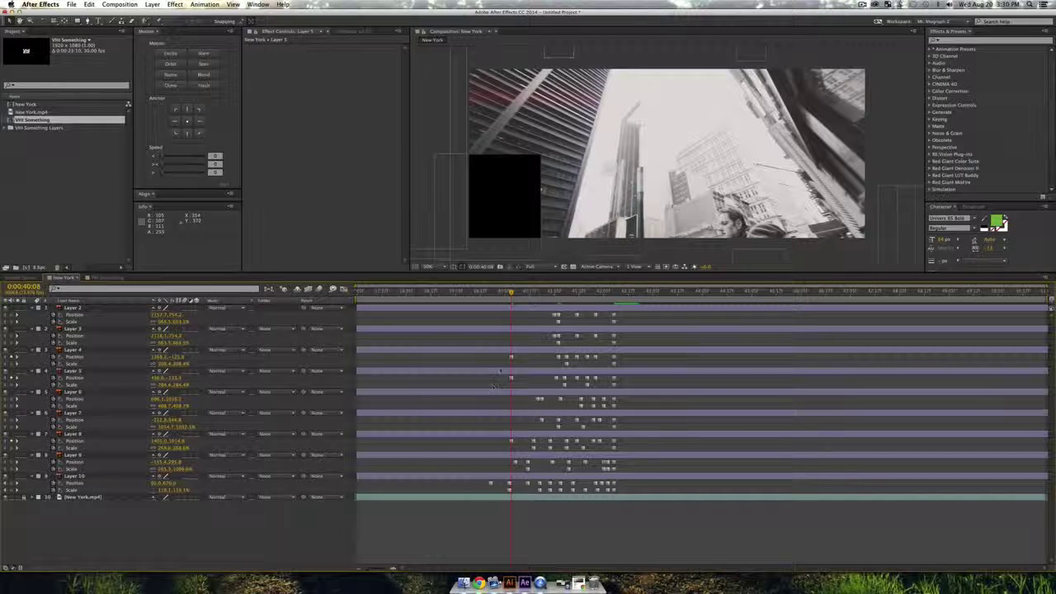
- Shift the first Position keyframes of Layers 4 and 5 later, compress Layers 7 to 10's keyframes toward their end, and preview from 0:00:40:14
{"action": "left_click_drag", "start_coordinate": [502, 355], "coordinate": [517, 381]}
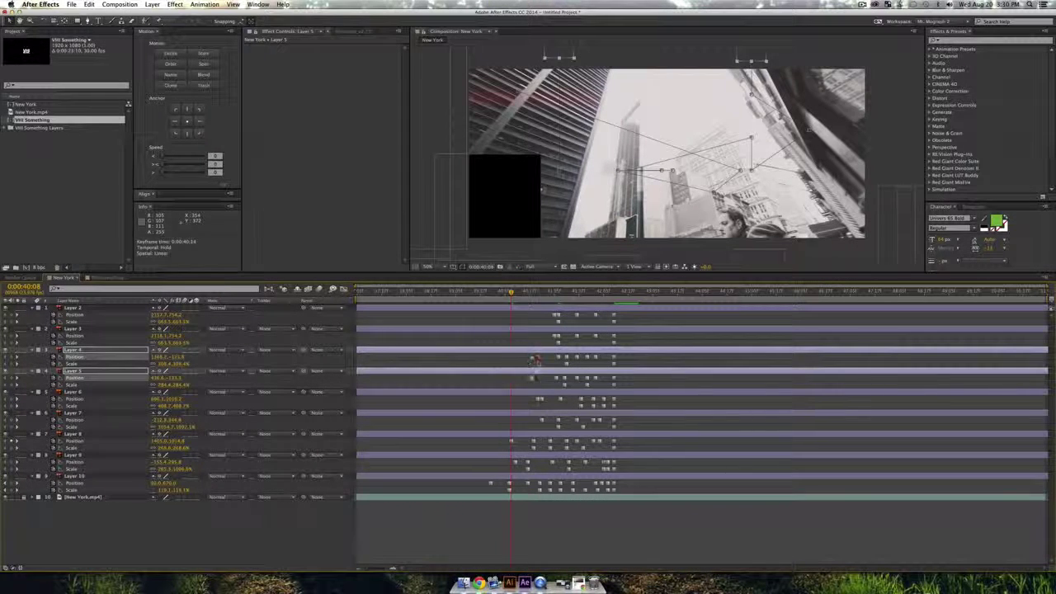
{"action": "left_click_drag", "start_coordinate": [464, 415], "coordinate": [621, 497]}
{"action": "left_click_drag", "start_coordinate": [491, 486], "coordinate": [539, 487]}
{"action": "mouse_move", "coordinate": [532, 293]}
{"action": "left_mouse_down"}
{"action": "mouse_move", "coordinate": [551, 298]}
{"action": "mouse_move", "coordinate": [524, 308]}
{"action": "left_mouse_up"}
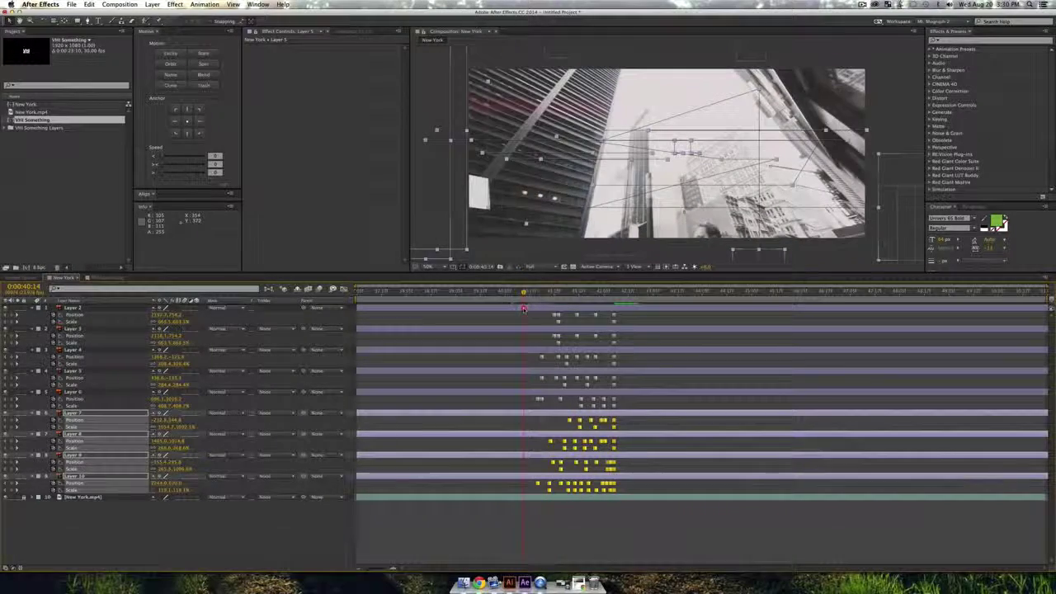
{"action": "key", "text": "space"}
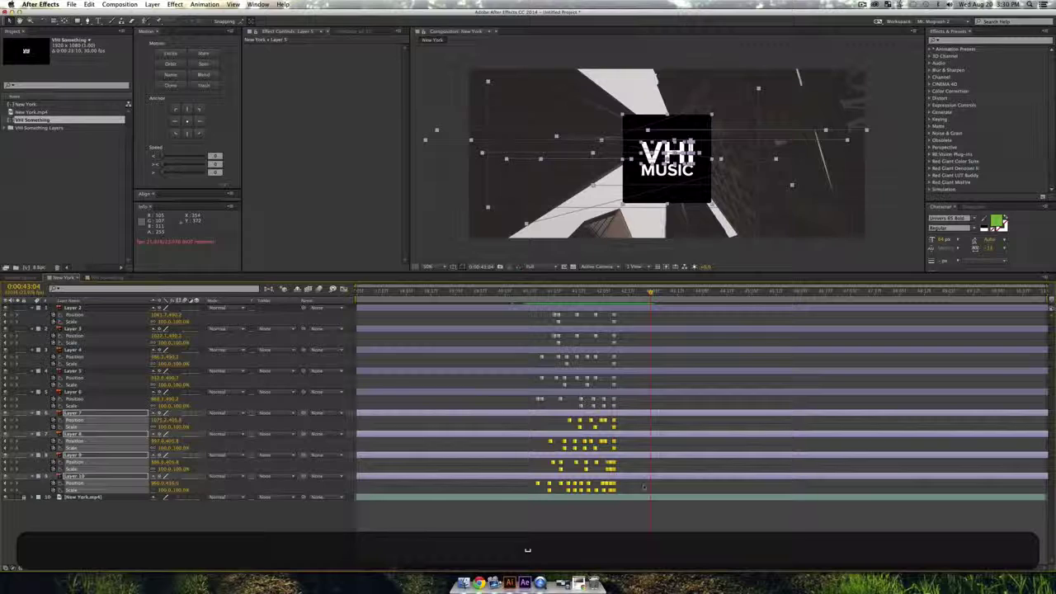
- Stretch all keyframes of Layers 2 to 10 so they begin at about 0:00:39:16, preview the animation, and deselect
{"action": "left_click_drag", "start_coordinate": [642, 490], "coordinate": [505, 302]}
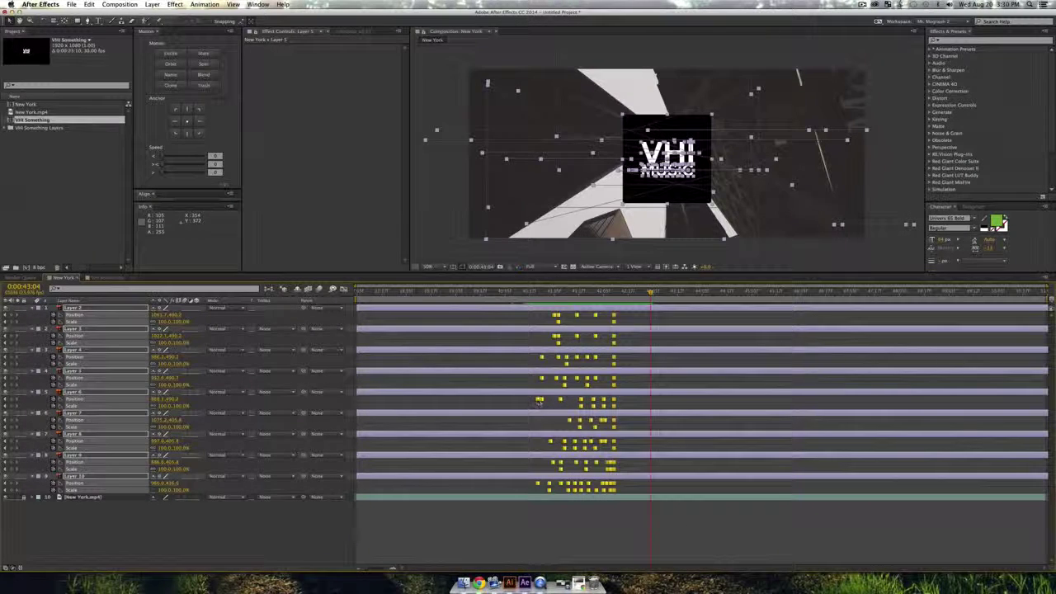
{"action": "left_click_drag", "start_coordinate": [539, 402], "coordinate": [479, 398]}
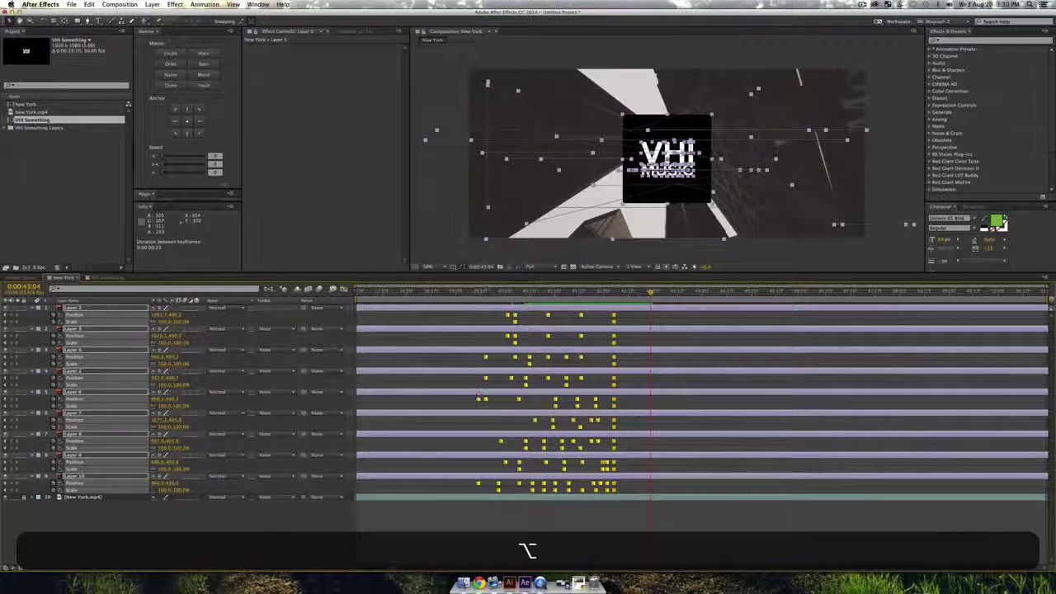
{"action": "left_click_drag", "start_coordinate": [487, 292], "coordinate": [479, 292]}
{"action": "key", "text": "space"}
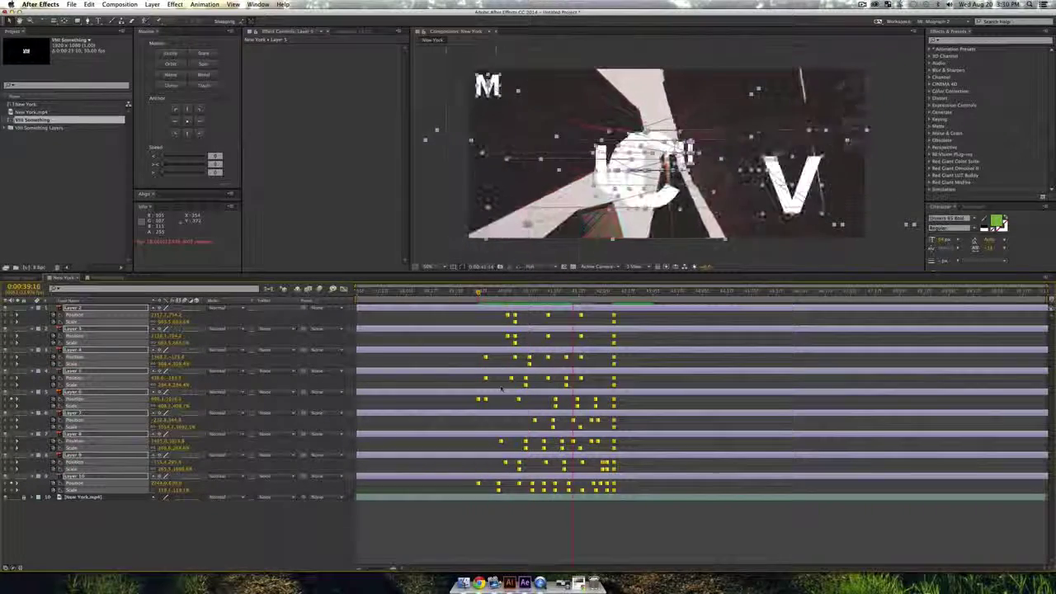
{"action": "key", "text": "space"}
{"action": "key", "text": "super+shift+a"}
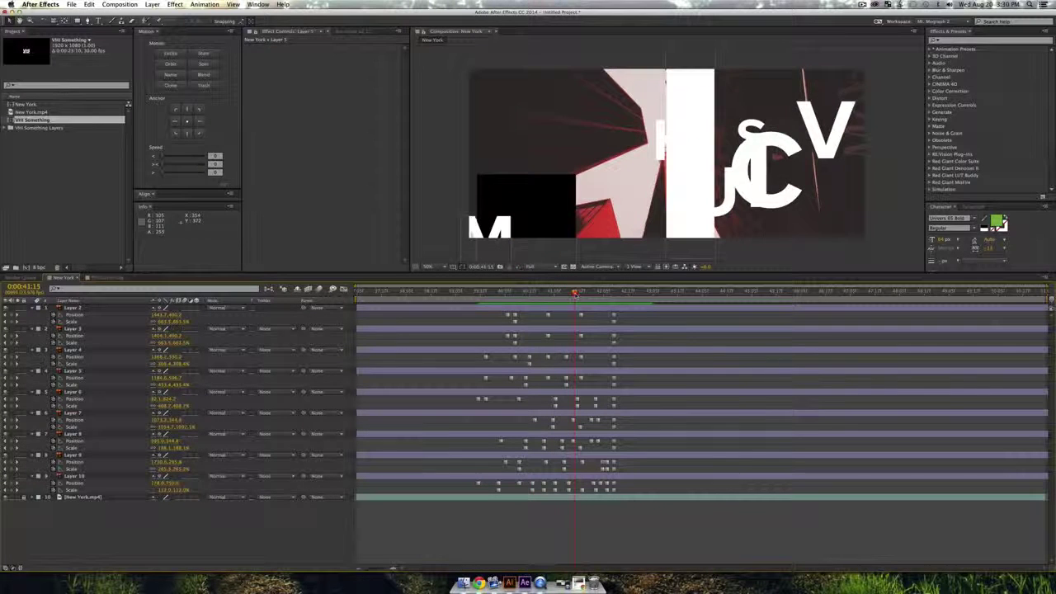
- At 0:00:41:15, reduce Layer 2 to about 203% at 1843.7, 490.2 and Layer 3 to about 200%, and preview
{"action": "left_click", "coordinate": [756, 185]}
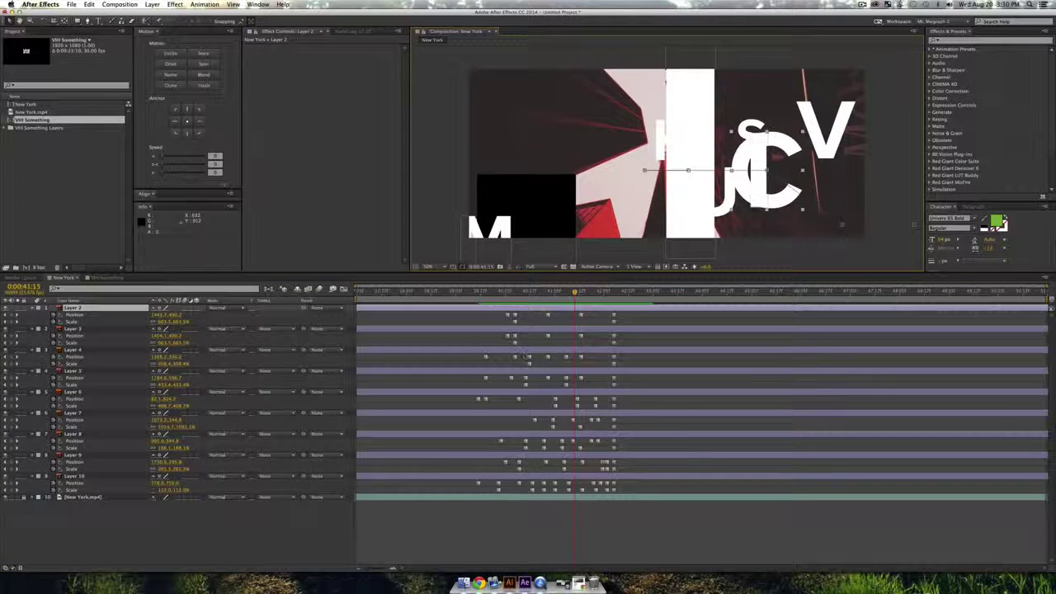
{"action": "left_click_drag", "start_coordinate": [165, 322], "coordinate": [3, 350]}
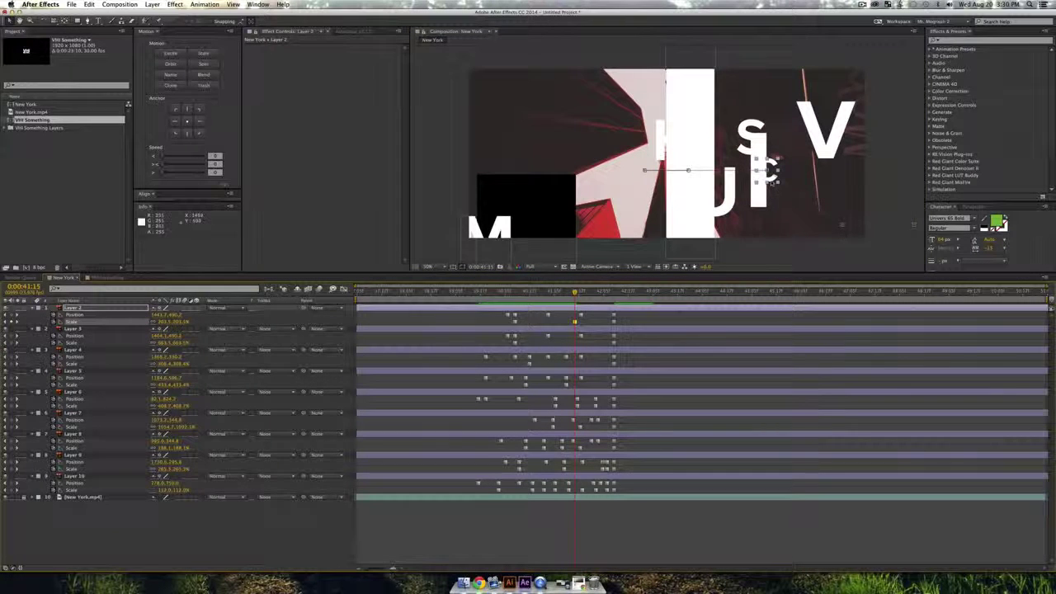
{"action": "left_click_drag", "start_coordinate": [768, 171], "coordinate": [850, 171]}
{"action": "left_click", "coordinate": [756, 194]}
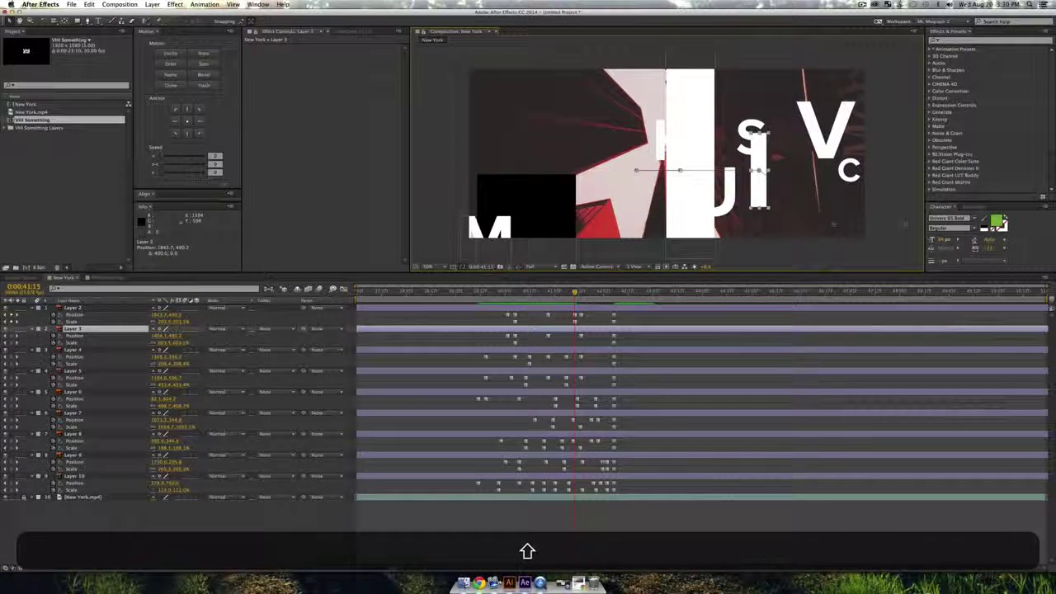
{"action": "left_click_drag", "start_coordinate": [165, 343], "coordinate": [2, 369]}
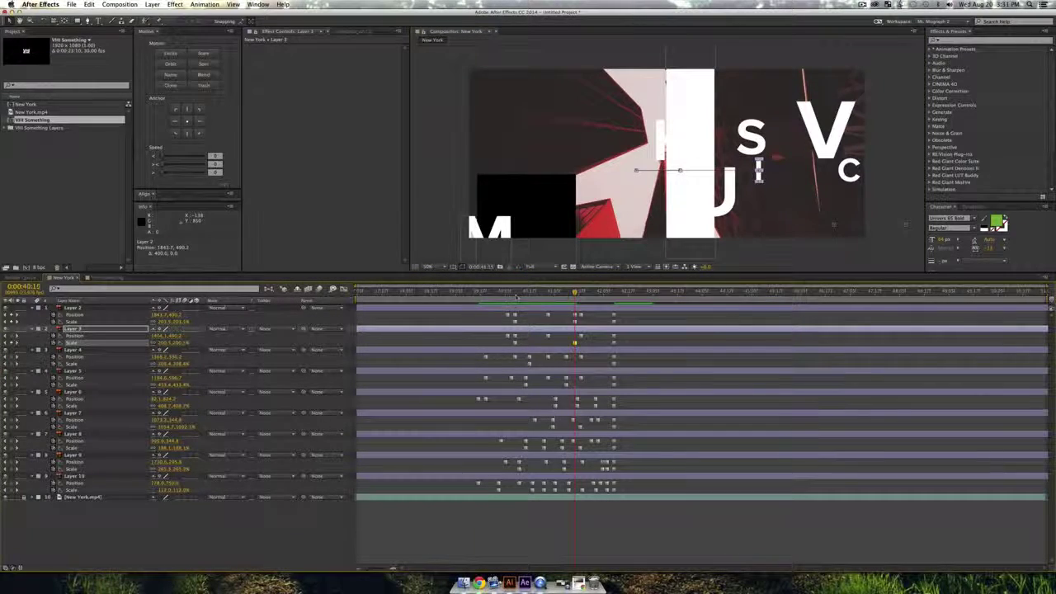
{"action": "key", "text": "space"}
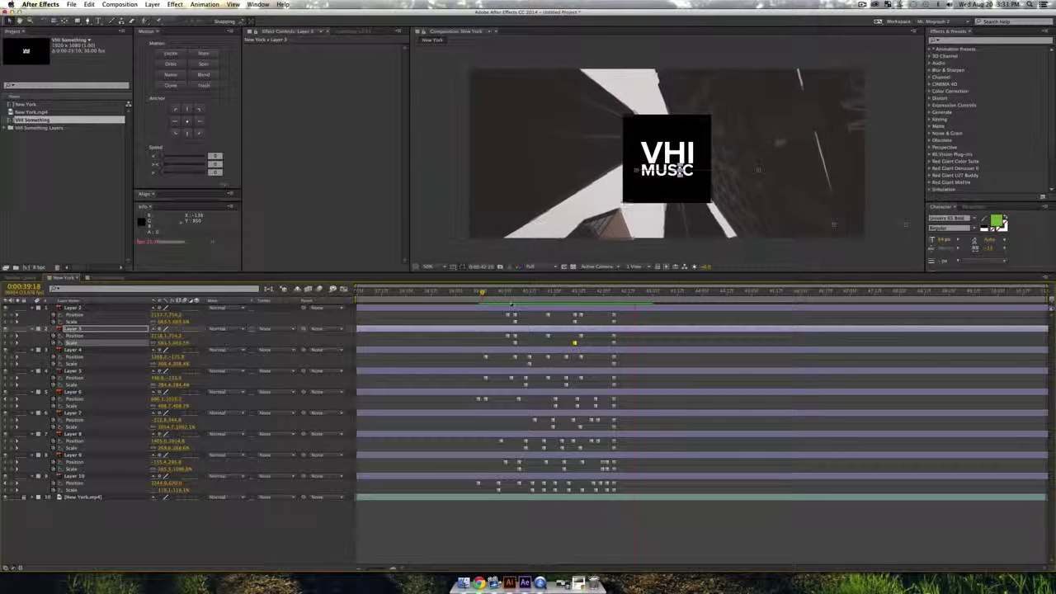
{"action": "key", "text": "space"}
- Stretch the later keyframes of Layers 7 to 10 so they end at about 0:00:42:21, preview the result, and deselect
{"action": "left_click_drag", "start_coordinate": [627, 490], "coordinate": [636, 425]}
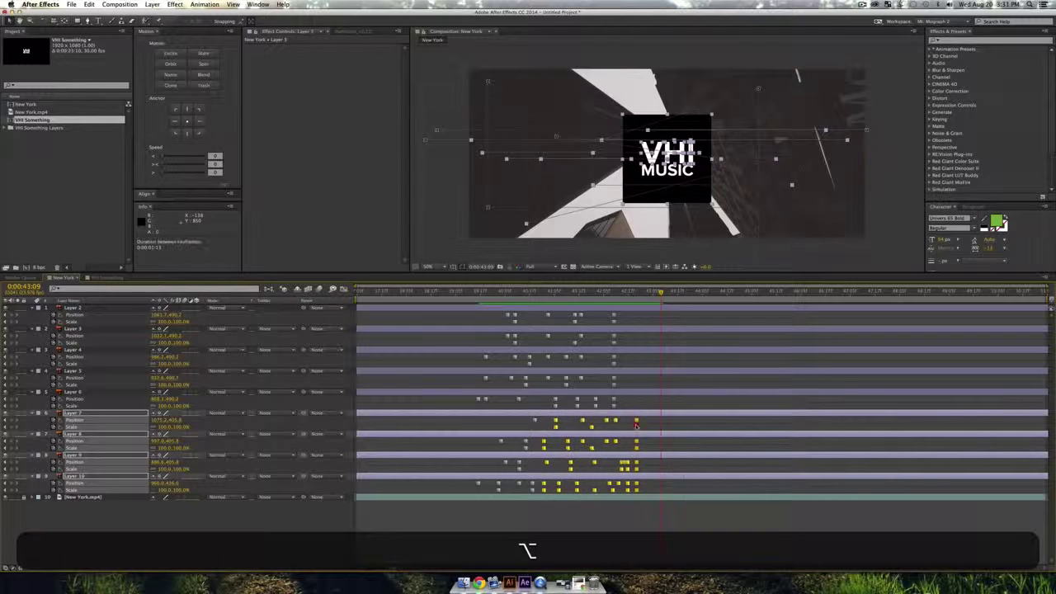
{"action": "key", "text": "space"}
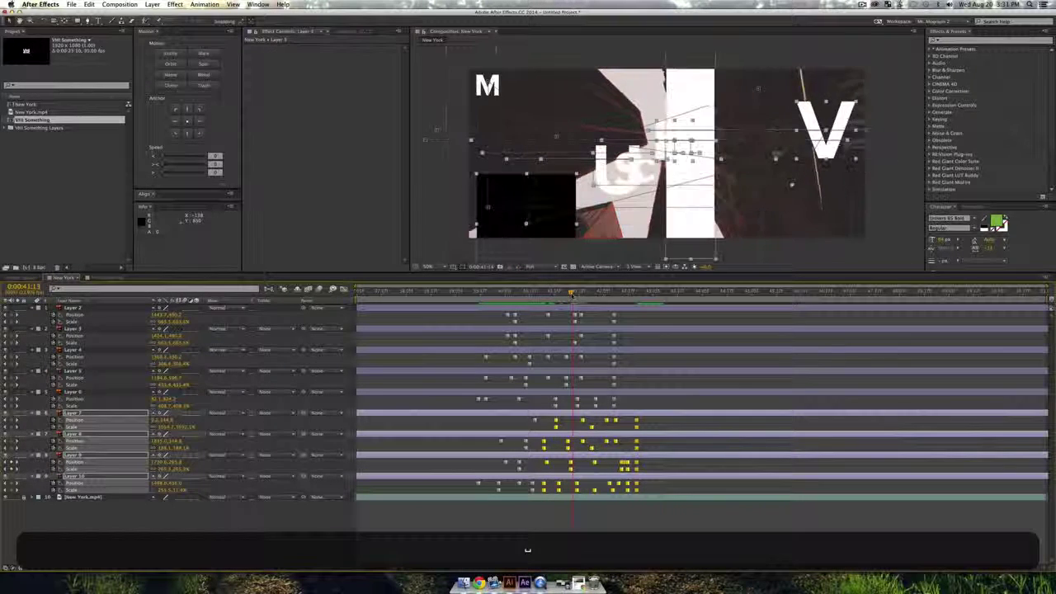
{"action": "key", "text": "space"}
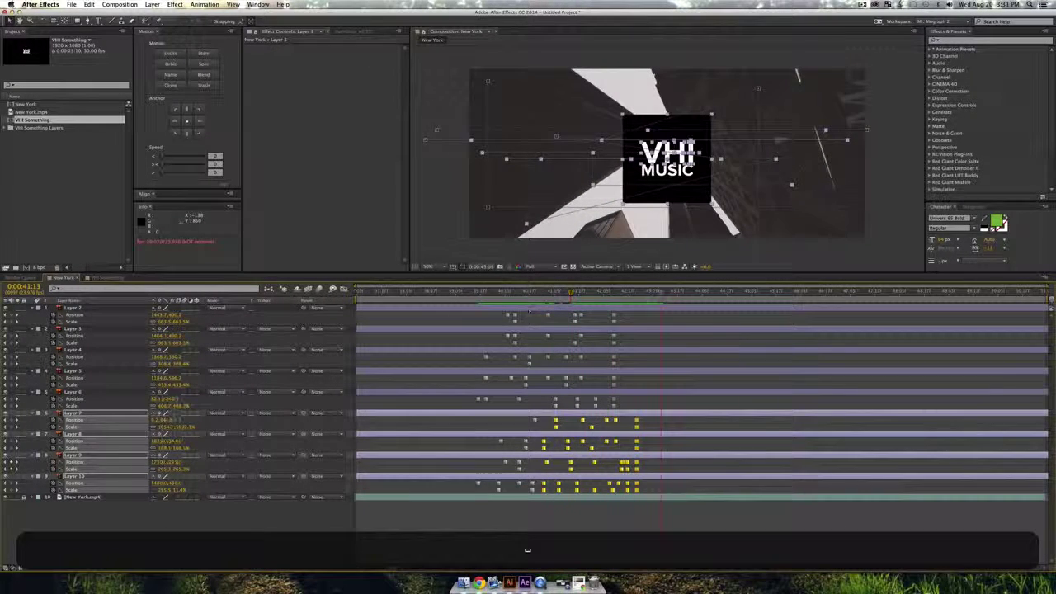
{"action": "left_click", "coordinate": [479, 321]}
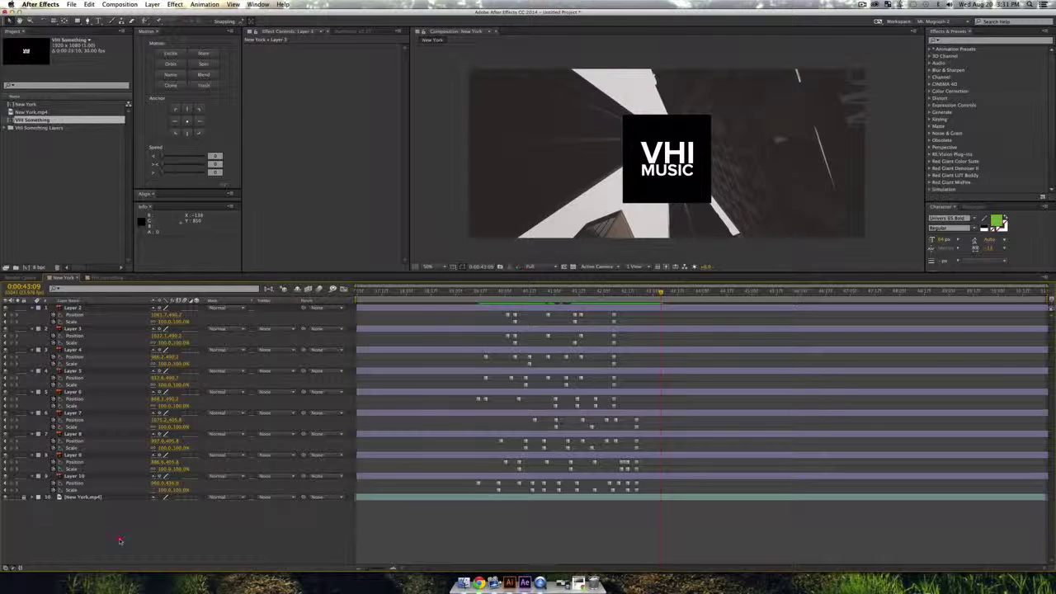
- Create a null object and parent Layers 2 through 10 to it
{"action": "key", "text": "alt+shift"}
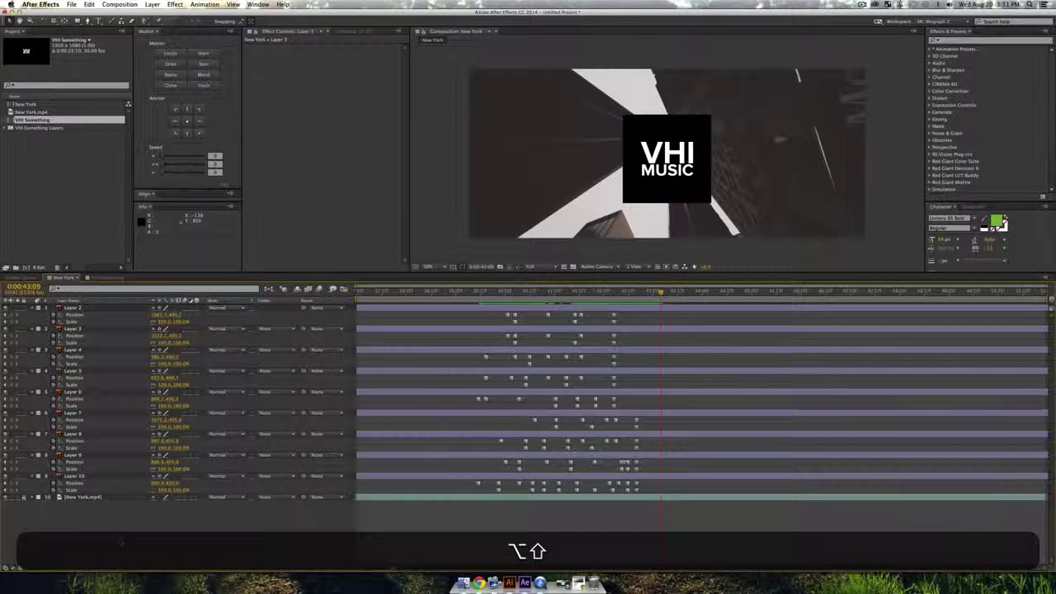
{"action": "key", "text": "alt+shift+super+u"}
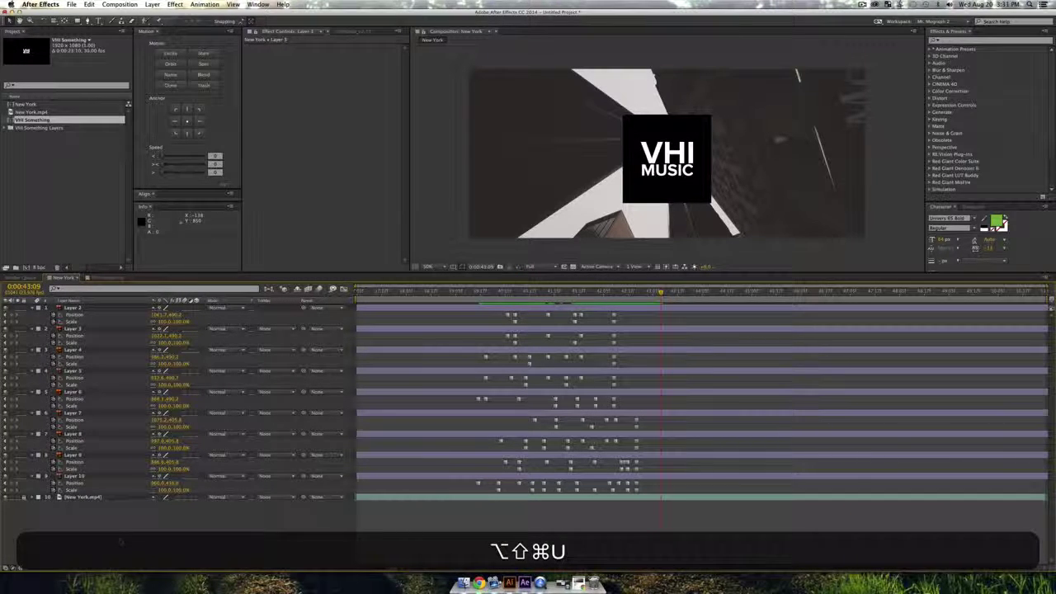
{"action": "key", "text": "alt+shift+super+y"}
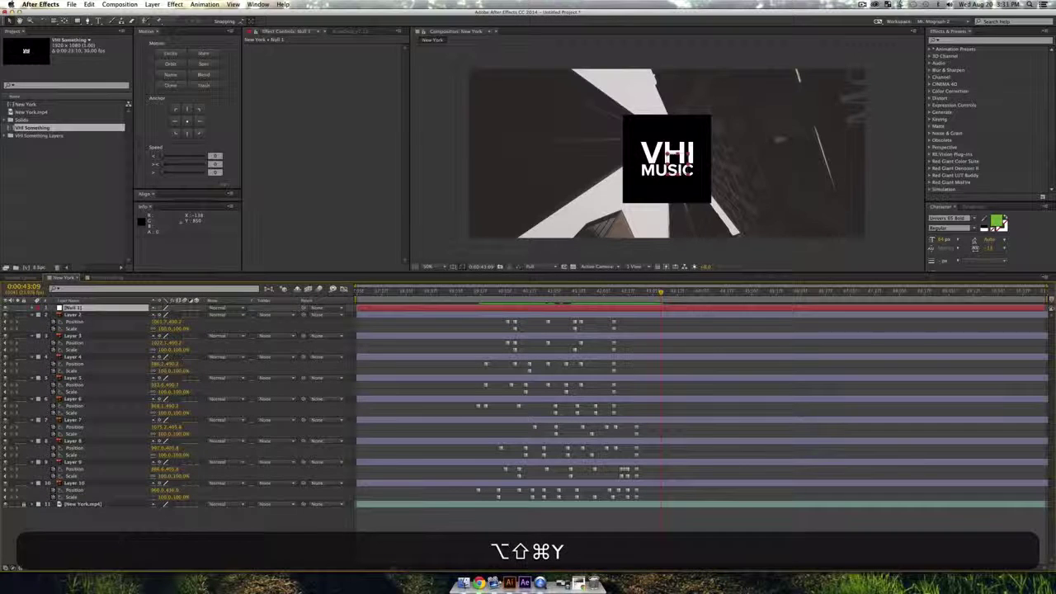
{"action": "left_click", "coordinate": [73, 484]}
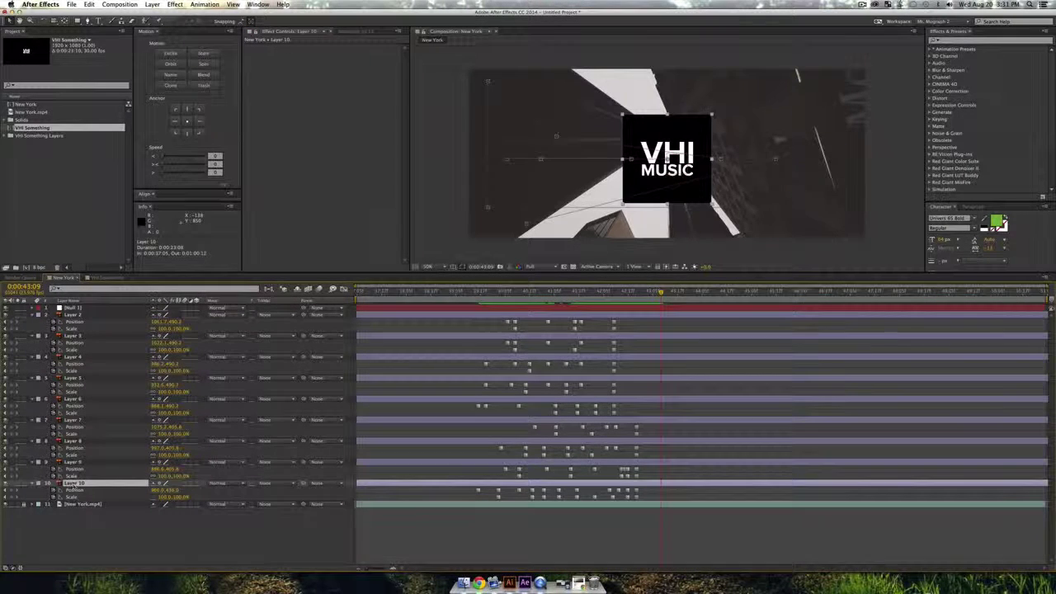
{"action": "left_click", "coordinate": [87, 316], "text": "shift"}
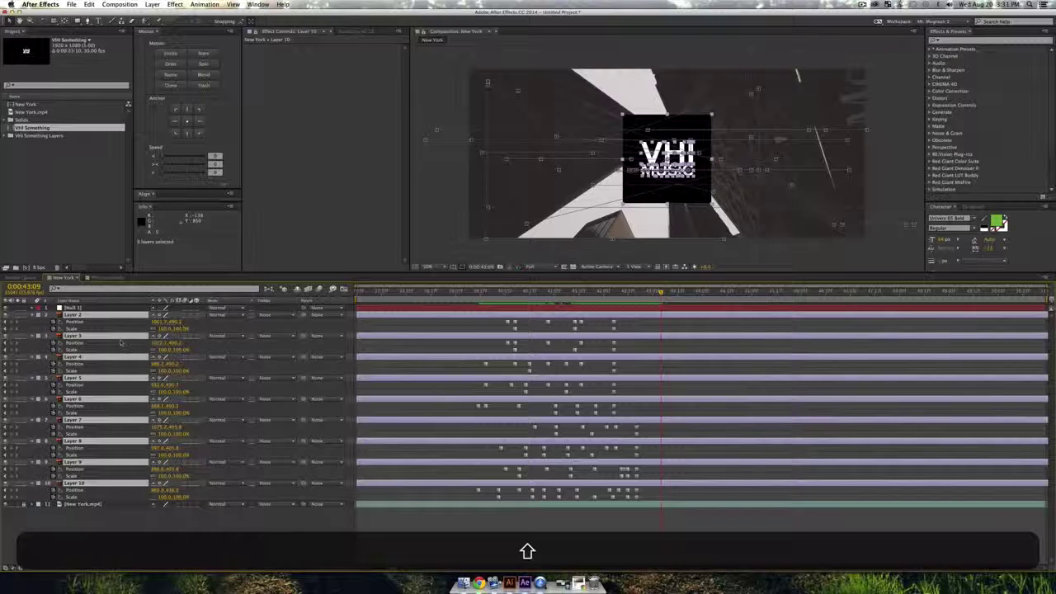
{"action": "left_click_drag", "start_coordinate": [305, 315], "coordinate": [91, 309]}
- Keyframe the null's Scale and Position at about 0:00:42:02, and add unchanged keyframes for both at 0:00:42:10
{"action": "left_click", "coordinate": [92, 308]}
{"action": "key", "text": "s"}
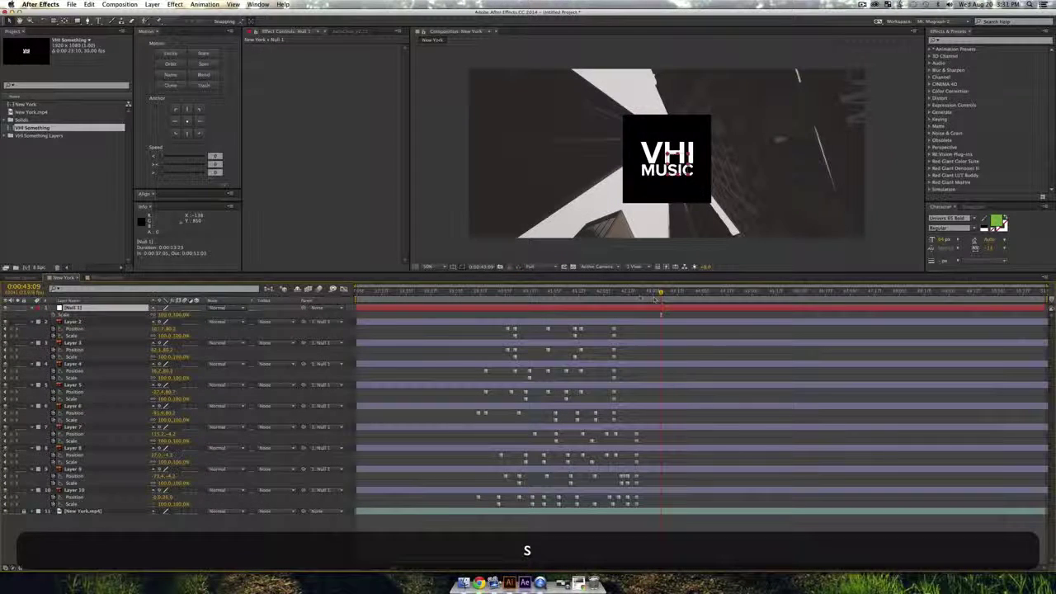
{"action": "left_click_drag", "start_coordinate": [637, 292], "coordinate": [610, 293]}
{"action": "left_click", "coordinate": [53, 315]}
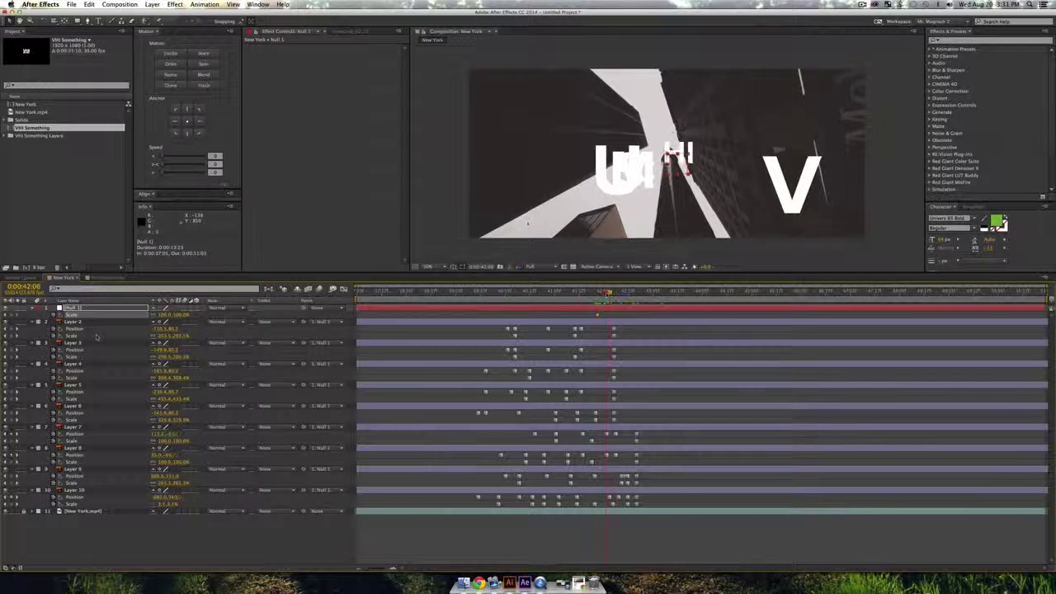
{"action": "key", "text": "p"}
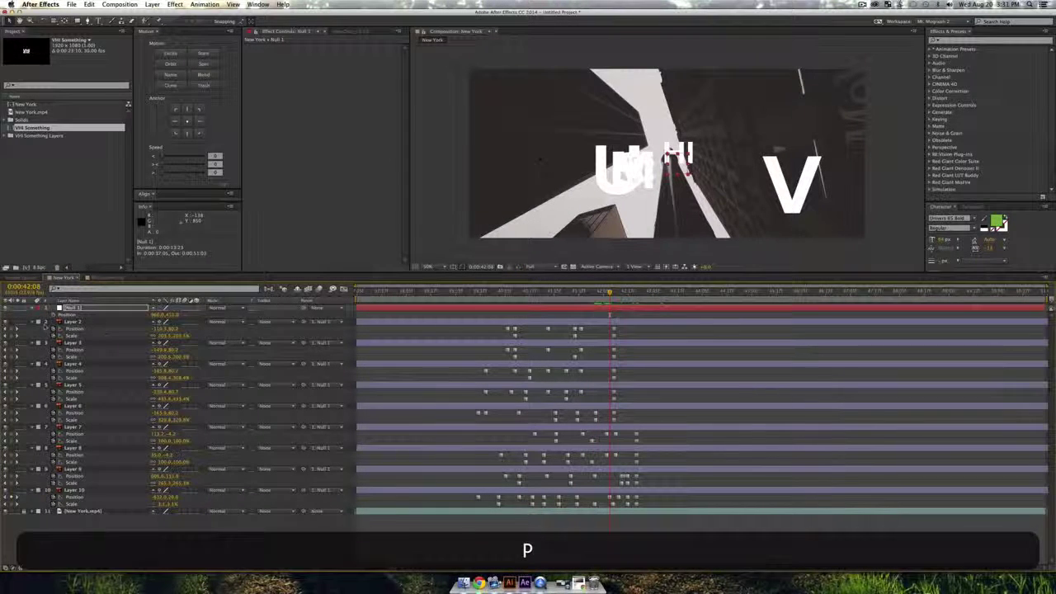
{"action": "key", "text": "u"}
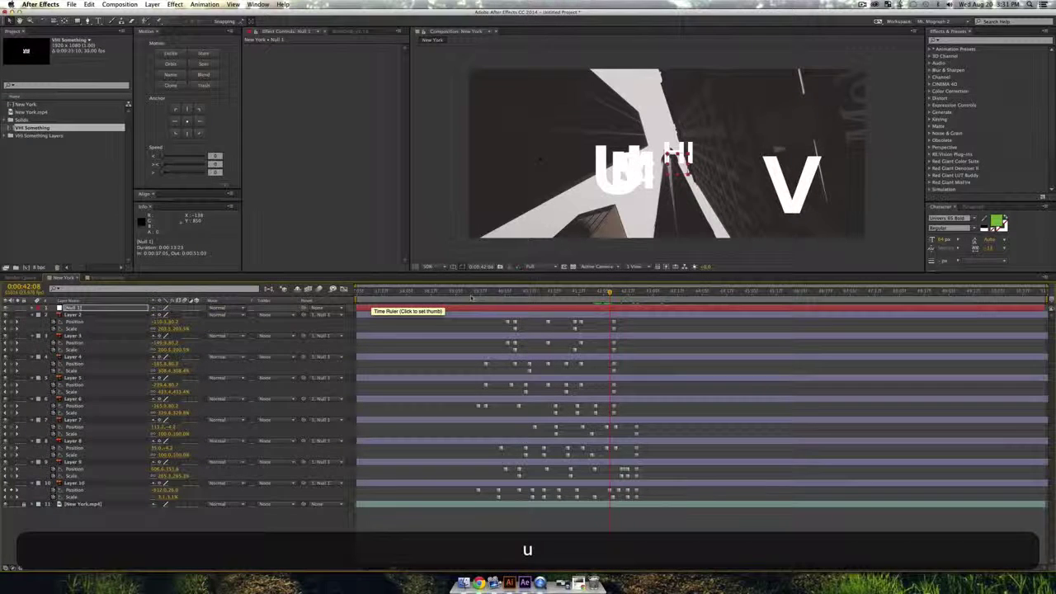
{"action": "key", "text": "u"}
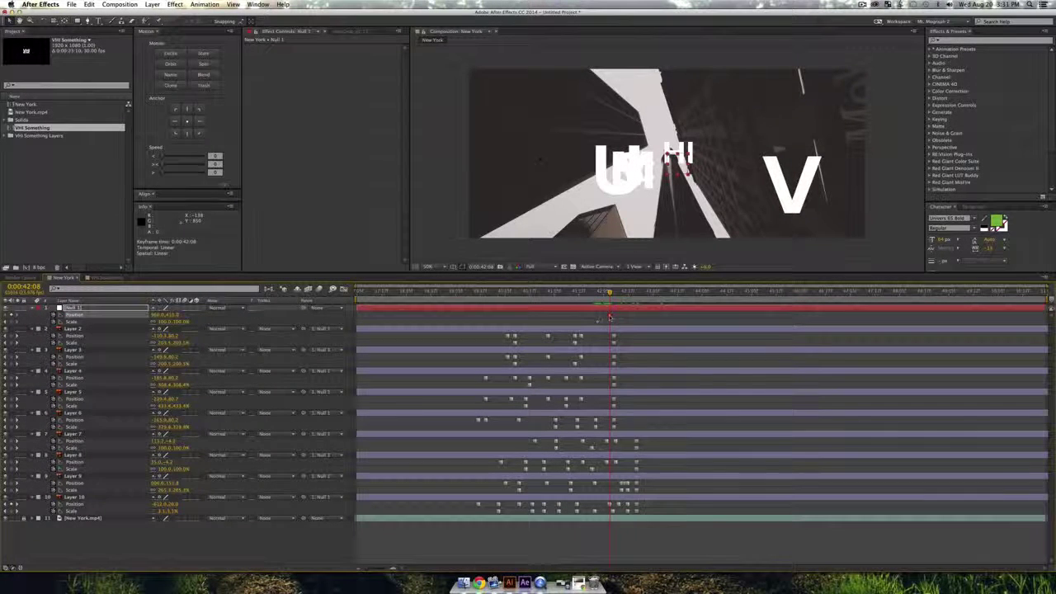
{"action": "left_click_drag", "start_coordinate": [609, 293], "coordinate": [613, 294]}
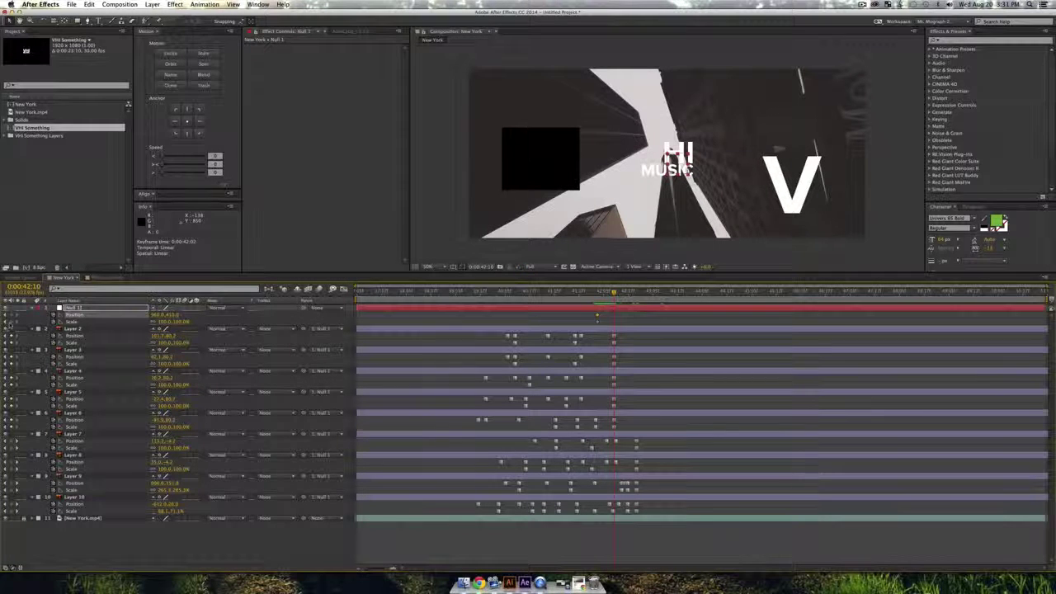
{"action": "left_click", "coordinate": [11, 322]}
- At 0:00:42:06, move the null to about 814, 410, scale it to 60%, and preview the animation
{"action": "left_click_drag", "start_coordinate": [609, 293], "coordinate": [606, 293]}
{"action": "left_click_drag", "start_coordinate": [155, 315], "coordinate": [43, 317]}
{"action": "left_click_drag", "start_coordinate": [185, 322], "coordinate": [155, 322]}
{"action": "left_click_drag", "start_coordinate": [649, 314], "coordinate": [596, 323]}
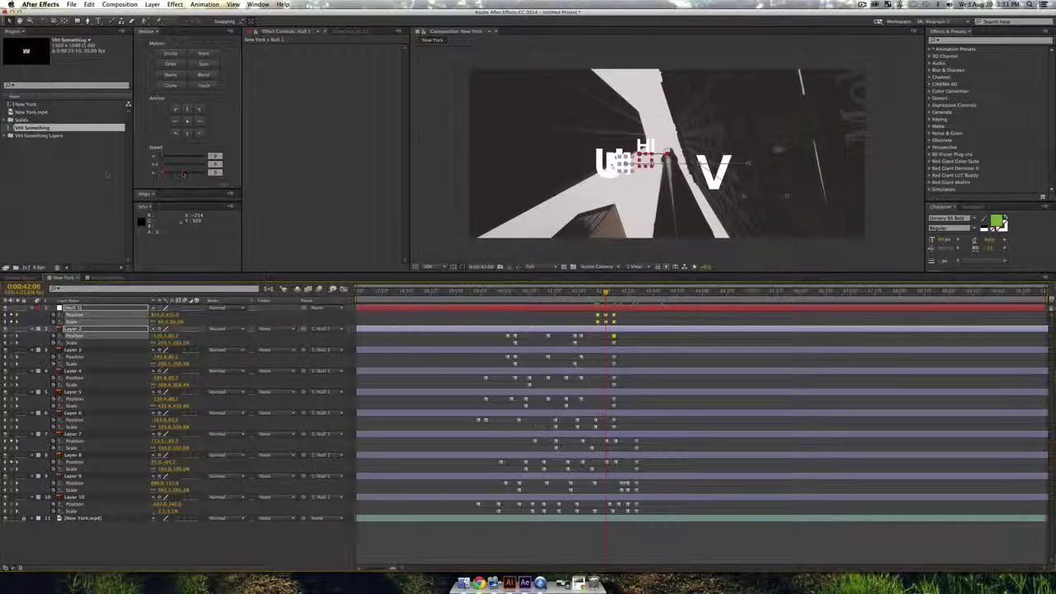
{"action": "left_click", "coordinate": [628, 316]}
{"action": "left_click_drag", "start_coordinate": [607, 292], "coordinate": [553, 294]}
{"action": "key", "text": "space"}
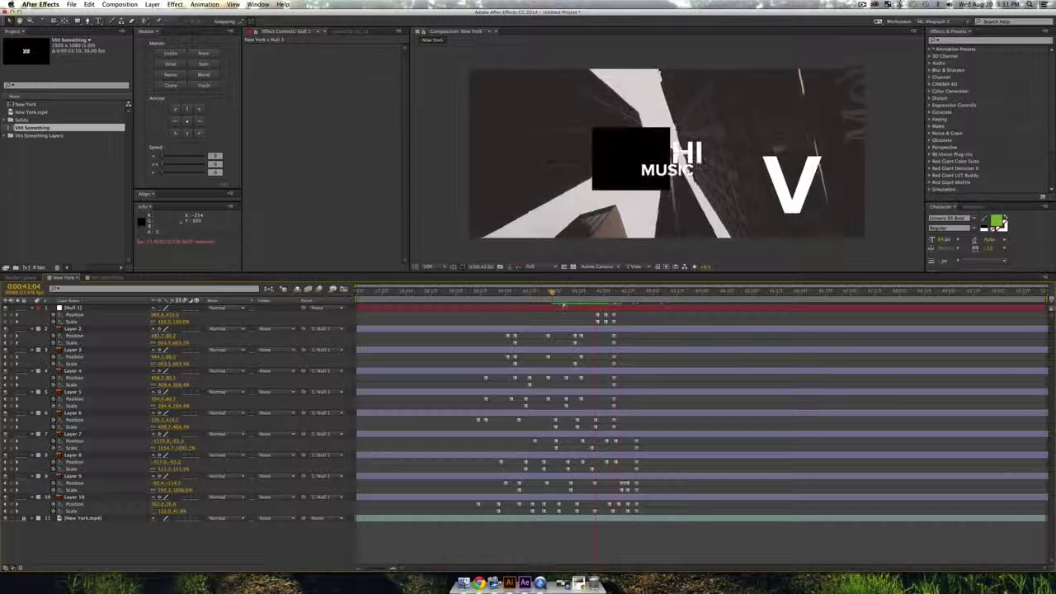
{"action": "key", "text": "space"}
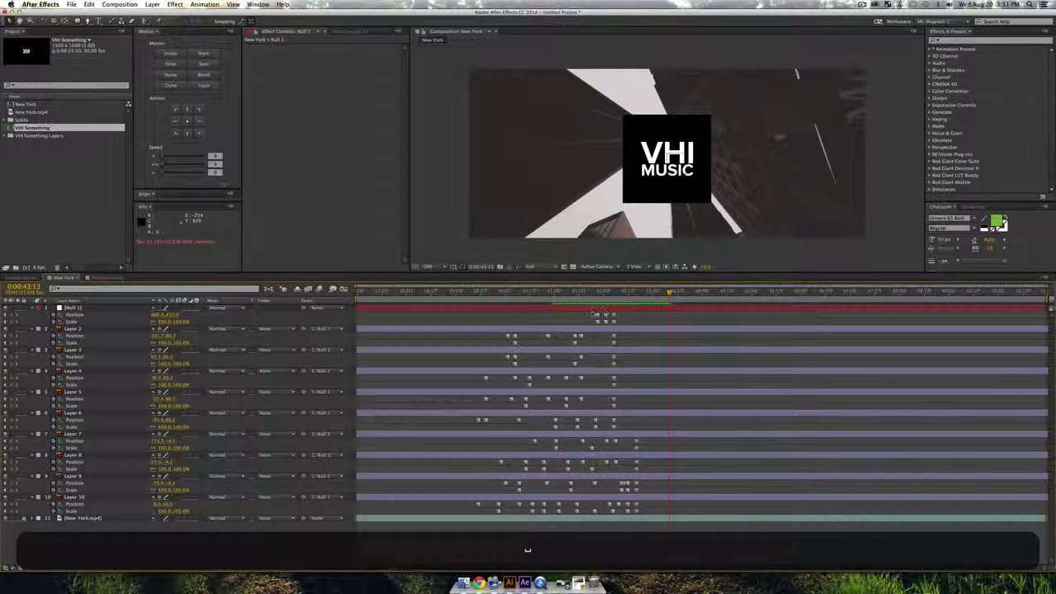
- Copy the null's six Position and Scale keyframes, paste them at about 0:00:40:18, and preview the animation
{"action": "left_click_drag", "start_coordinate": [624, 311], "coordinate": [589, 324]}
{"action": "key", "text": "super+c"}
{"action": "left_click", "coordinate": [533, 292]}
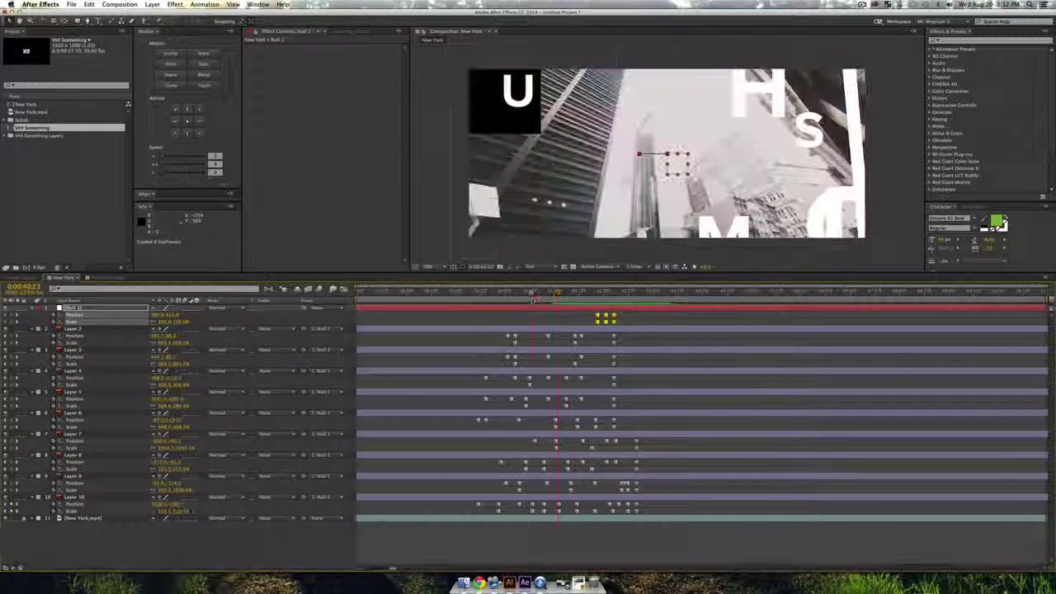
{"action": "key", "text": "super+v"}
{"action": "left_click", "coordinate": [479, 293]}
{"action": "key", "text": "space"}
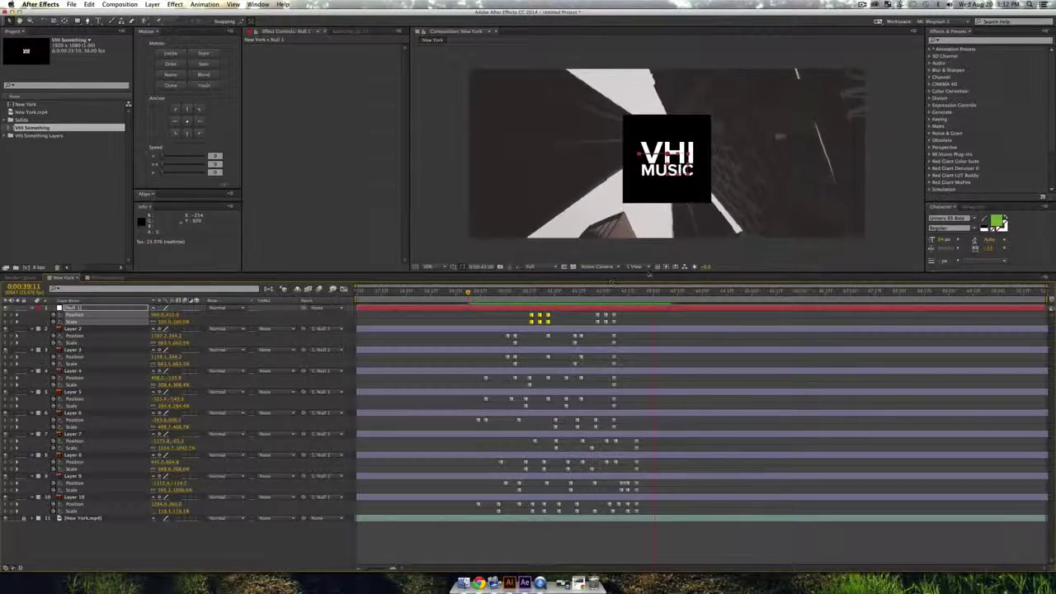
{"action": "key", "text": "space"}
- Paste the null's copied Position and Scale keyframes again at 0:00:42:19 and preview from 0:00:40:08
{"action": "left_click_drag", "start_coordinate": [641, 293], "coordinate": [633, 295]}
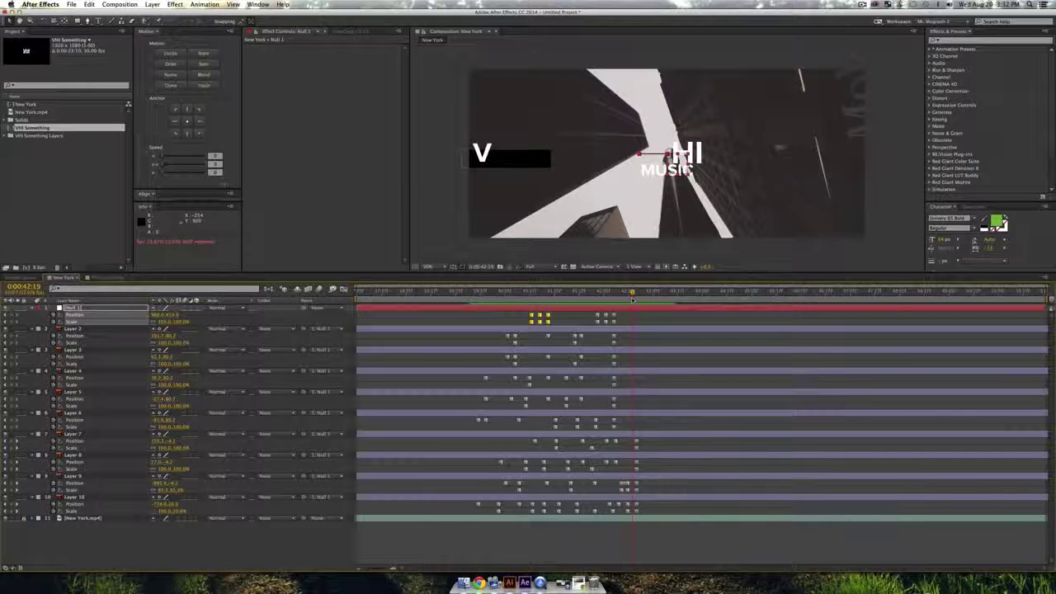
{"action": "key", "text": "super+v"}
{"action": "key", "text": "space"}
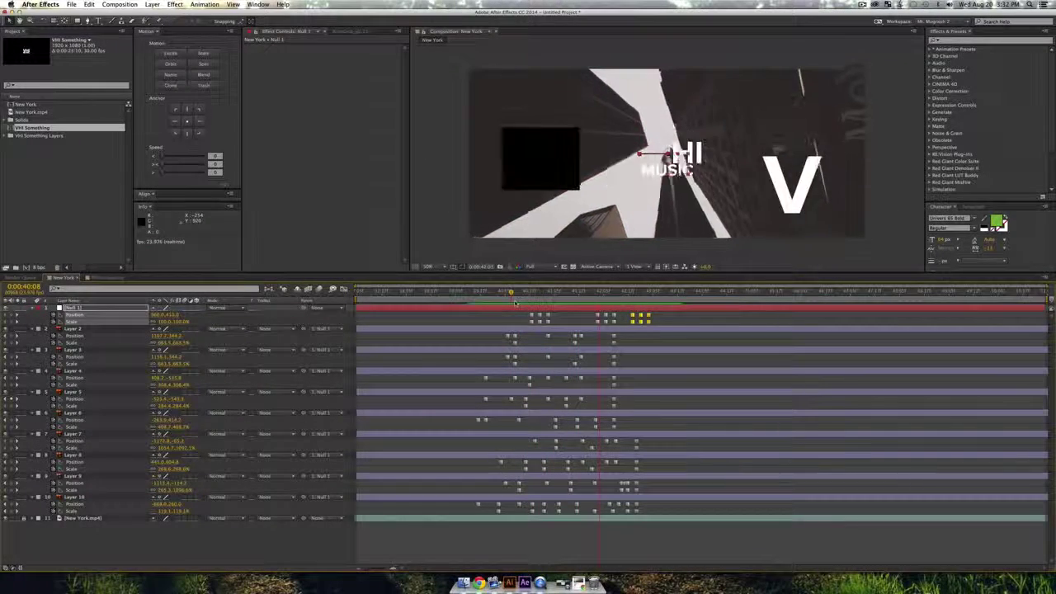
{"action": "key", "text": "space"}
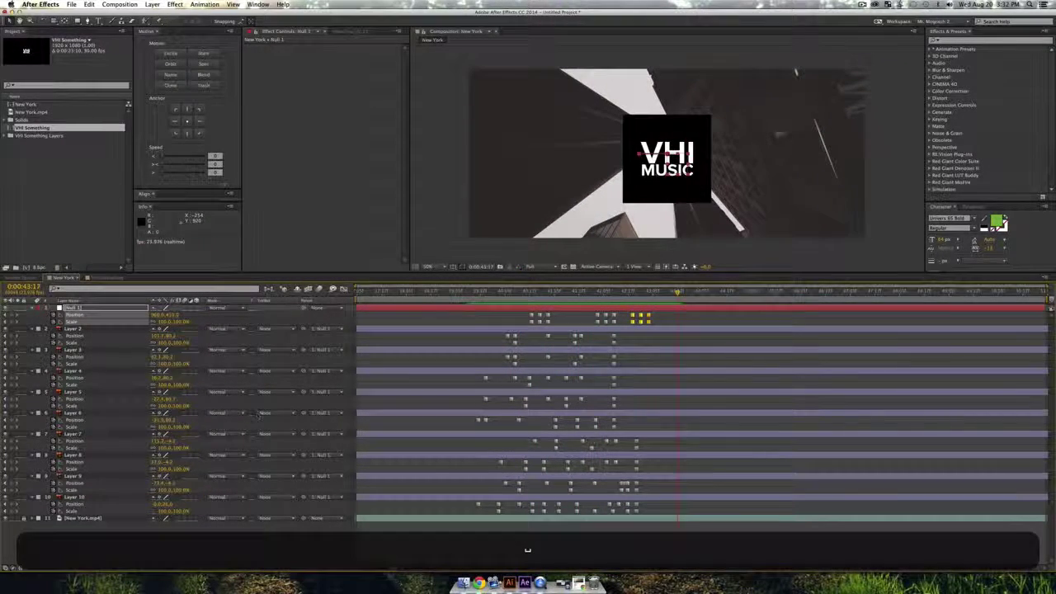
- Pre-compose the null and all the VHI MUSIC layers into a composition named Base Text
{"action": "left_click", "coordinate": [75, 497]}
{"action": "left_click", "coordinate": [74, 307], "text": "shift"}
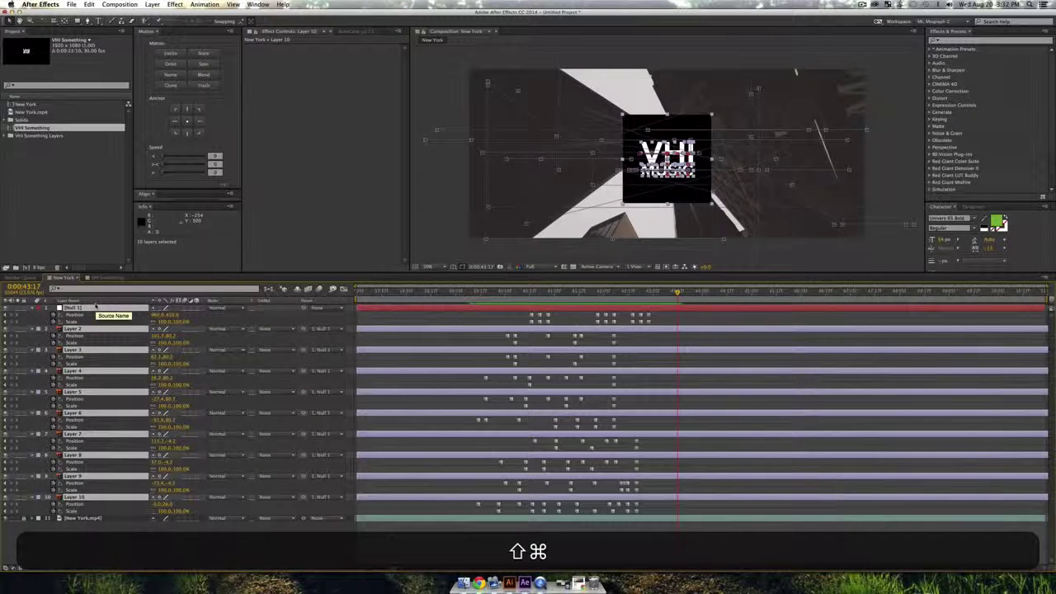
{"action": "key", "text": "super+shift+c"}
{"action": "type", "text": "A"}
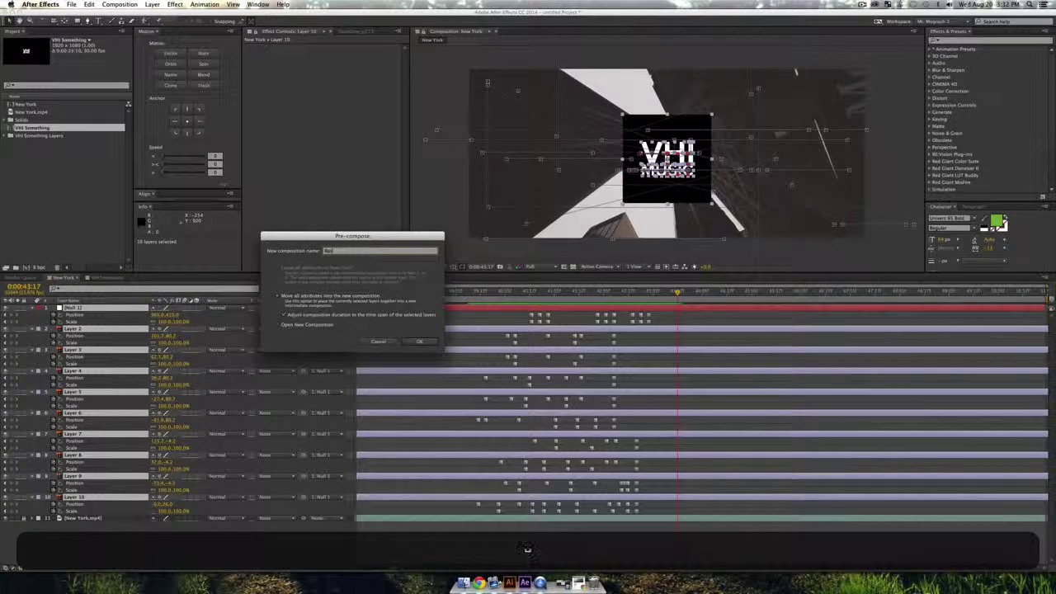
{"action": "type", "text": "ase Text"}
{"action": "key", "text": "Return"}
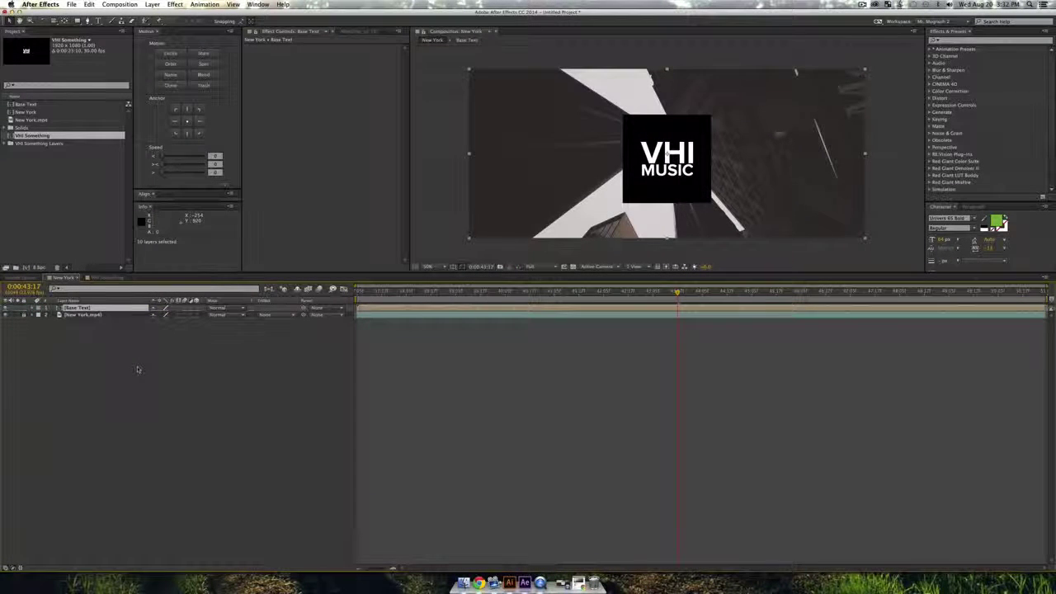
- Mask the Base Text layer to a thin full-width horizontal strip along the bottom of the black square
{"action": "key", "text": "super+shift+n"}
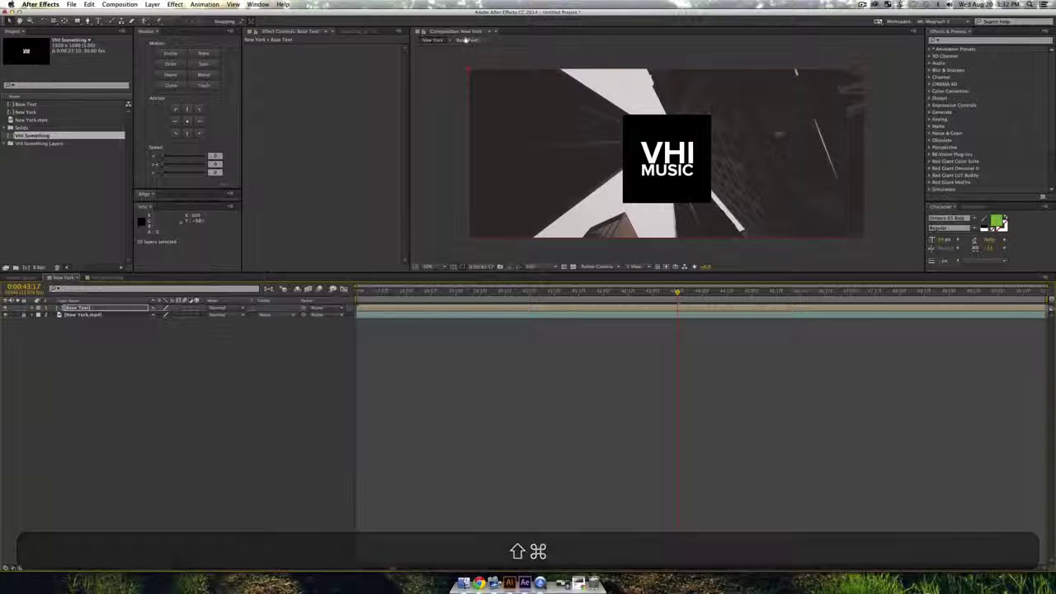
{"action": "left_click_drag", "start_coordinate": [451, 57], "coordinate": [865, 197]}
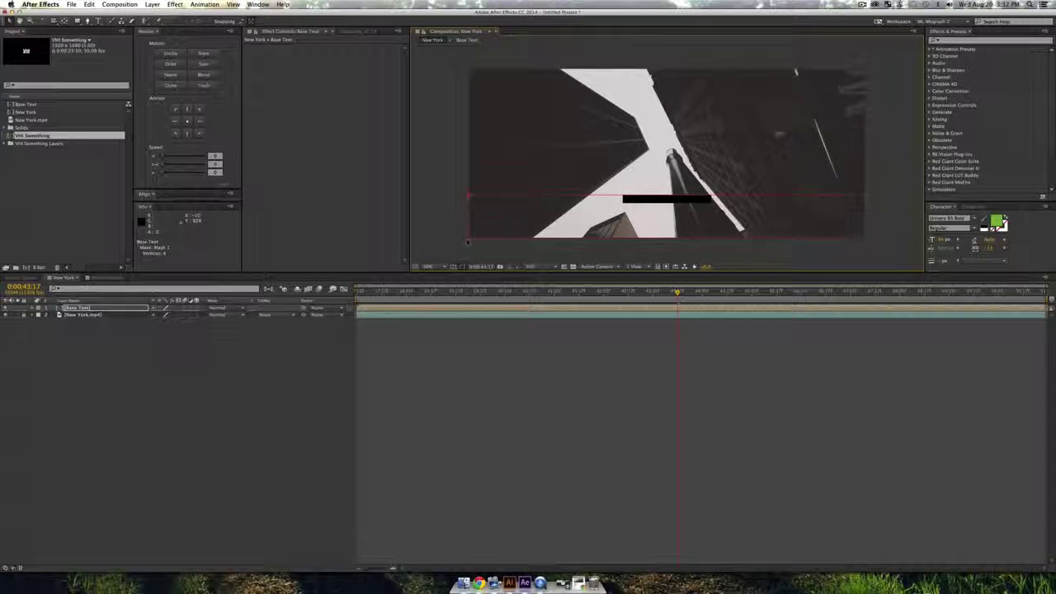
{"action": "left_click_drag", "start_coordinate": [467, 242], "coordinate": [865, 204]}
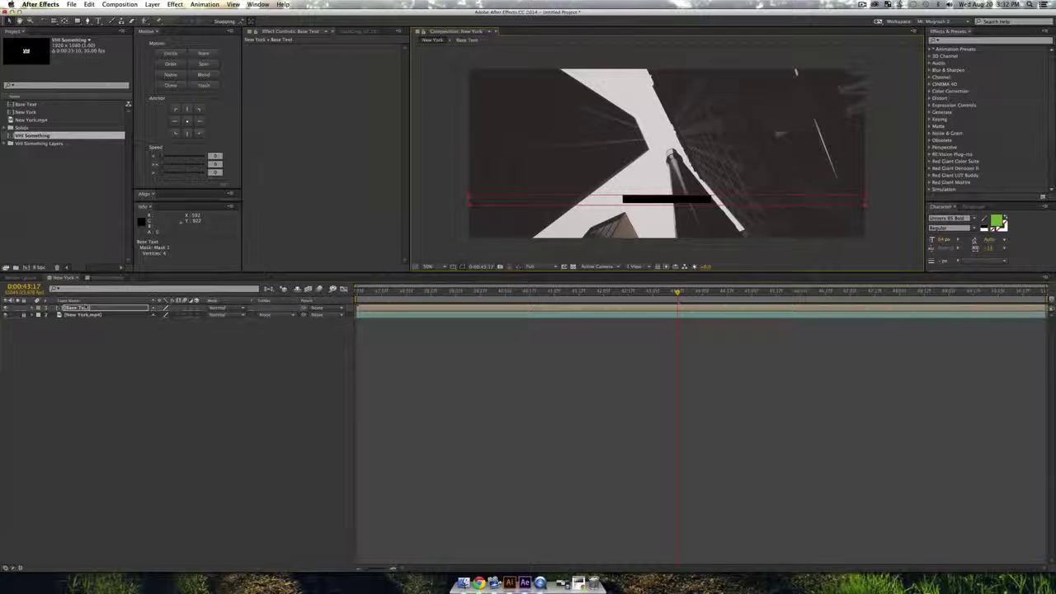
- Duplicate the masked Base Text layer and move the copy's mask up to sit directly above the first strip
{"action": "left_click", "coordinate": [79, 307]}
{"action": "key", "text": "ctrl+d"}
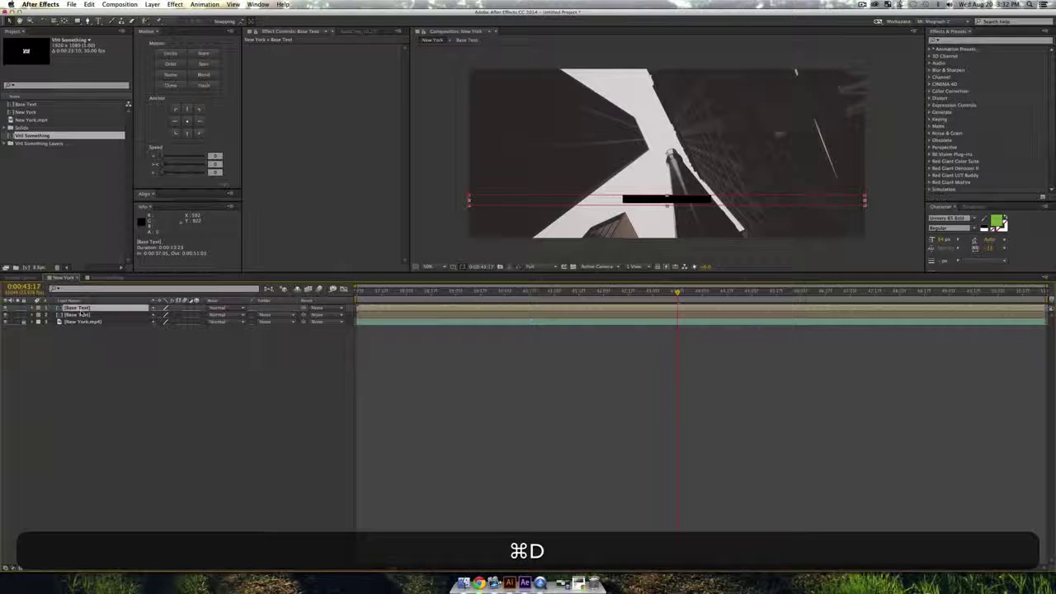
{"action": "key", "text": "m"}
{"action": "left_click", "coordinate": [83, 322]}
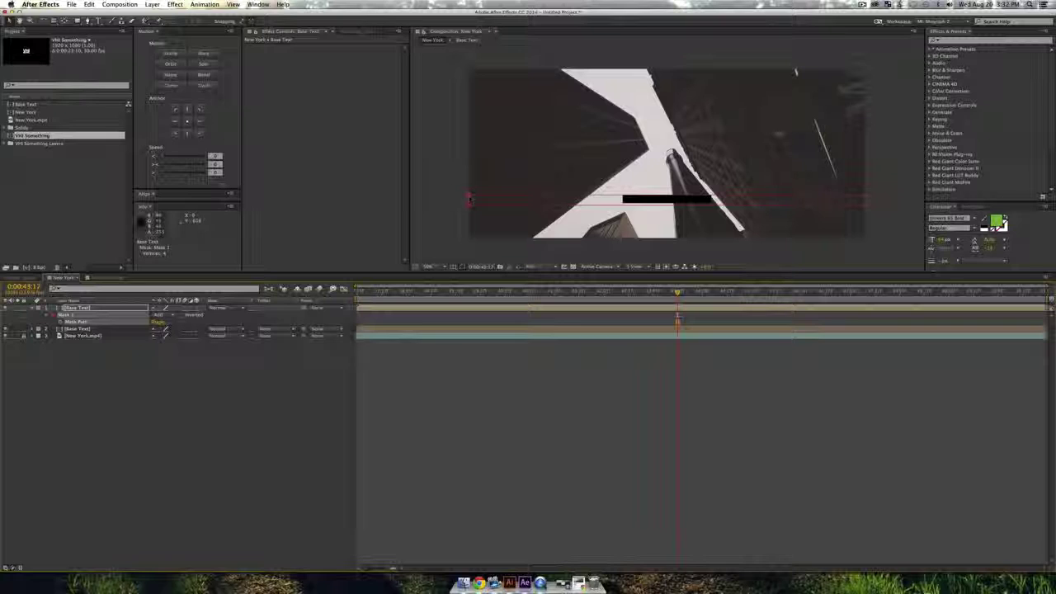
{"action": "mouse_move", "coordinate": [469, 194]}
{"action": "left_mouse_down"}
{"action": "mouse_move", "coordinate": [469, 173]}
{"action": "mouse_move", "coordinate": [469, 189]}
{"action": "left_mouse_up"}
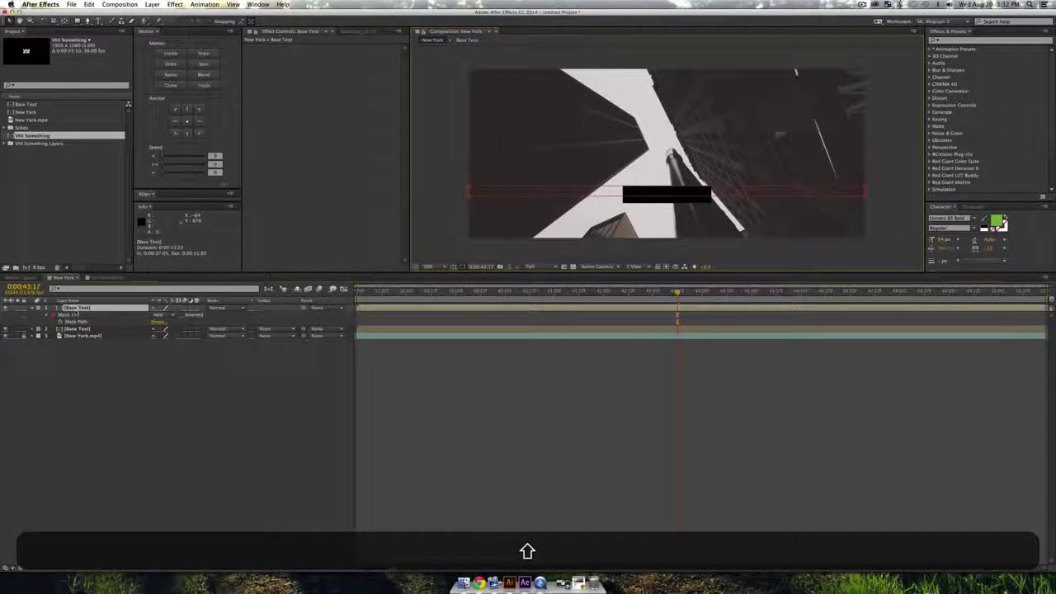
- Duplicate the second strip, move its mask directly above, and raise the mask's top edge to the middle of the word MUSIC
{"action": "key", "text": "super+d"}
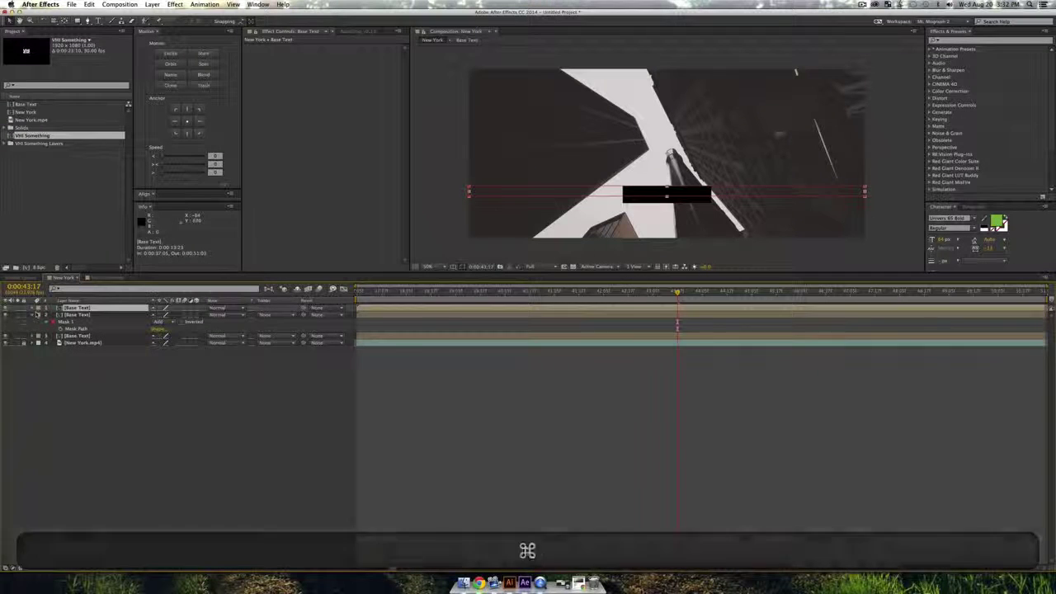
{"action": "key", "text": "m"}
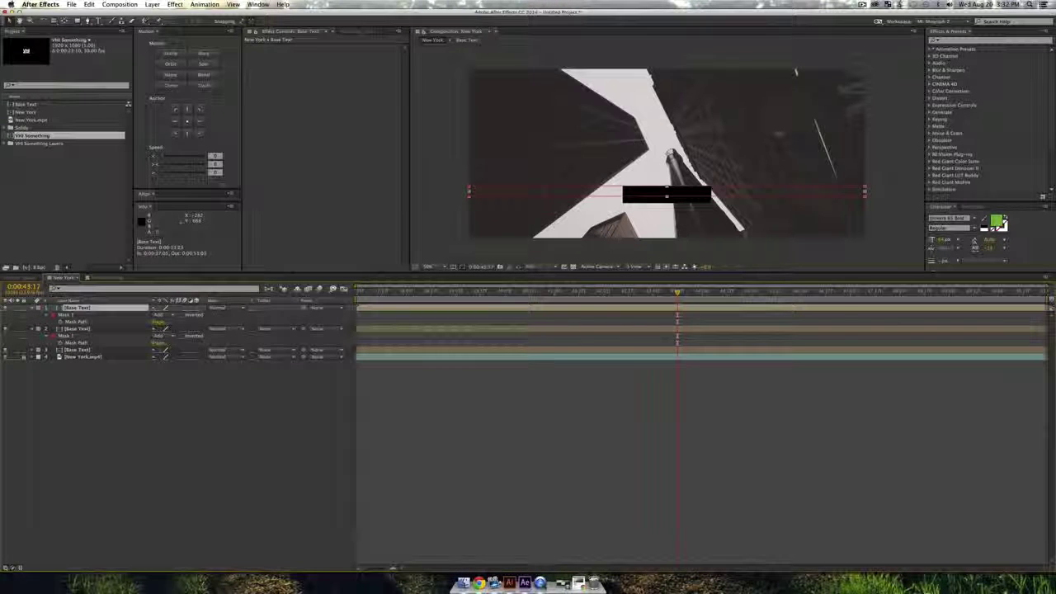
{"action": "left_click", "coordinate": [75, 321]}
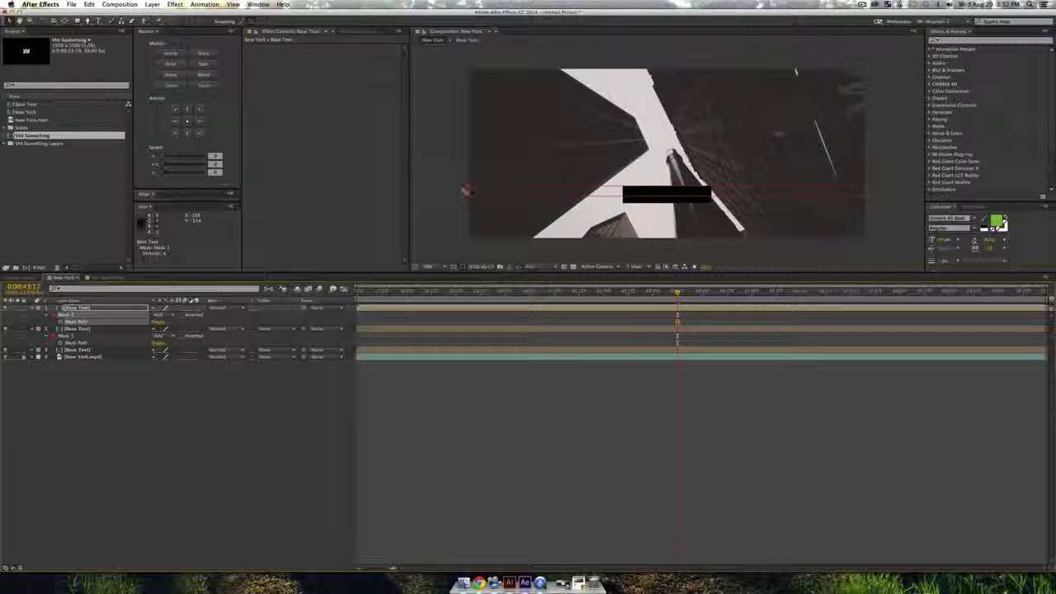
{"action": "left_click_drag", "start_coordinate": [466, 191], "coordinate": [980, 190]}
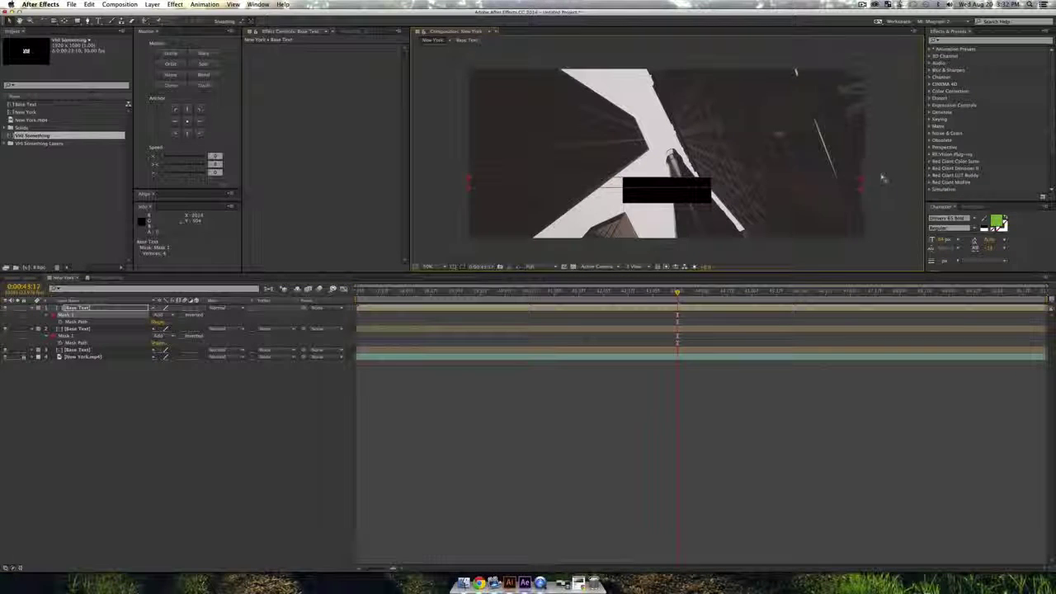
{"action": "left_click_drag", "start_coordinate": [862, 180], "coordinate": [864, 169]}
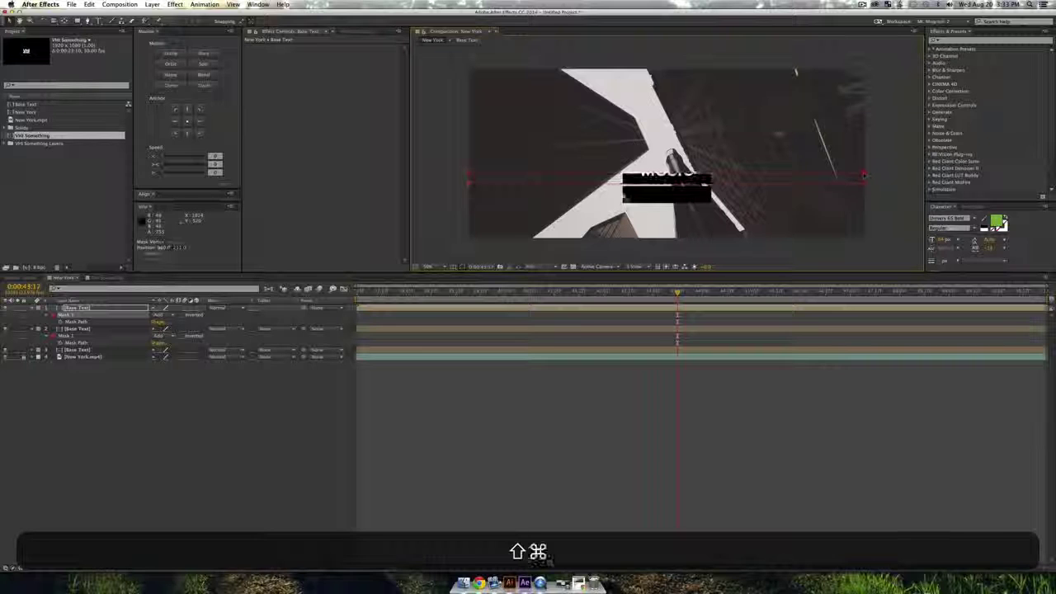
{"action": "key", "text": "super+shift+z"}
{"action": "key", "text": "super+z"}
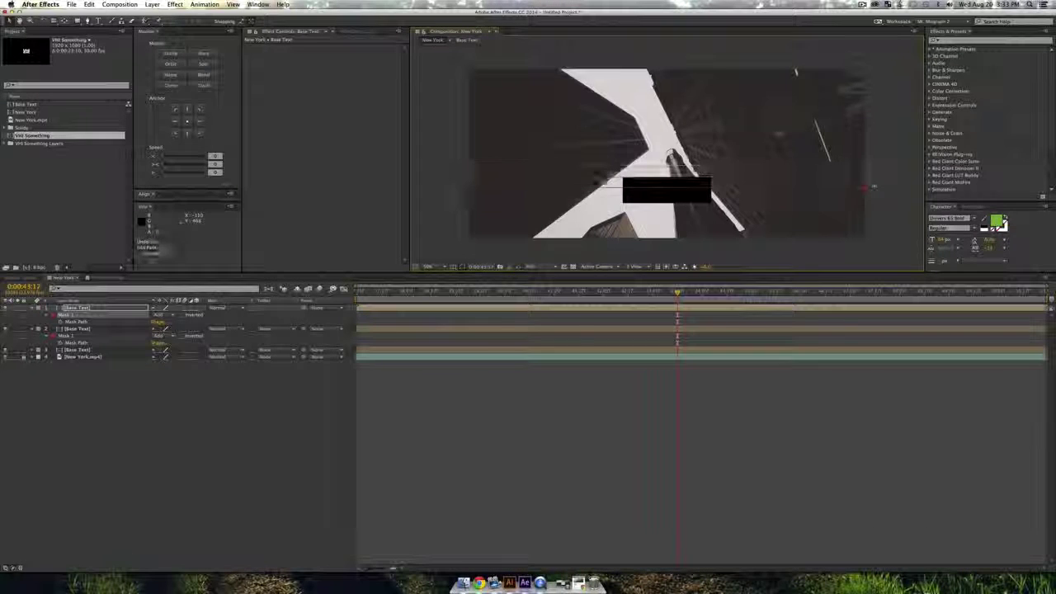
{"action": "left_click_drag", "start_coordinate": [866, 180], "coordinate": [865, 170]}
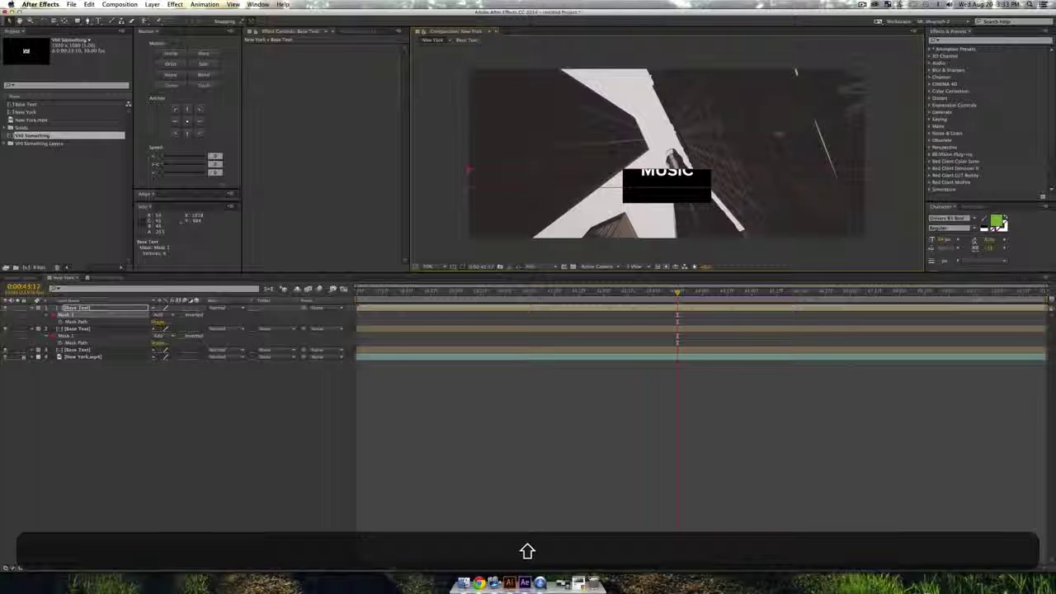
- Duplicate the third Base Text strip and move the copy's mask up to cover the area from mid-MUSIC to mid-VHI
{"action": "left_click", "coordinate": [98, 308]}
{"action": "key", "text": "super+d"}
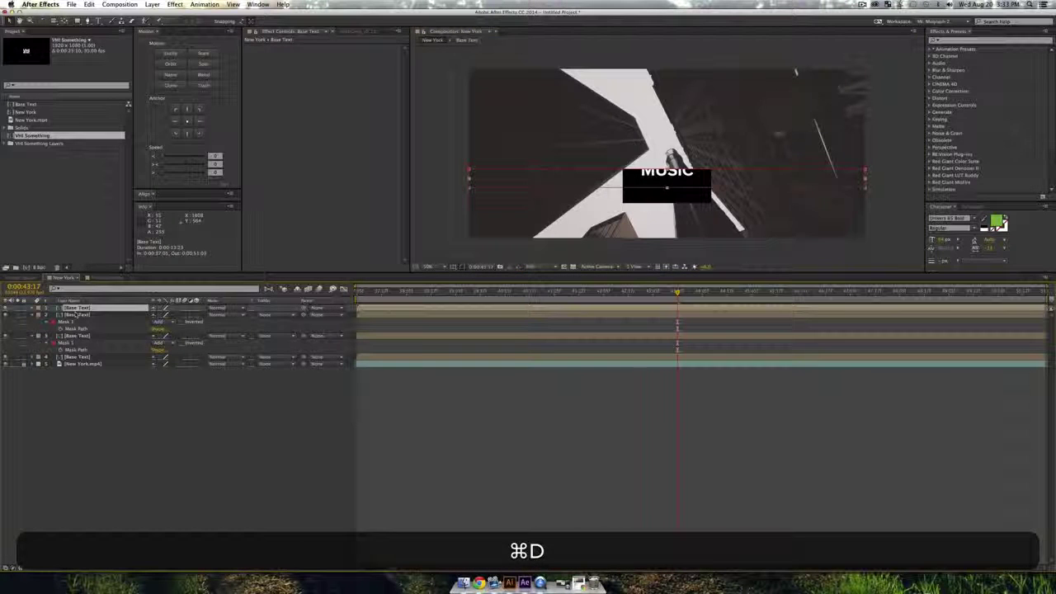
{"action": "key", "text": "m"}
{"action": "left_click", "coordinate": [76, 315]}
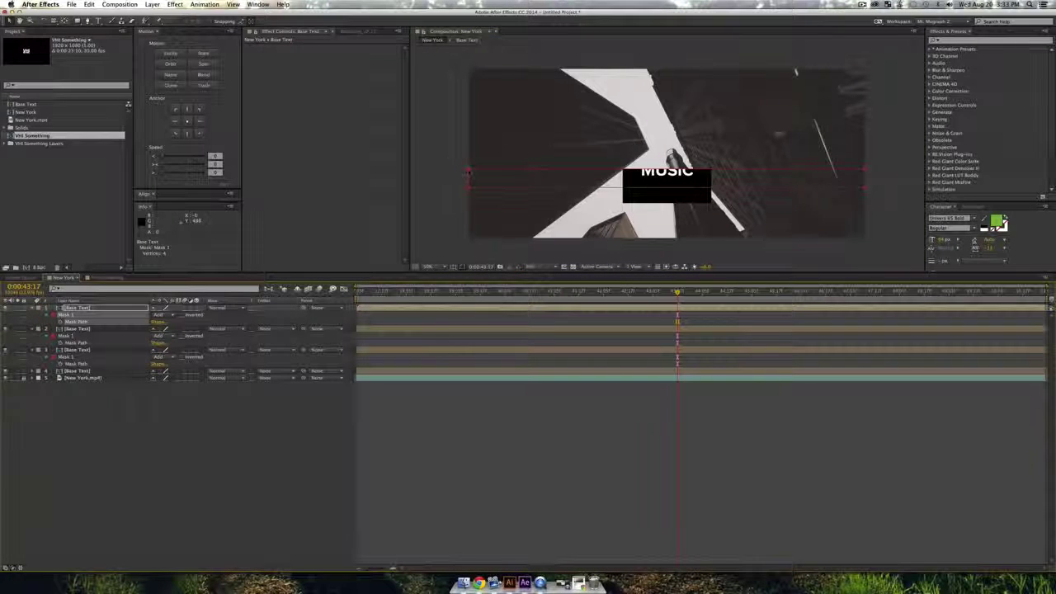
{"action": "left_click_drag", "start_coordinate": [468, 172], "coordinate": [469, 154]}
- Duplicate the fourth Base Text strip, move its mask up, and narrow it to a thin band across the letters VHI
{"action": "left_click", "coordinate": [88, 306]}
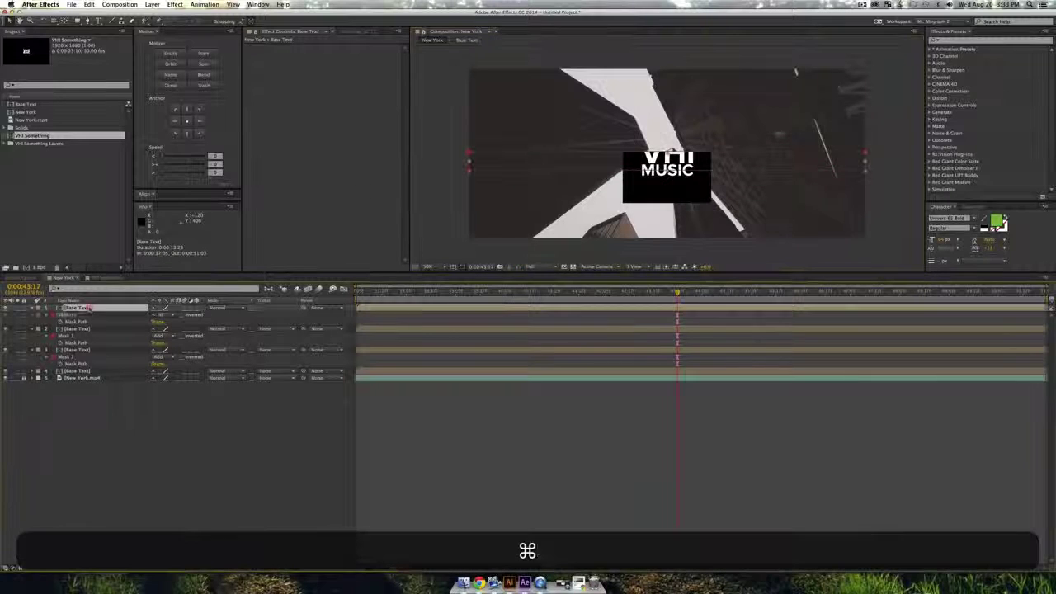
{"action": "key", "text": "super+d"}
{"action": "key", "text": "m"}
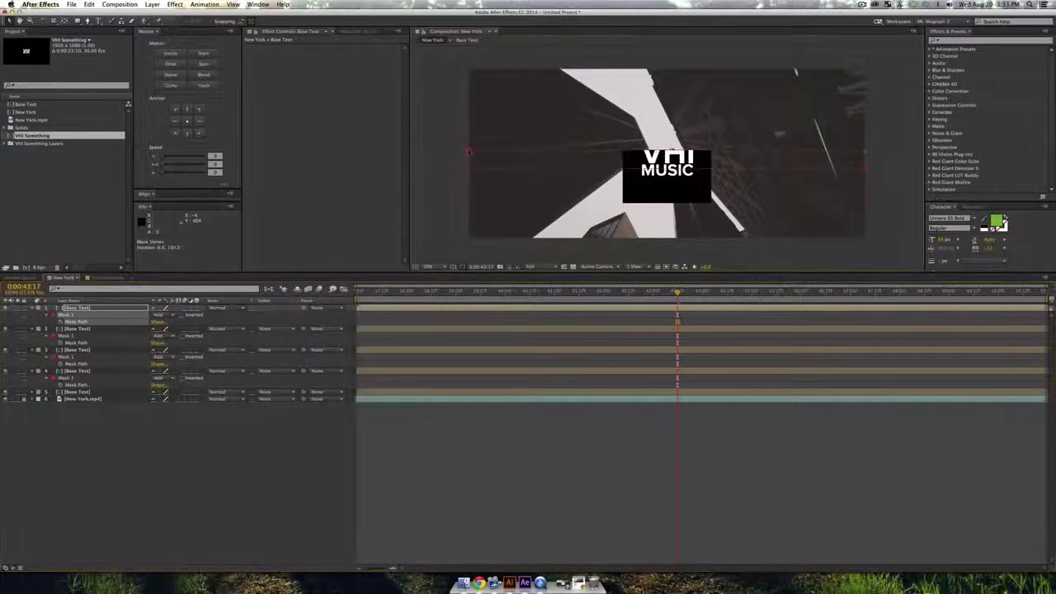
{"action": "left_click_drag", "start_coordinate": [467, 153], "coordinate": [866, 145]}
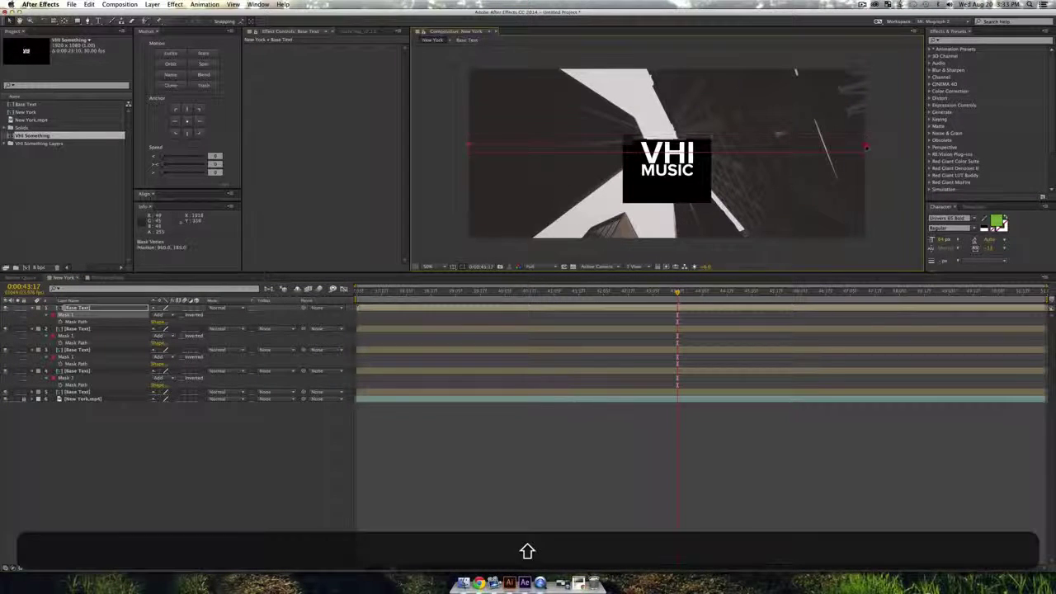
- Duplicate the thin VHI strip and move the copy's mask up to the top of the letters
{"action": "left_click", "coordinate": [93, 309]}
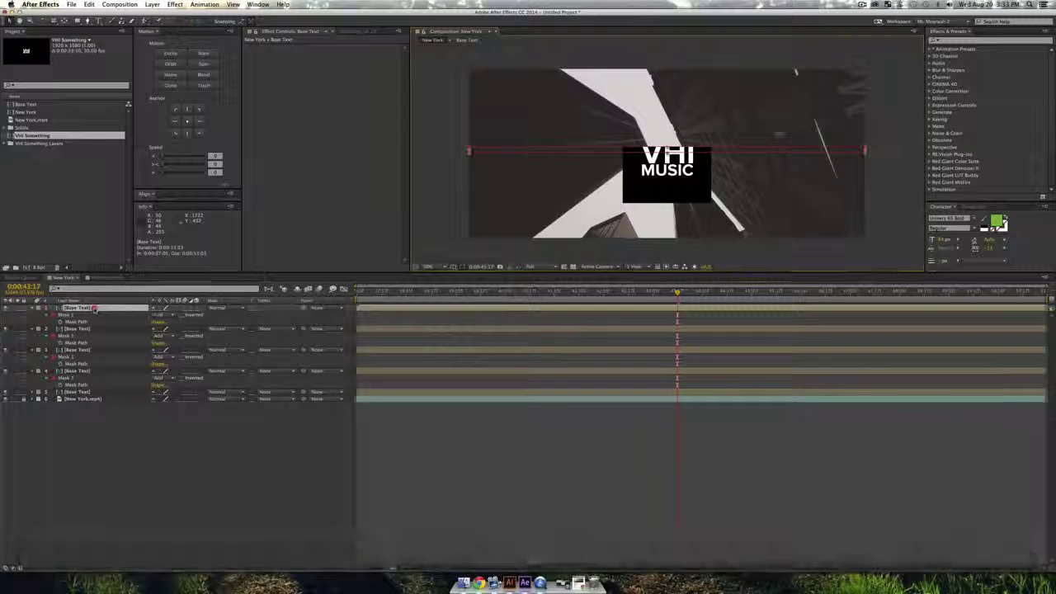
{"action": "key", "text": "super+d"}
{"action": "key", "text": "m"}
{"action": "left_click", "coordinate": [80, 328]}
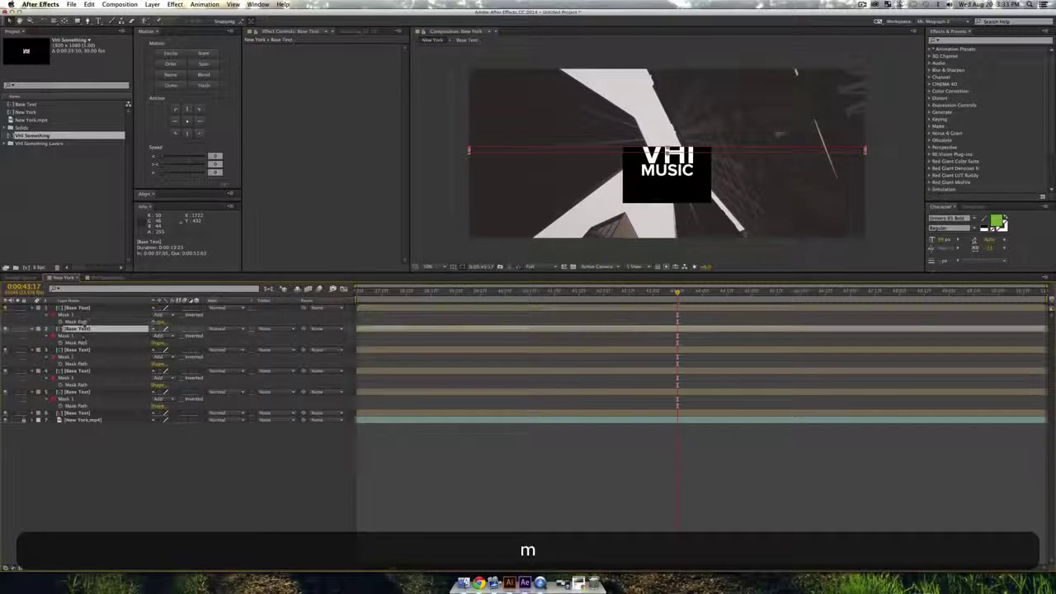
{"action": "left_click", "coordinate": [70, 316]}
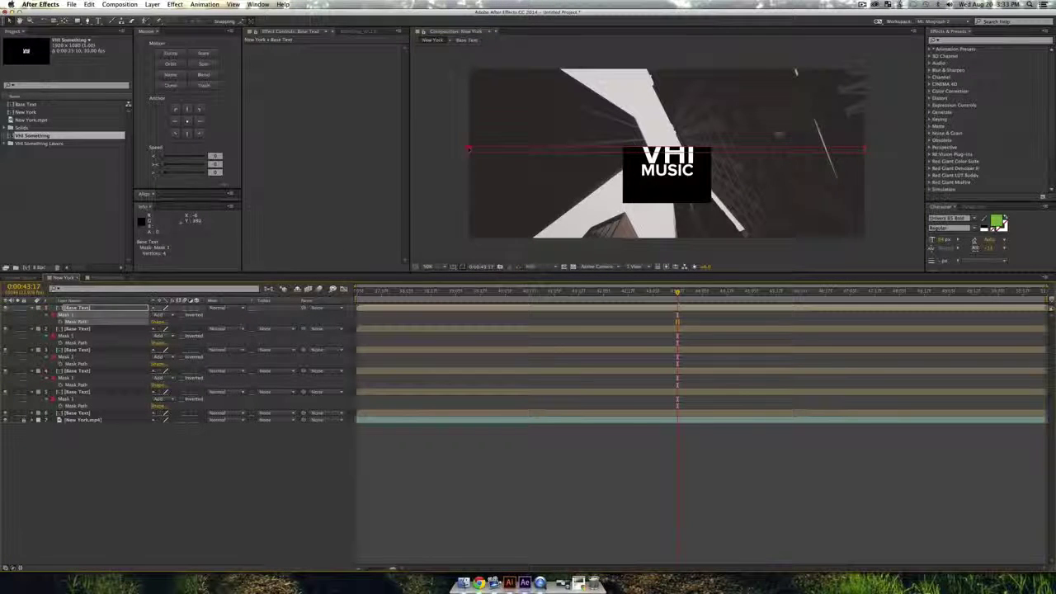
{"action": "left_click_drag", "start_coordinate": [469, 149], "coordinate": [468, 145]}
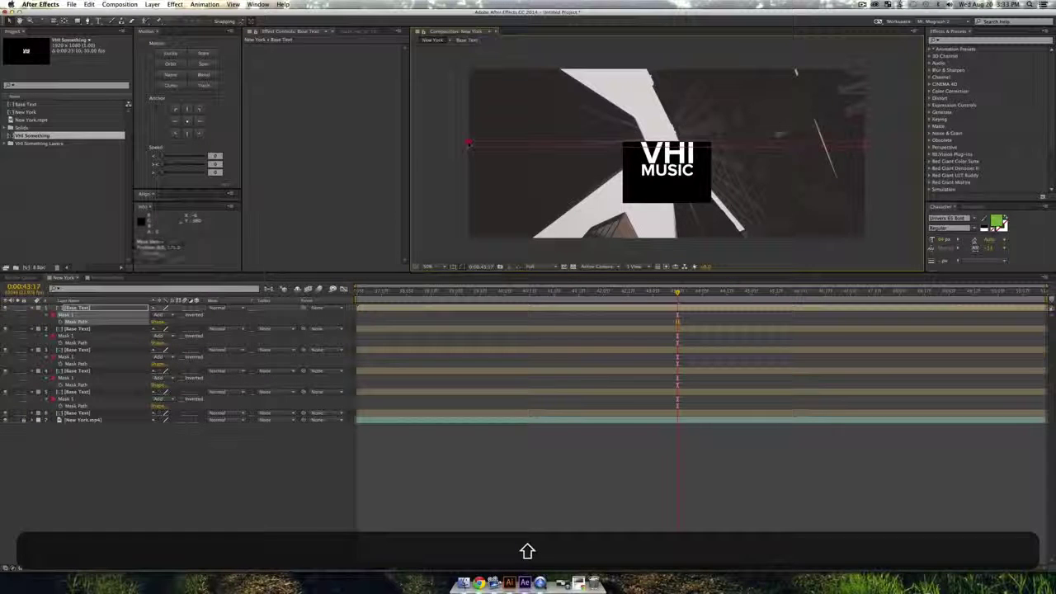
- Duplicate the top strip and extend the copy's mask upward to cover the rest of the black square
{"action": "key", "text": "super+d"}
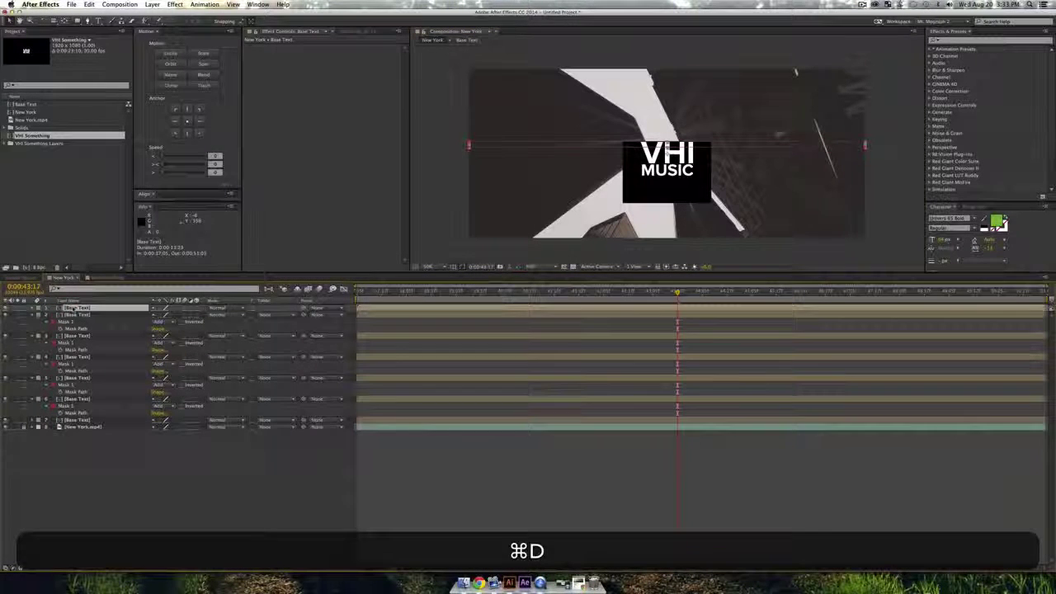
{"action": "key", "text": "super+m"}
{"action": "key", "text": "m"}
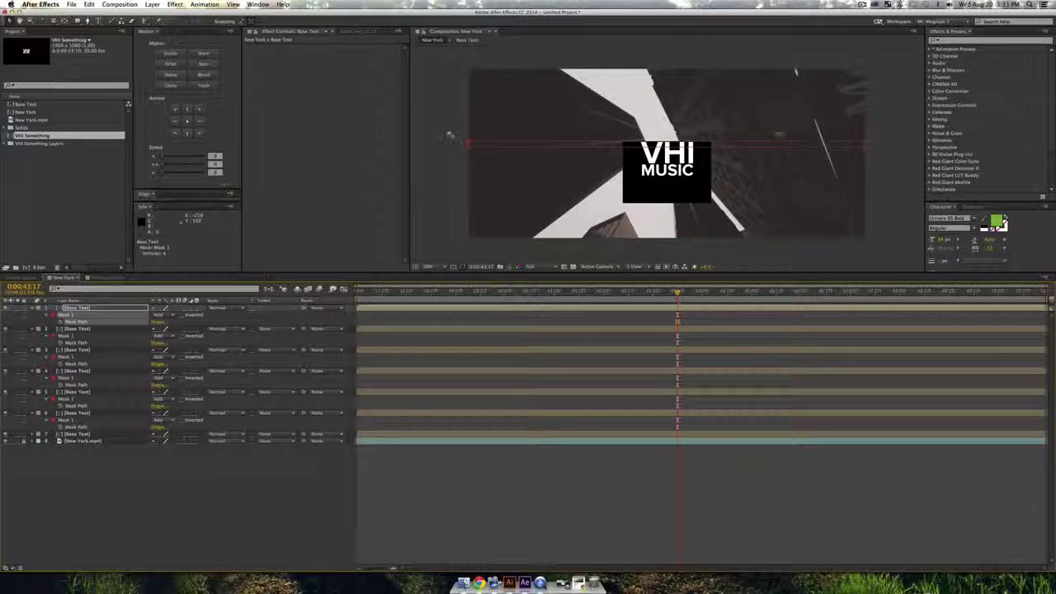
{"action": "left_click_drag", "start_coordinate": [455, 136], "coordinate": [865, 111]}
{"action": "left_click", "coordinate": [206, 473]}
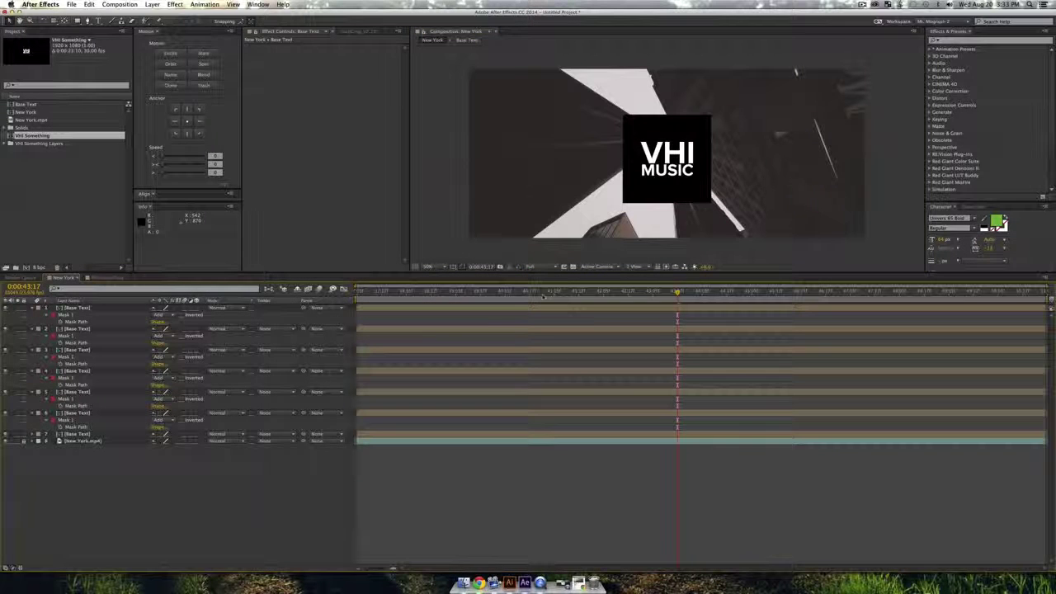
- Stagger the masked Base Text strips by a few frames, delaying layers 1, 2, 3 and 5 and moving layer 6 earlier
{"action": "left_click", "coordinate": [374, 310]}
{"action": "left_click", "coordinate": [486, 394]}
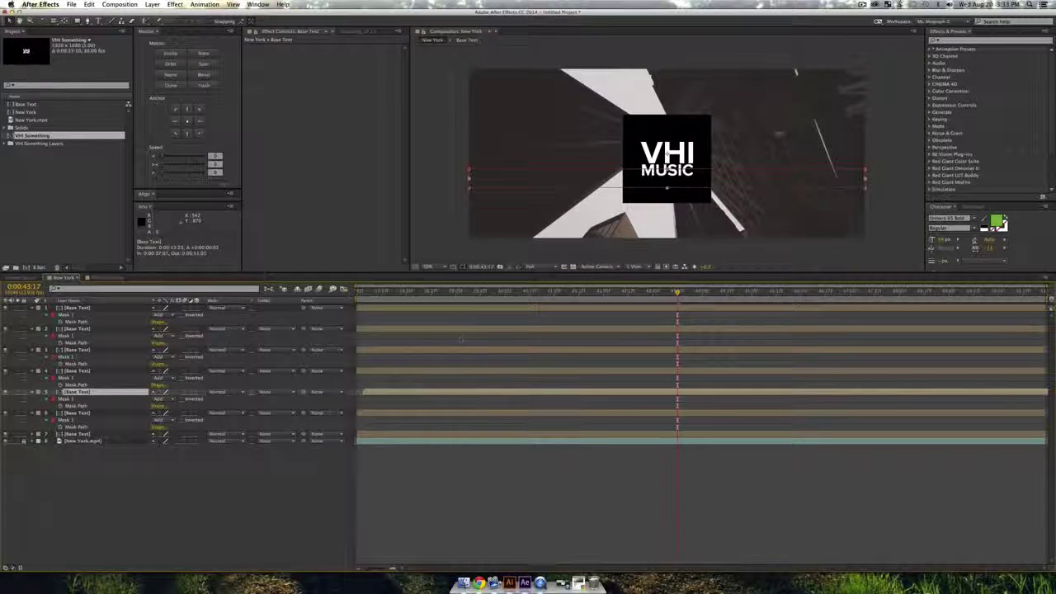
{"action": "left_click", "coordinate": [466, 350]}
{"action": "left_click", "coordinate": [456, 329]}
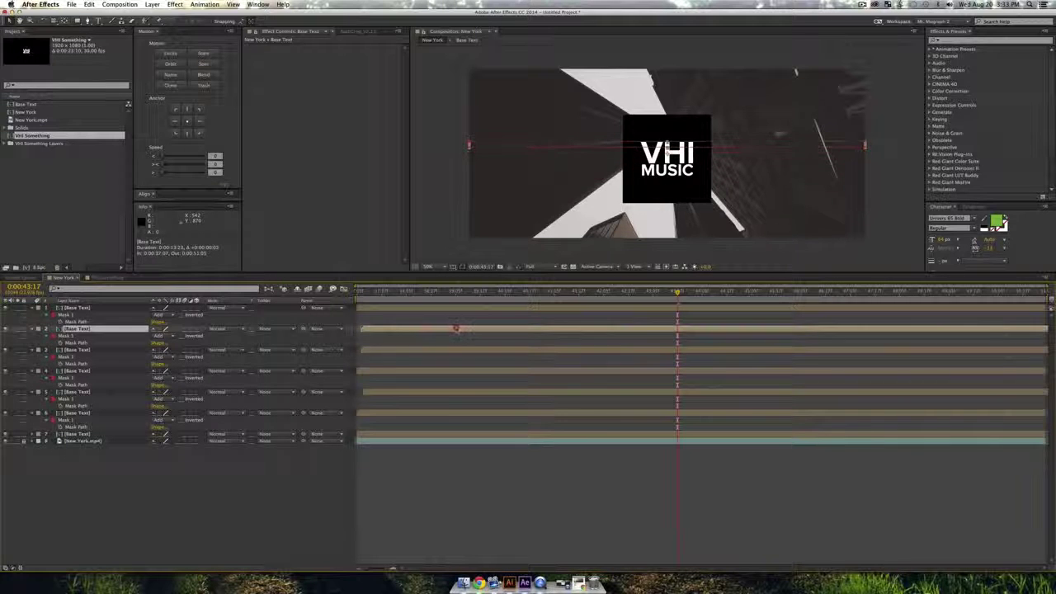
{"action": "left_click", "coordinate": [445, 311]}
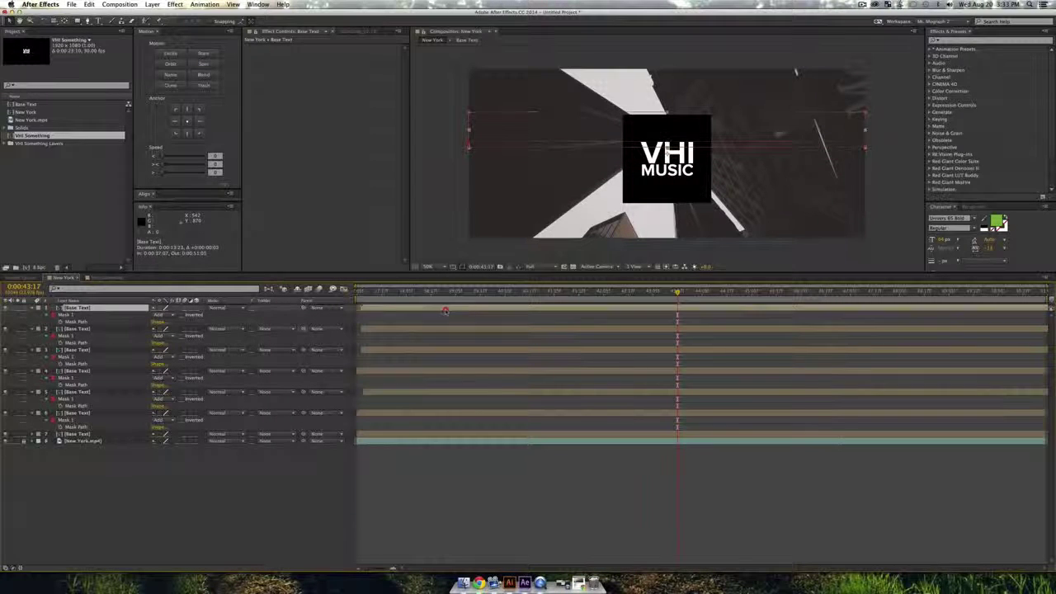
{"action": "left_click", "coordinate": [381, 413]}
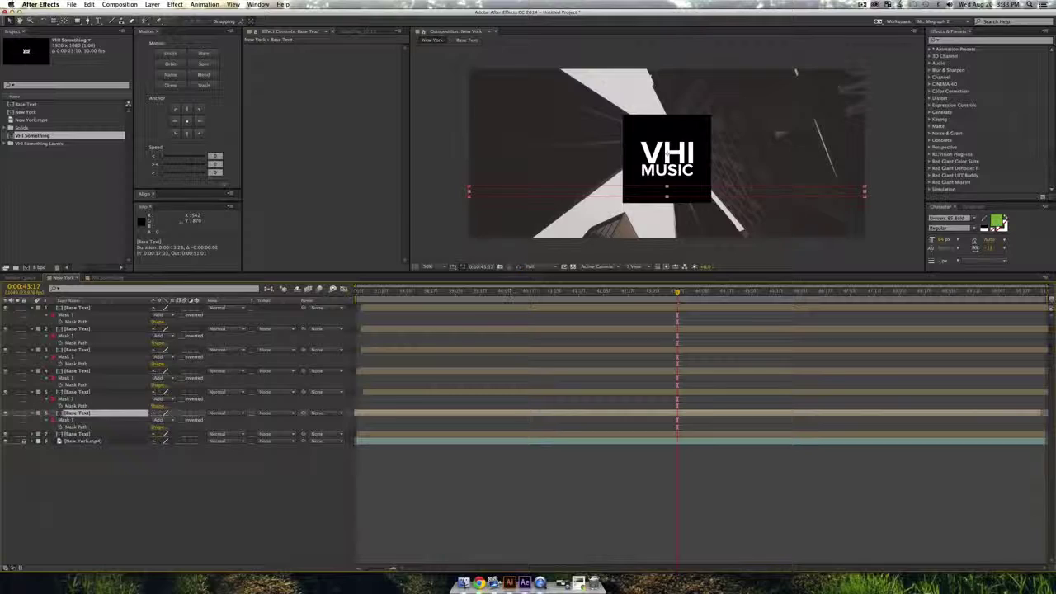
- Preview the staggered strip animation from about 0:00:39:16
{"action": "left_click", "coordinate": [479, 292]}
{"action": "key", "text": "space"}
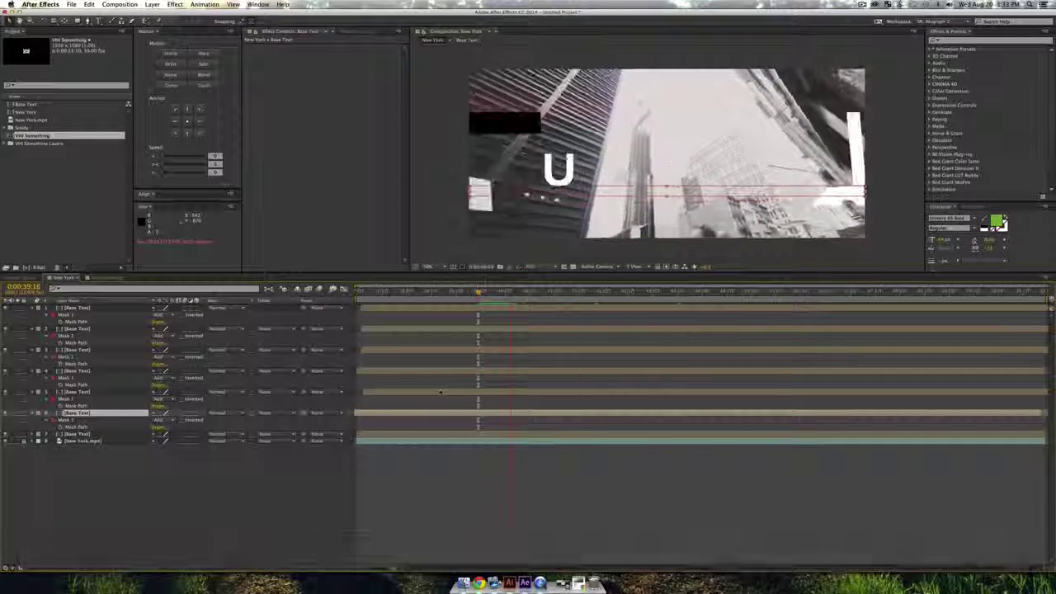
{"action": "key", "text": "space"}
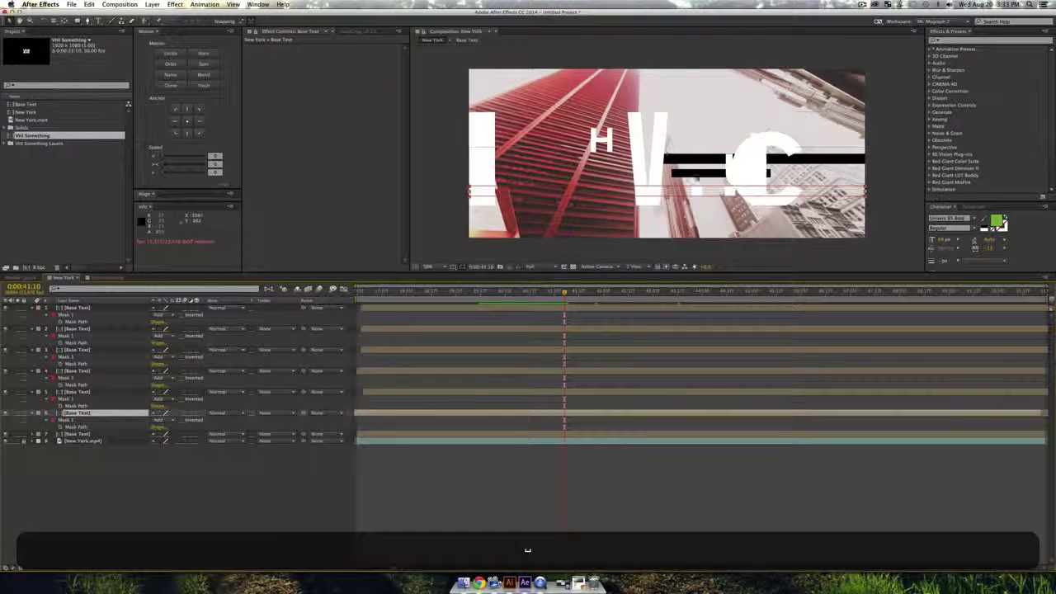
{"action": "key", "text": "space"}
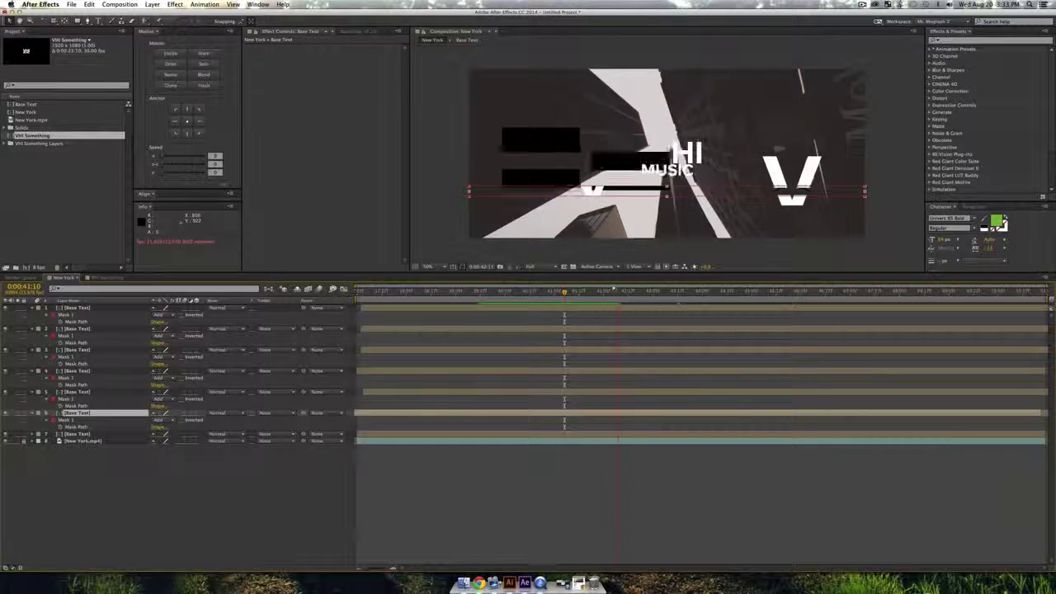
- Preview the staggered strip animation from about 0:00:39:01
{"action": "key", "text": "space"}
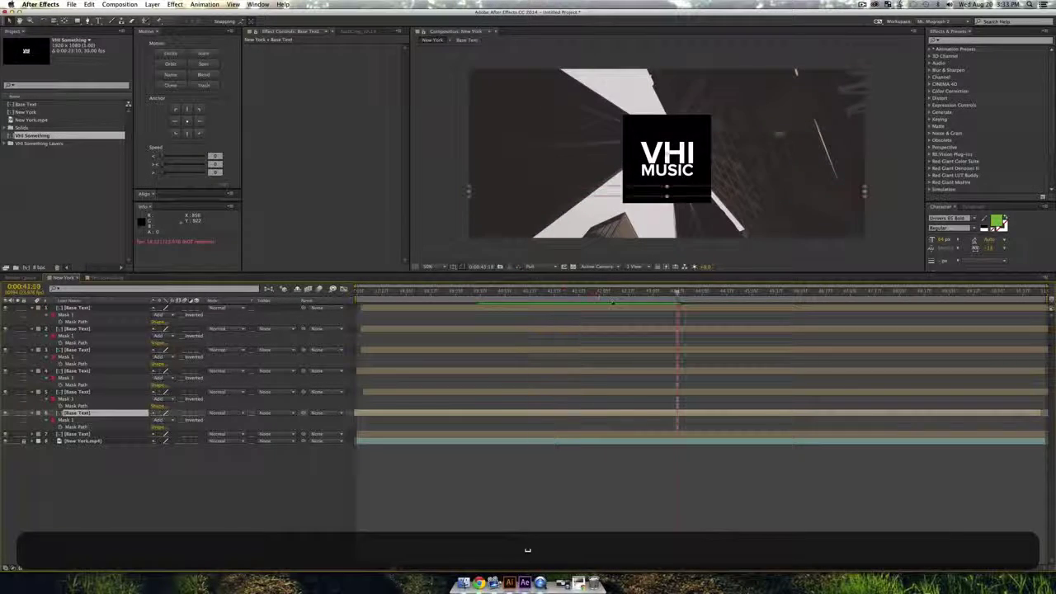
{"action": "left_click", "coordinate": [450, 292]}
{"action": "key", "text": "space"}
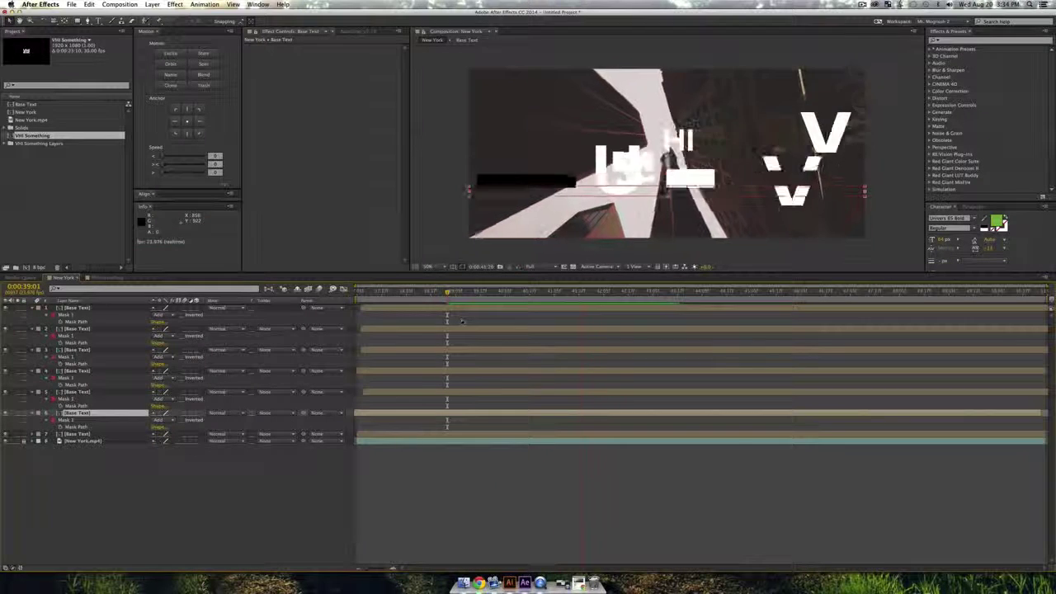
{"action": "key", "text": "space"}
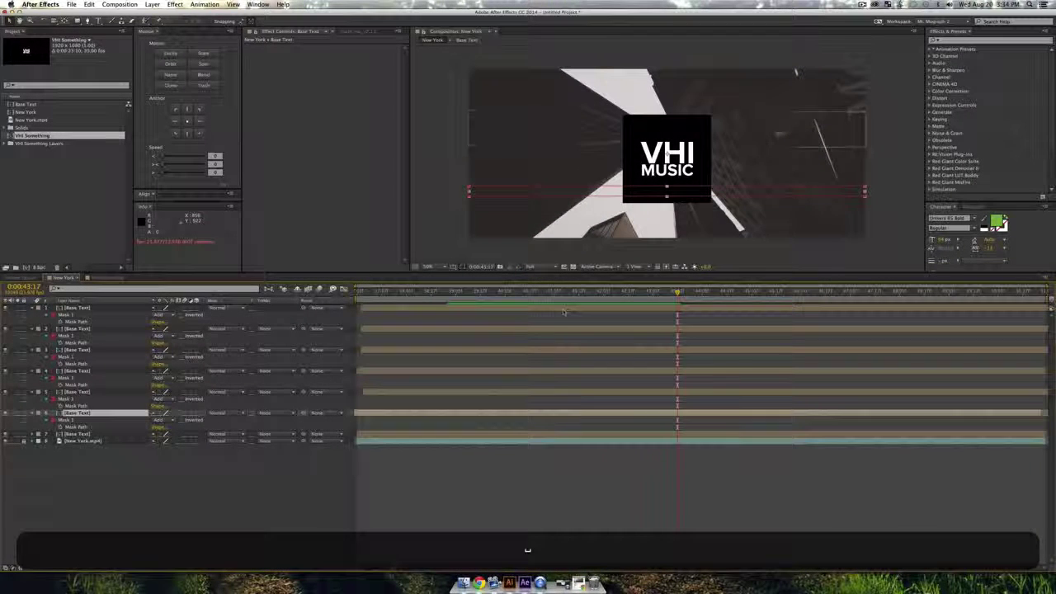
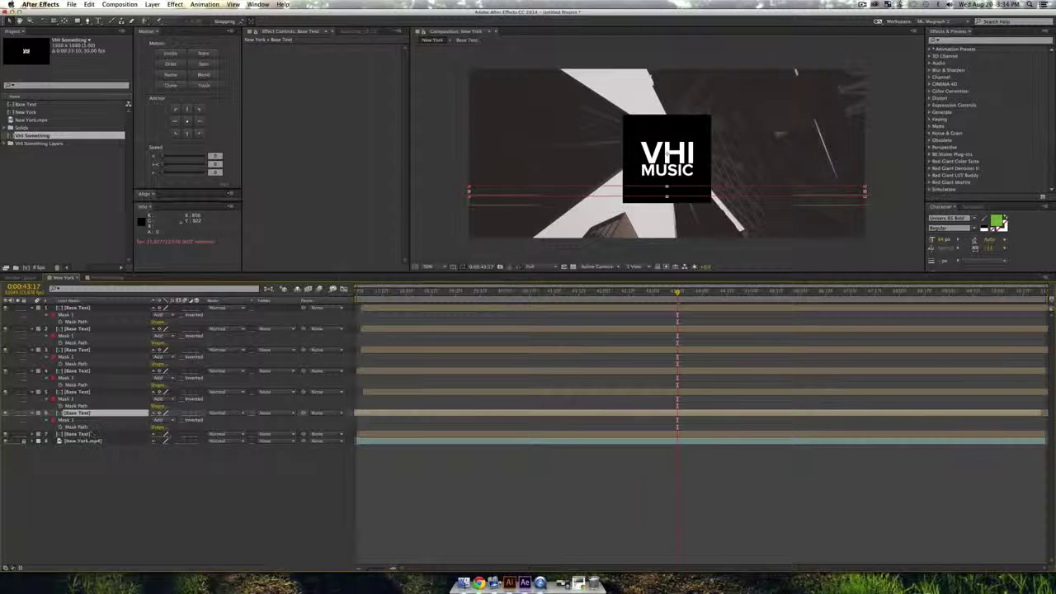
- Add a null object and parent all seven Base Text layers to it
{"action": "left_click", "coordinate": [167, 480]}
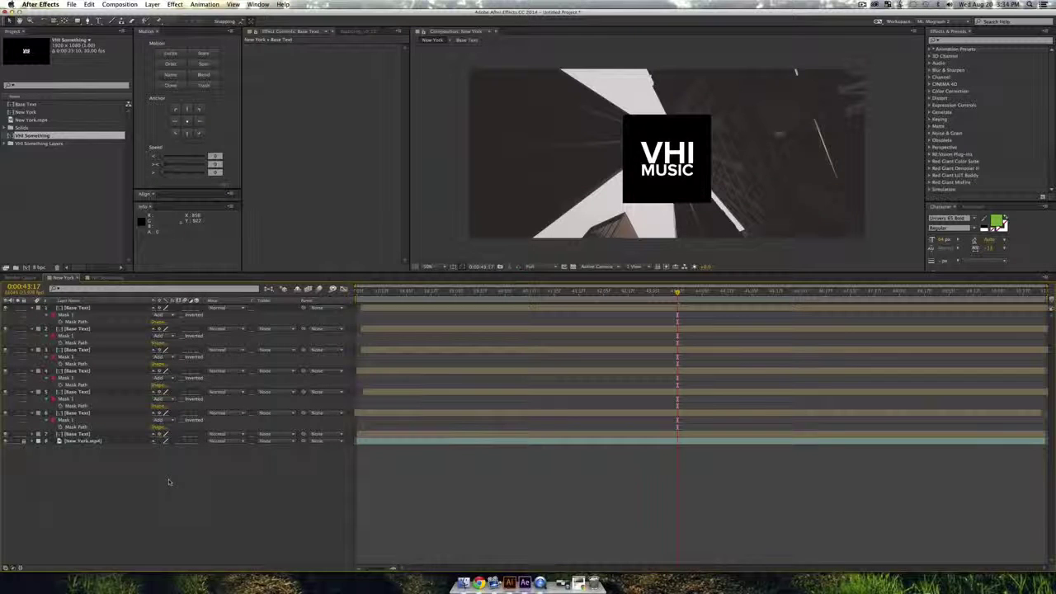
{"action": "key", "text": "ctrl+alt+shift+y"}
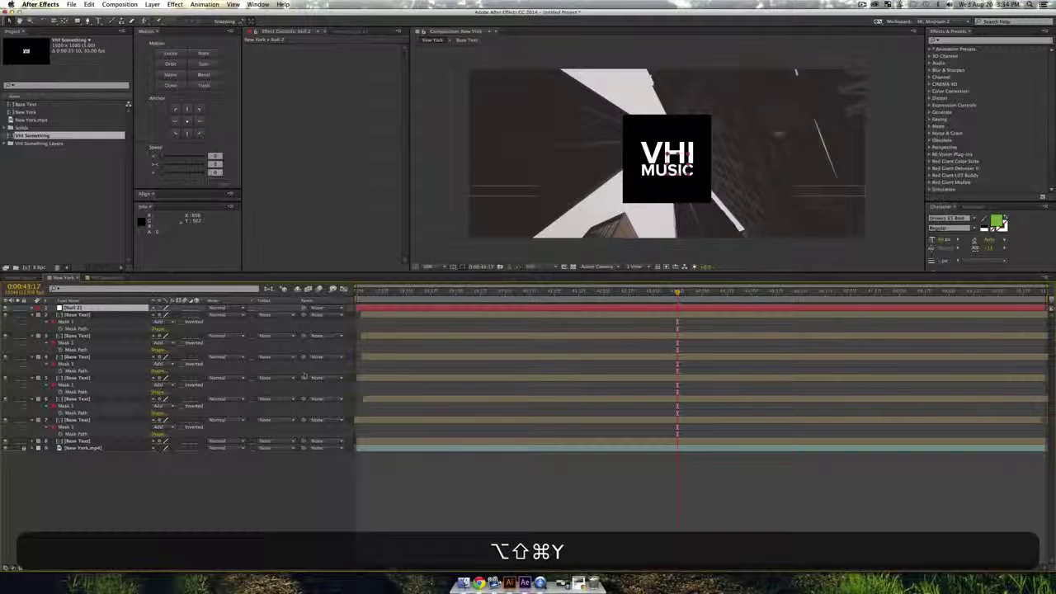
{"action": "left_click", "coordinate": [77, 315]}
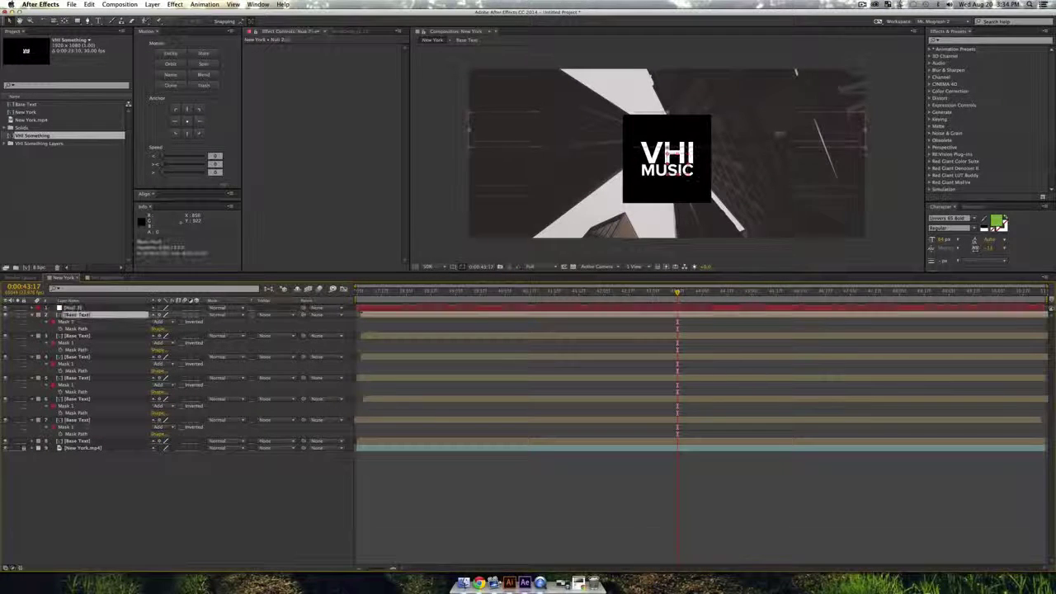
{"action": "left_click", "coordinate": [77, 440], "text": "shift"}
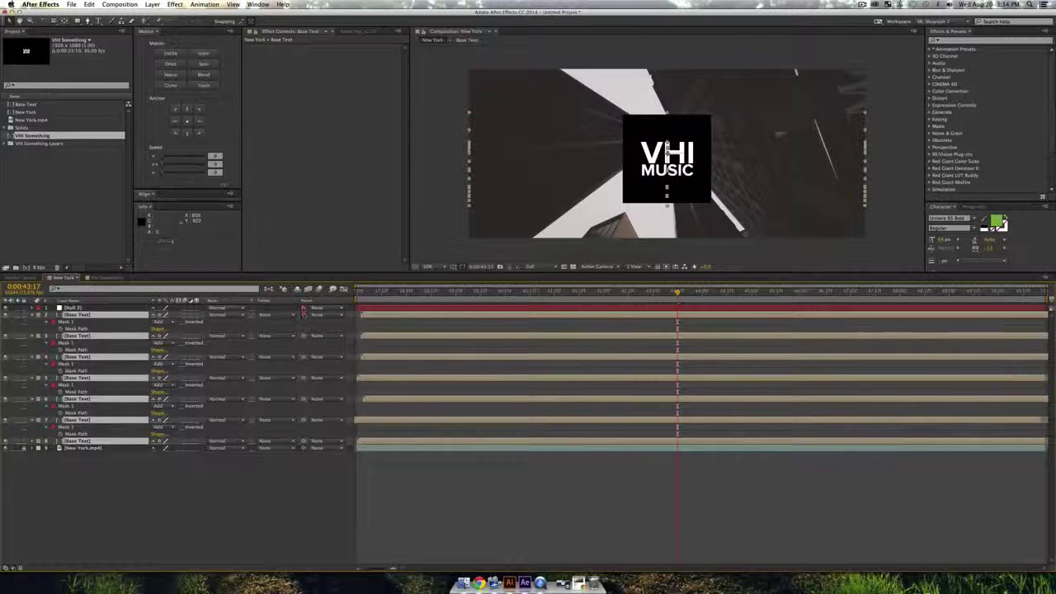
{"action": "left_click_drag", "start_coordinate": [304, 312], "coordinate": [304, 309]}
- Start position and scale keyframes on the null at 0:00:43:17
{"action": "left_click", "coordinate": [91, 309]}
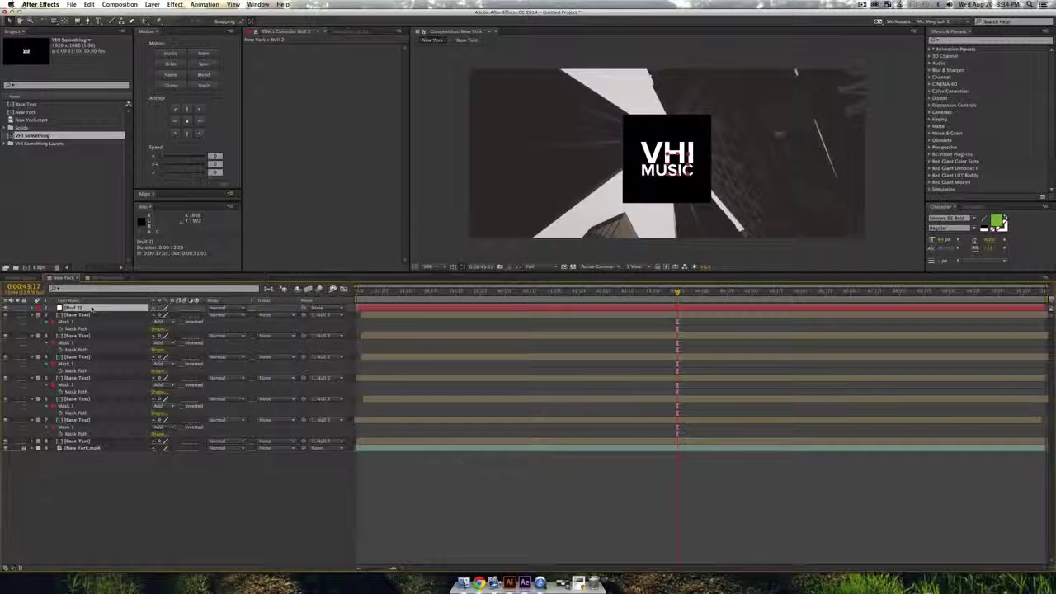
{"action": "key", "text": "shift+p"}
{"action": "key", "text": "shift+s"}
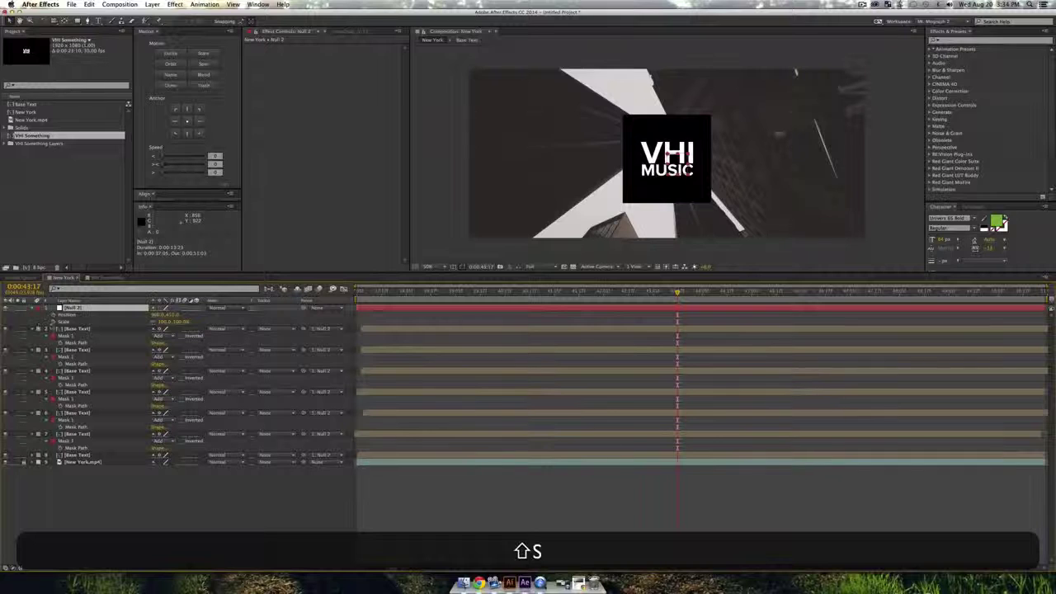
{"action": "left_click", "coordinate": [53, 322]}
{"action": "left_click", "coordinate": [53, 315]}
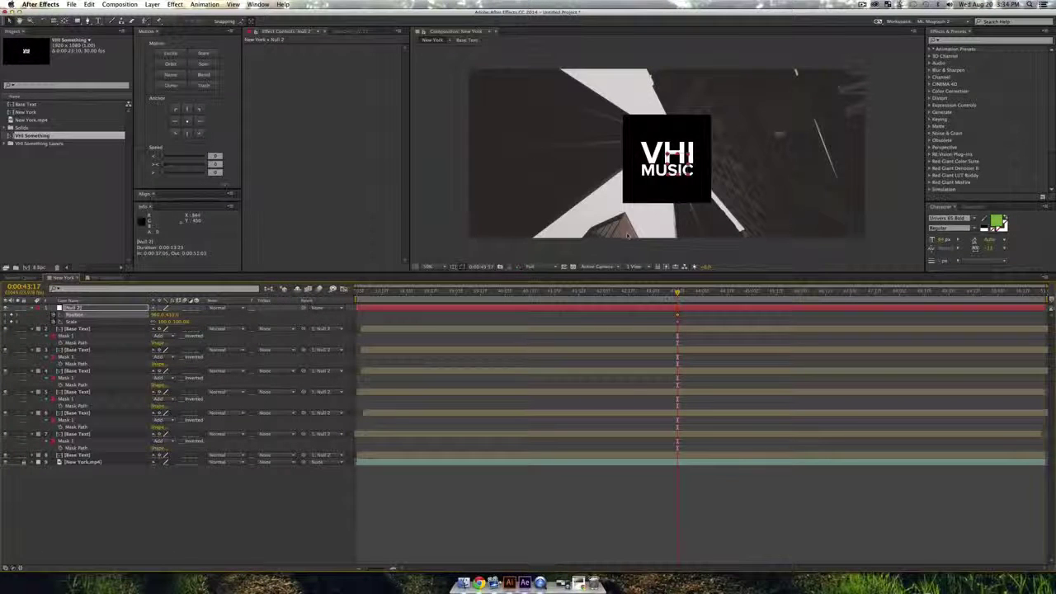
- Move the null's position and scale keyframes to 0:00:42:14 and convert them to hold keyframes
{"action": "left_click", "coordinate": [677, 314]}
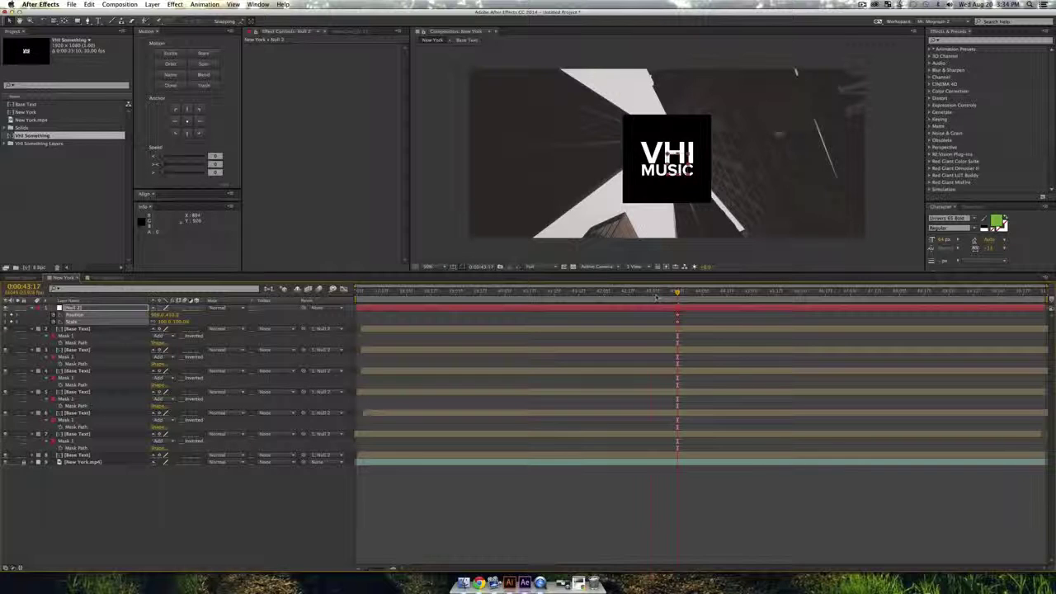
{"action": "left_click_drag", "start_coordinate": [656, 296], "coordinate": [623, 318]}
{"action": "left_click", "coordinate": [678, 316]}
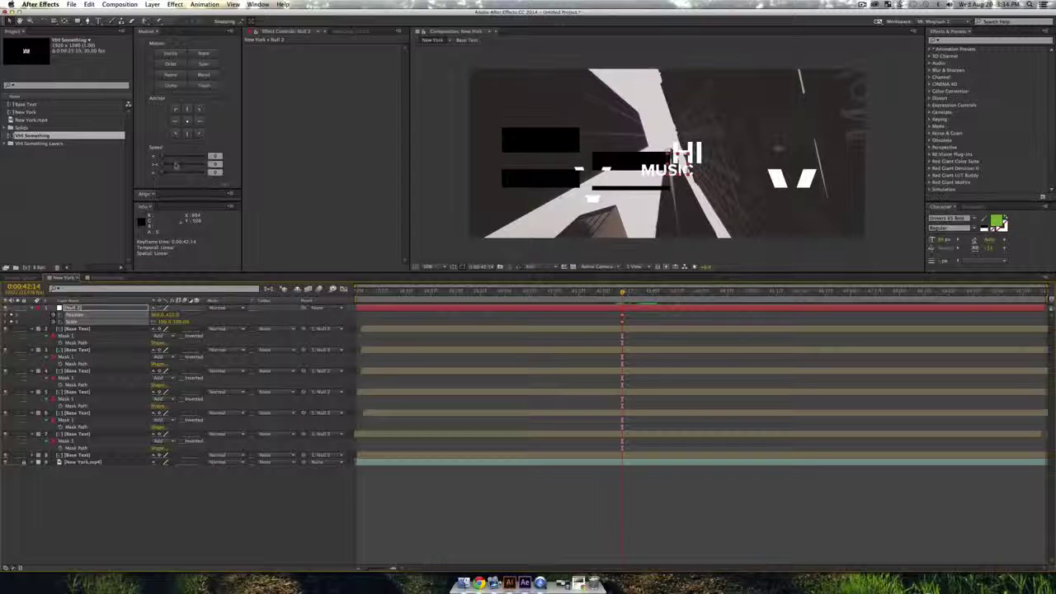
{"action": "right_click", "coordinate": [623, 320]}
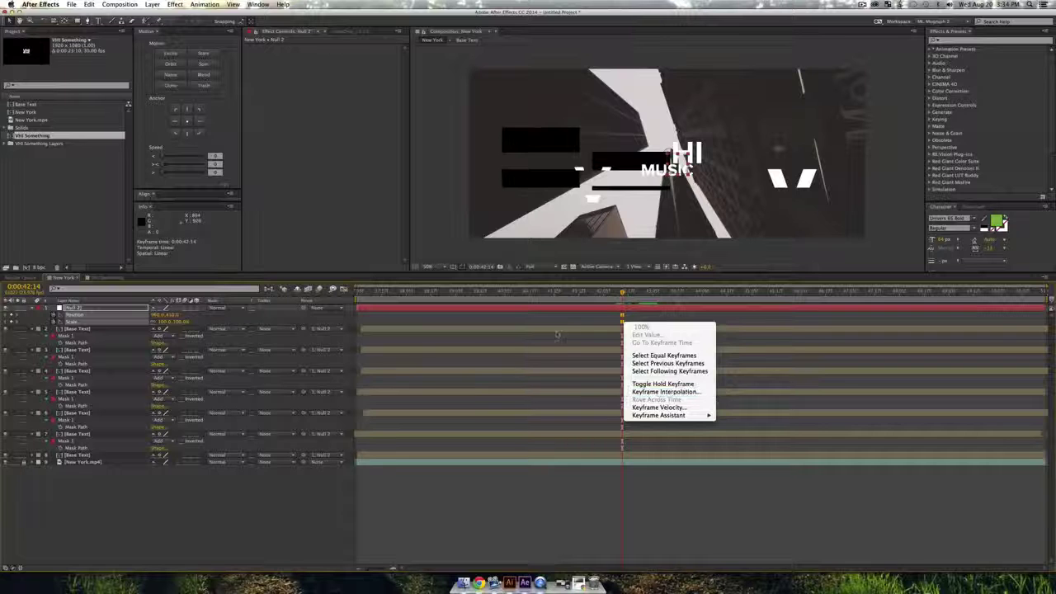
{"action": "left_click", "coordinate": [663, 384]}
- Copy the null's hold keyframes to 0:00:42:22, adding a right-shifted 154% pose at 0:00:42:19 and a smaller left-shifted pose at 0:00:42:17
{"action": "key", "text": "space"}
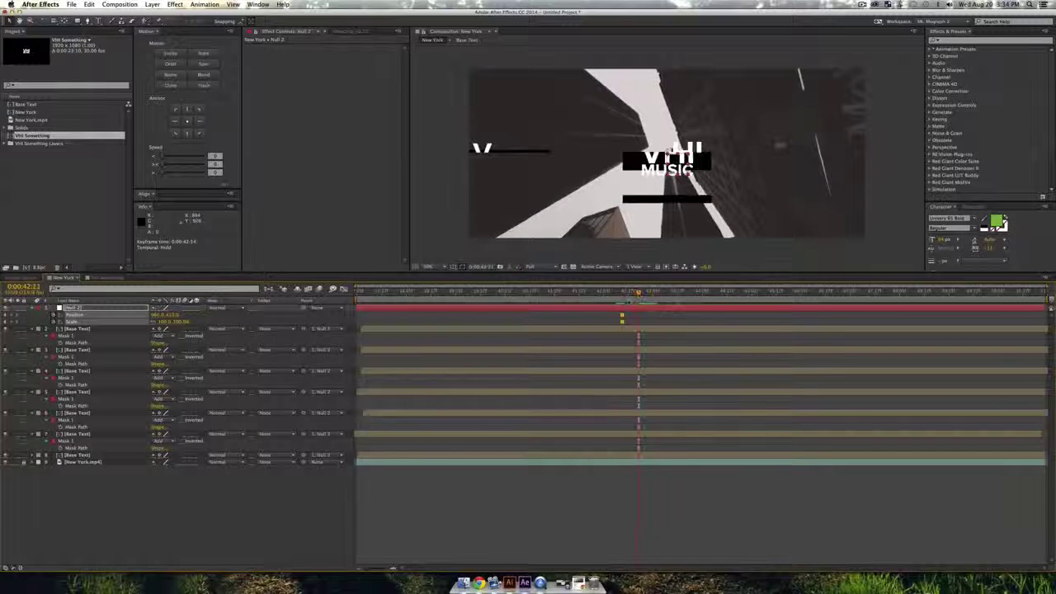
{"action": "key", "text": "super+c"}
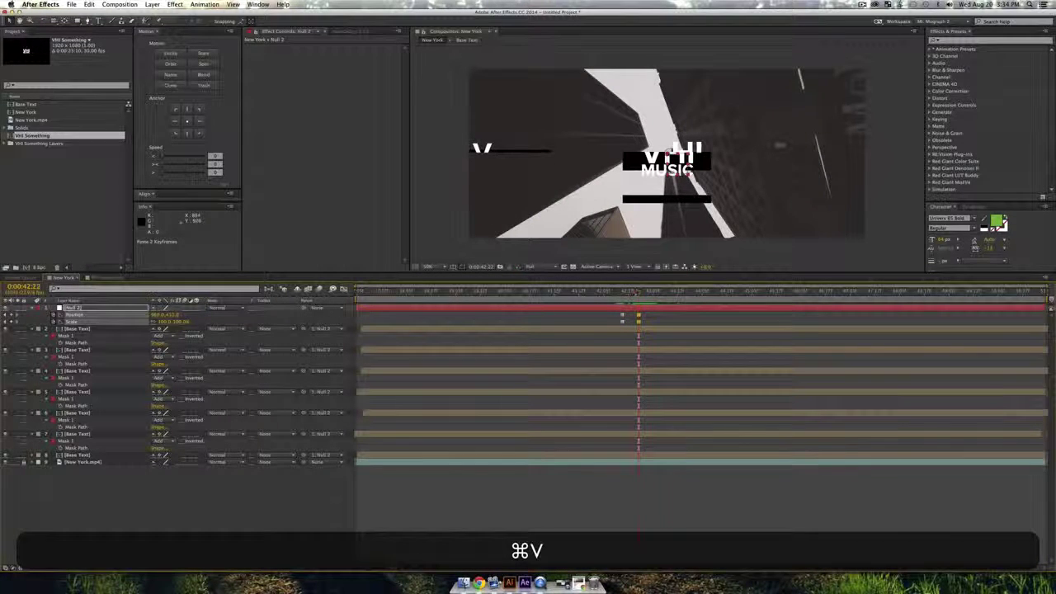
{"action": "left_click_drag", "start_coordinate": [637, 293], "coordinate": [632, 293]}
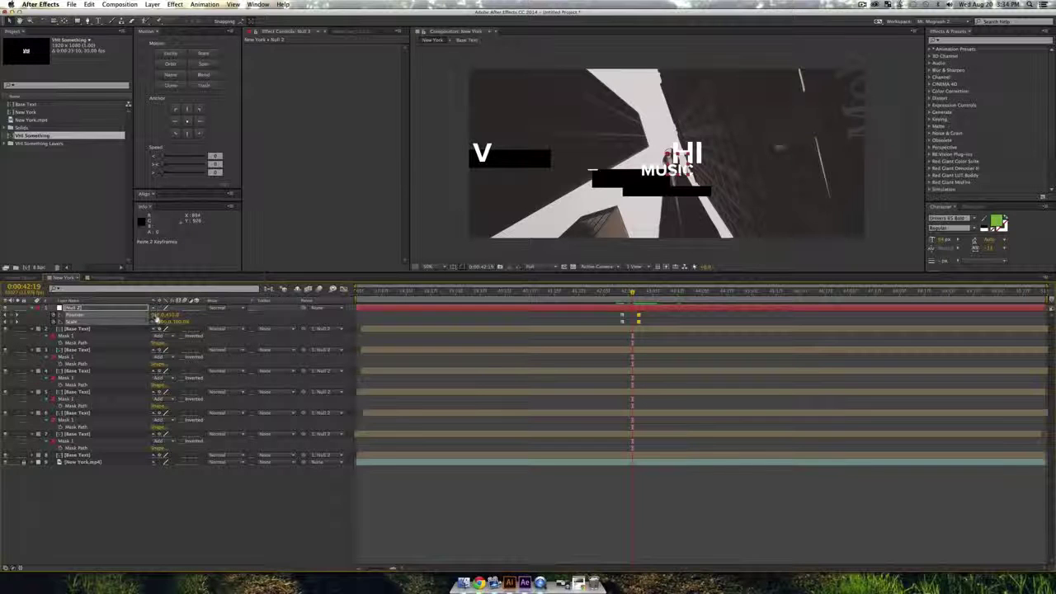
{"action": "left_click_drag", "start_coordinate": [156, 318], "coordinate": [217, 321]}
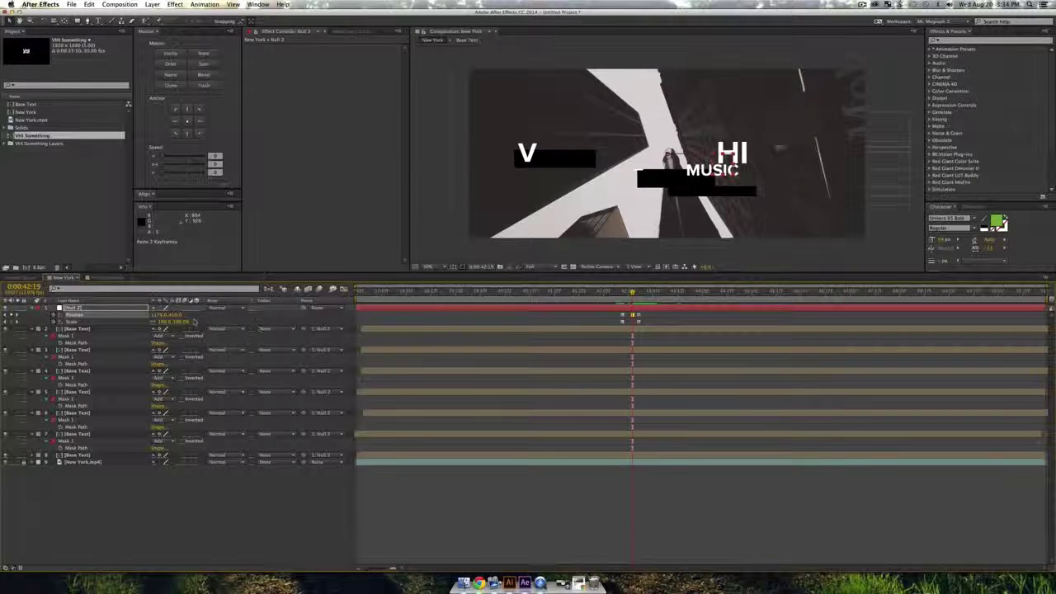
{"action": "left_click_drag", "start_coordinate": [189, 320], "coordinate": [204, 322]}
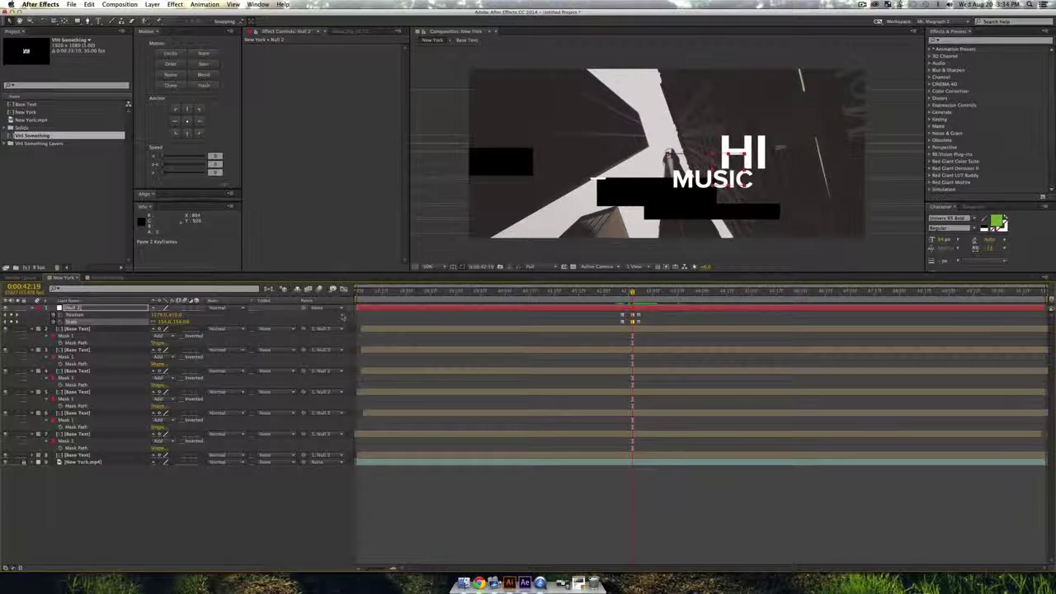
{"action": "left_click_drag", "start_coordinate": [632, 294], "coordinate": [628, 293]}
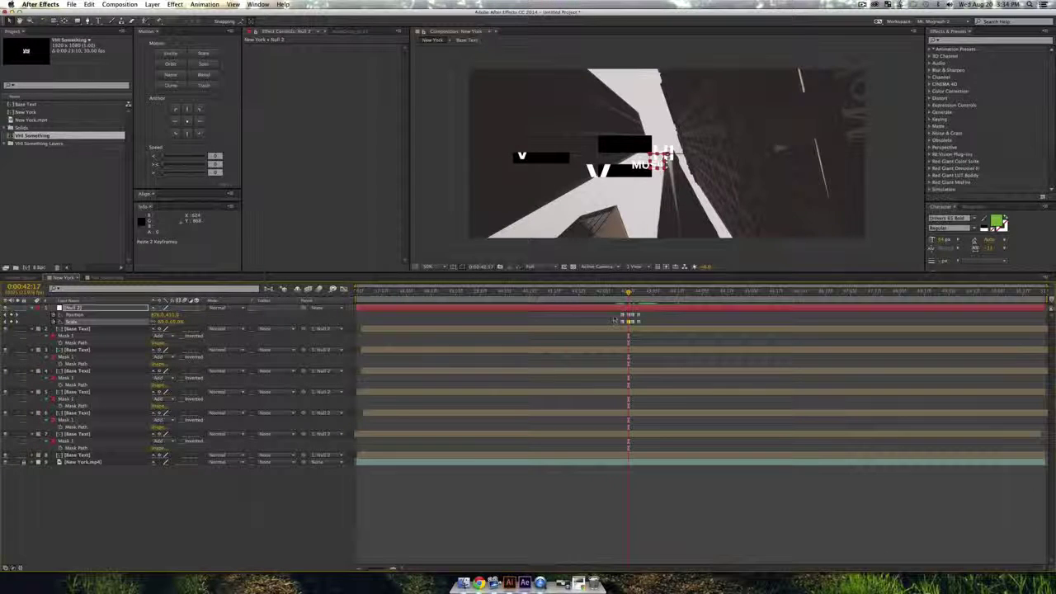
- Copy the null's group of hold keyframes and paste it at two earlier times and once shortly after the original group
{"action": "left_click_drag", "start_coordinate": [614, 320], "coordinate": [652, 312]}
{"action": "key", "text": "super+c"}
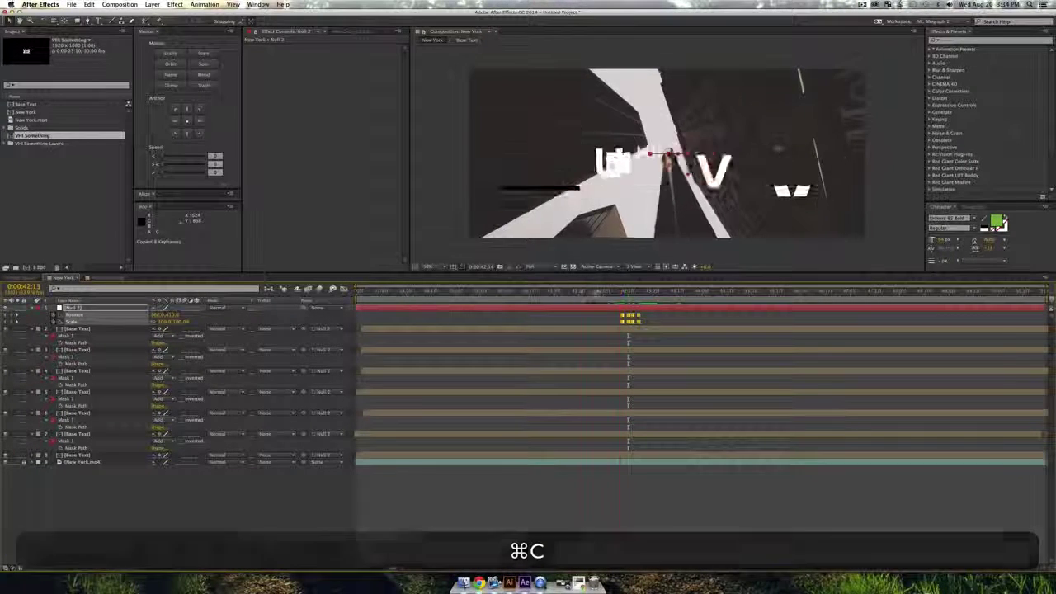
{"action": "left_click", "coordinate": [555, 294]}
{"action": "key", "text": "super+v"}
{"action": "left_click_drag", "start_coordinate": [555, 294], "coordinate": [639, 312]}
{"action": "key", "text": "super+v"}
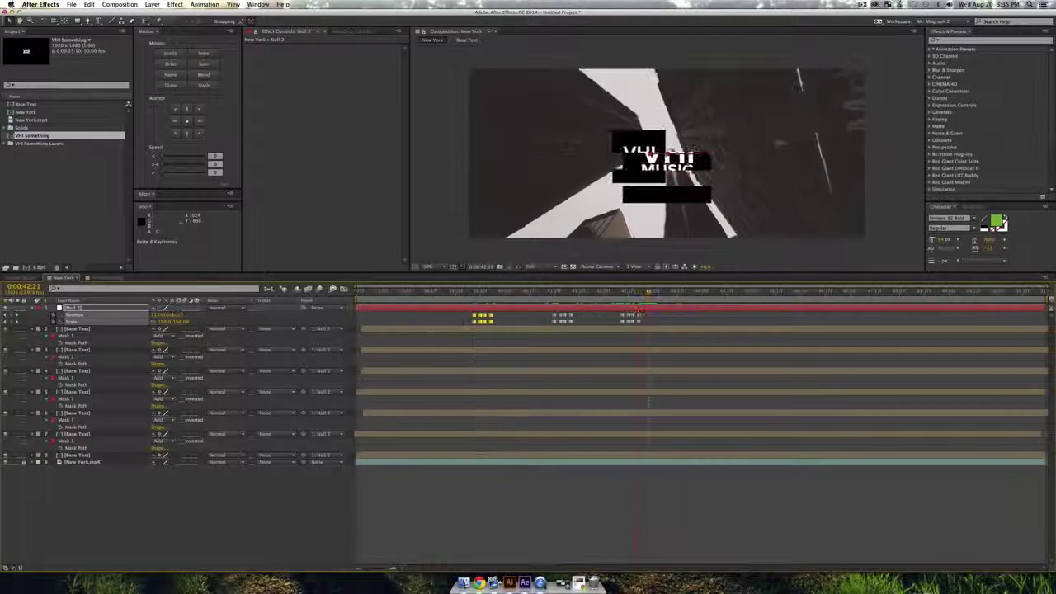
{"action": "left_click", "coordinate": [648, 294]}
{"action": "key", "text": "super+v"}
- Preview the title animation from 0:00:38:02 and paste another group of the null's hold keyframes at 0:00:43:21
{"action": "left_click", "coordinate": [400, 292]}
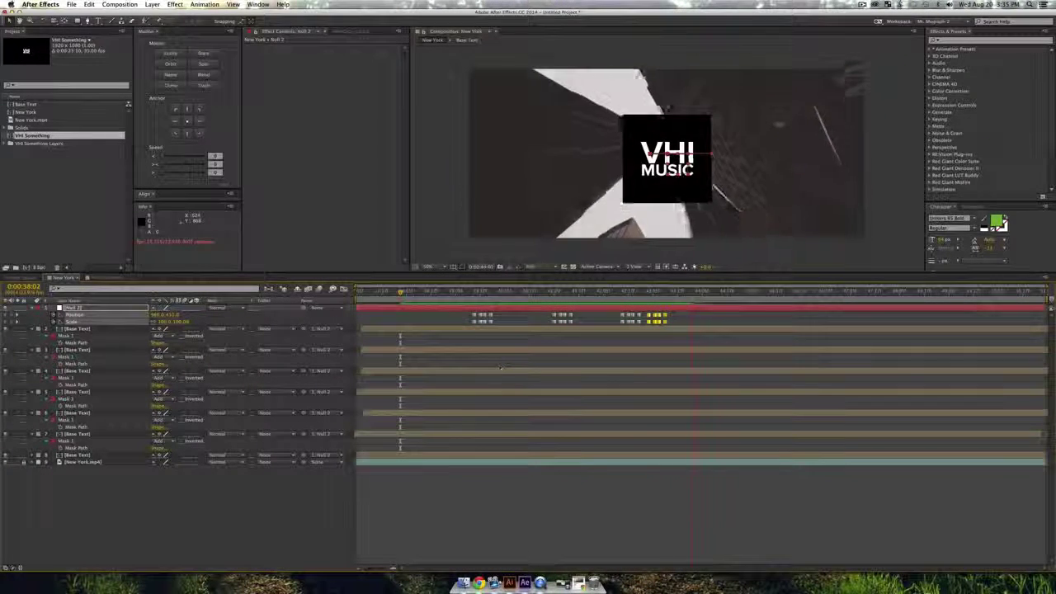
{"action": "key", "text": "space"}
{"action": "left_click", "coordinate": [684, 294]}
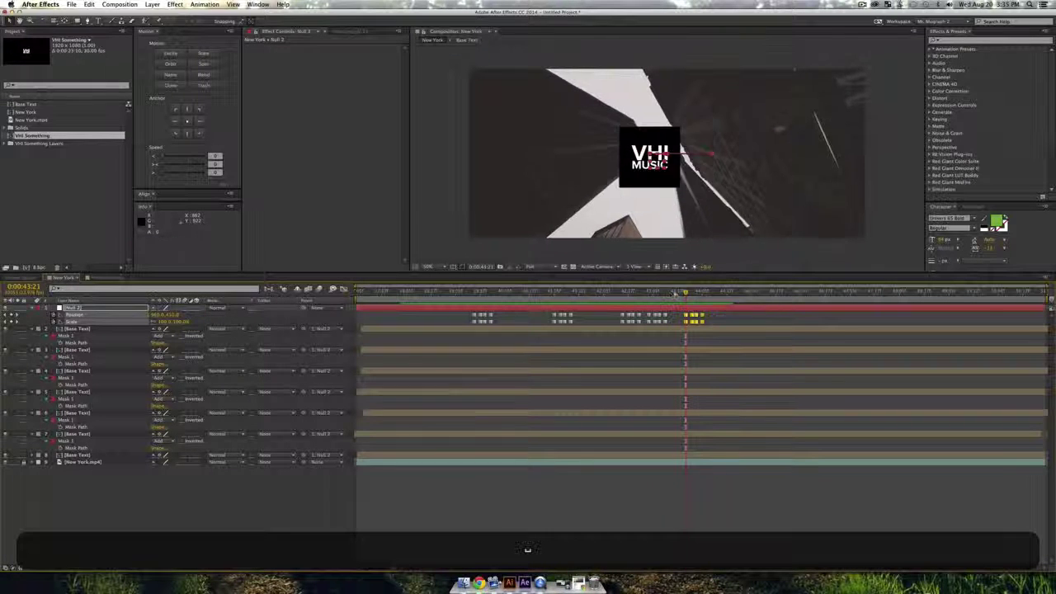
{"action": "key", "text": "space"}
{"action": "left_click", "coordinate": [684, 293]}
{"action": "key", "text": "space"}
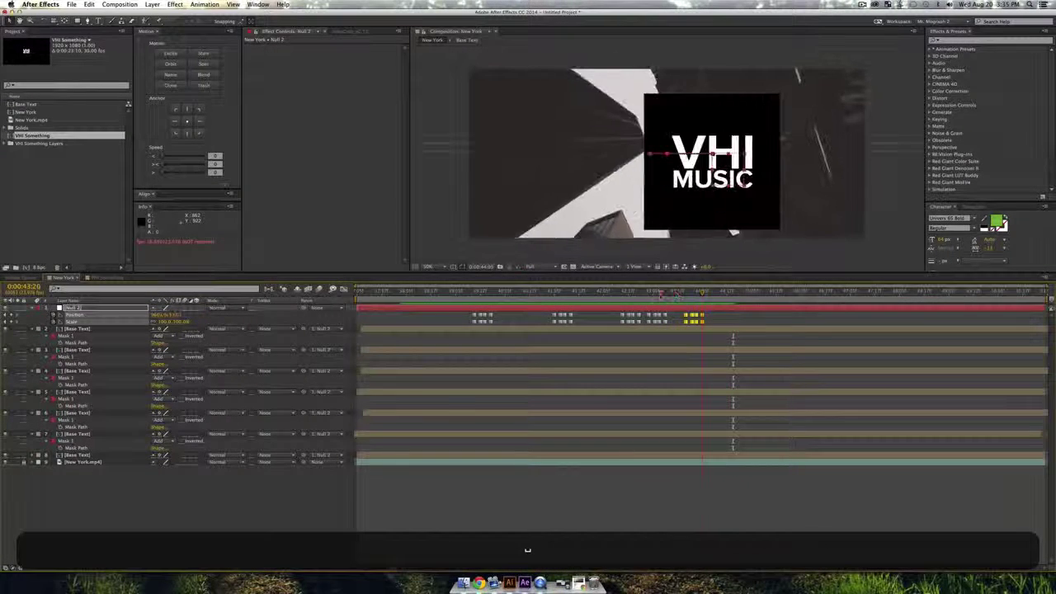
{"action": "left_click", "coordinate": [661, 294]}
{"action": "left_click_drag", "start_coordinate": [676, 311], "coordinate": [698, 325]}
- Pre-compose the null and all Base Text layers as "Effect Layer", moving all attributes into the new composition
{"action": "left_click", "coordinate": [77, 456]}
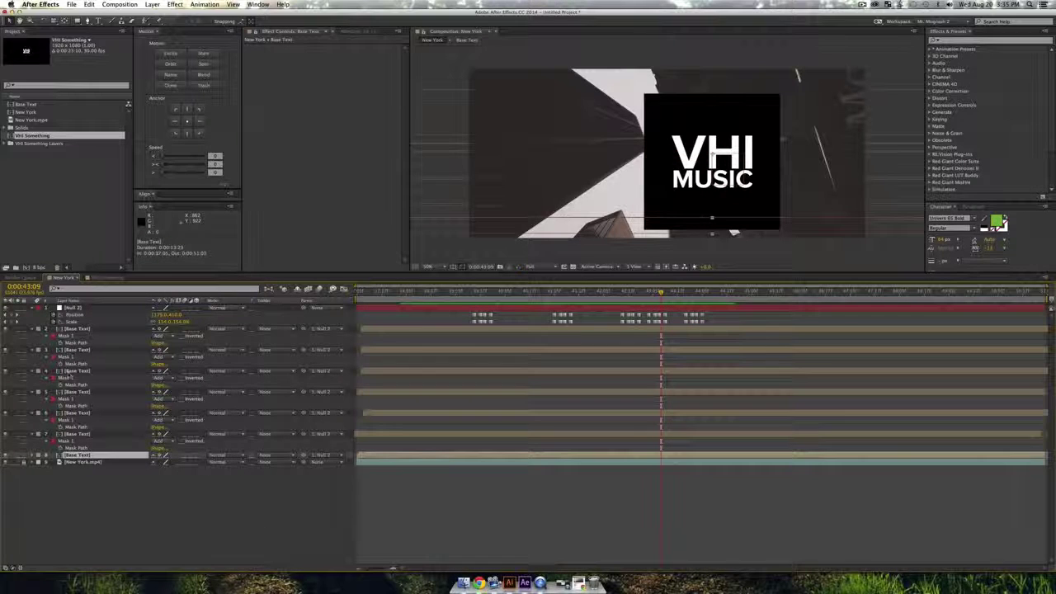
{"action": "left_click", "coordinate": [78, 328], "text": "shift"}
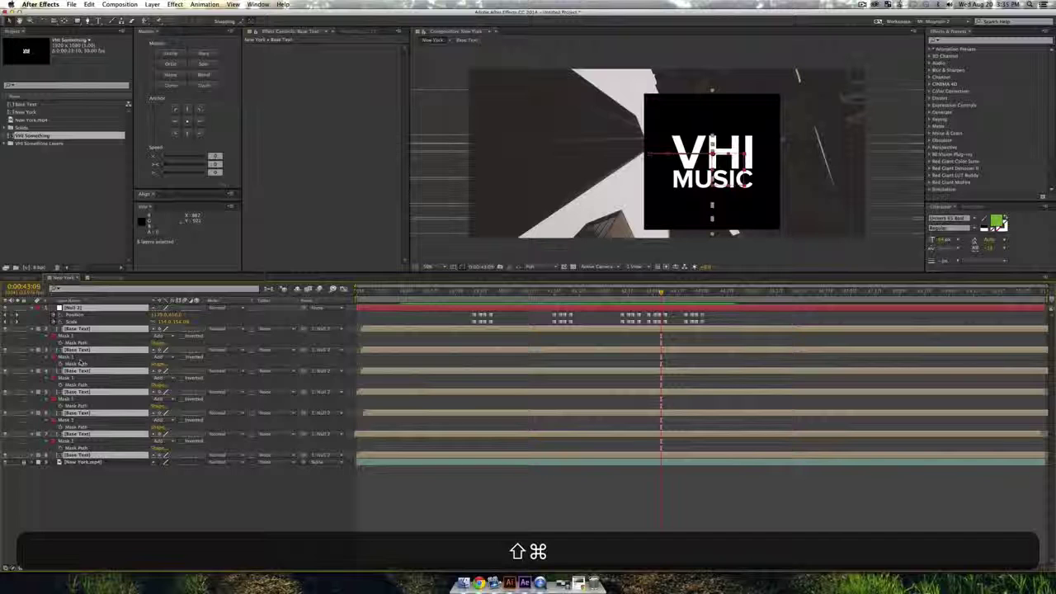
{"action": "key", "text": "super+shift+c"}
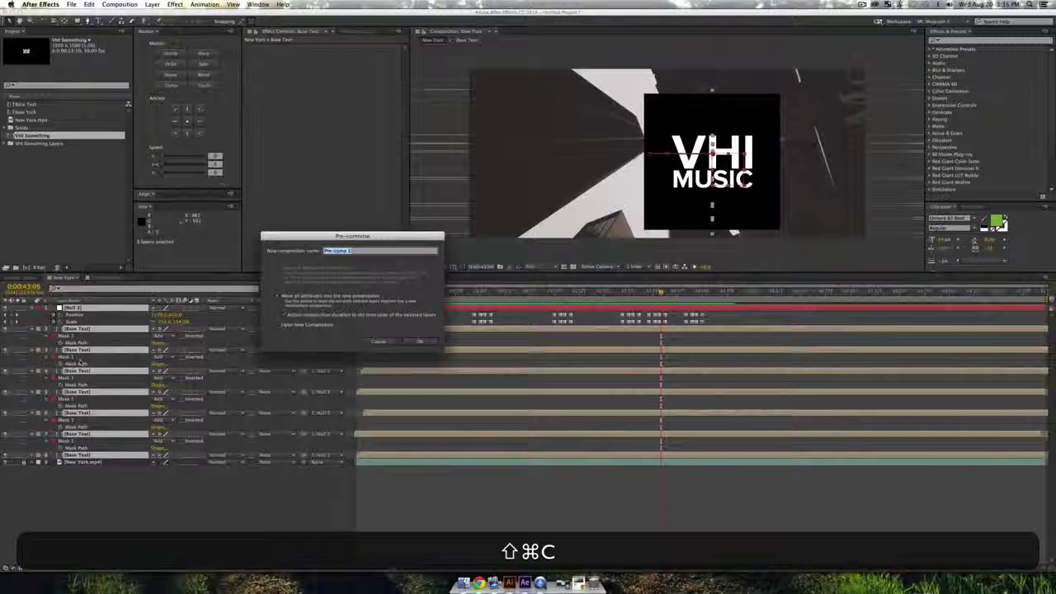
{"action": "key", "text": "shift"}
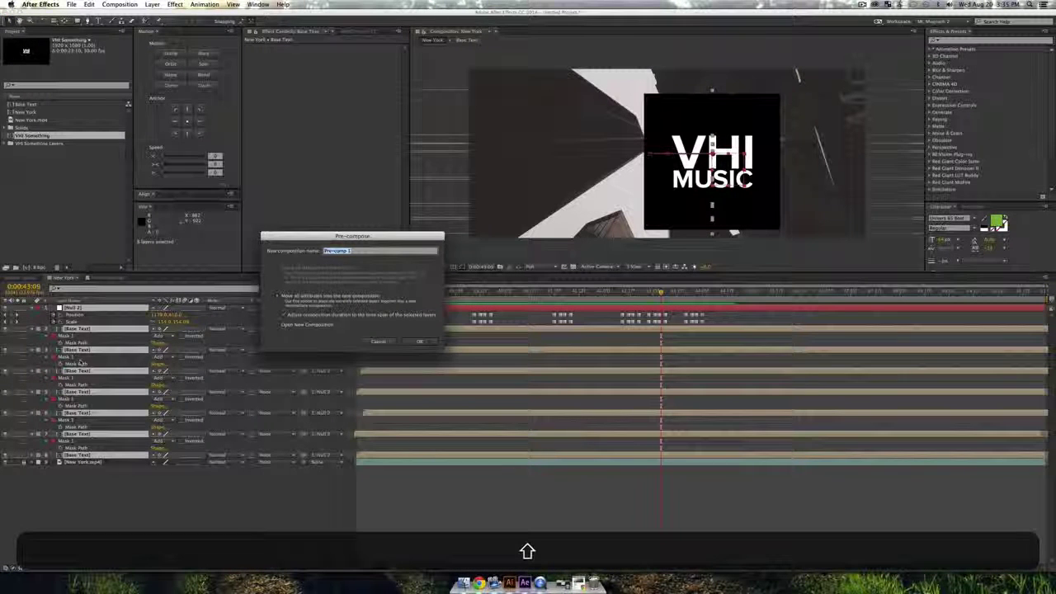
{"action": "type", "text": "Effect"}
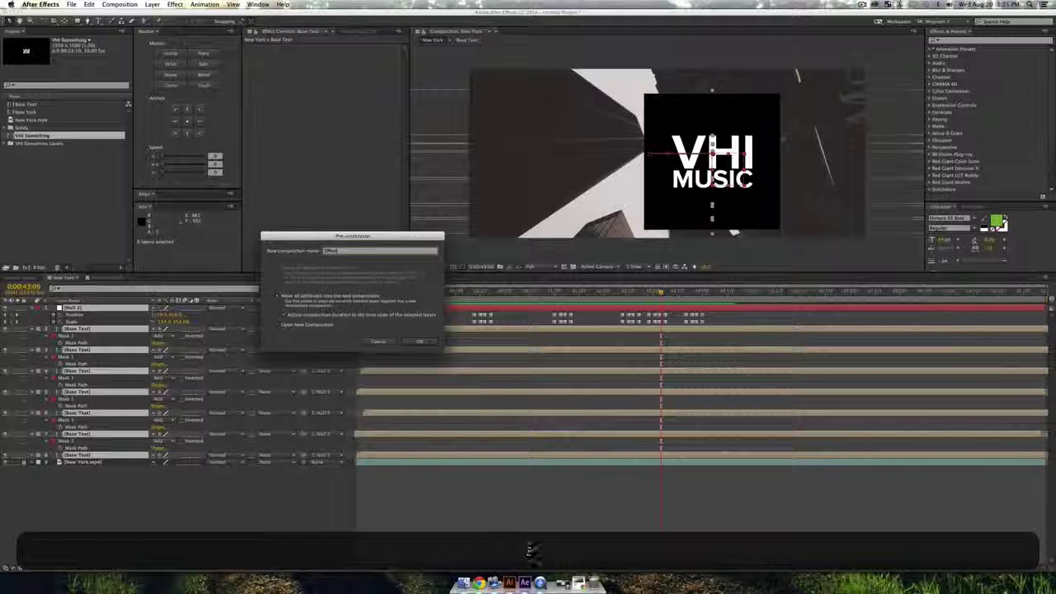
{"action": "type", "text": " Layer"}
{"action": "key", "text": "Return"}
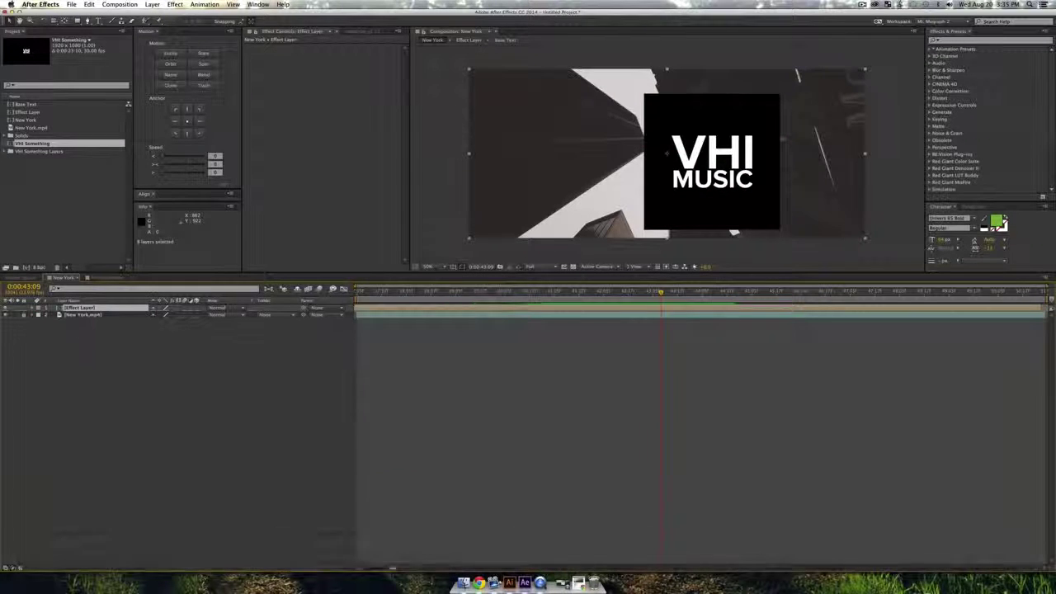
- Find the Invert effect and apply it to the Effect Layer
{"action": "left_click", "coordinate": [949, 38]}
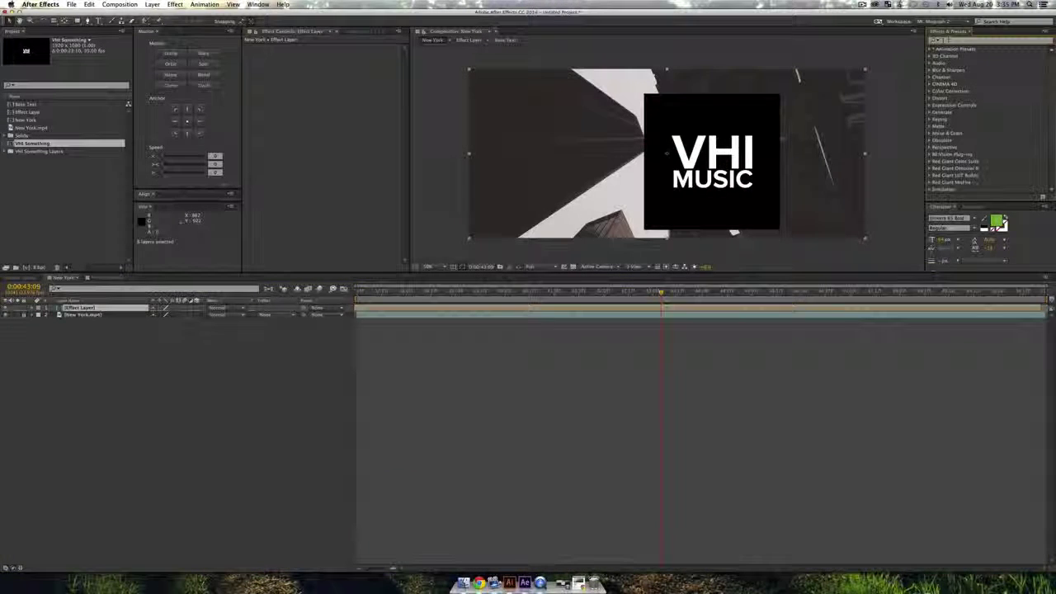
{"action": "type", "text": "invert"}
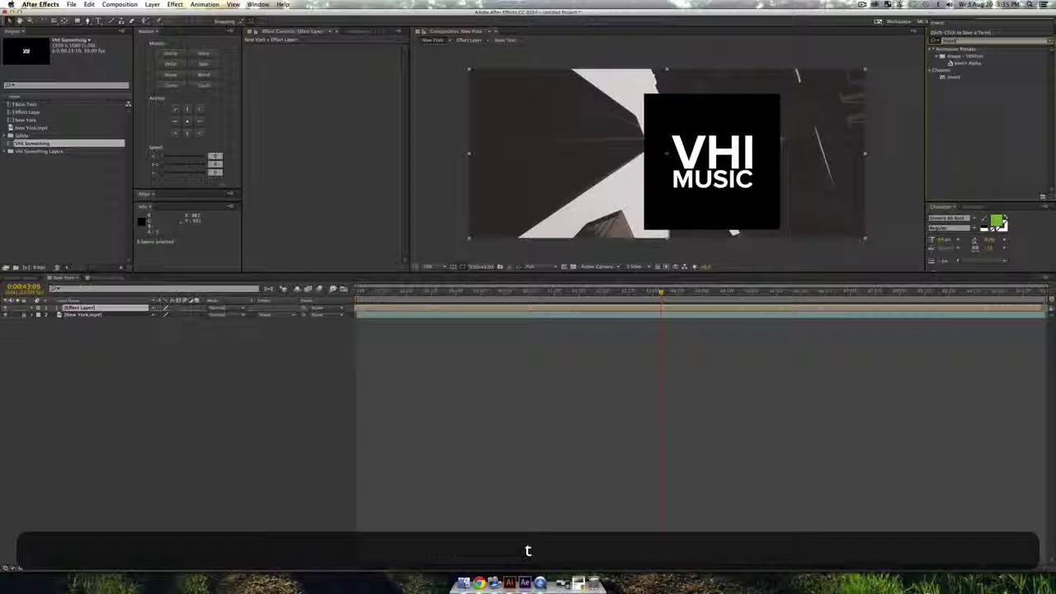
{"action": "left_click_drag", "start_coordinate": [957, 76], "coordinate": [279, 97]}
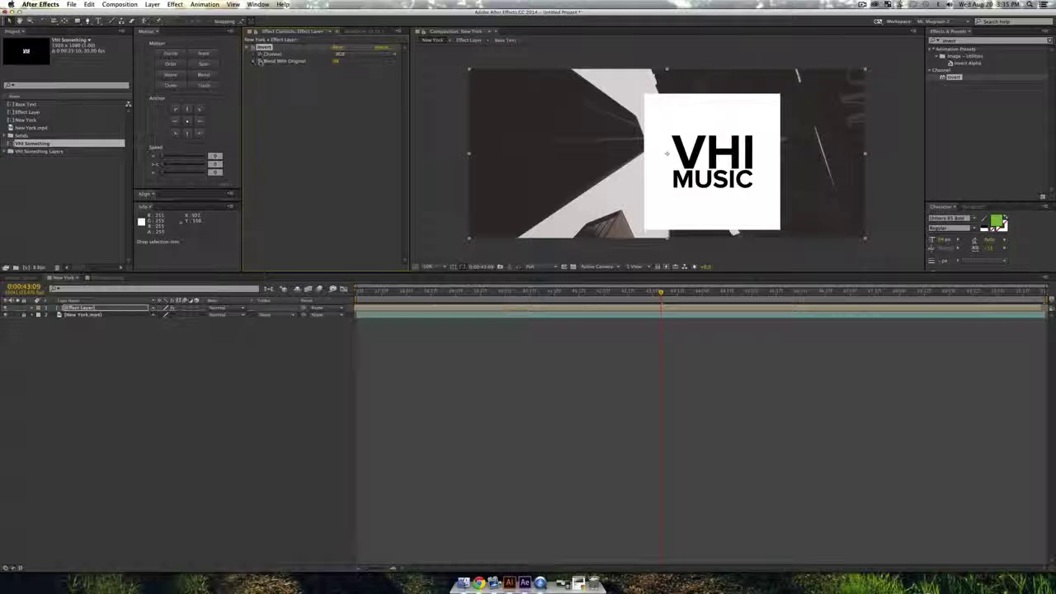
{"action": "key", "text": "u"}
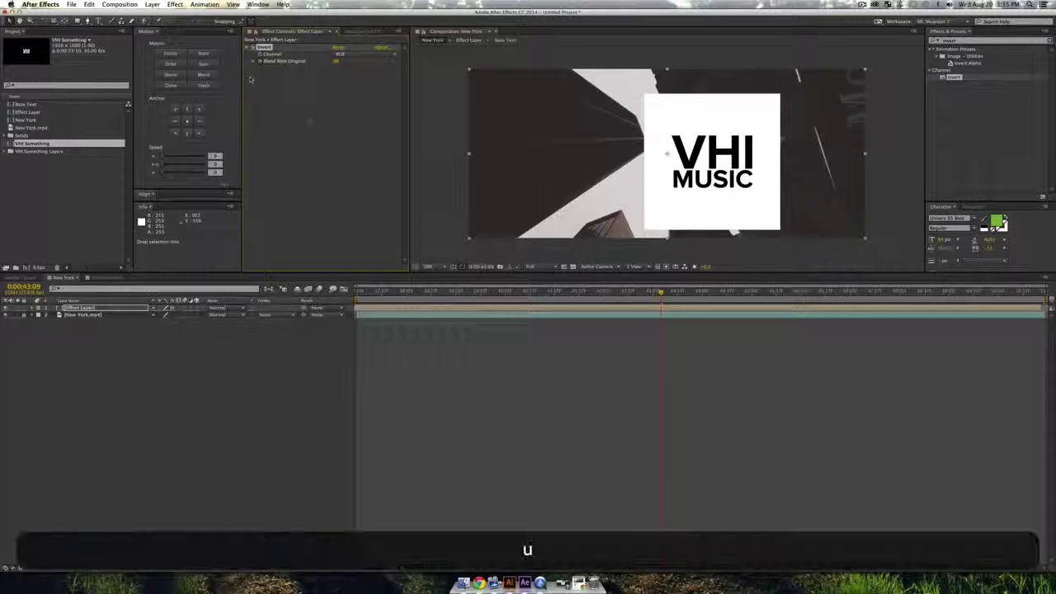
- Animate the Effect Layer's Invert Blend With Original with hold keyframes, 0% at 0:00:40:17 and 100% at 0:00:40:20
{"action": "left_click_drag", "start_coordinate": [542, 292], "coordinate": [511, 307]}
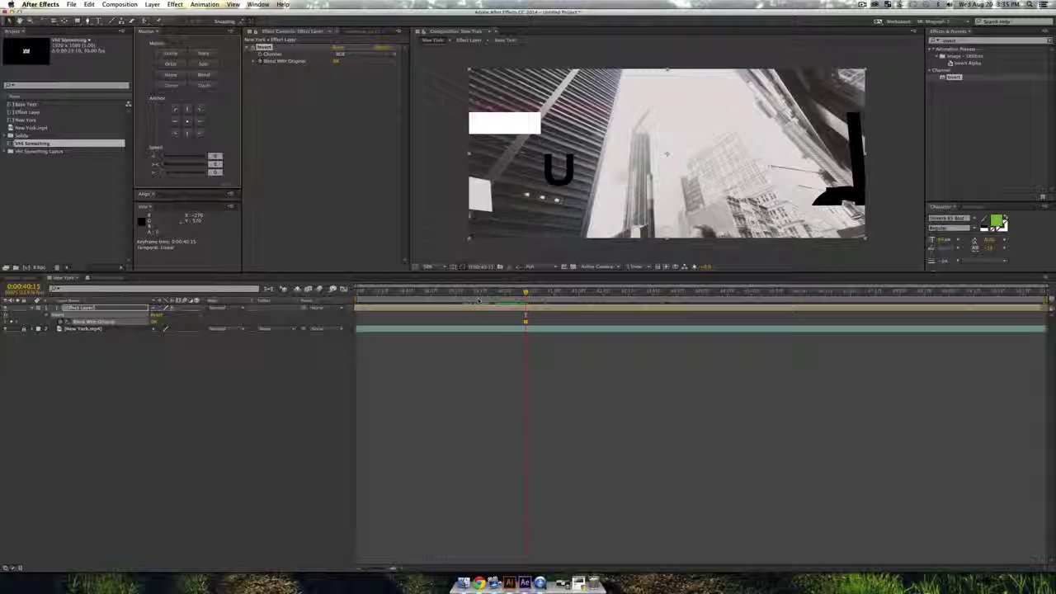
{"action": "left_click", "coordinate": [534, 294]}
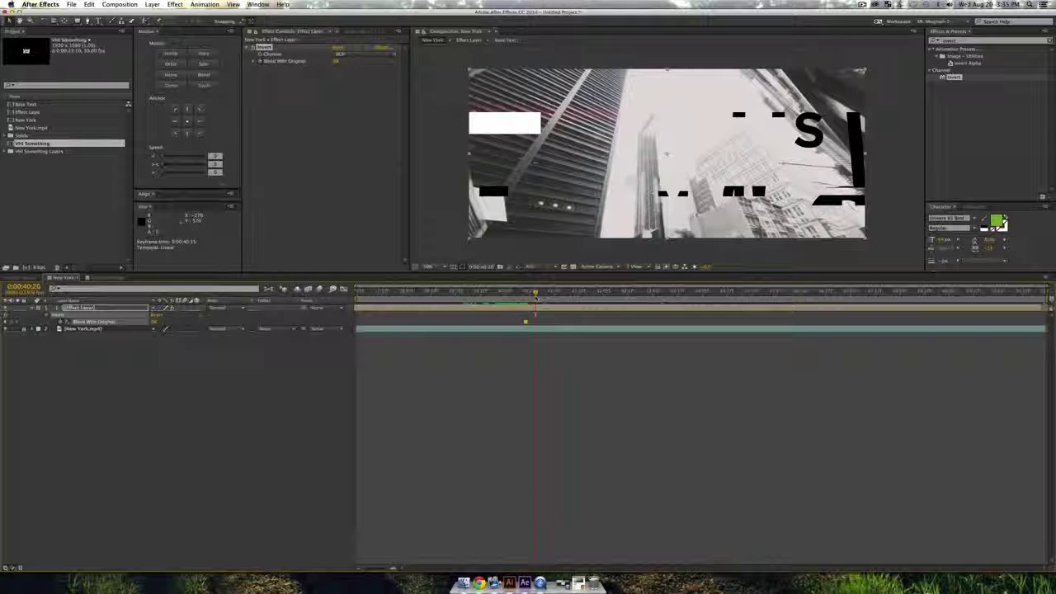
{"action": "left_click_drag", "start_coordinate": [334, 62], "coordinate": [458, 68]}
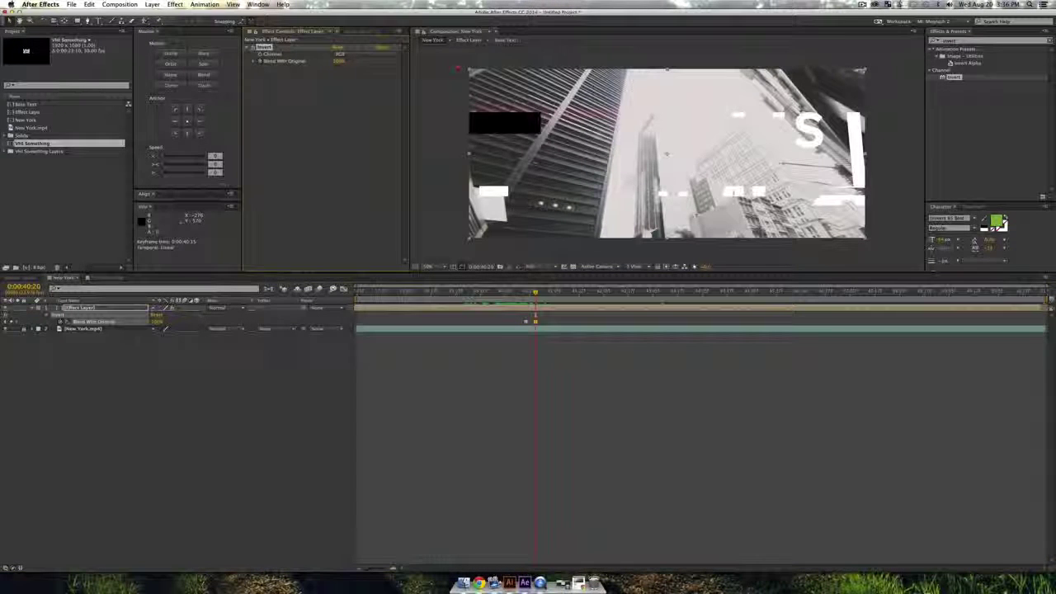
{"action": "left_click_drag", "start_coordinate": [535, 292], "coordinate": [534, 294]}
{"action": "key", "text": "space"}
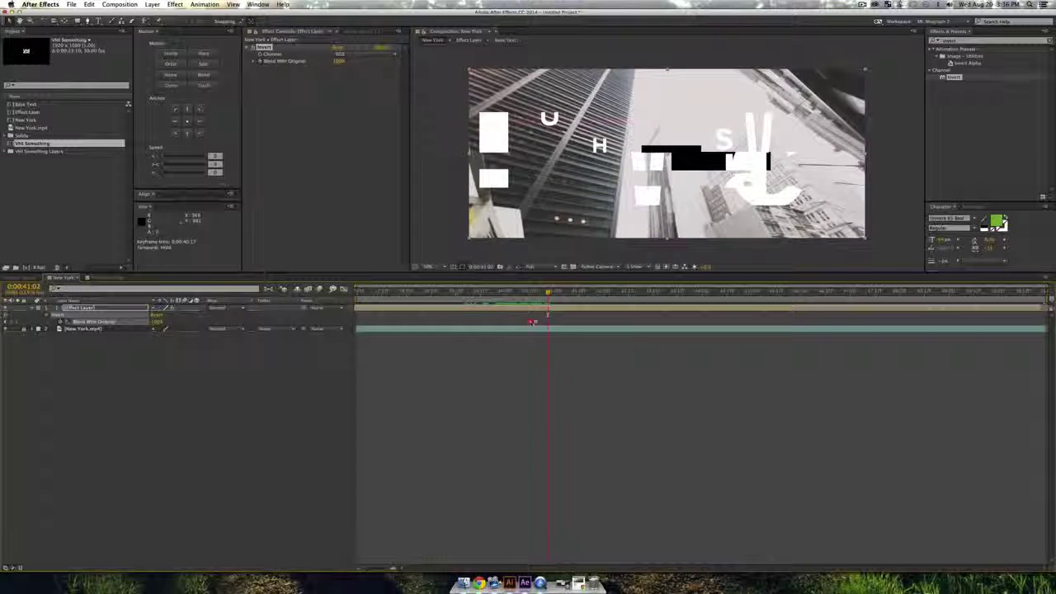
- Add Blend With Original keyframes of 0% at 0:00:41:01 and 100% at 0:00:41:07
{"action": "left_click_drag", "start_coordinate": [548, 293], "coordinate": [545, 293]}
{"action": "left_click_drag", "start_coordinate": [342, 63], "coordinate": [314, 64]}
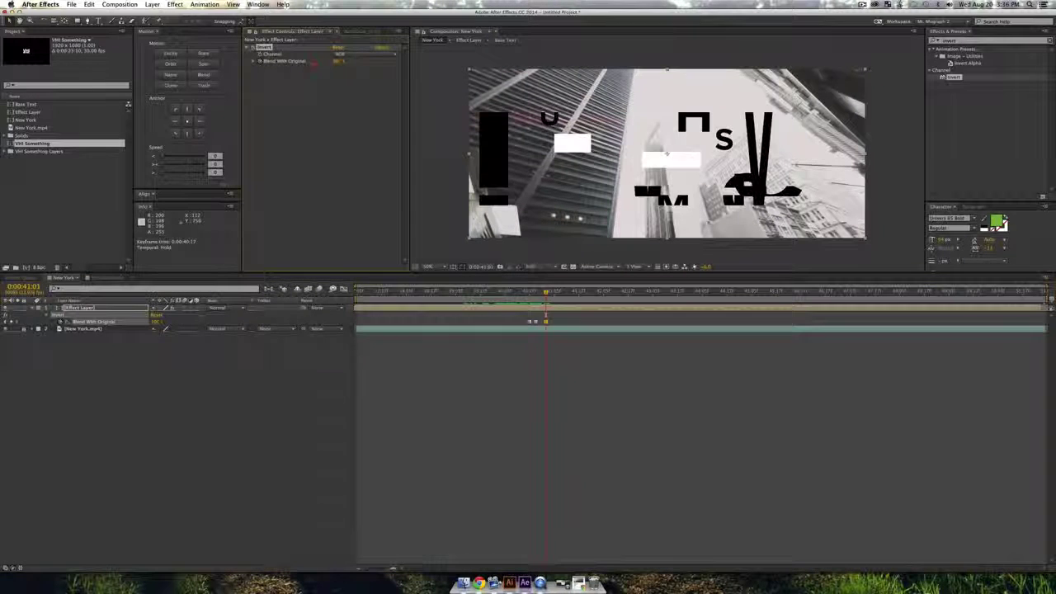
{"action": "left_click_drag", "start_coordinate": [545, 294], "coordinate": [558, 293]}
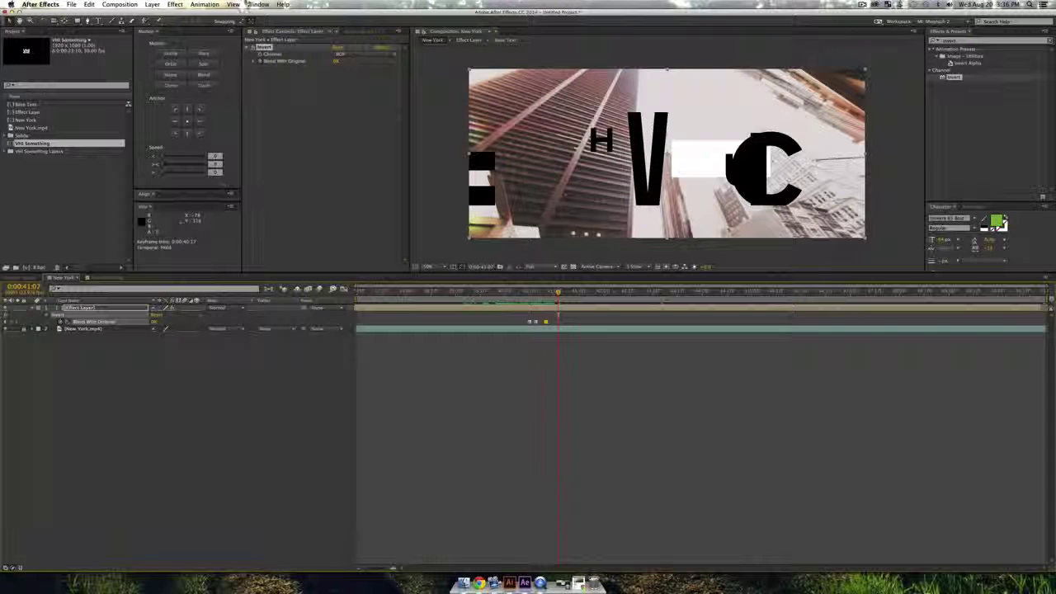
{"action": "left_click", "coordinate": [336, 63]}
{"action": "left_click_drag", "start_coordinate": [336, 62], "coordinate": [419, 63]}
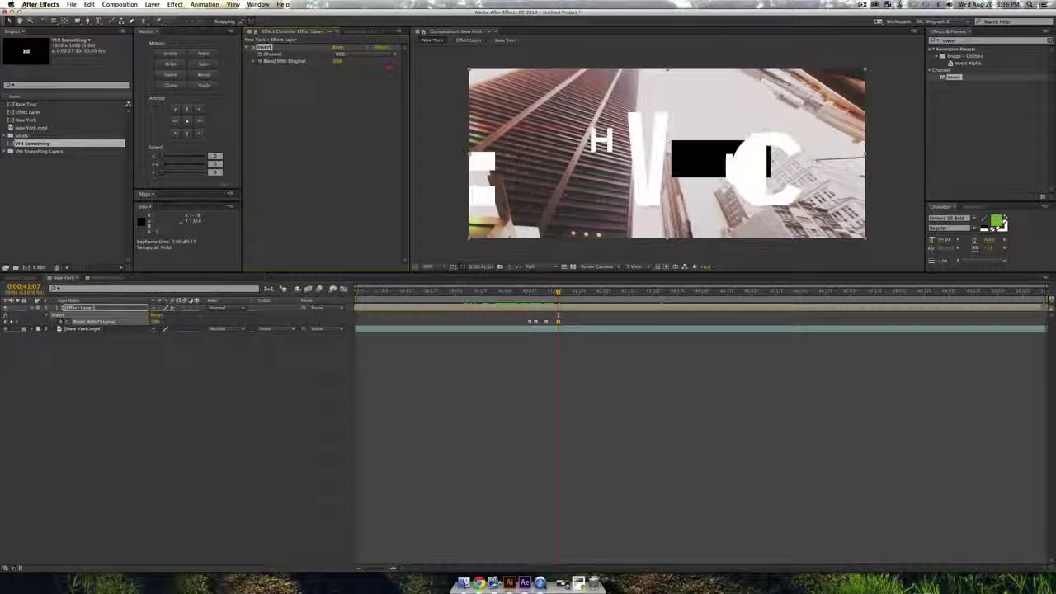
- Copy the four Blend With Original keyframes and paste them at 0:00:41:12 and again just after the pasted group
{"action": "left_click_drag", "start_coordinate": [559, 292], "coordinate": [607, 291]}
{"action": "left_click", "coordinate": [601, 291]}
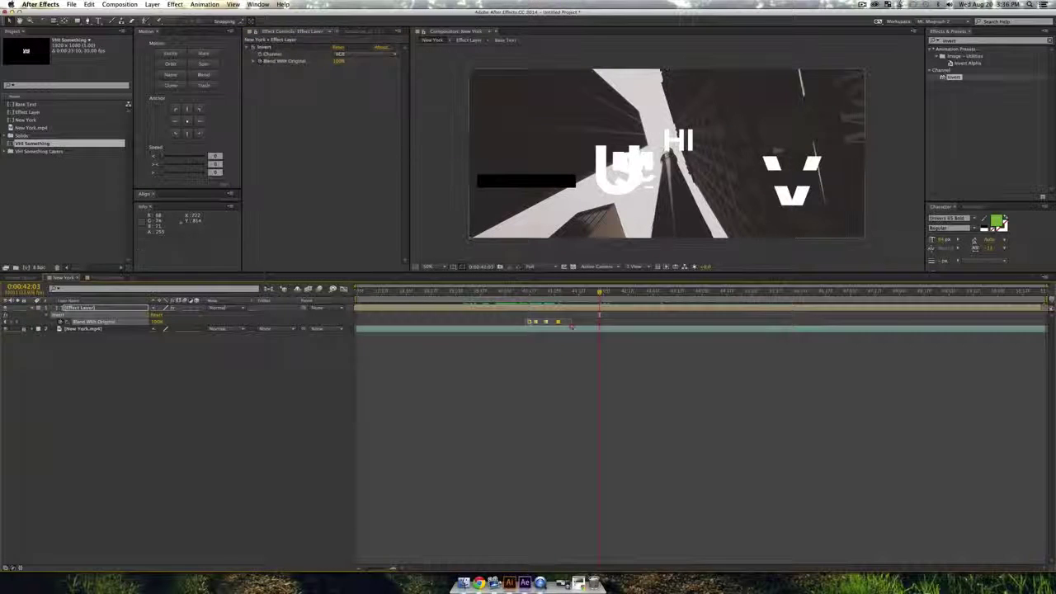
{"action": "left_click", "coordinate": [569, 290]}
{"action": "key", "text": "super+v"}
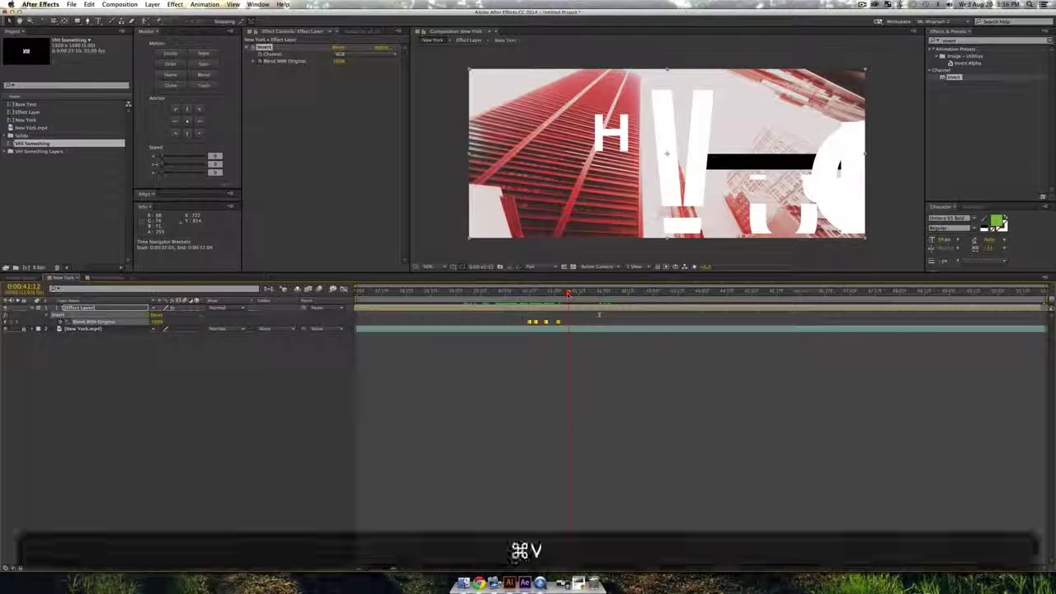
{"action": "left_click", "coordinate": [610, 292]}
{"action": "key", "text": "super+v"}
- Add a fast inversion flicker near the end, keyframing Blend With Original to 0% just before 0:00:43:06 and 100% at 0:00:43:06
{"action": "left_click", "coordinate": [651, 292]}
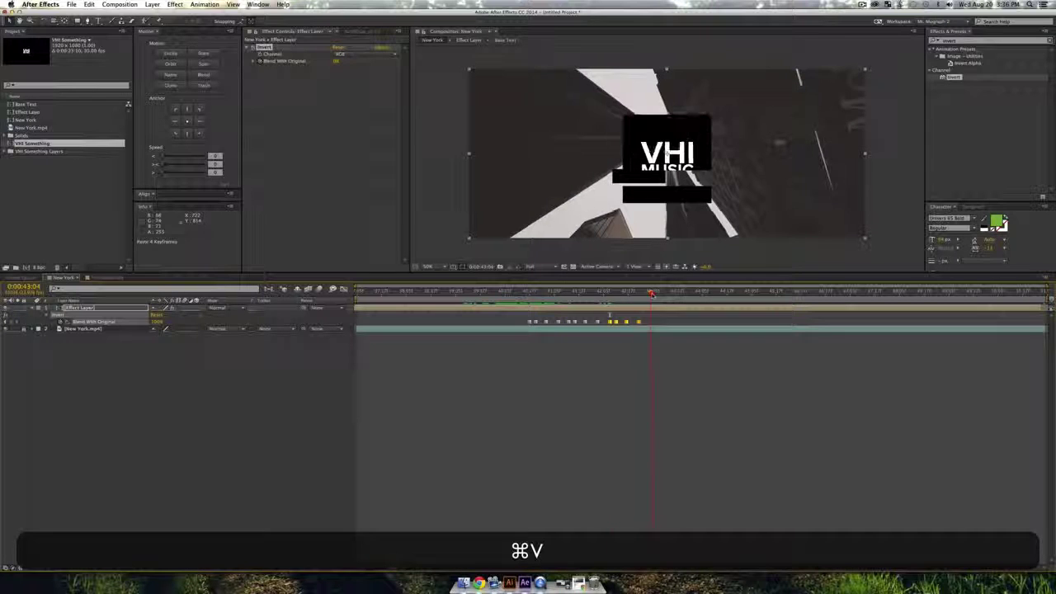
{"action": "left_click_drag", "start_coordinate": [338, 61], "coordinate": [247, 61]}
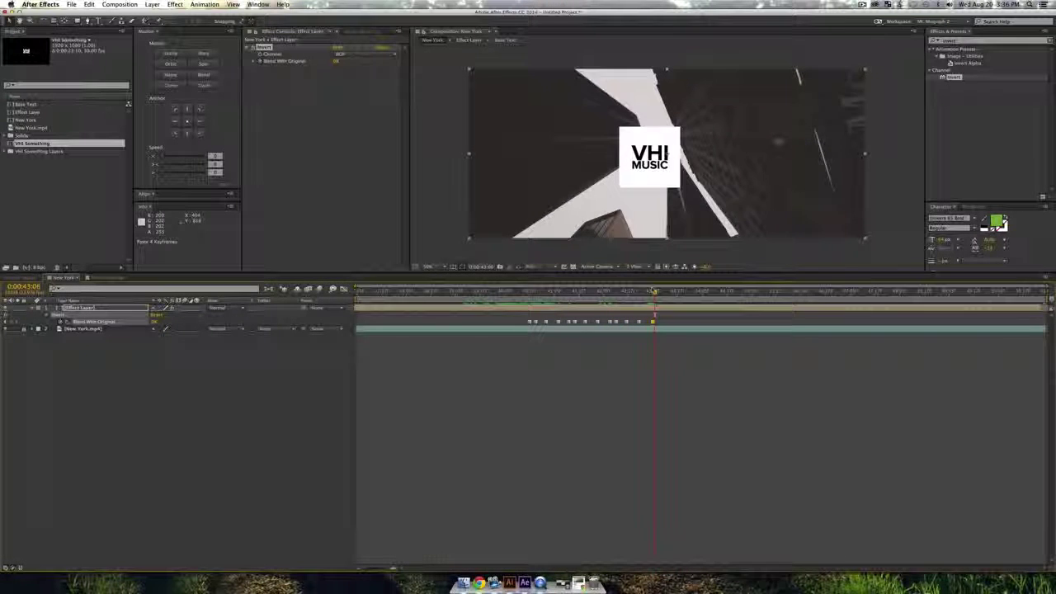
{"action": "left_click_drag", "start_coordinate": [336, 61], "coordinate": [420, 61]}
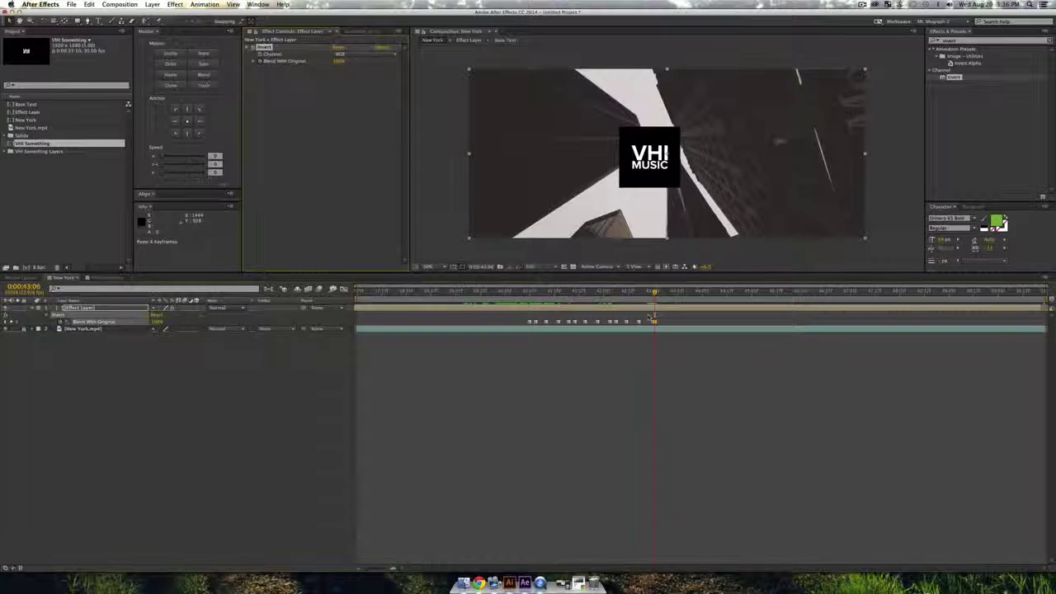
- Copy the closely spaced 0% and 100% keyframe pair, paste it repeatedly from 0:00:43:07 to 0:00:43:18, and preview the flicker
{"action": "key", "text": "cmd+c"}
{"action": "key", "text": "cmd+v"}
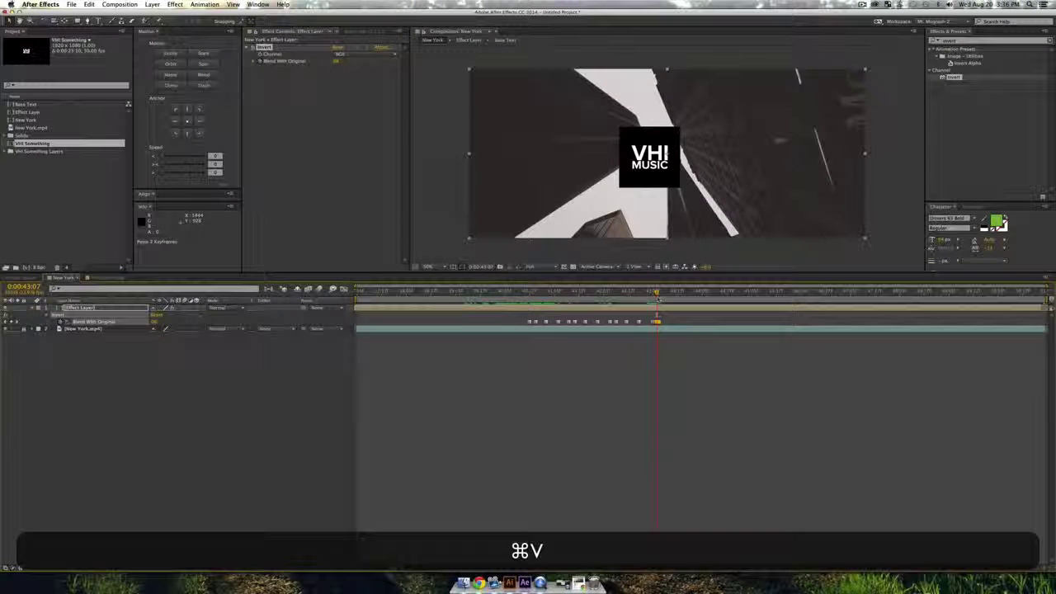
{"action": "left_click_drag", "start_coordinate": [656, 297], "coordinate": [668, 296]}
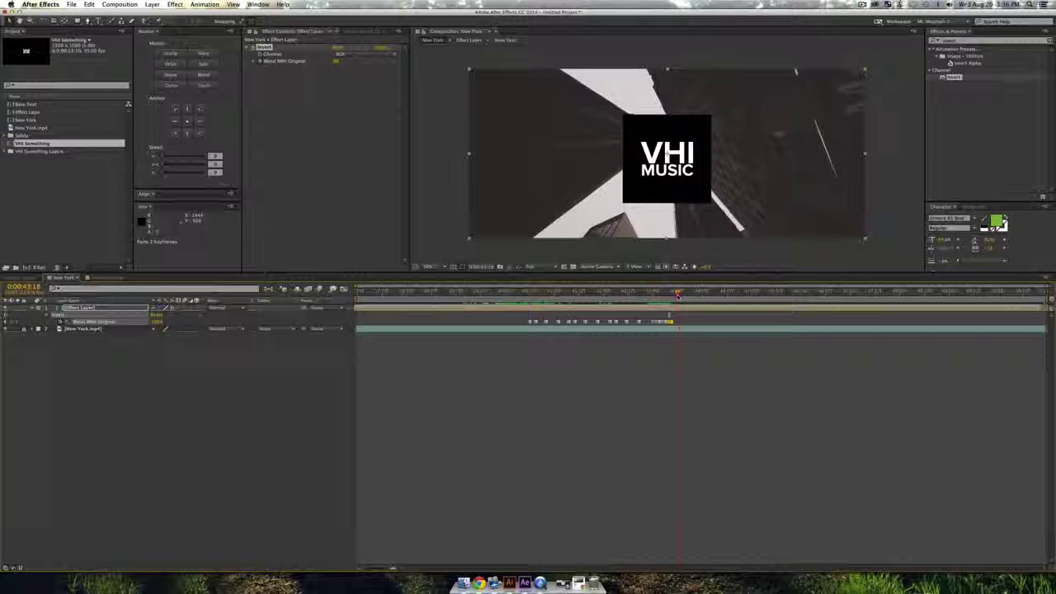
{"action": "key", "text": "cmd+v"}
{"action": "key", "text": "space"}
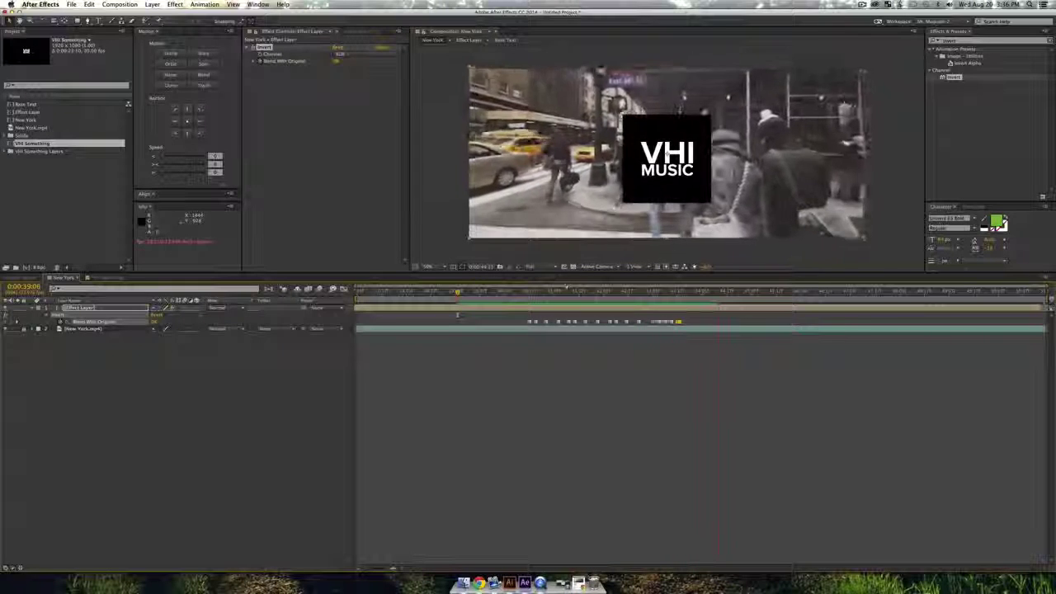
{"action": "key", "text": "space"}
- Find the Black & White effect, unlock the New York.mp4 layer and apply the effect to it
{"action": "left_click", "coordinate": [578, 396]}
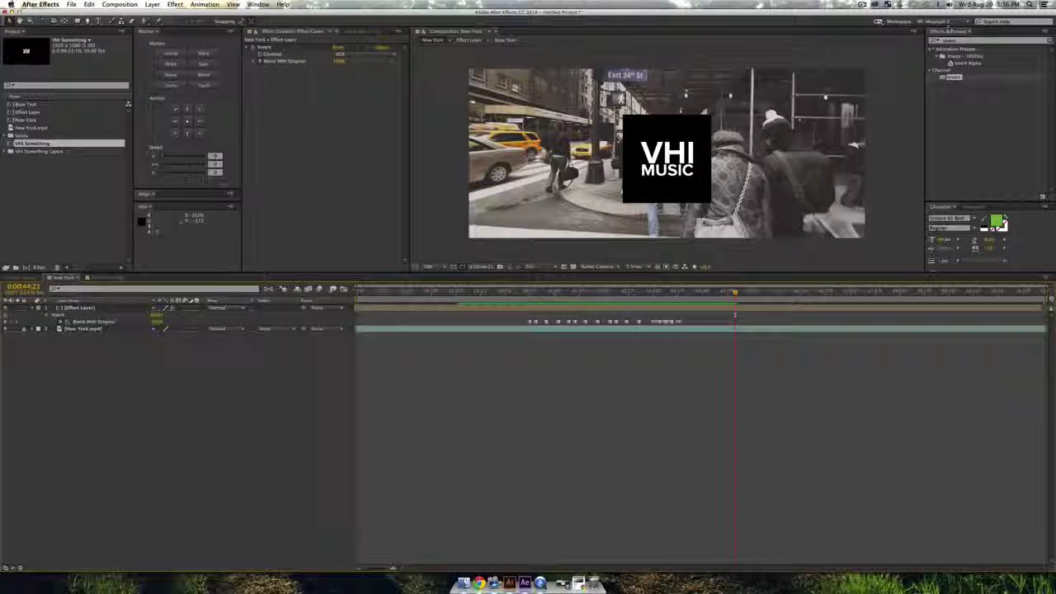
{"action": "type", "text": "bl"}
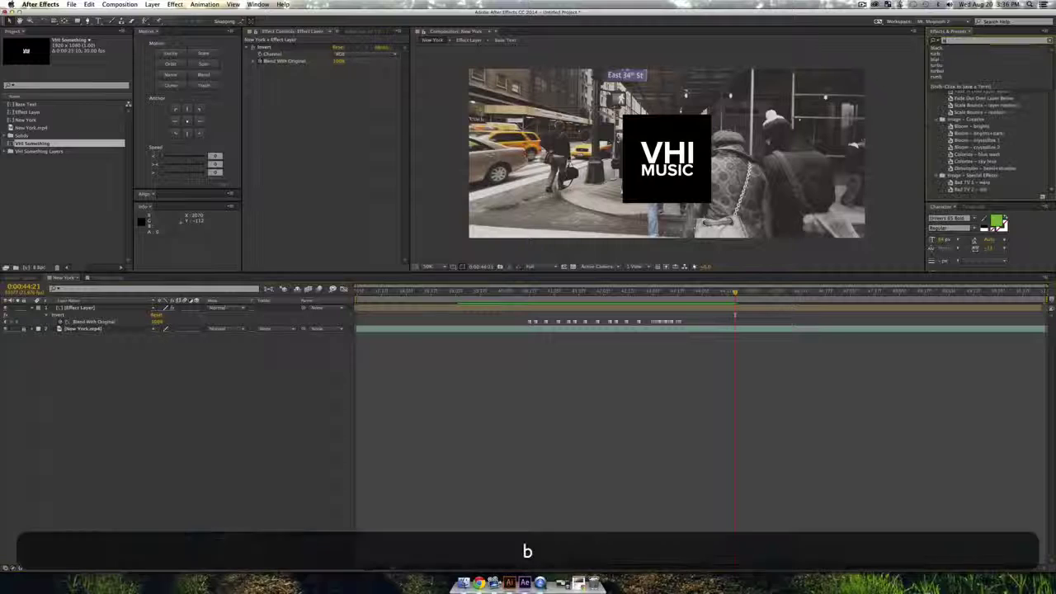
{"action": "type", "text": "lack"}
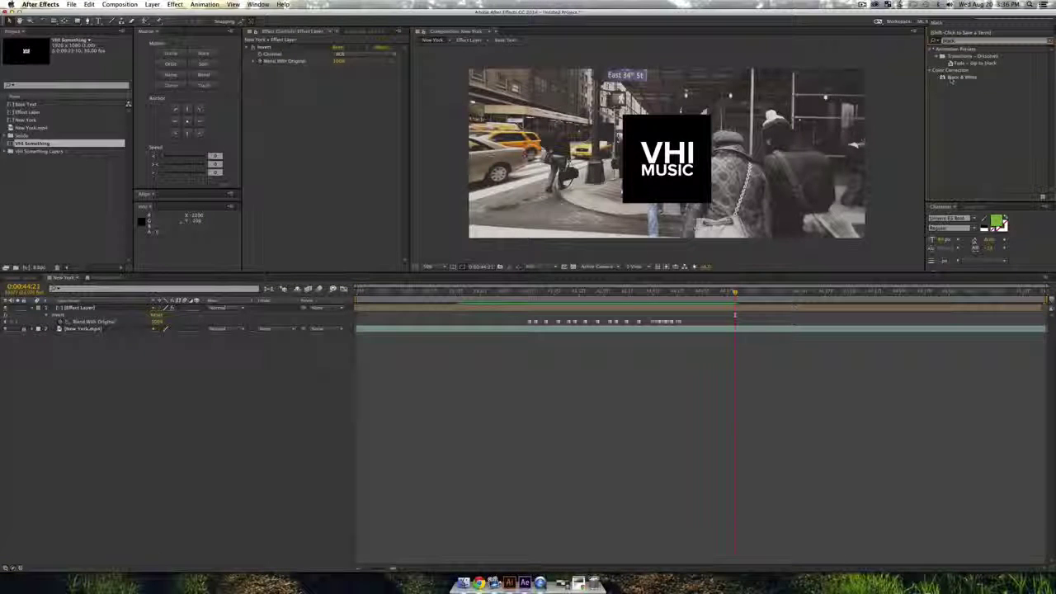
{"action": "left_click_drag", "start_coordinate": [957, 77], "coordinate": [86, 329]}
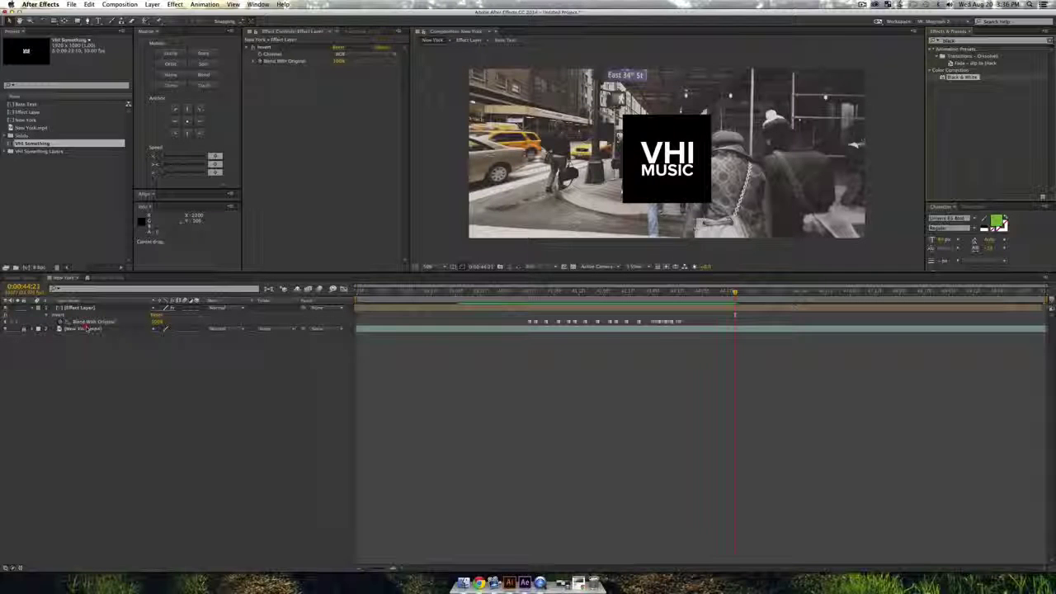
{"action": "left_click", "coordinate": [23, 330]}
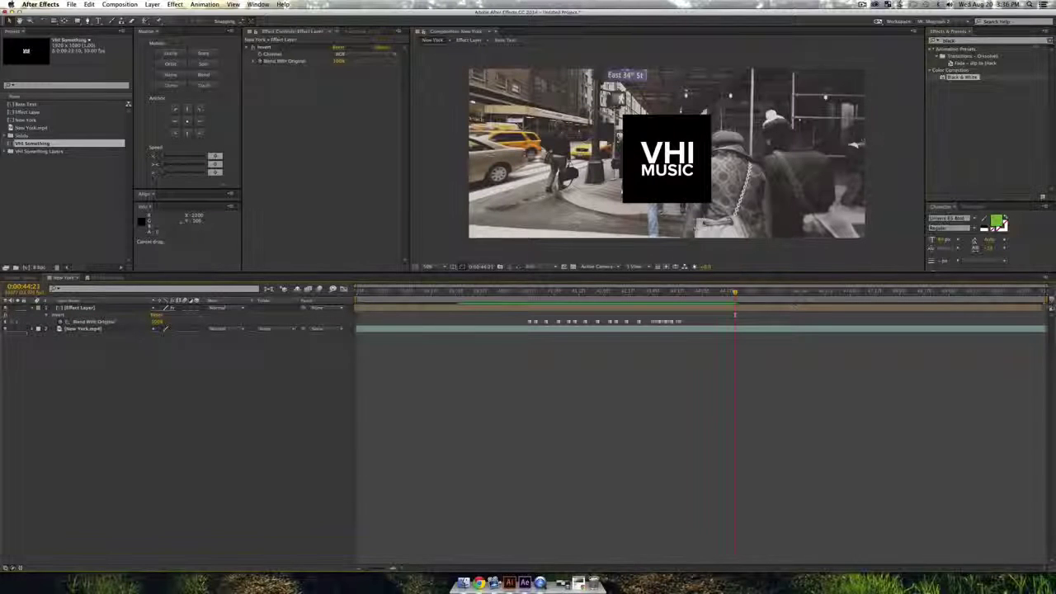
{"action": "left_click_drag", "start_coordinate": [87, 329], "coordinate": [82, 328]}
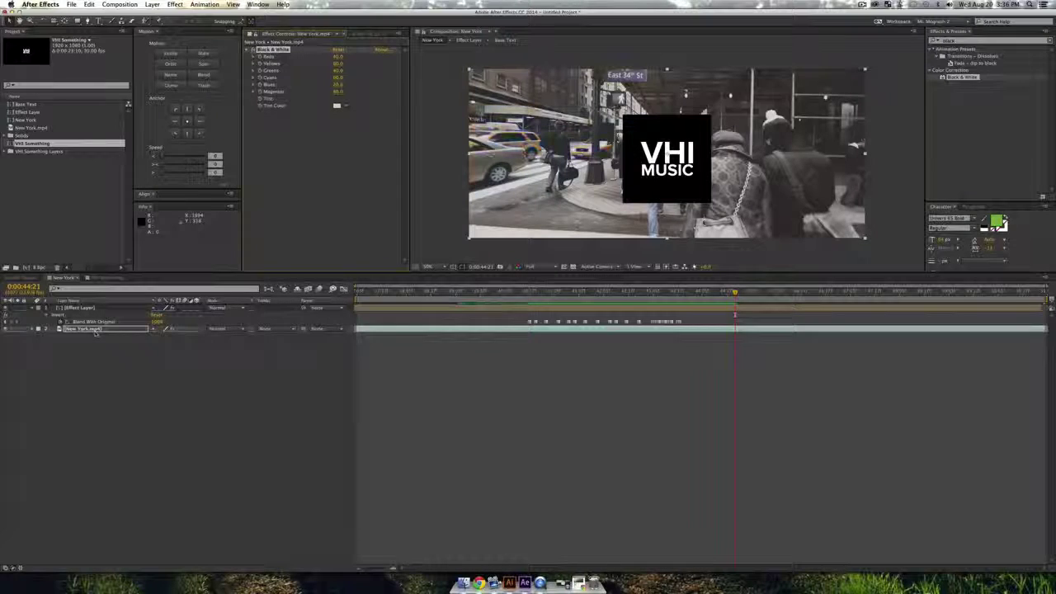
- Apply the Curves effect to New York.mp4 and pull the lower part of the RGB curve down to darken the shadows
{"action": "left_click", "coordinate": [973, 41]}
{"action": "type", "text": "curves"}
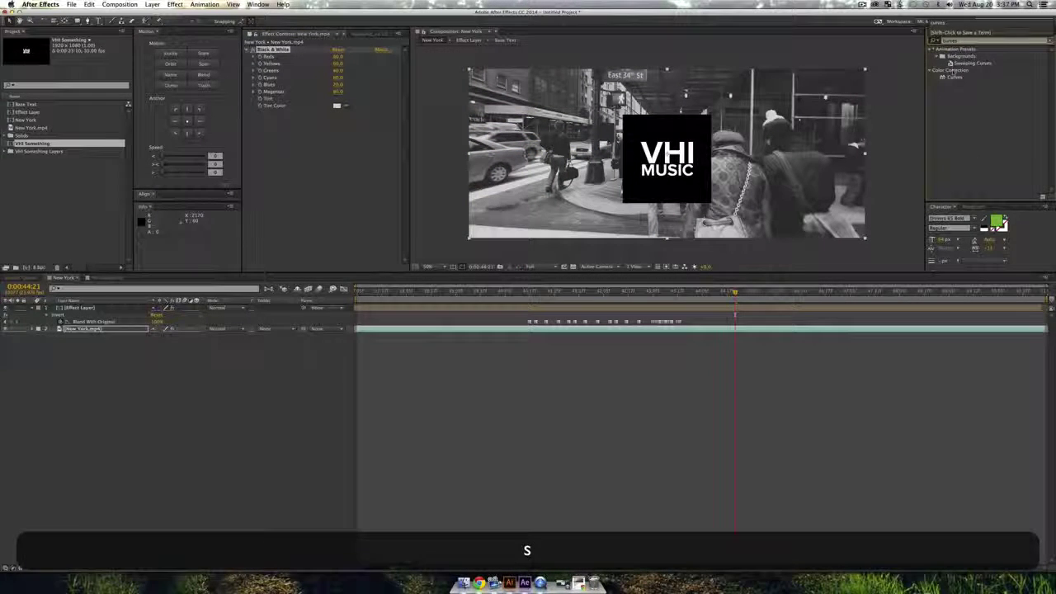
{"action": "left_click_drag", "start_coordinate": [955, 77], "coordinate": [103, 329]}
{"action": "left_click_drag", "start_coordinate": [281, 59], "coordinate": [280, 59]}
{"action": "left_click_drag", "start_coordinate": [297, 207], "coordinate": [297, 219]}
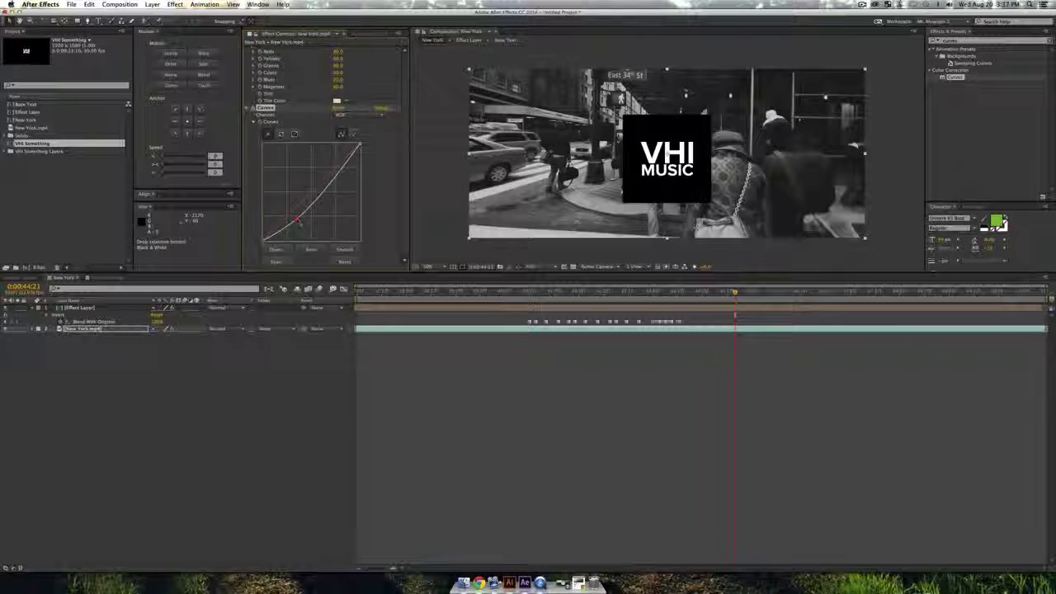
- Limit the work area to 0:00:39:00 through about 0:00:44:16 and start a RAM preview of the finished title
{"action": "mouse_move", "coordinate": [734, 293]}
{"action": "left_mouse_down"}
{"action": "mouse_move", "coordinate": [530, 295]}
{"action": "mouse_move", "coordinate": [725, 299]}
{"action": "left_mouse_up"}
{"action": "key", "text": "KP_0"}
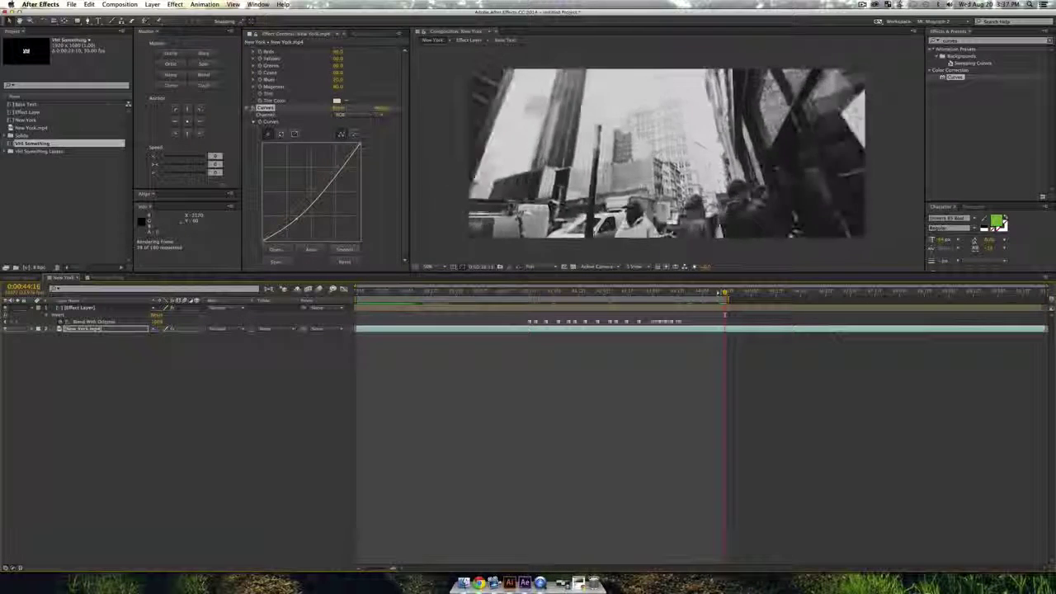
{"action": "key", "text": "space"}
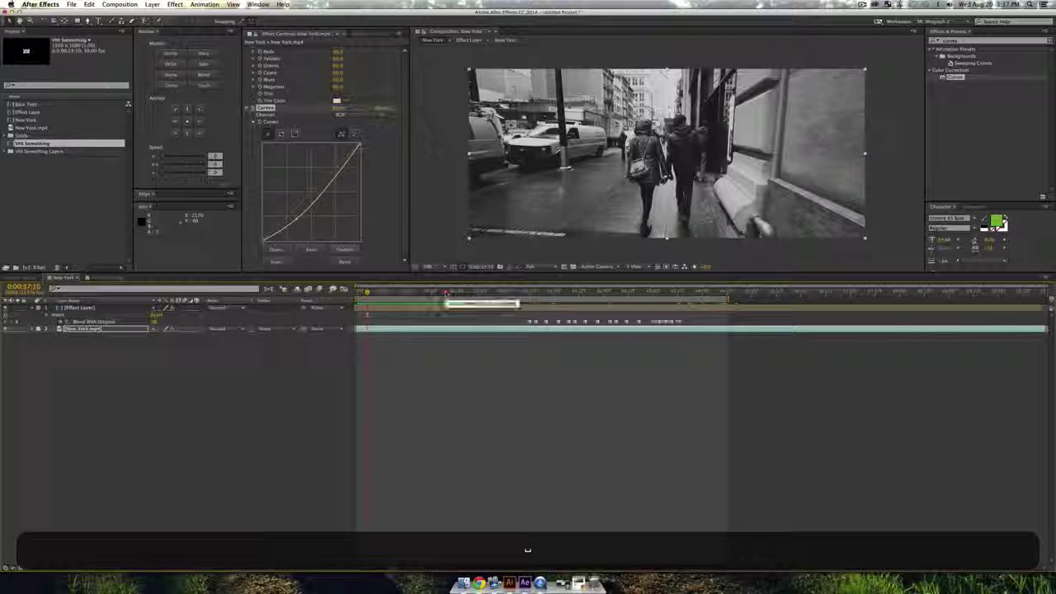
{"action": "key", "text": "b"}
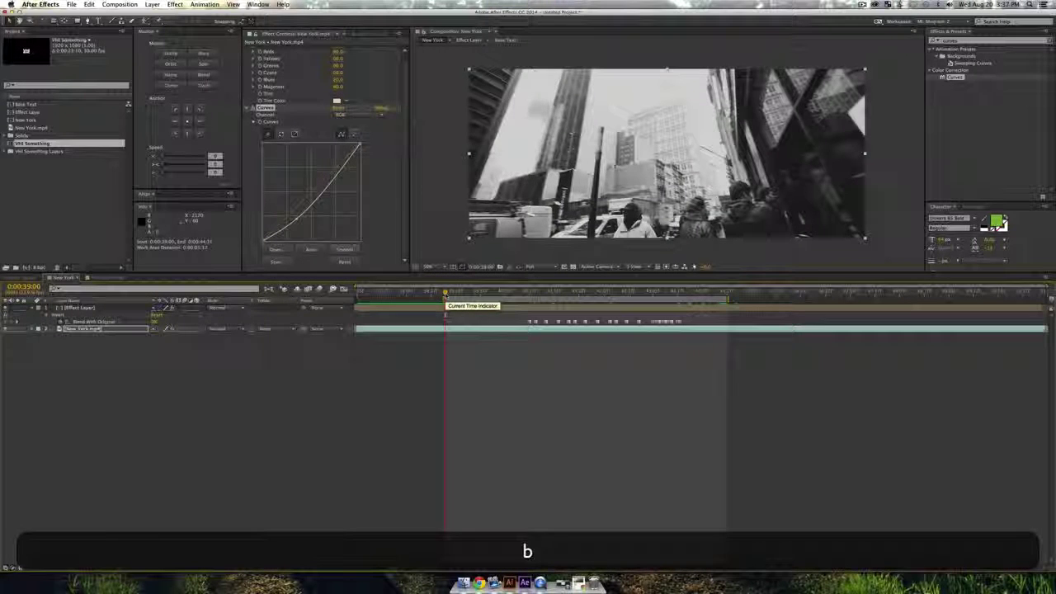
{"action": "key", "text": "KP_0"}
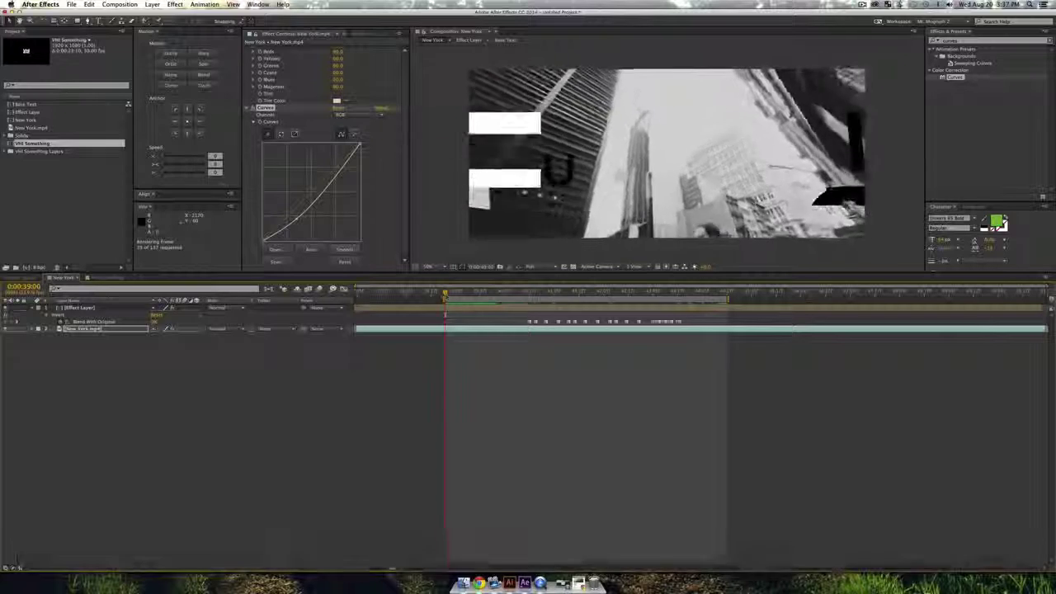